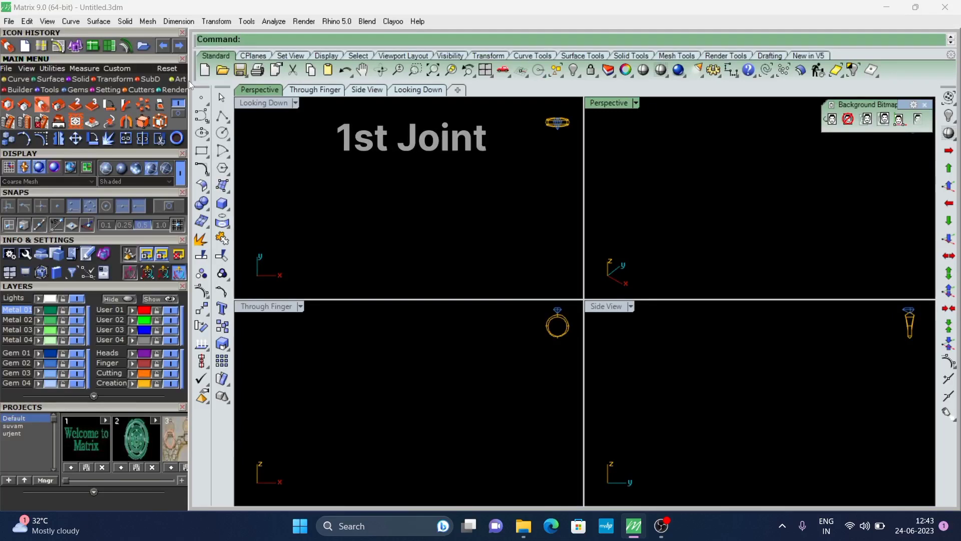
Step: Draw a 60-diameter circle on the Finger layer in the maximized Through Finger view
{"action": "left_click", "coordinate": [221, 134]}
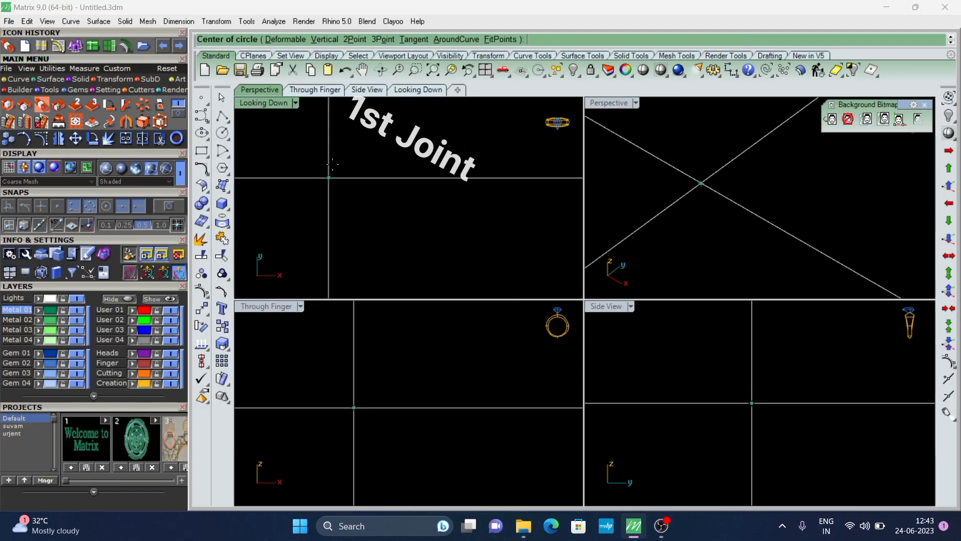
{"action": "left_click", "coordinate": [112, 362]}
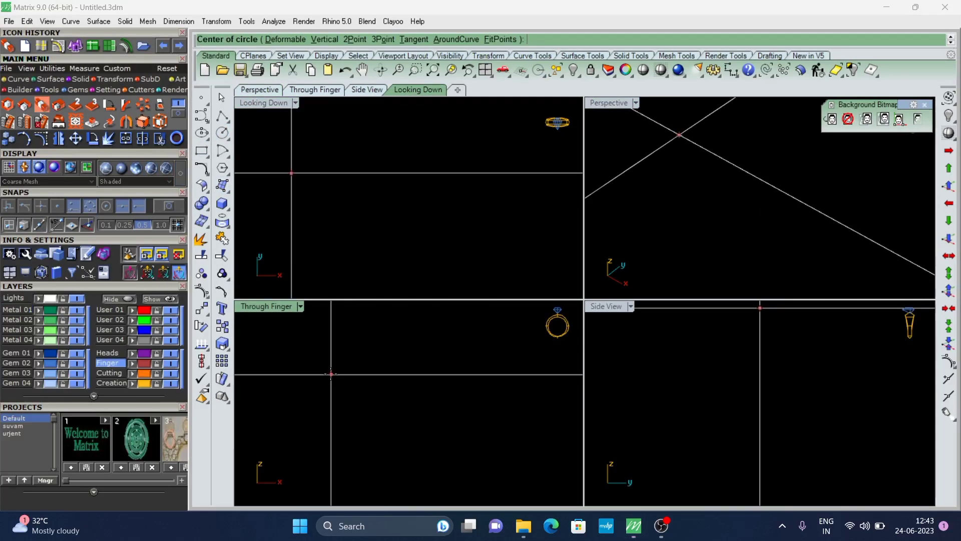
{"action": "left_click", "coordinate": [383, 394]}
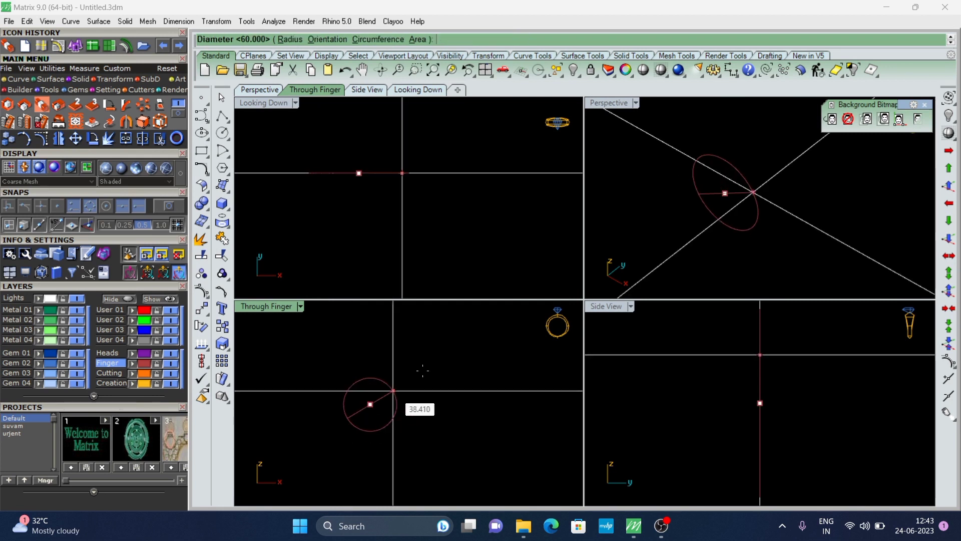
{"action": "double_click", "coordinate": [255, 307]}
{"action": "type", "text": "60"}
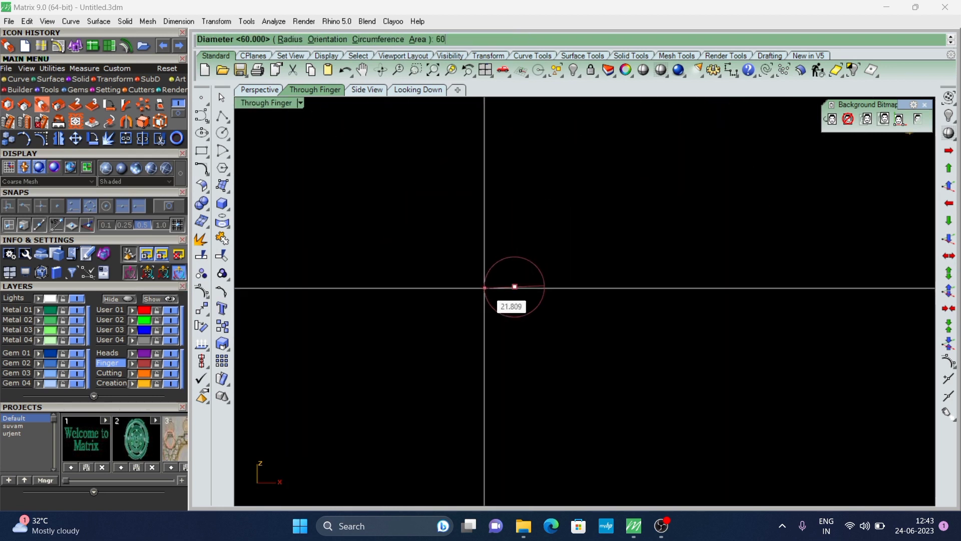
{"action": "key", "text": "Return"}
{"action": "scroll", "coordinate": [494, 295], "scroll_direction": "down", "scroll_amount": 1}
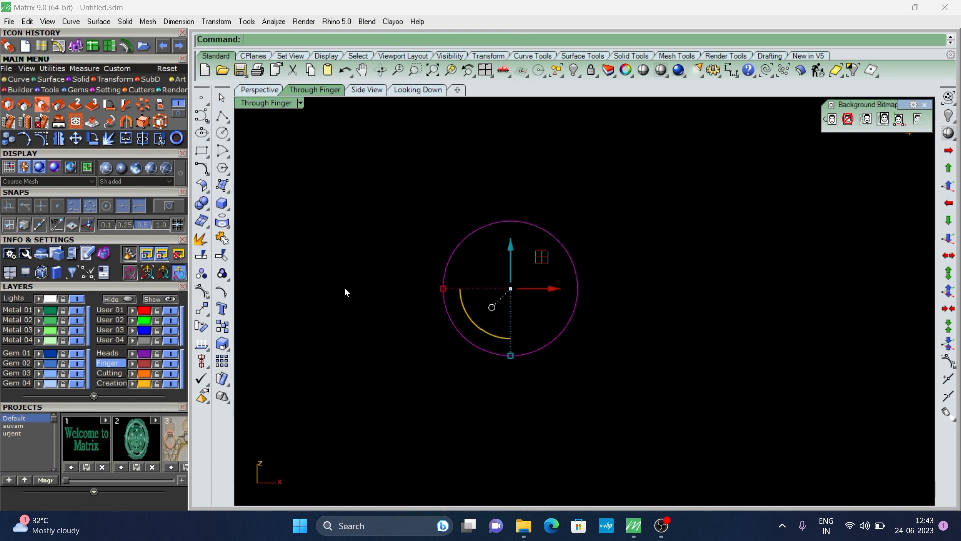
Step: Rotate the circle 270° about its centre
{"action": "left_click", "coordinate": [201, 326]}
{"action": "left_click", "coordinate": [510, 288]}
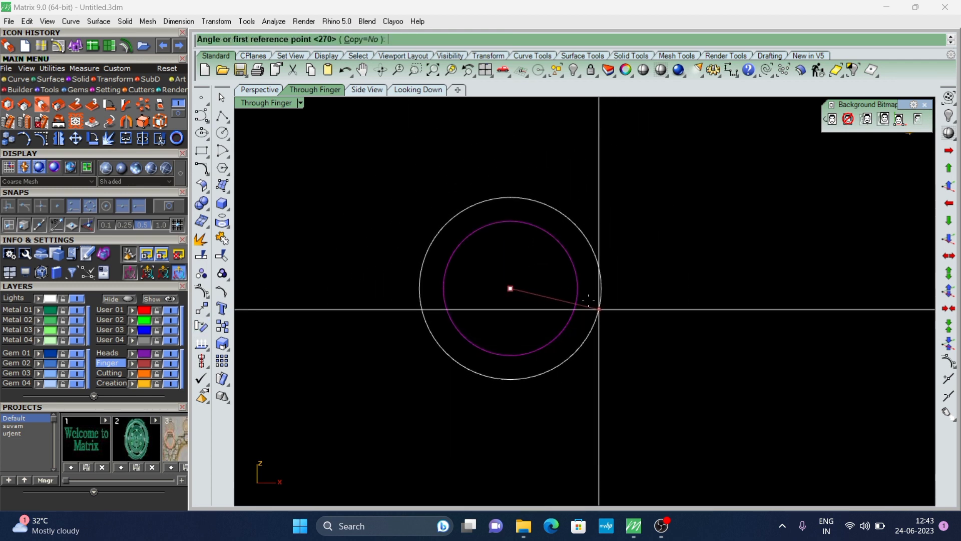
{"action": "scroll", "coordinate": [578, 280], "scroll_direction": "up", "scroll_amount": 1}
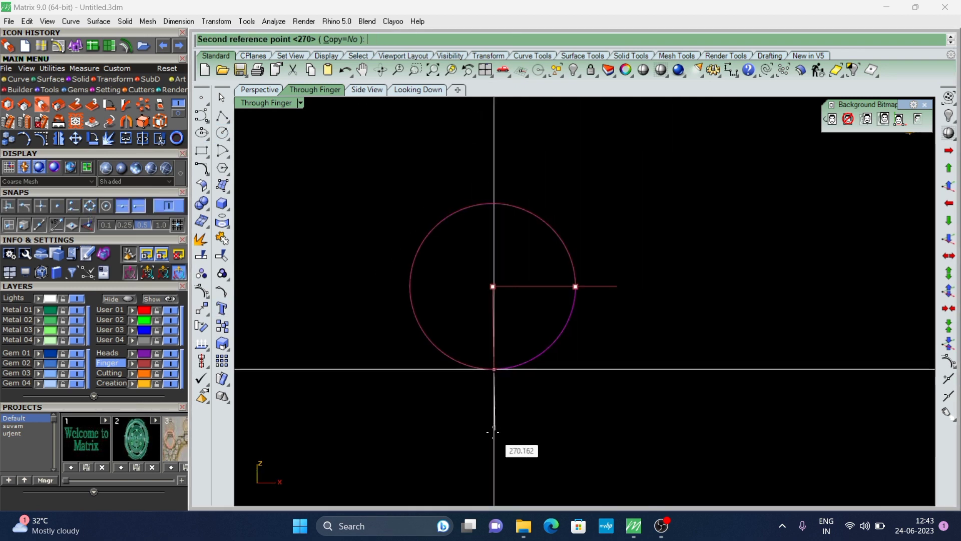
{"action": "left_click", "coordinate": [490, 451]}
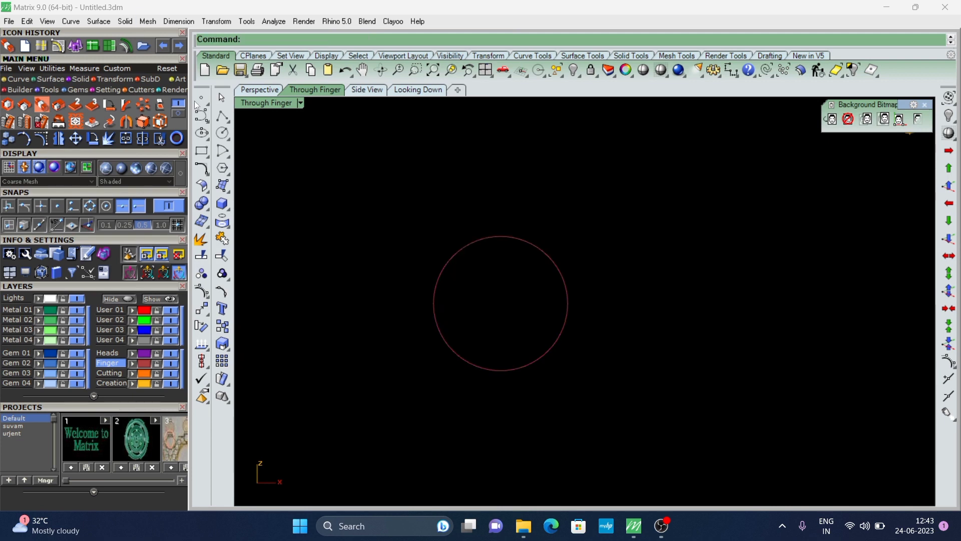
Step: Draw a vertical guide line of length 50 centred on the circle
{"action": "left_click", "coordinate": [225, 122]}
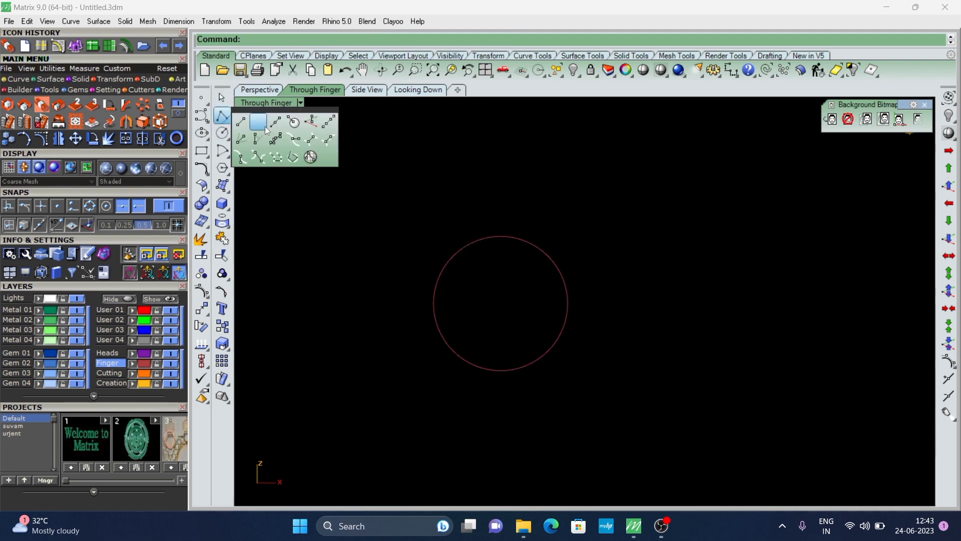
{"action": "left_click", "coordinate": [278, 120]}
{"action": "left_click", "coordinate": [503, 305]}
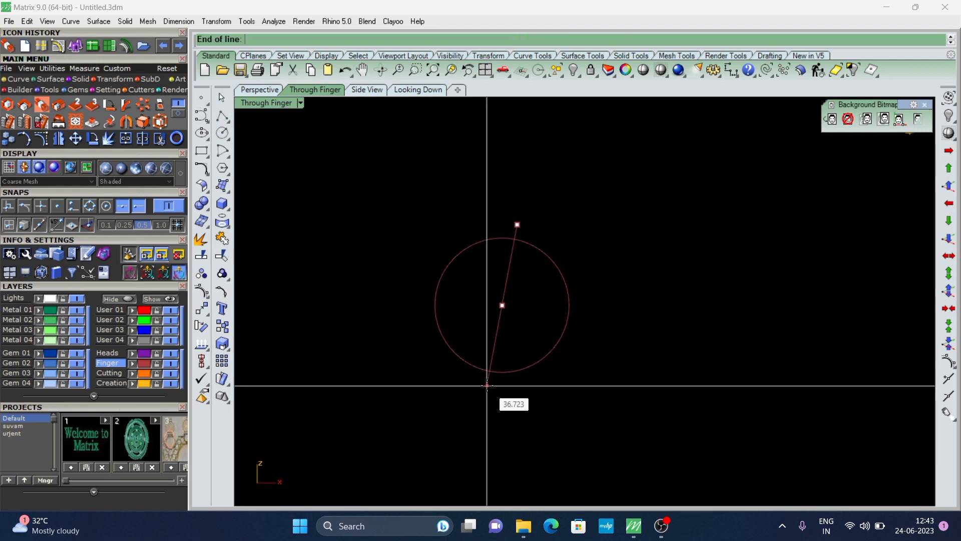
{"action": "type", "text": "50/2"}
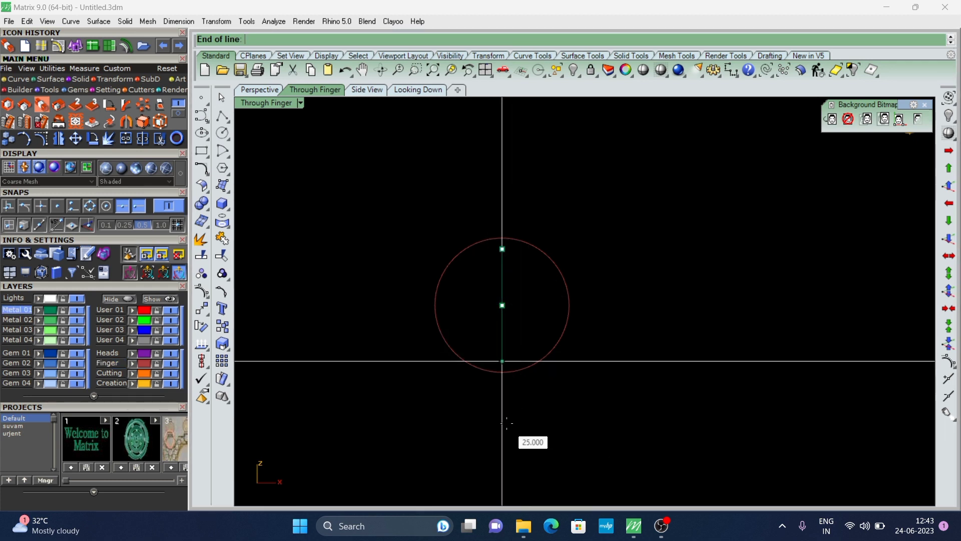
{"action": "left_click", "coordinate": [501, 423]}
Step: Stretch the circle with 1D Scale from its centre into a 50 by 60 oval
{"action": "left_click_drag", "start_coordinate": [543, 291], "coordinate": [541, 264]}
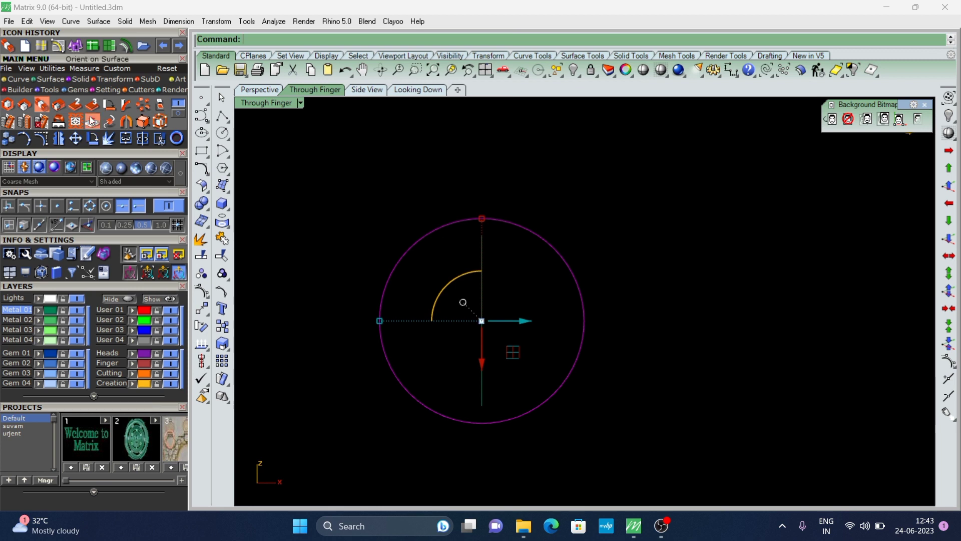
{"action": "left_click", "coordinate": [173, 114]}
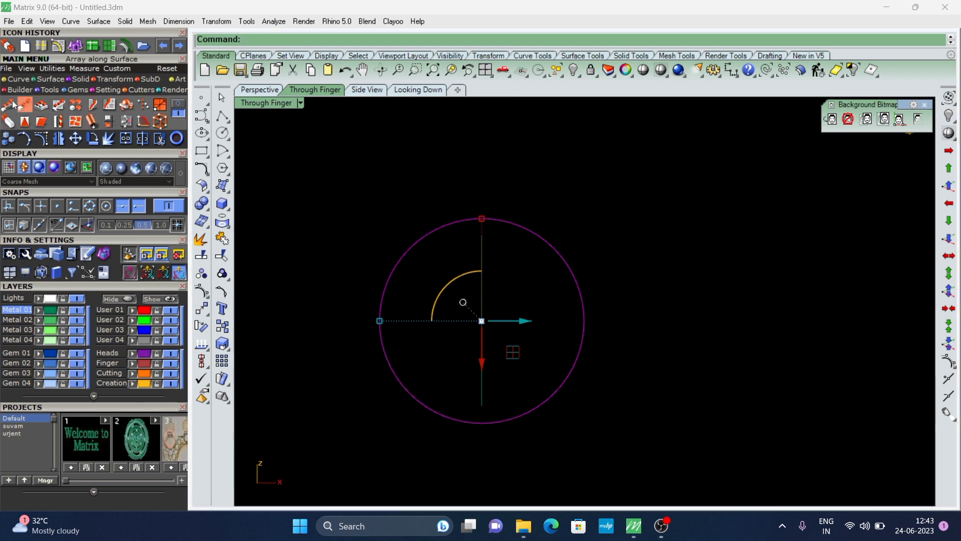
{"action": "left_click", "coordinate": [70, 93]}
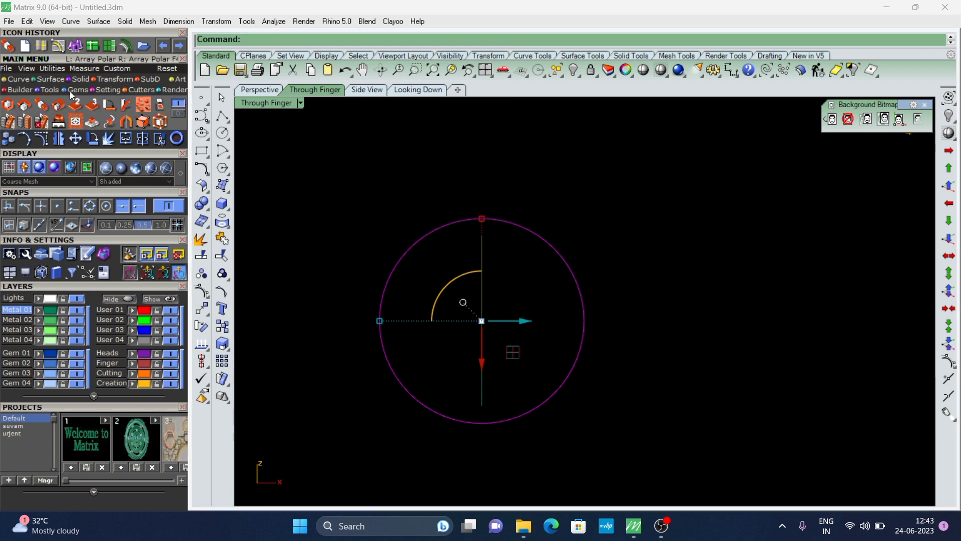
{"action": "left_click", "coordinate": [42, 107]}
{"action": "left_click", "coordinate": [480, 320]}
{"action": "scroll", "coordinate": [510, 206], "scroll_direction": "up", "scroll_amount": 3}
{"action": "scroll", "coordinate": [444, 212], "scroll_direction": "up", "scroll_amount": 2}
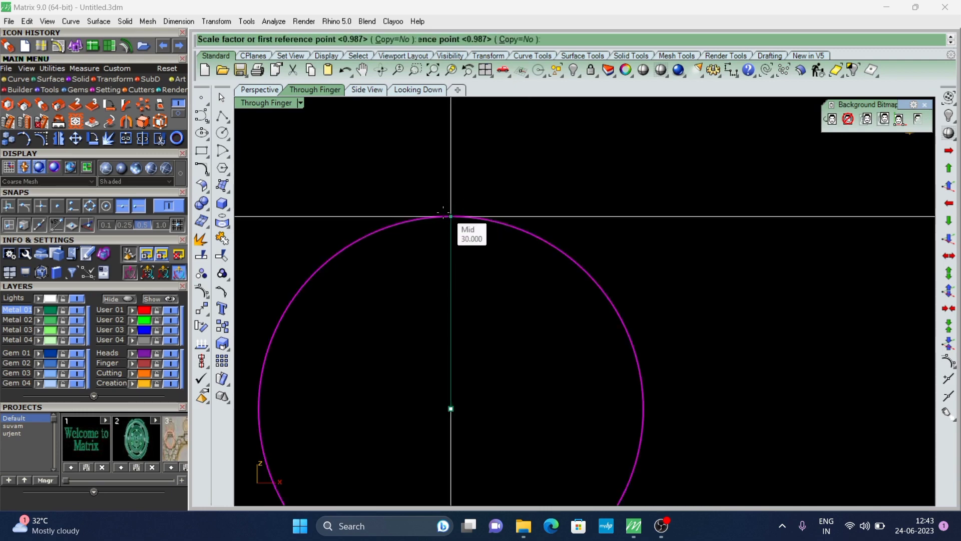
{"action": "left_click", "coordinate": [451, 217]}
{"action": "left_click", "coordinate": [455, 244]}
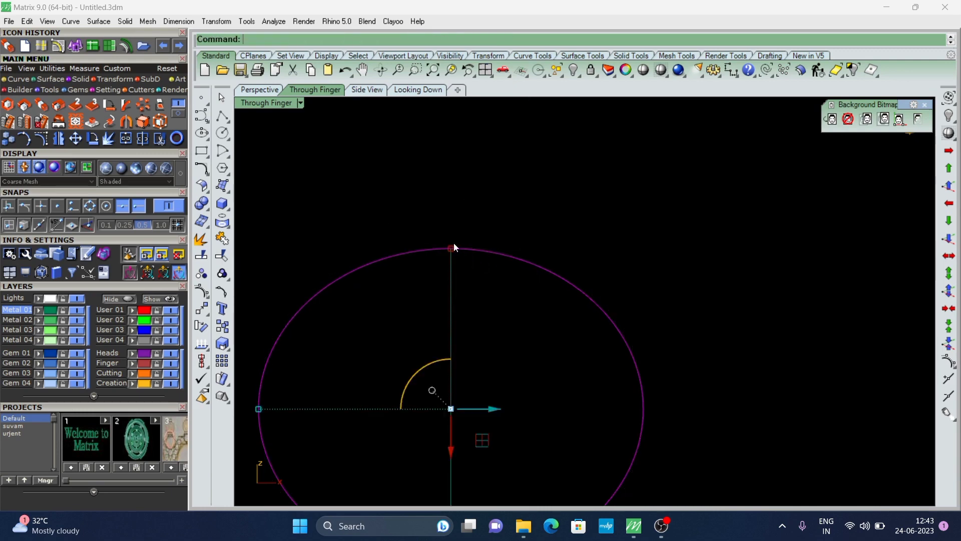
{"action": "scroll", "coordinate": [465, 265], "scroll_direction": "down", "scroll_amount": 3}
{"action": "left_click", "coordinate": [476, 292]}
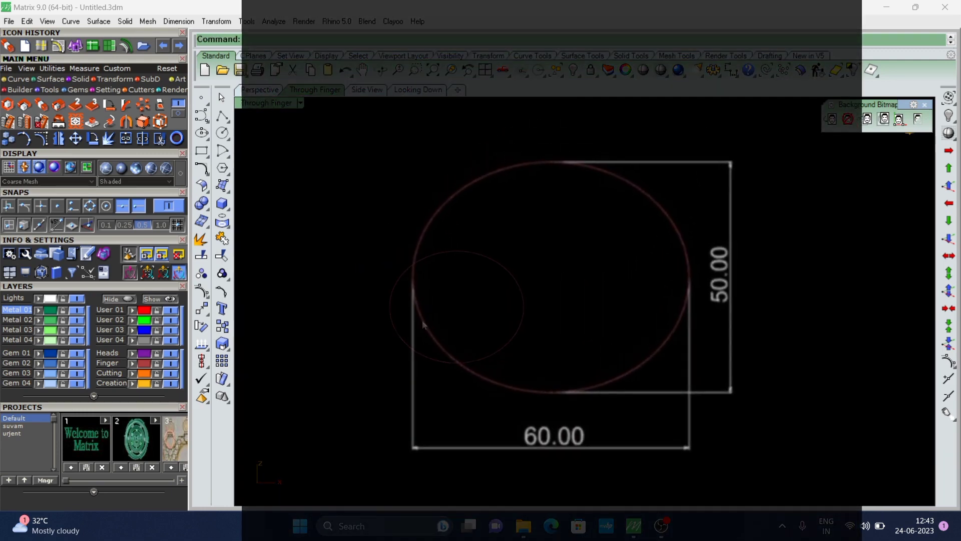
{"action": "left_click", "coordinate": [222, 116]}
Step: Draw a 2.5 line above the oval's top and a 1.8 line below its bottom
{"action": "left_click", "coordinate": [249, 122]}
{"action": "left_click", "coordinate": [456, 251]}
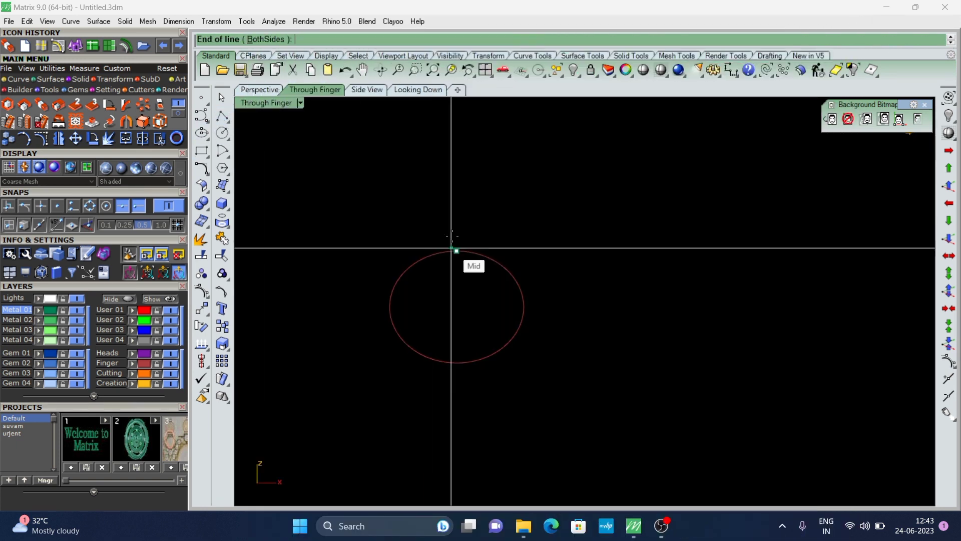
{"action": "type", "text": "2.5"}
{"action": "key", "text": "Return"}
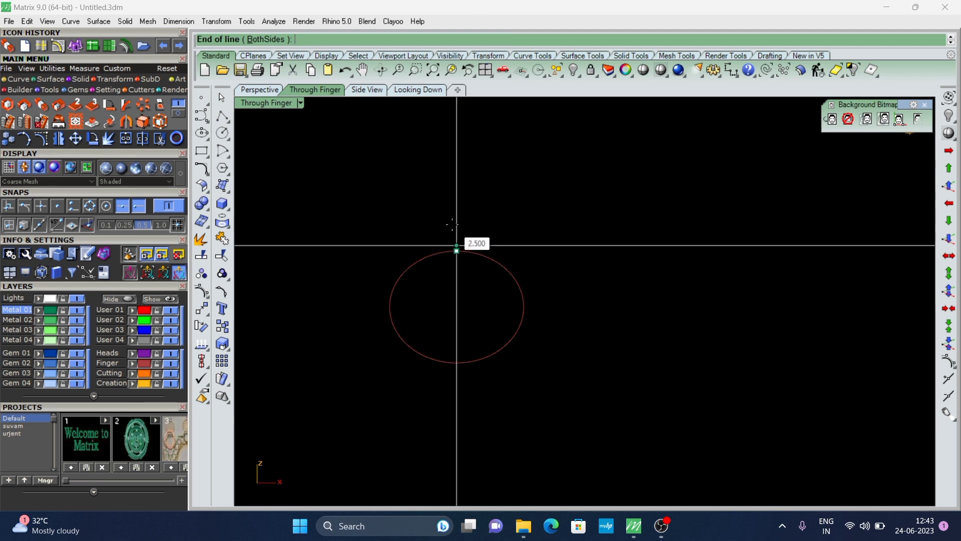
{"action": "left_click", "coordinate": [451, 224]}
{"action": "key", "text": "Return"}
{"action": "left_click", "coordinate": [456, 362]}
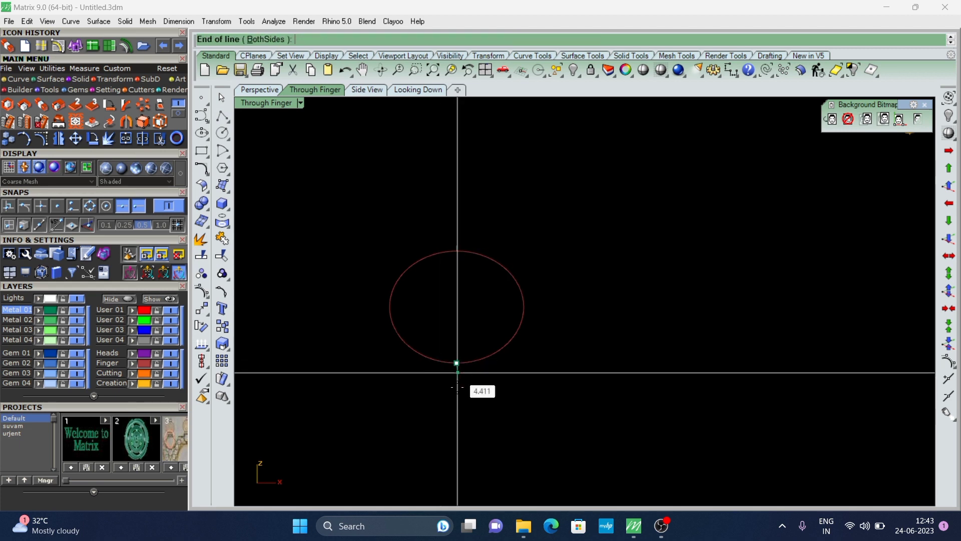
{"action": "type", "text": "1.8"}
{"action": "key", "text": "Return"}
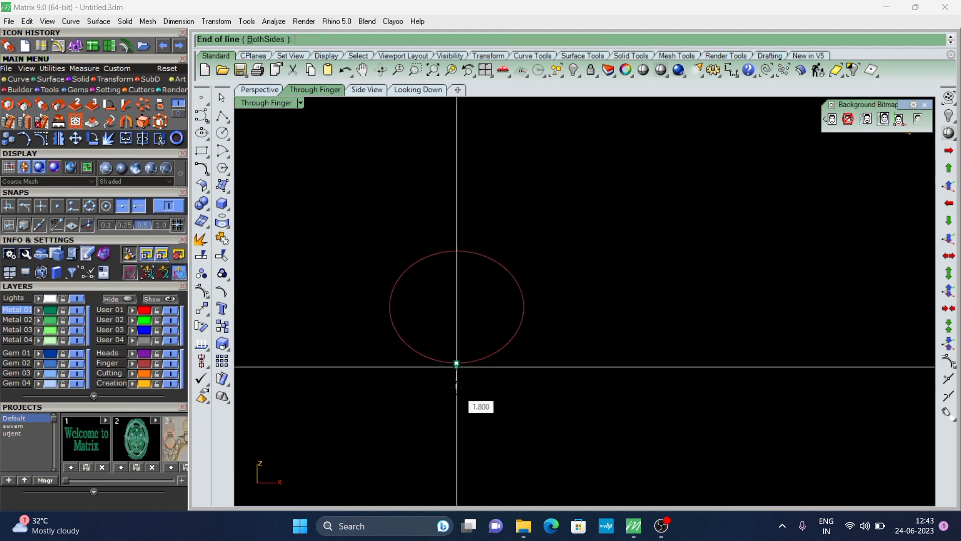
{"action": "left_click", "coordinate": [456, 387]}
{"action": "scroll", "coordinate": [559, 264], "scroll_direction": "up", "scroll_amount": 1}
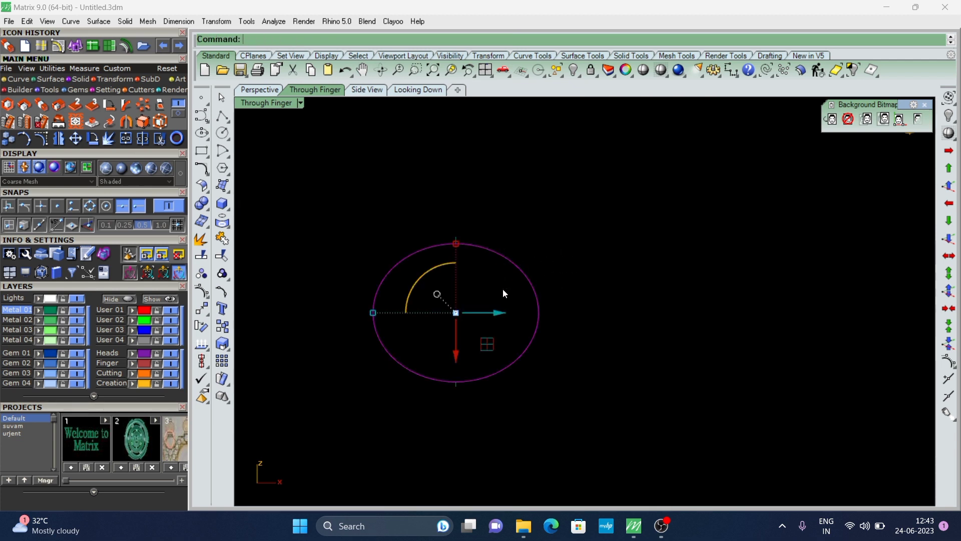
Step: Offset the oval 2.5 outward to make an outer oval
{"action": "type", "text": "offset"}
{"action": "key", "text": "Return"}
{"action": "scroll", "coordinate": [508, 243], "scroll_direction": "up", "scroll_amount": 1}
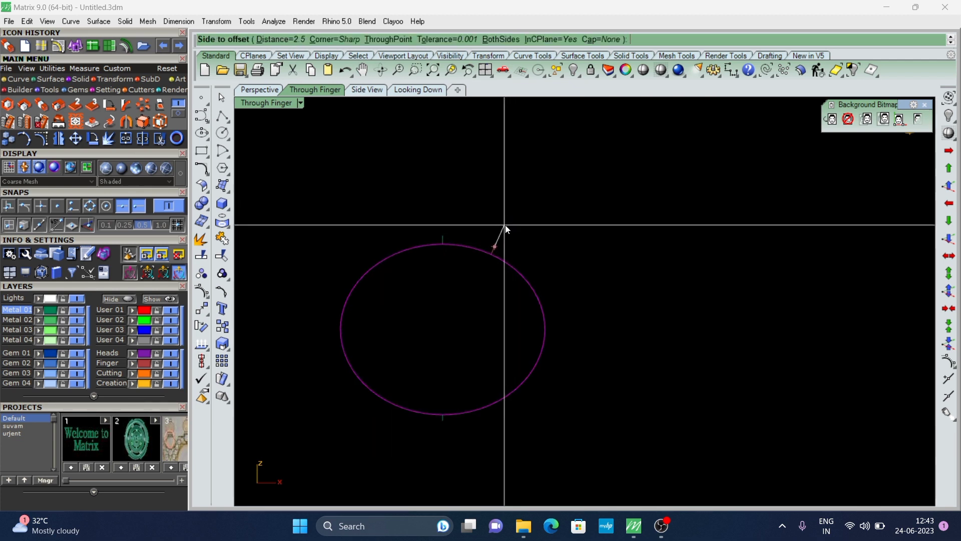
{"action": "left_click", "coordinate": [506, 230]}
{"action": "scroll", "coordinate": [501, 230], "scroll_direction": "up", "scroll_amount": 1}
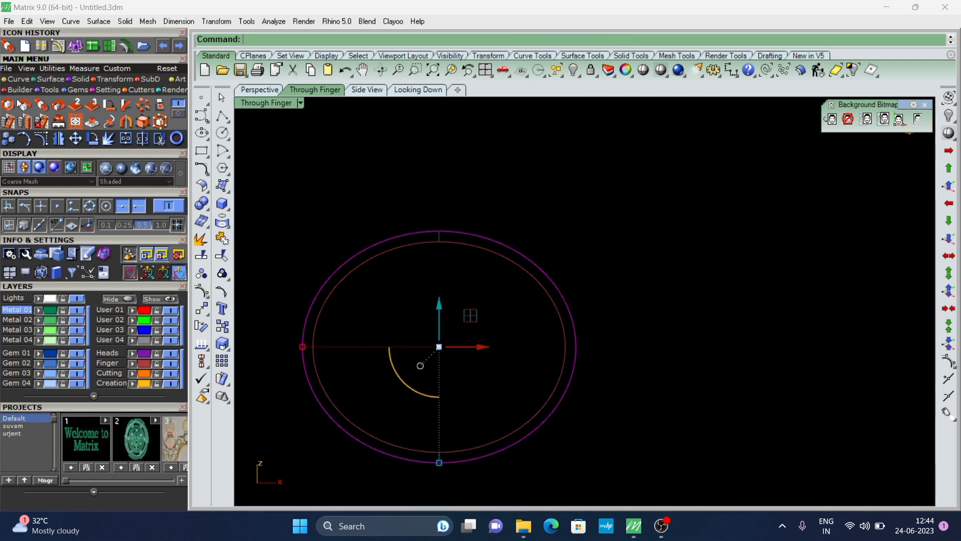
Step: 1D Scale the outer oval from its top down to the 1.8 line's end
{"action": "left_click", "coordinate": [41, 106]}
{"action": "left_click", "coordinate": [440, 230]}
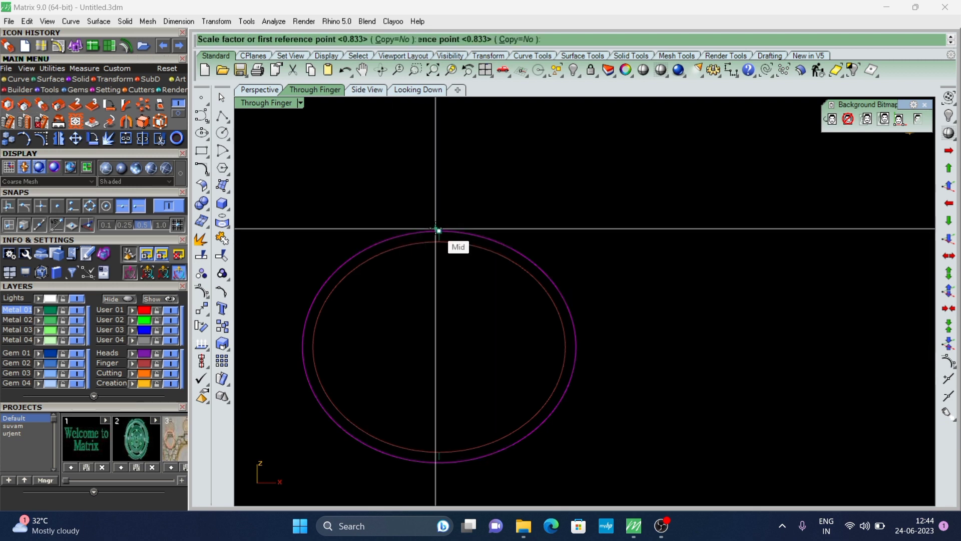
{"action": "scroll", "coordinate": [440, 488], "scroll_direction": "up", "scroll_amount": 1}
{"action": "scroll", "coordinate": [440, 481], "scroll_direction": "up", "scroll_amount": 2}
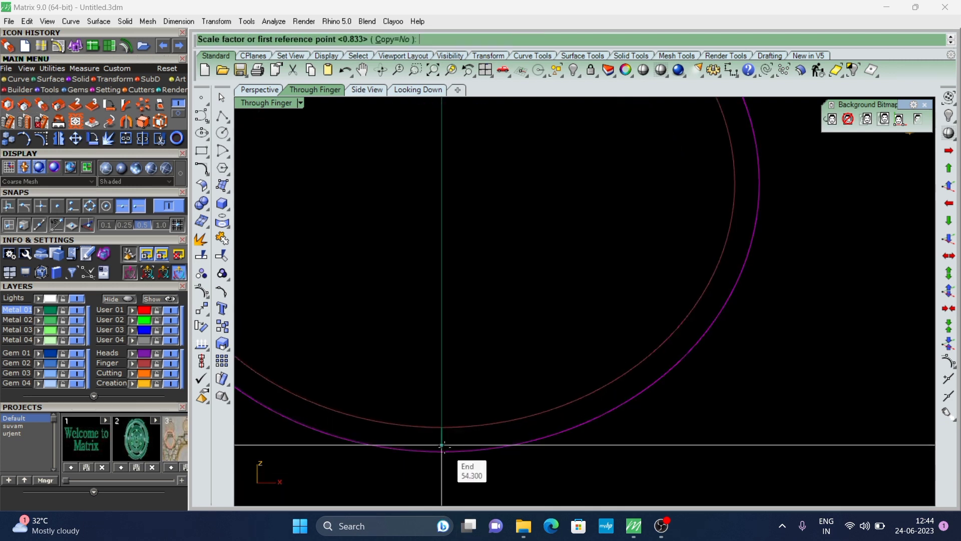
{"action": "left_click", "coordinate": [442, 452]}
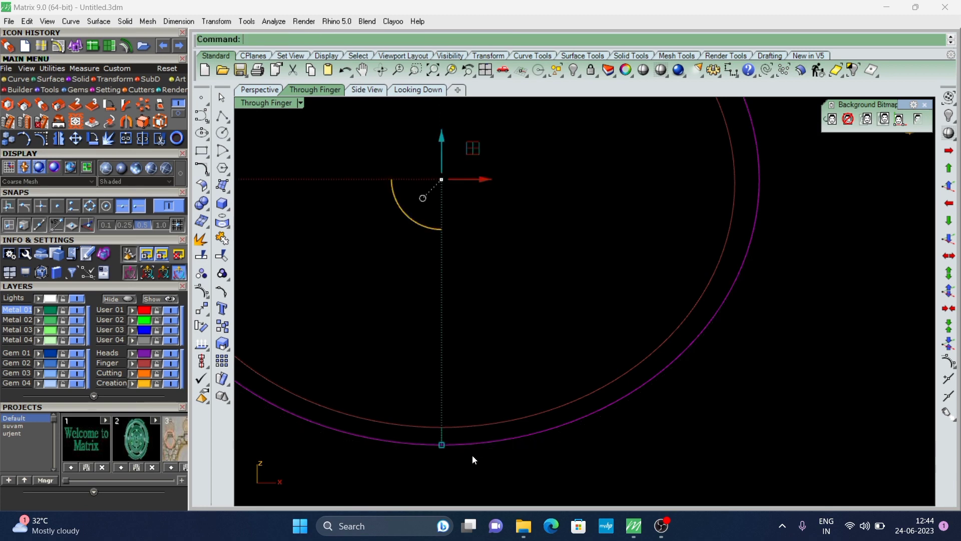
{"action": "scroll", "coordinate": [527, 380], "scroll_direction": "down", "scroll_amount": 3}
Step: Extrude the outer oval 3 both ways into a ring band
{"action": "scroll", "coordinate": [494, 264], "scroll_direction": "down", "scroll_amount": 1}
{"action": "left_click", "coordinate": [494, 268]}
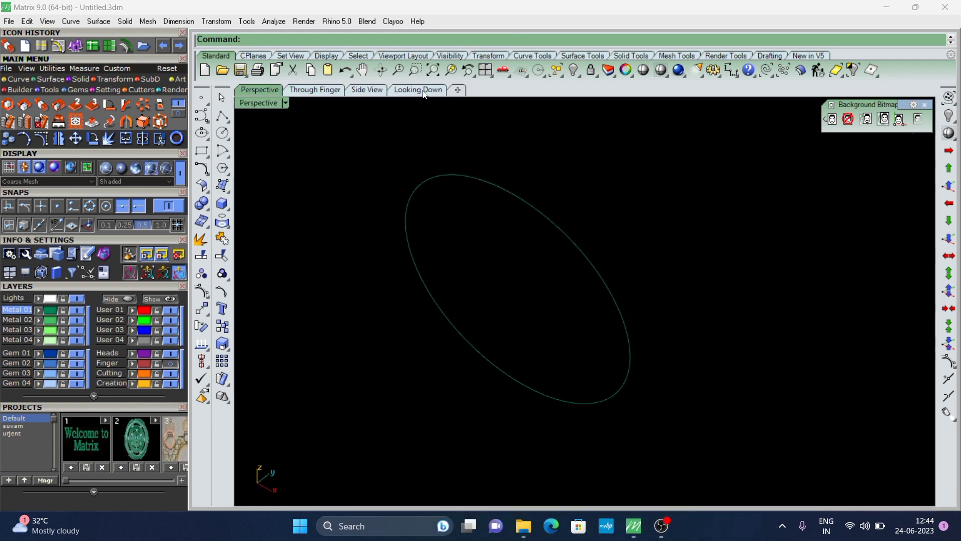
{"action": "key", "text": "Return"}
{"action": "type", "text": "3.5/"}
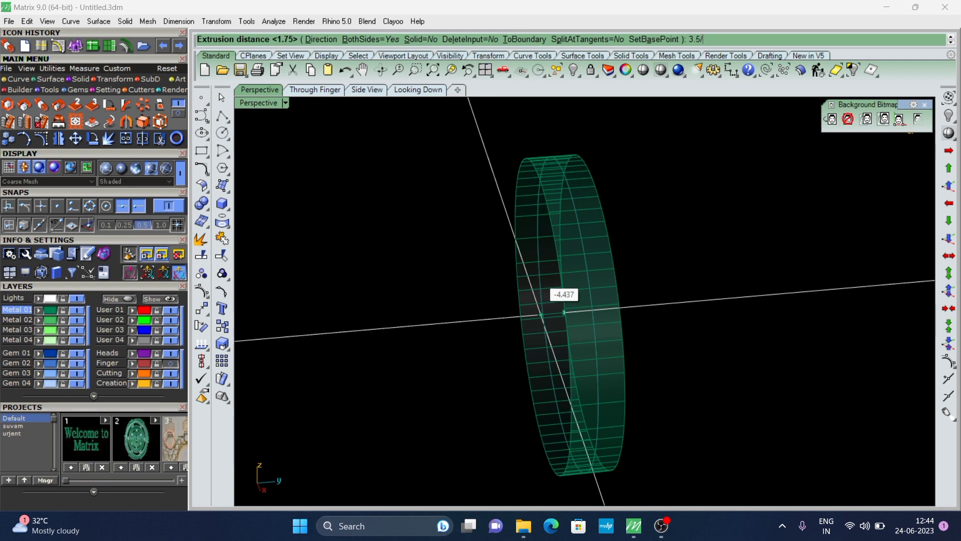
{"action": "key", "text": "Return"}
{"action": "scroll", "coordinate": [550, 272], "scroll_direction": "up", "scroll_amount": 3}
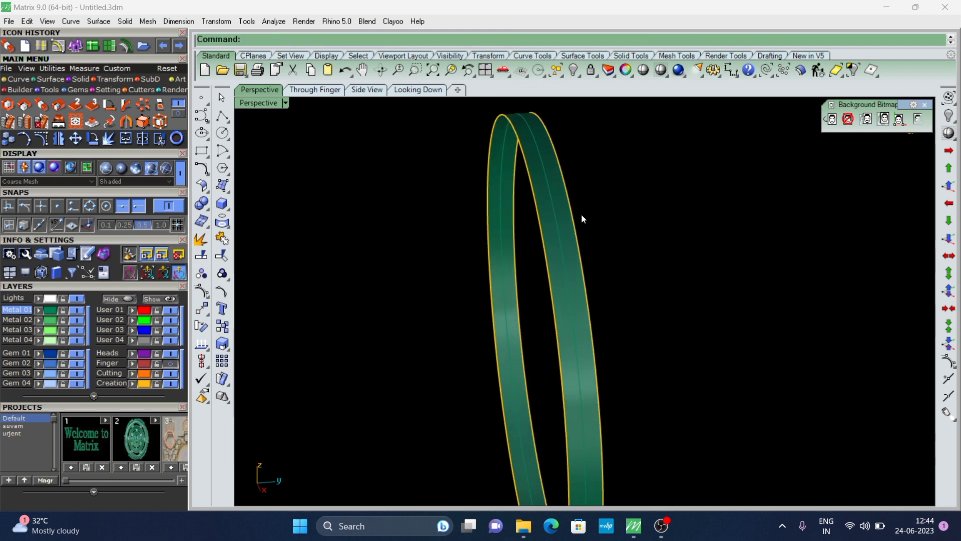
{"action": "left_click", "coordinate": [769, 73]}
{"action": "mouse_move", "coordinate": [448, 254]}
{"action": "right_mouse_down"}
{"action": "mouse_move", "coordinate": [527, 156]}
{"action": "mouse_move", "coordinate": [524, 252]}
{"action": "mouse_move", "coordinate": [460, 215]}
{"action": "mouse_move", "coordinate": [460, 269]}
{"action": "right_mouse_up"}
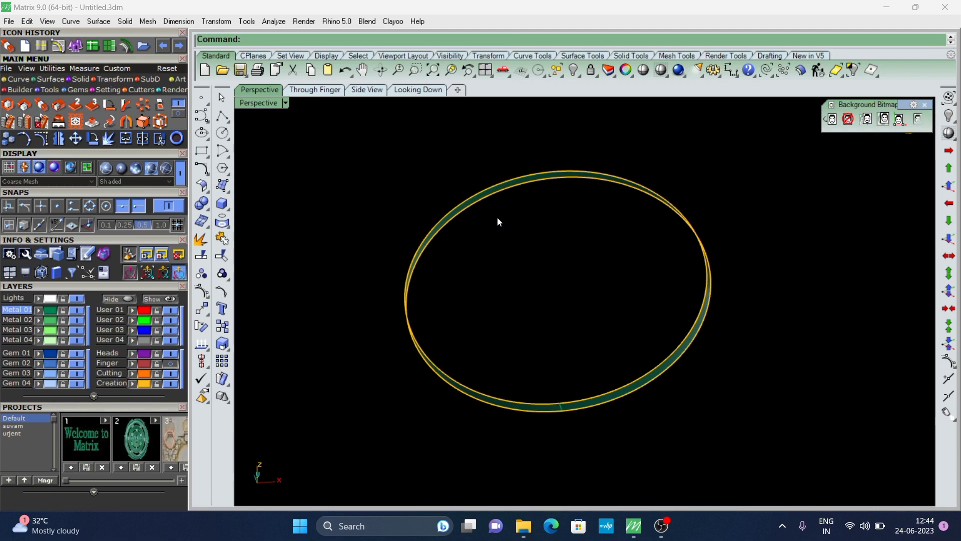
Step: Run DupEdge and pick the ring band's inner edge
{"action": "type", "text": "dupedge"}
{"action": "key", "text": "Return"}
{"action": "mouse_move", "coordinate": [524, 204]}
{"action": "right_mouse_down"}
{"action": "mouse_move", "coordinate": [465, 206]}
{"action": "mouse_move", "coordinate": [479, 204]}
{"action": "mouse_move", "coordinate": [502, 228]}
{"action": "mouse_move", "coordinate": [514, 184]}
{"action": "right_mouse_up"}
Step: Finish duplicating the band's inner edge as a curve
{"action": "scroll", "coordinate": [513, 183], "scroll_direction": "up", "scroll_amount": 3}
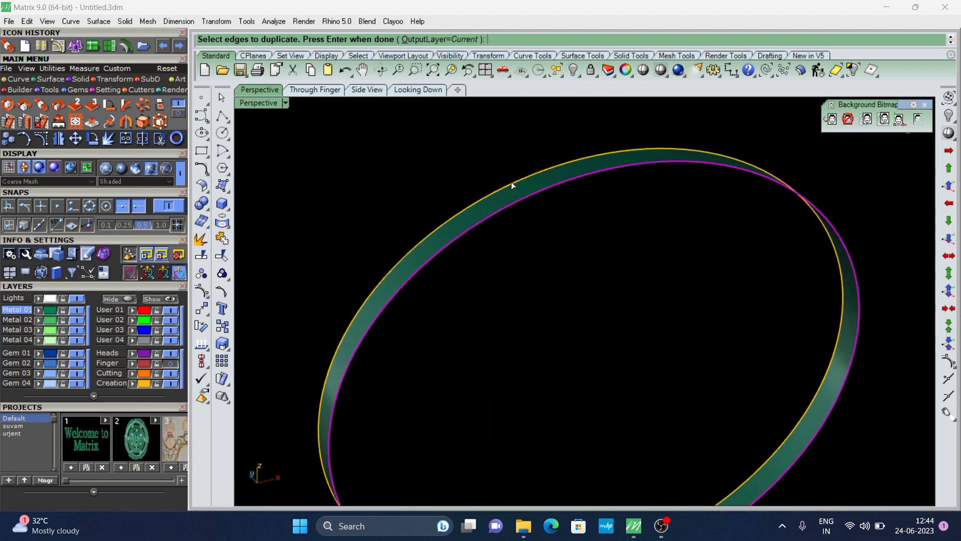
{"action": "key", "text": "Return"}
{"action": "scroll", "coordinate": [506, 206], "scroll_direction": "down", "scroll_amount": 3}
{"action": "scroll", "coordinate": [510, 231], "scroll_direction": "down", "scroll_amount": 1}
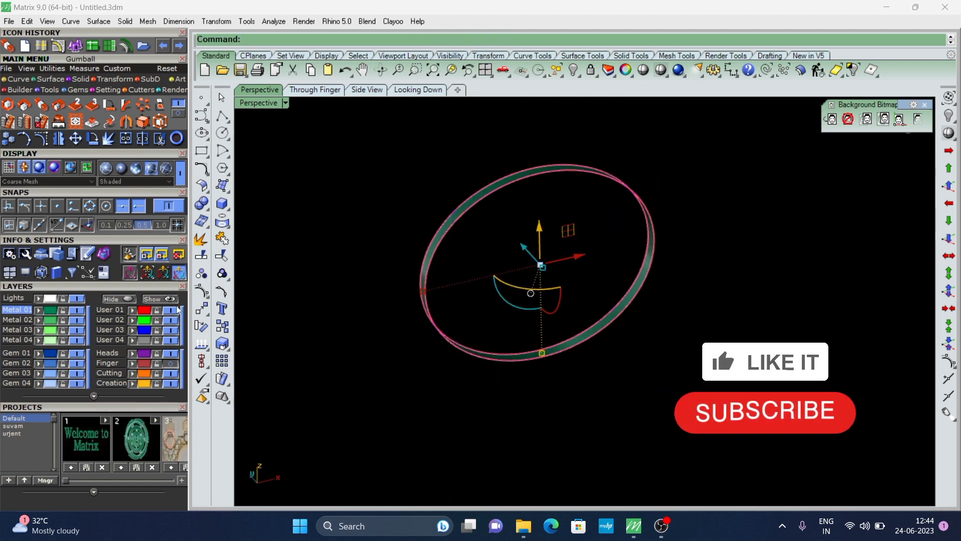
{"action": "mouse_move", "coordinate": [488, 237]}
{"action": "right_mouse_down"}
{"action": "mouse_move", "coordinate": [482, 209]}
{"action": "mouse_move", "coordinate": [520, 255]}
{"action": "mouse_move", "coordinate": [566, 192]}
{"action": "mouse_move", "coordinate": [580, 275]}
{"action": "mouse_move", "coordinate": [555, 176]}
{"action": "right_mouse_up"}
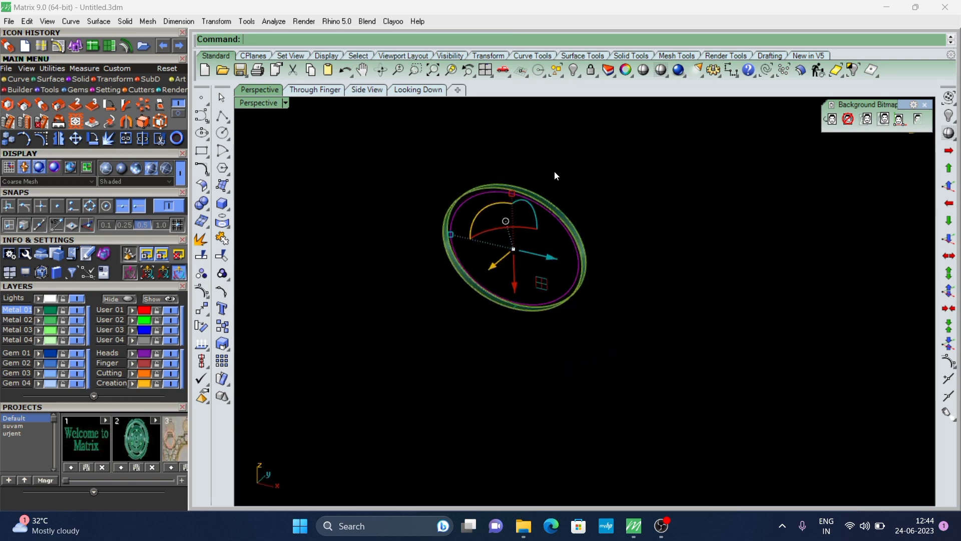
{"action": "scroll", "coordinate": [532, 243], "scroll_direction": "up", "scroll_amount": 5}
{"action": "scroll", "coordinate": [532, 243], "scroll_direction": "down", "scroll_amount": 3}
{"action": "right_click_drag", "start_coordinate": [494, 188], "coordinate": [500, 280]}
{"action": "scroll", "coordinate": [500, 281], "scroll_direction": "down", "scroll_amount": 3}
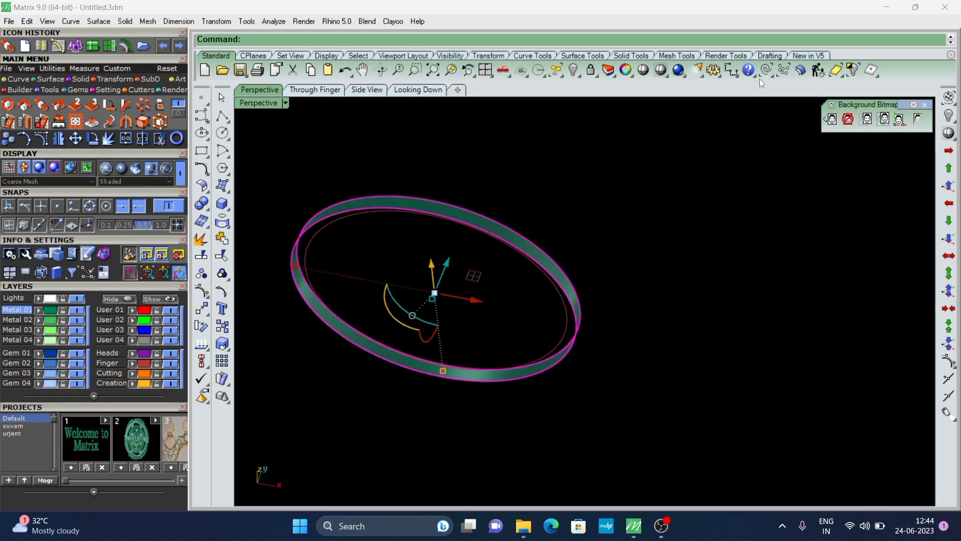
Step: Offset the band surface as a solid at distances 1.2 and 0.8
{"action": "left_click", "coordinate": [794, 72]}
{"action": "mouse_move", "coordinate": [488, 199]}
{"action": "right_mouse_down"}
{"action": "mouse_move", "coordinate": [575, 199]}
{"action": "mouse_move", "coordinate": [643, 229]}
{"action": "right_mouse_up"}
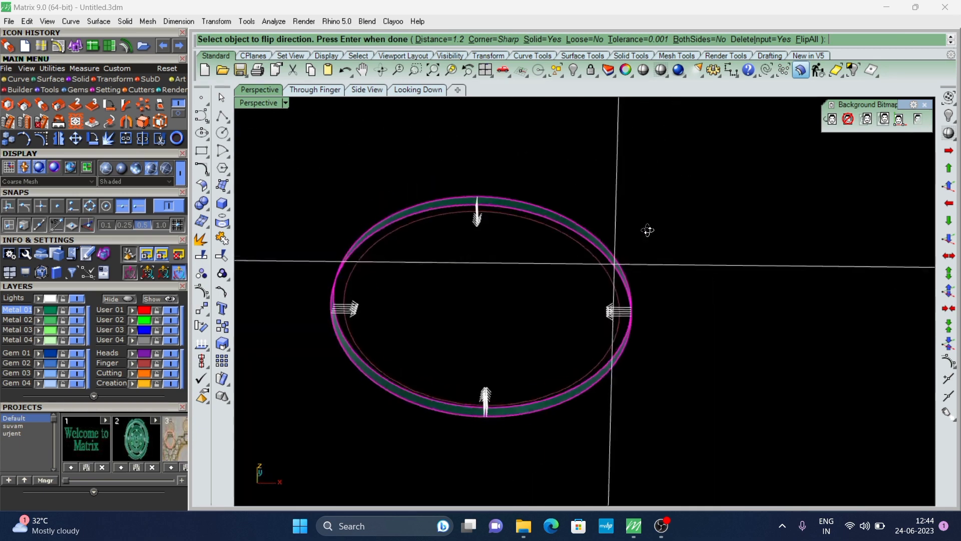
{"action": "scroll", "coordinate": [495, 193], "scroll_direction": "up", "scroll_amount": 4}
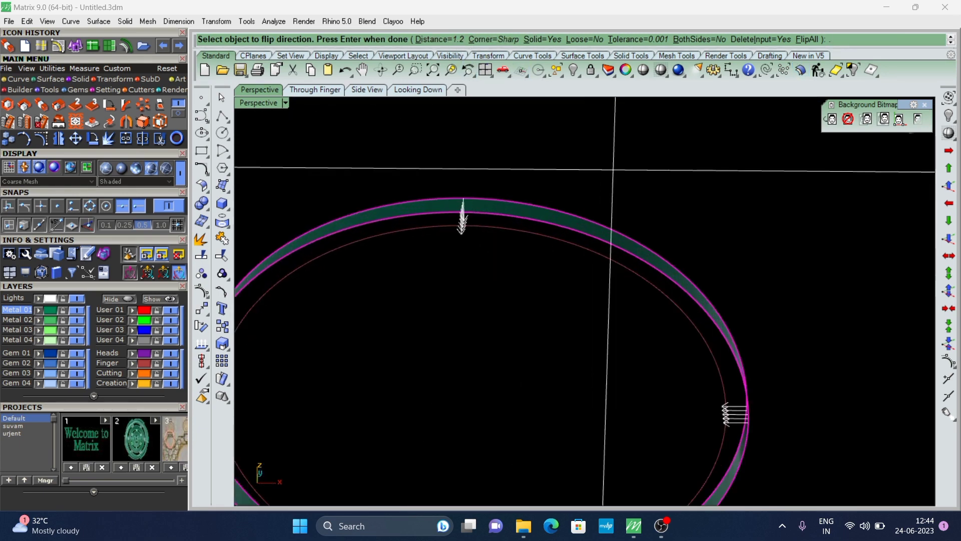
{"action": "scroll", "coordinate": [614, 169], "scroll_direction": "down", "scroll_amount": 3}
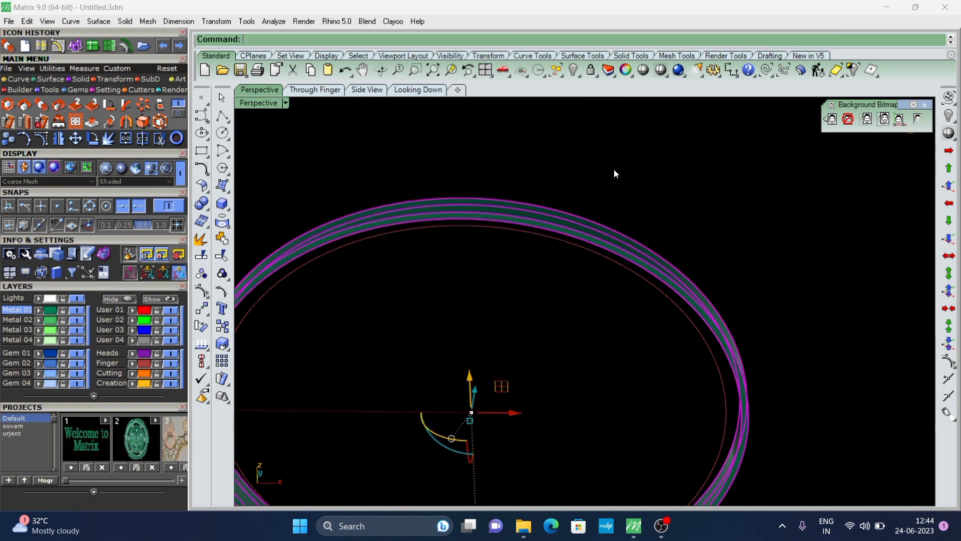
{"action": "scroll", "coordinate": [614, 169], "scroll_direction": "up", "scroll_amount": 4}
{"action": "scroll", "coordinate": [573, 187], "scroll_direction": "down", "scroll_amount": 4}
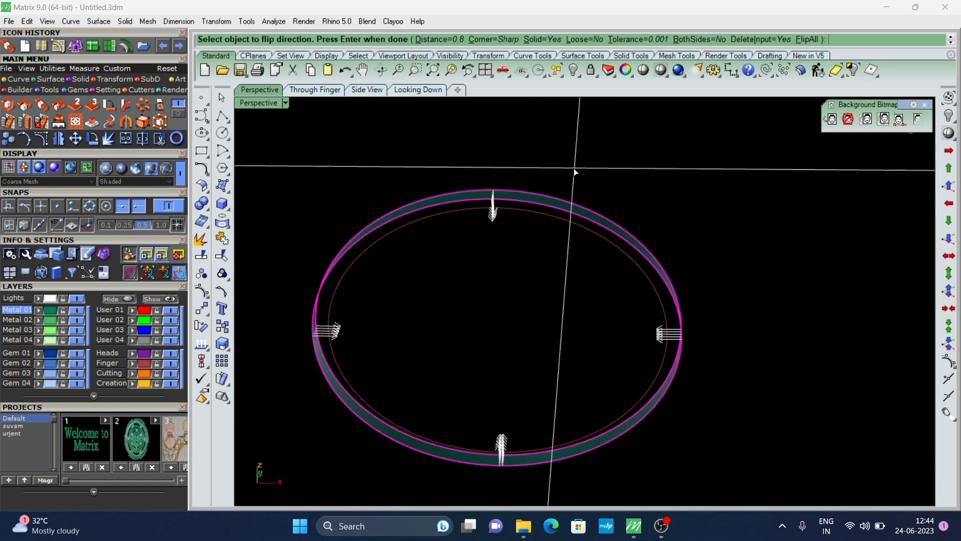
{"action": "key", "text": "Return"}
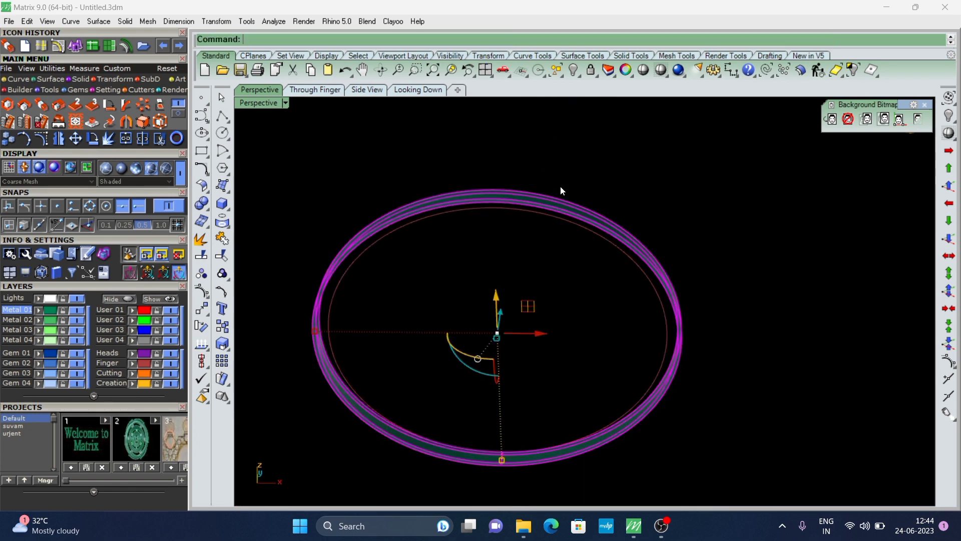
{"action": "key", "text": "Escape"}
{"action": "scroll", "coordinate": [560, 185], "scroll_direction": "up", "scroll_amount": 3}
{"action": "scroll", "coordinate": [424, 231], "scroll_direction": "up", "scroll_amount": 1}
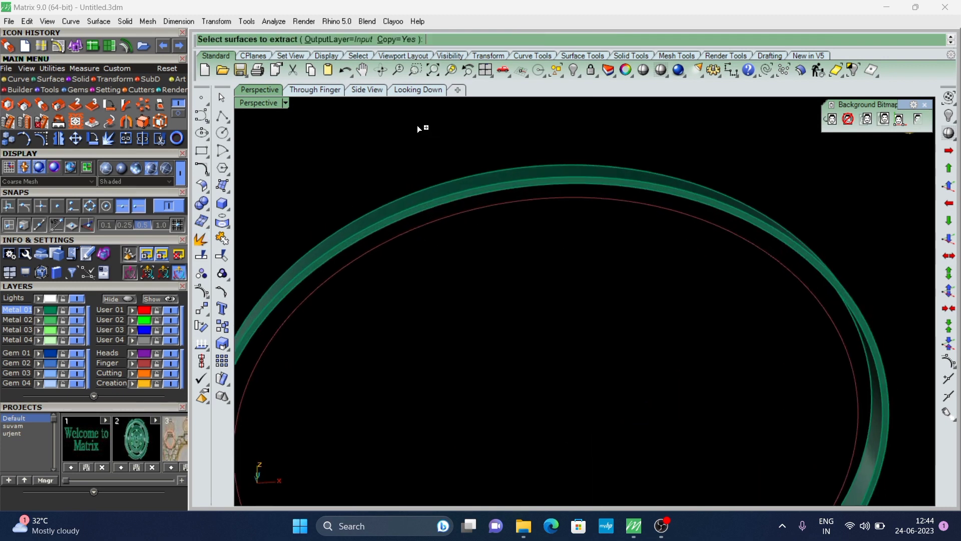
Step: Extract a copy of the band surface
{"action": "scroll", "coordinate": [479, 209], "scroll_direction": "up", "scroll_amount": 2}
{"action": "left_click", "coordinate": [483, 166]}
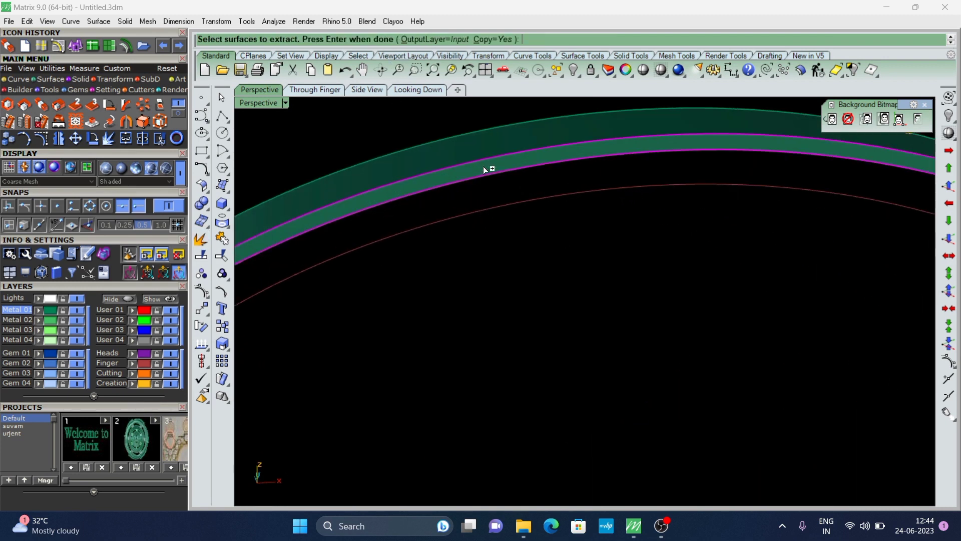
{"action": "key", "text": "Return"}
{"action": "key", "text": "Escape"}
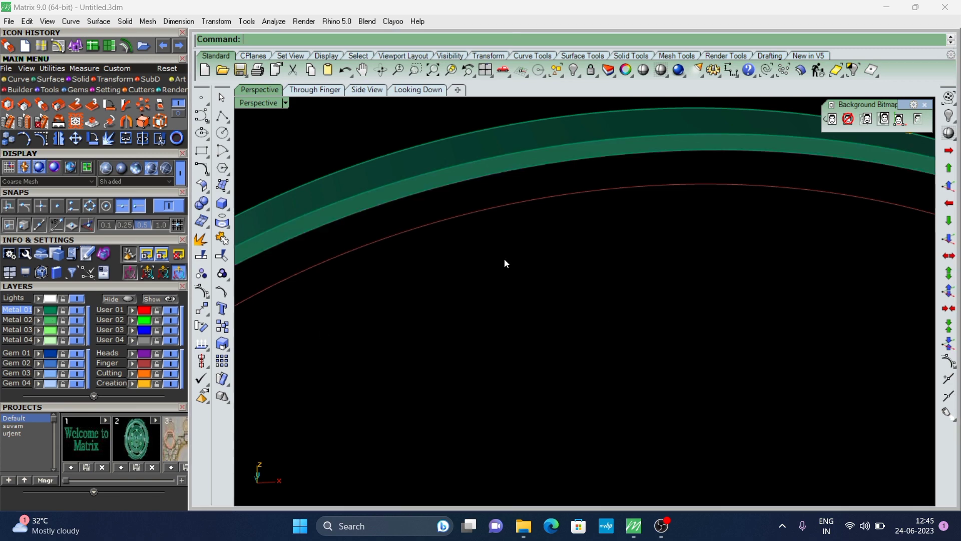
{"action": "scroll", "coordinate": [504, 258], "scroll_direction": "down", "scroll_amount": 3}
Step: Make Metal 02 the current layer and lock Metal 01
{"action": "left_click", "coordinate": [20, 320]}
{"action": "left_click", "coordinate": [62, 310]}
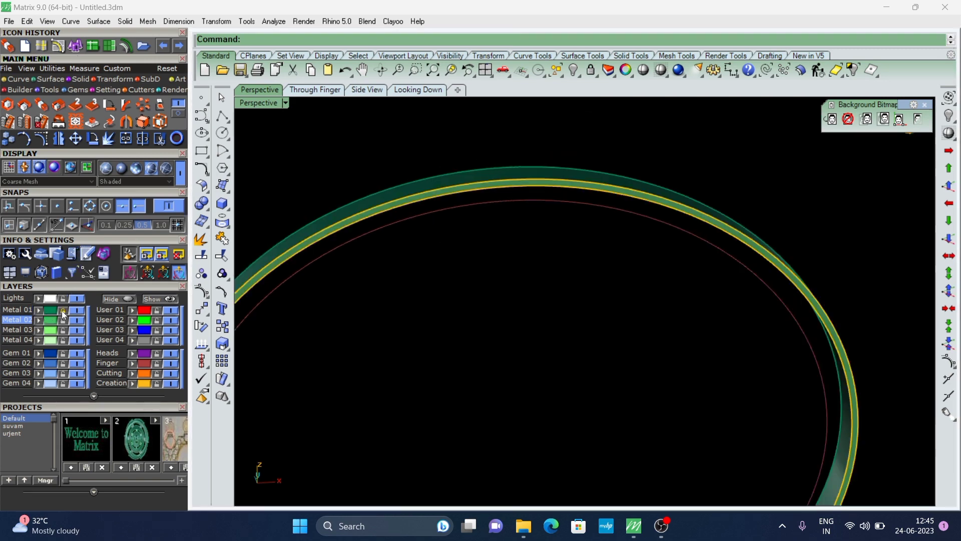
{"action": "scroll", "coordinate": [614, 234], "scroll_direction": "down", "scroll_amount": 2}
Step: Extend the extracted surface's edge by a factor of 2.5
{"action": "left_click", "coordinate": [92, 46]}
{"action": "scroll", "coordinate": [453, 252], "scroll_direction": "up", "scroll_amount": 2}
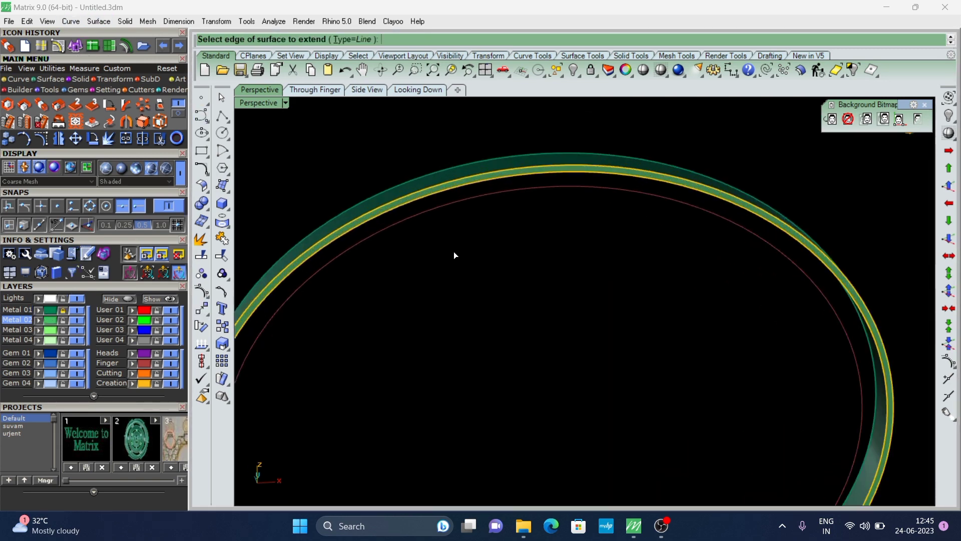
{"action": "scroll", "coordinate": [421, 220], "scroll_direction": "up", "scroll_amount": 1}
{"action": "left_click", "coordinate": [389, 194]}
{"action": "type", "text": "2.5"}
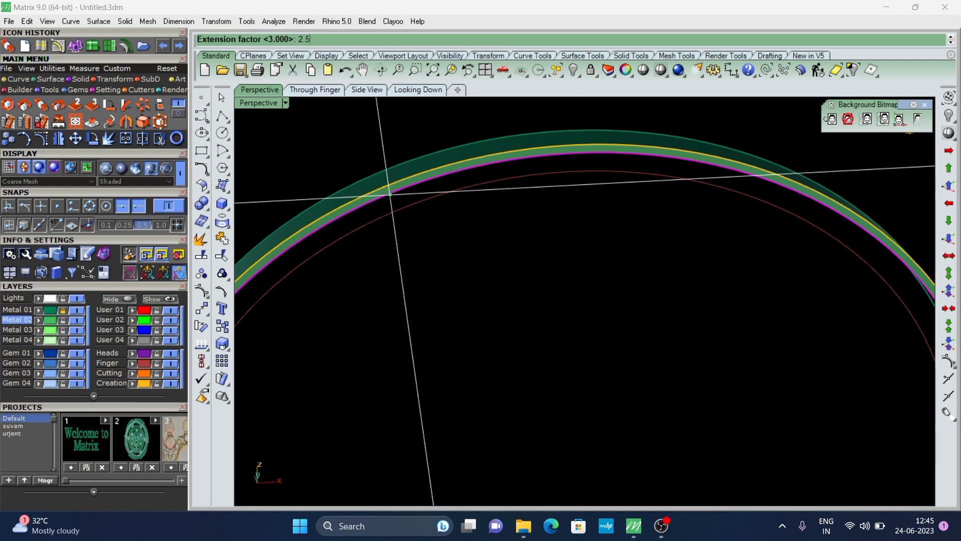
{"action": "key", "text": "Return"}
{"action": "scroll", "coordinate": [495, 190], "scroll_direction": "down", "scroll_amount": 2}
{"action": "scroll", "coordinate": [494, 215], "scroll_direction": "down", "scroll_amount": 2}
{"action": "scroll", "coordinate": [477, 198], "scroll_direction": "down", "scroll_amount": 1}
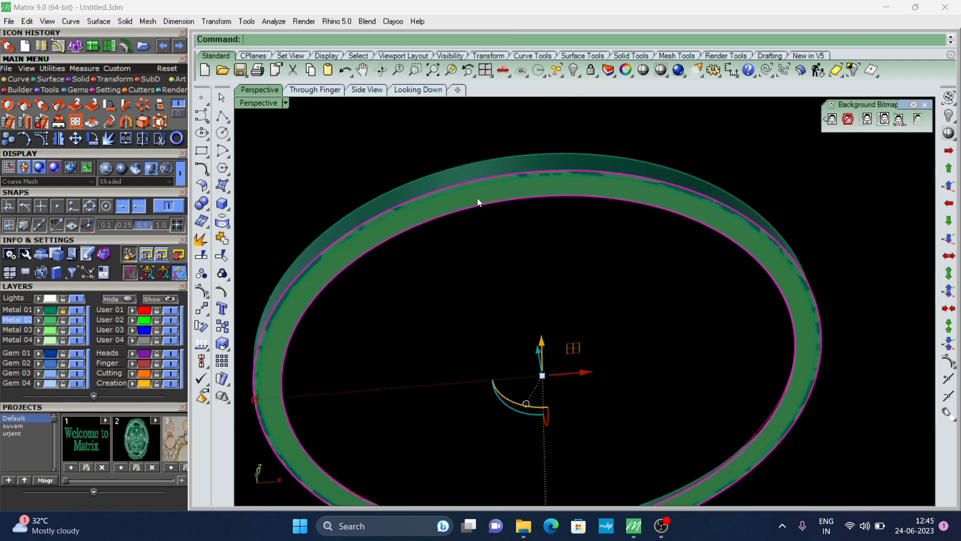
{"action": "left_click", "coordinate": [453, 209]}
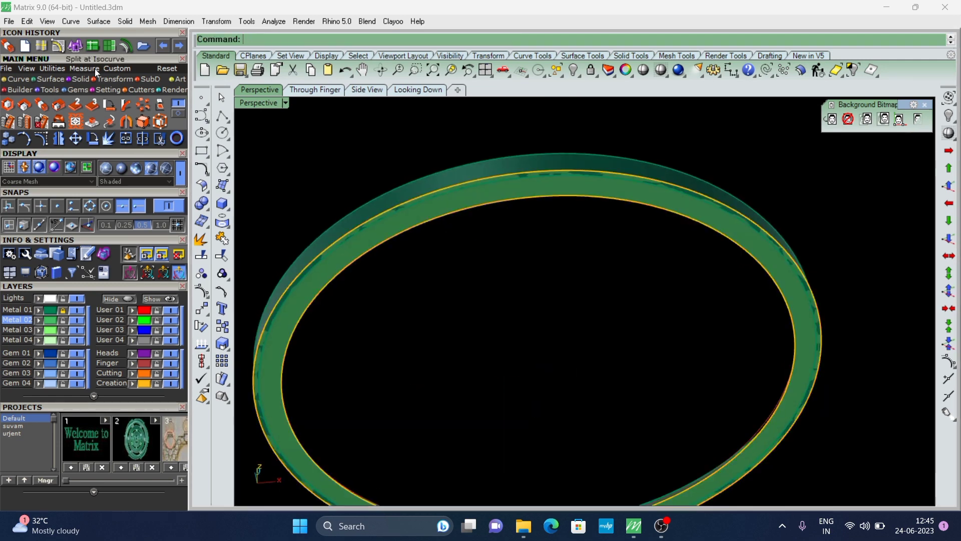
Step: Split the band at an isocurve with the direction toggled to U
{"action": "scroll", "coordinate": [428, 222], "scroll_direction": "up", "scroll_amount": 2}
{"action": "left_click", "coordinate": [390, 203]}
{"action": "key", "text": "Return"}
{"action": "scroll", "coordinate": [363, 183], "scroll_direction": "up", "scroll_amount": 1}
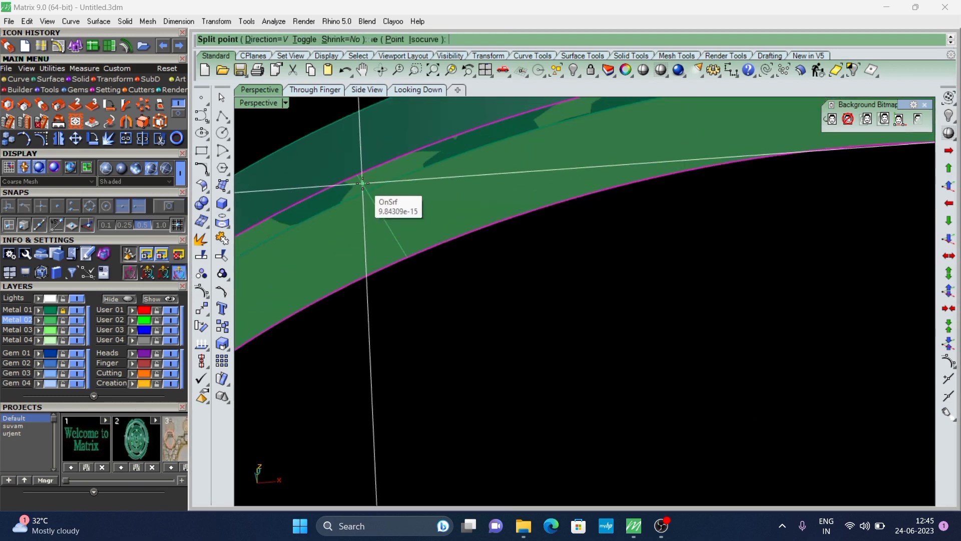
{"action": "key", "text": "t"}
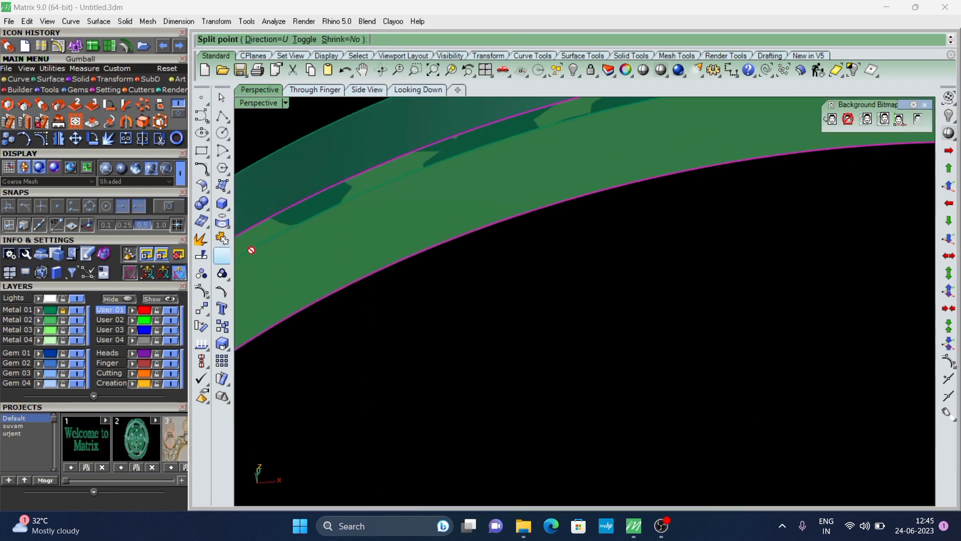
{"action": "scroll", "coordinate": [280, 220], "scroll_direction": "up", "scroll_amount": 2}
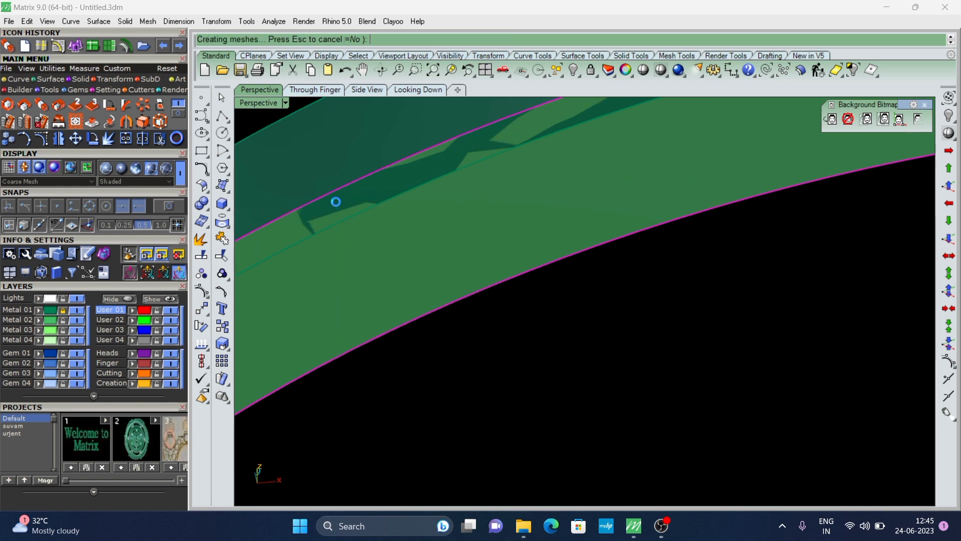
{"action": "scroll", "coordinate": [437, 161], "scroll_direction": "down", "scroll_amount": 2}
{"action": "scroll", "coordinate": [589, 223], "scroll_direction": "down", "scroll_amount": 3}
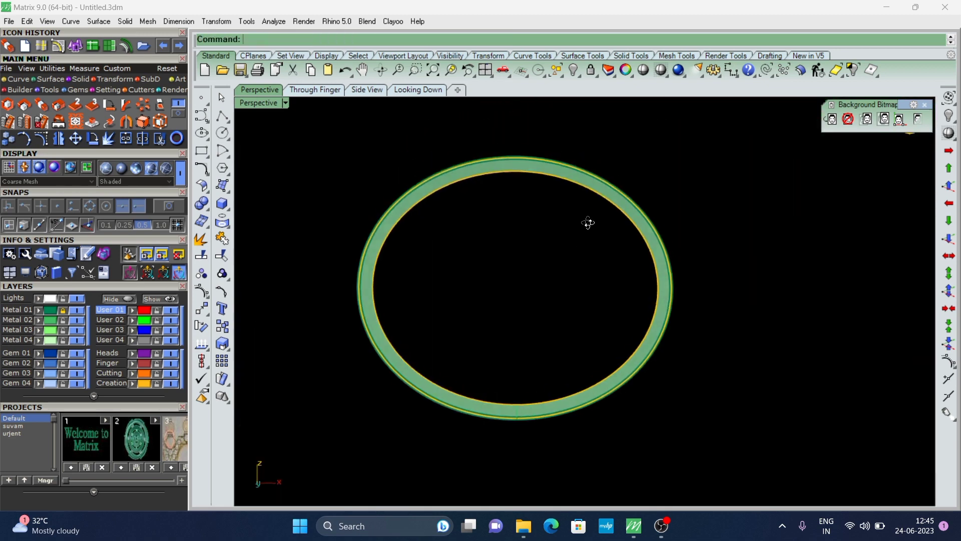
{"action": "scroll", "coordinate": [398, 114], "scroll_direction": "up", "scroll_amount": 2}
Step: Check the split in the Through Finger view, then return to a tilted Perspective view
{"action": "left_click", "coordinate": [330, 90]}
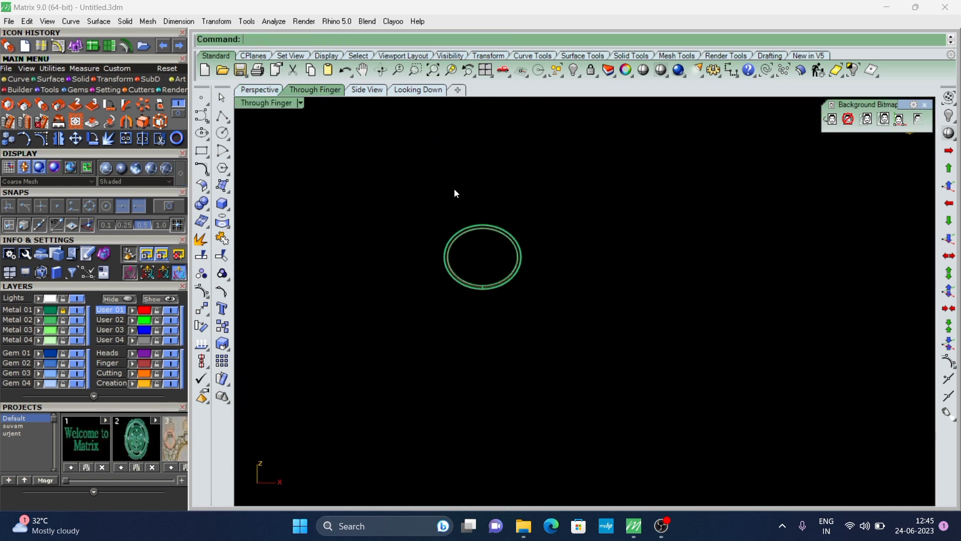
{"action": "scroll", "coordinate": [455, 188], "scroll_direction": "up", "scroll_amount": 2}
{"action": "scroll", "coordinate": [468, 199], "scroll_direction": "up", "scroll_amount": 2}
{"action": "scroll", "coordinate": [454, 179], "scroll_direction": "down", "scroll_amount": 1}
{"action": "left_click", "coordinate": [259, 90]}
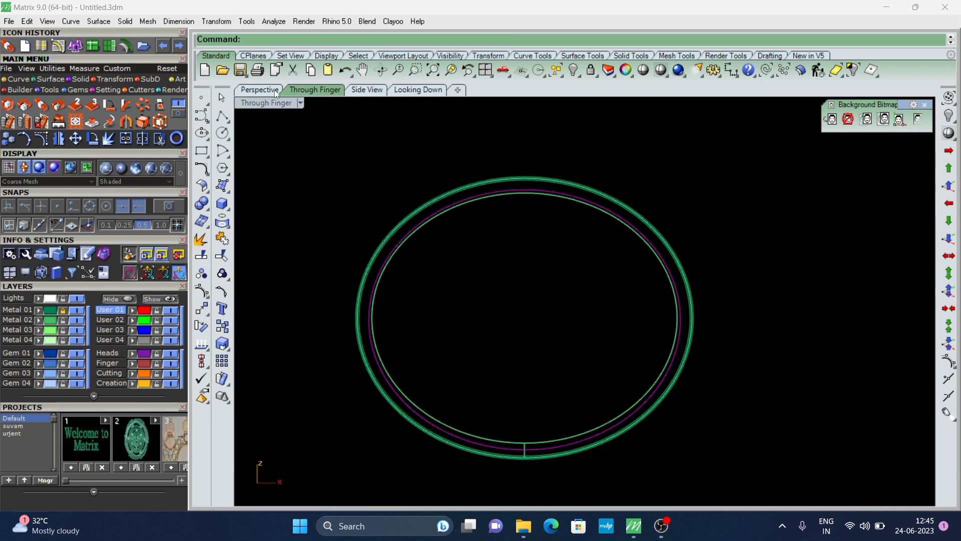
{"action": "right_click_drag", "start_coordinate": [580, 203], "coordinate": [564, 191]}
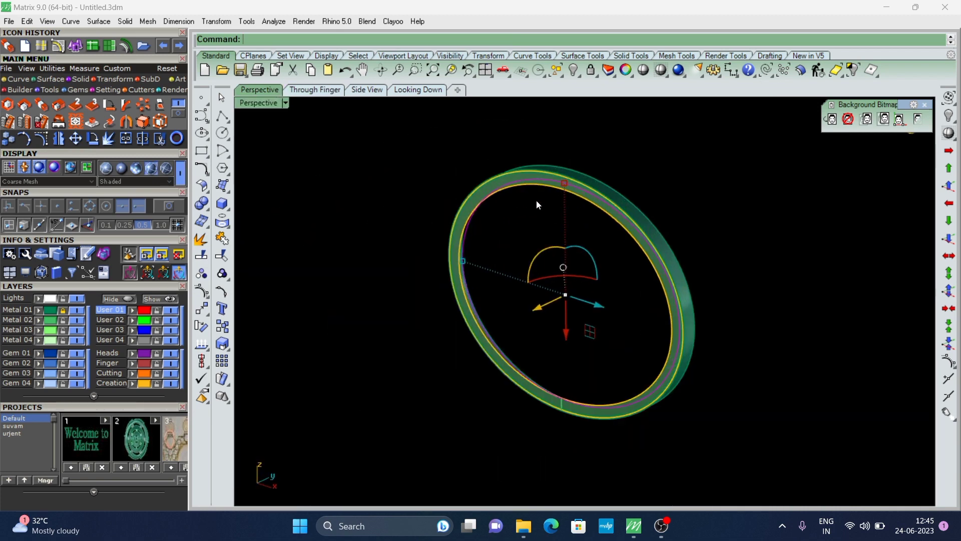
Step: Extrude a curve again into a short, thin cylinder band
{"action": "right_click", "coordinate": [536, 205]}
{"action": "left_click", "coordinate": [448, 301]}
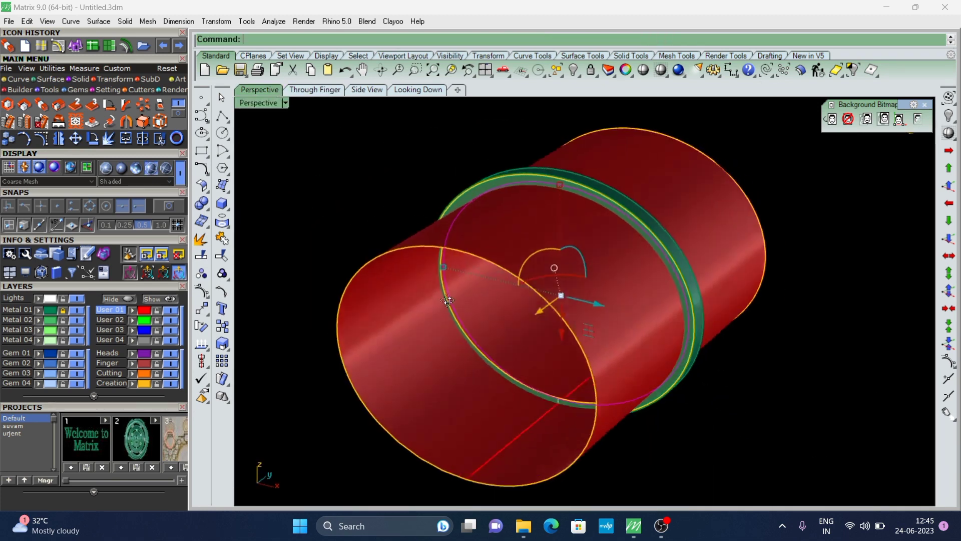
{"action": "left_click_drag", "start_coordinate": [448, 300], "coordinate": [488, 257]}
{"action": "scroll", "coordinate": [488, 257], "scroll_direction": "up", "scroll_amount": 3}
{"action": "scroll", "coordinate": [491, 215], "scroll_direction": "up", "scroll_amount": 2}
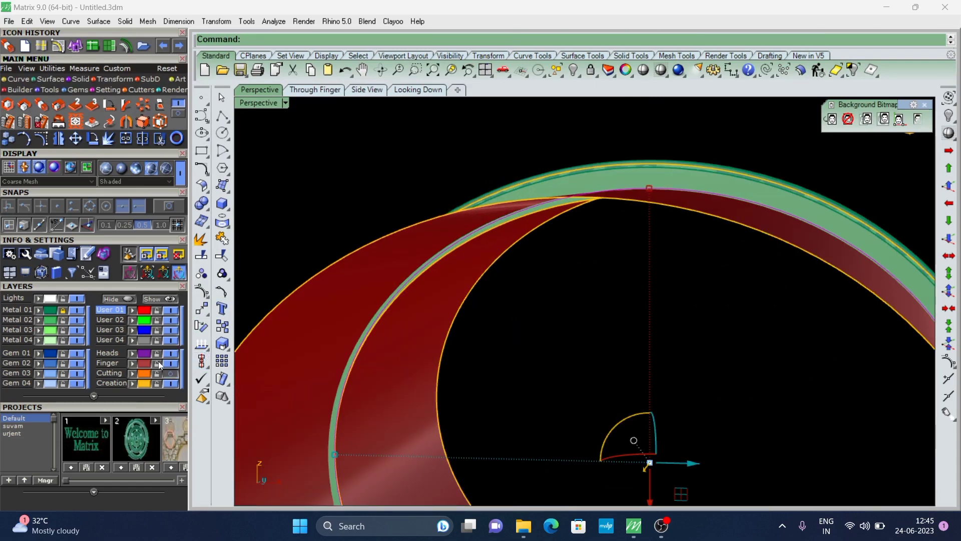
Step: Show the Finger layer and split the ring band using the red cylinder as cutter
{"action": "left_click", "coordinate": [170, 373]}
{"action": "scroll", "coordinate": [546, 197], "scroll_direction": "up", "scroll_amount": 2}
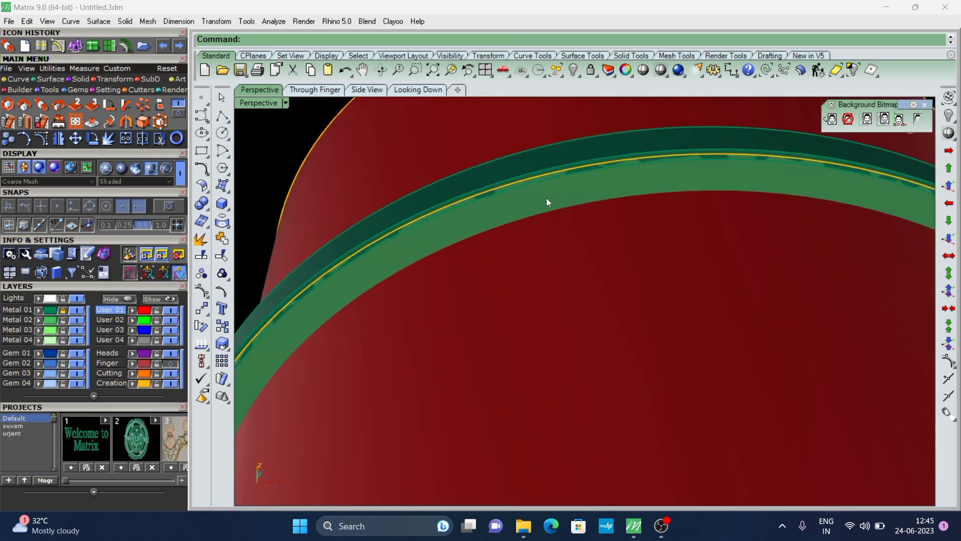
{"action": "scroll", "coordinate": [546, 197], "scroll_direction": "down", "scroll_amount": 5}
{"action": "key", "text": "Return"}
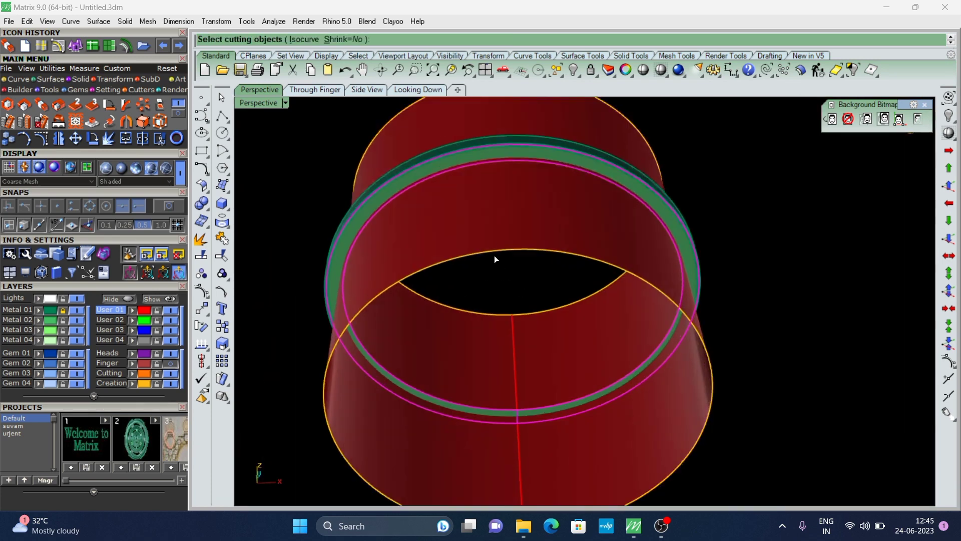
{"action": "left_click", "coordinate": [489, 232]}
{"action": "key", "text": "Return"}
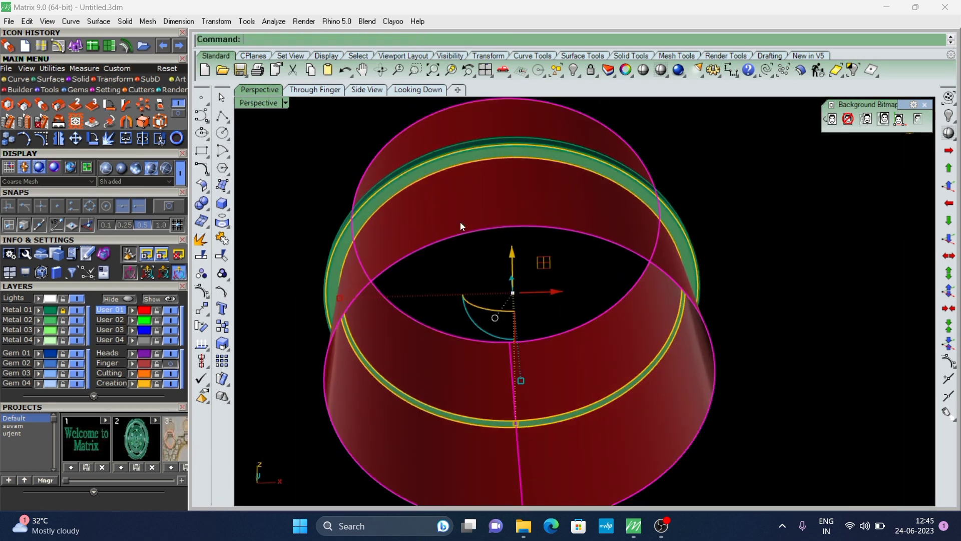
{"action": "scroll", "coordinate": [461, 226], "scroll_direction": "up", "scroll_amount": 5}
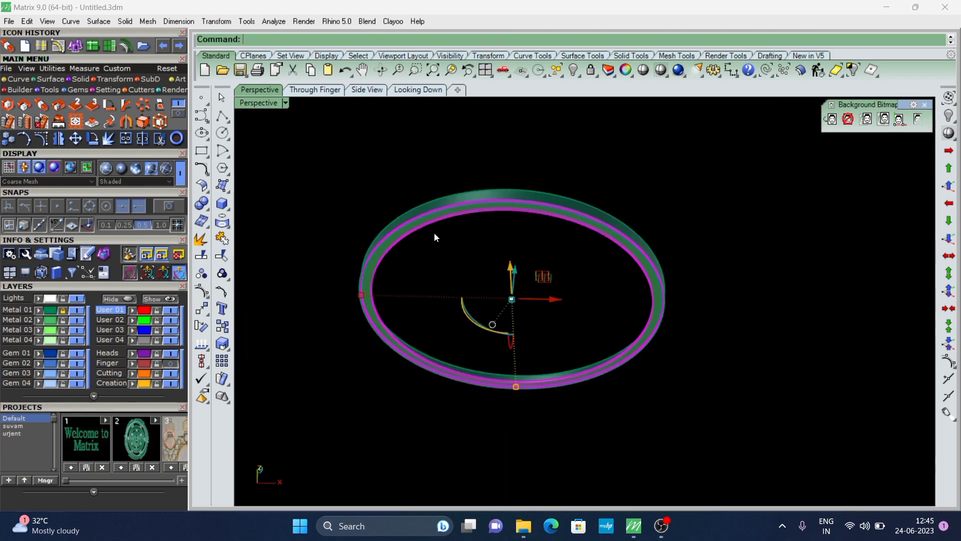
Step: Select the whole ring band and move it onto the green Metal 01 layer
{"action": "right_click_drag", "start_coordinate": [434, 228], "coordinate": [634, 268]}
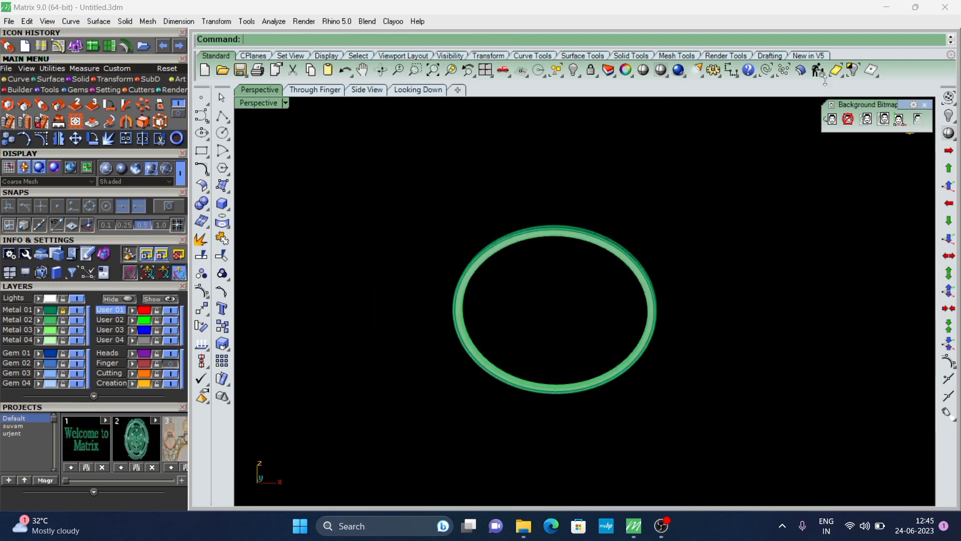
{"action": "left_click_drag", "start_coordinate": [417, 394], "coordinate": [417, 390]}
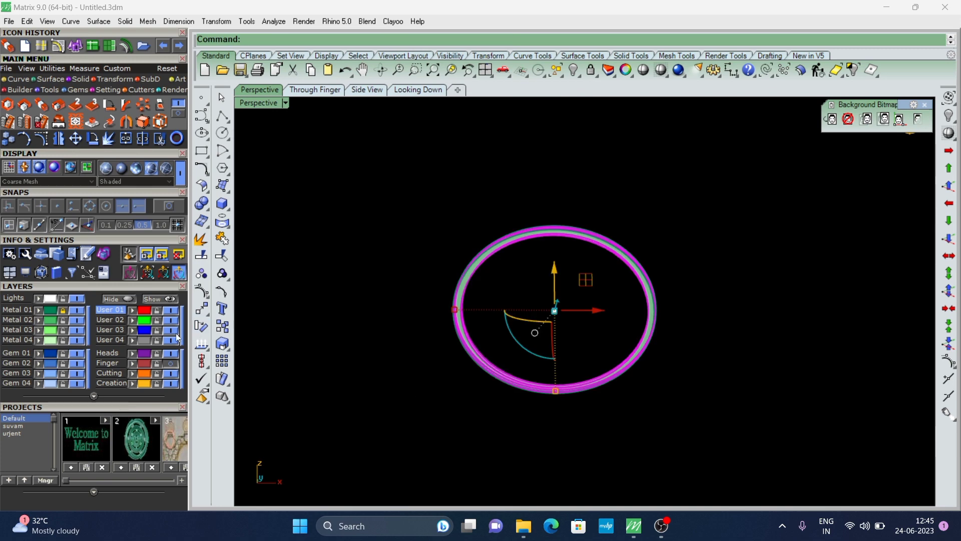
{"action": "left_click", "coordinate": [24, 310]}
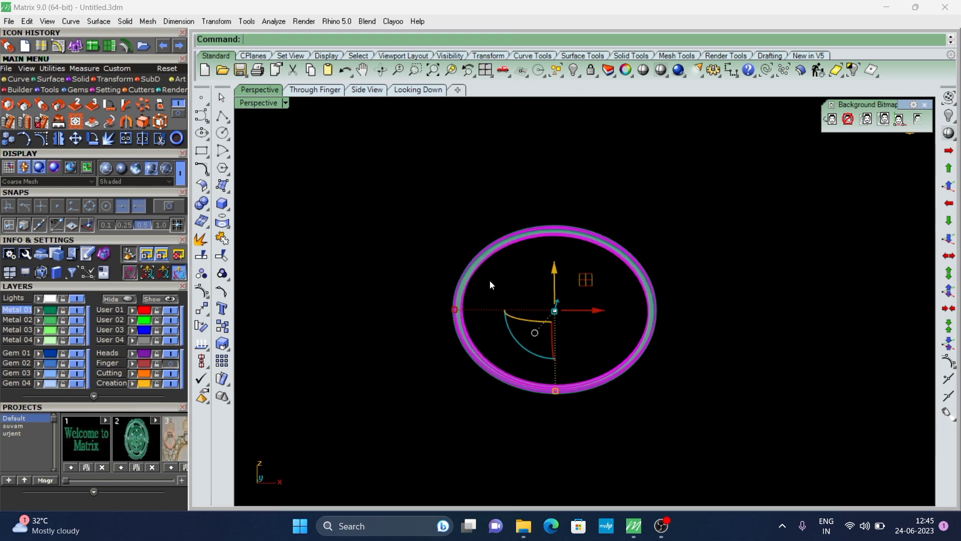
{"action": "scroll", "coordinate": [582, 358], "scroll_direction": "up", "scroll_amount": 3}
{"action": "mouse_move", "coordinate": [582, 359]}
{"action": "right_mouse_down"}
{"action": "mouse_move", "coordinate": [690, 200]}
{"action": "mouse_move", "coordinate": [557, 292]}
{"action": "right_mouse_up"}
{"action": "scroll", "coordinate": [500, 284], "scroll_direction": "down", "scroll_amount": 3}
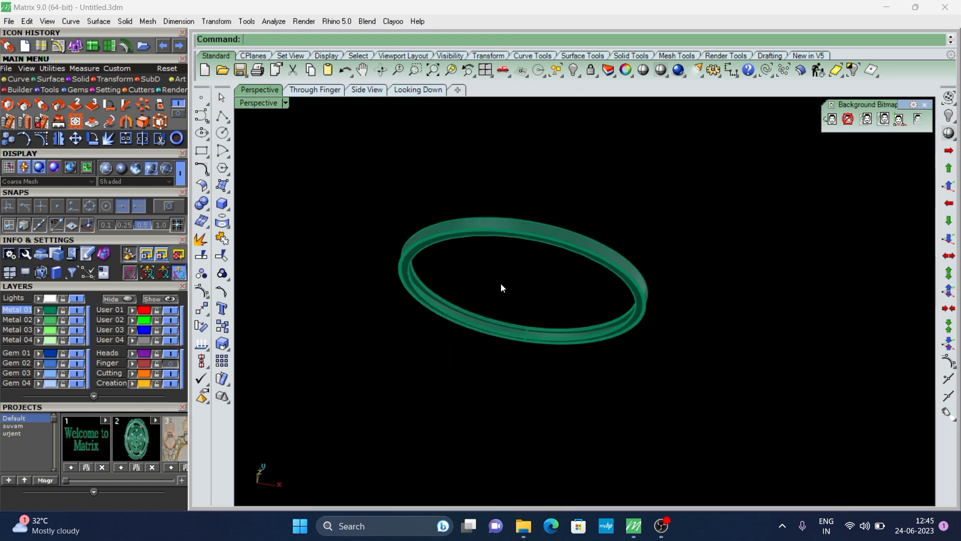
{"action": "left_click", "coordinate": [315, 90]}
Step: Draw a red BothSides horizontal line on layer User 01 through the ring's centre
{"action": "left_click", "coordinate": [228, 128]}
{"action": "left_click", "coordinate": [260, 122]}
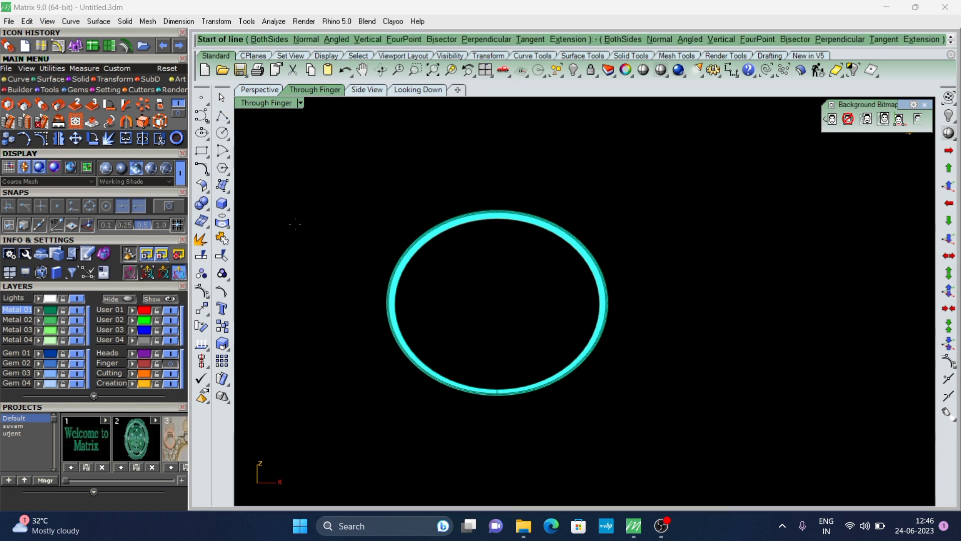
{"action": "scroll", "coordinate": [297, 223], "scroll_direction": "down", "scroll_amount": 1}
{"action": "left_click", "coordinate": [459, 289]}
{"action": "right_click_drag", "start_coordinate": [628, 280], "coordinate": [673, 278]}
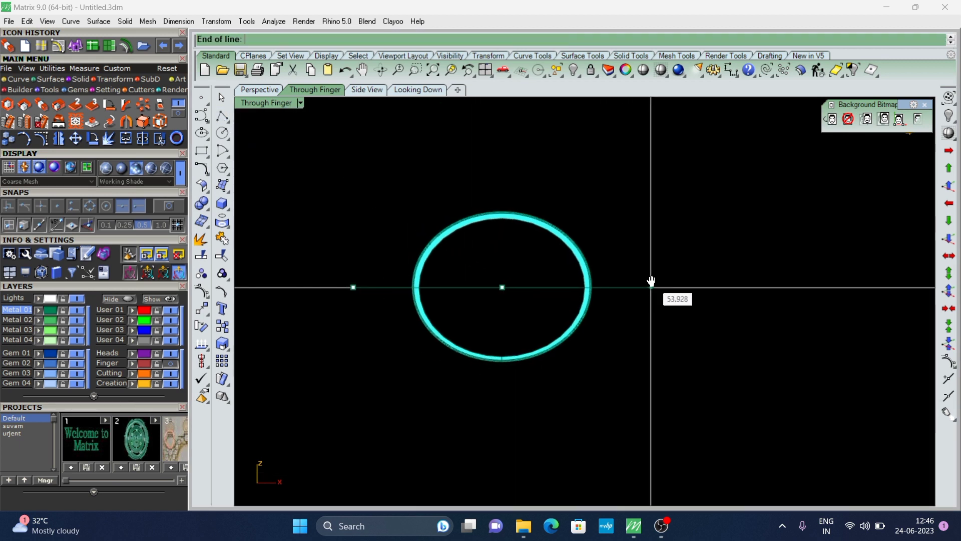
{"action": "left_click", "coordinate": [110, 309]}
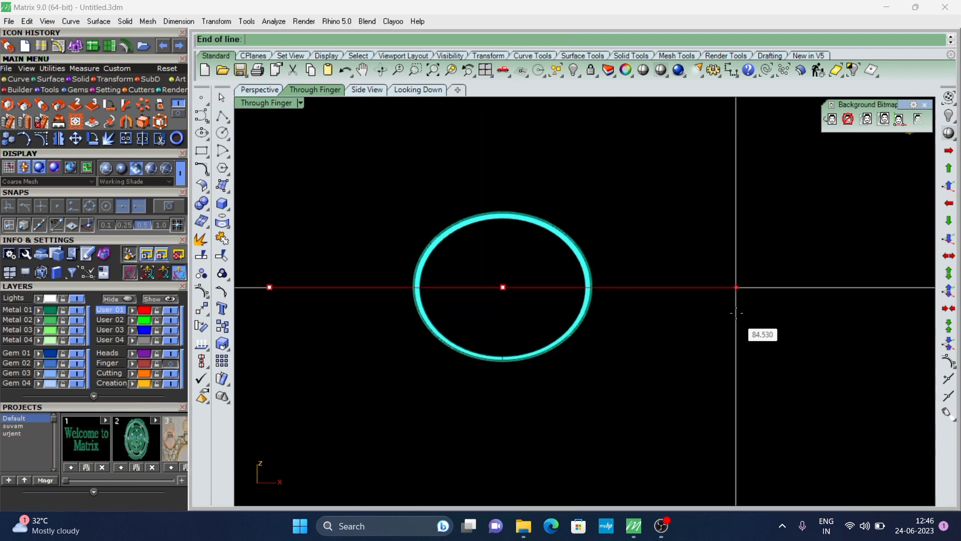
{"action": "left_click", "coordinate": [711, 303]}
{"action": "scroll", "coordinate": [429, 288], "scroll_direction": "up", "scroll_amount": 1}
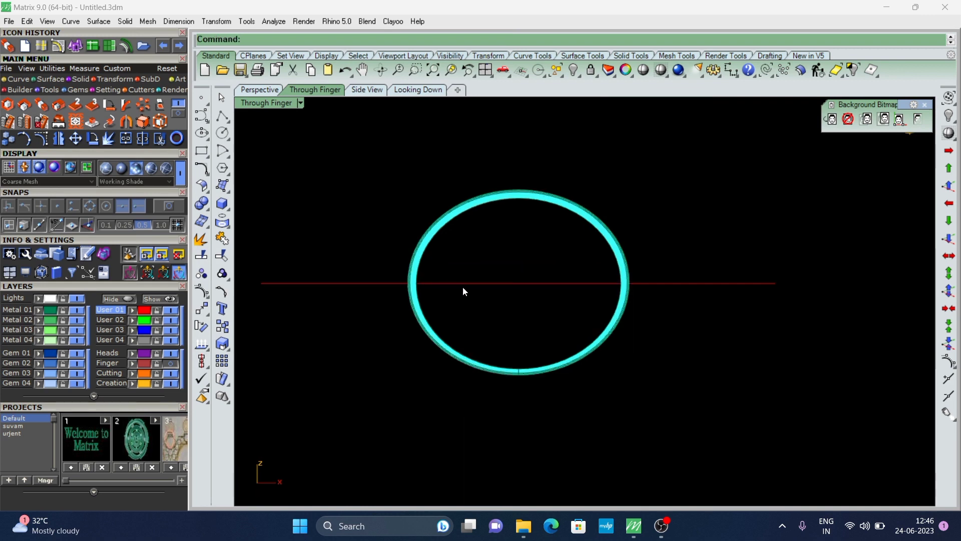
Step: Draw a second line starting just left of the ring
{"action": "left_click", "coordinate": [223, 116]}
{"action": "scroll", "coordinate": [358, 216], "scroll_direction": "up", "scroll_amount": 3}
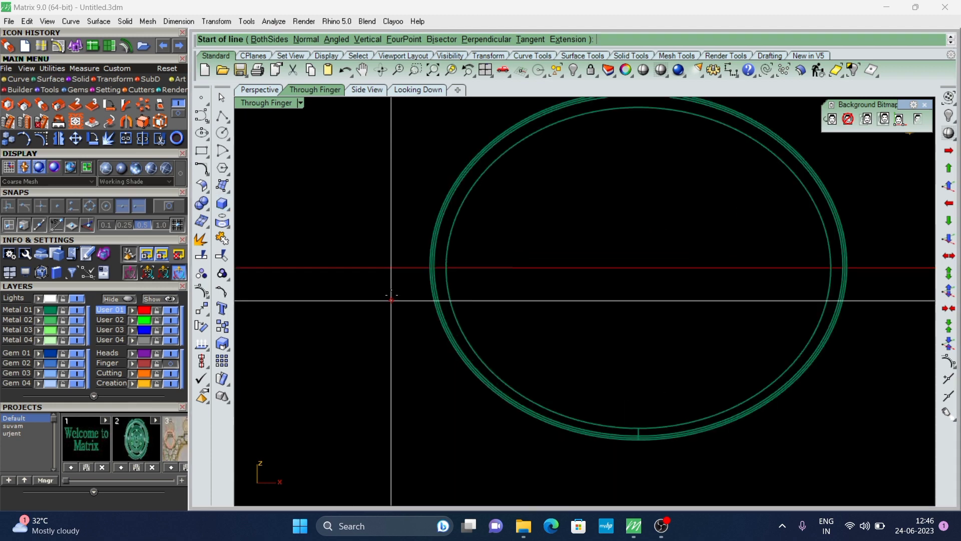
{"action": "scroll", "coordinate": [357, 215], "scroll_direction": "down", "scroll_amount": 1}
{"action": "scroll", "coordinate": [357, 216], "scroll_direction": "down", "scroll_amount": 1}
{"action": "left_click", "coordinate": [357, 216]}
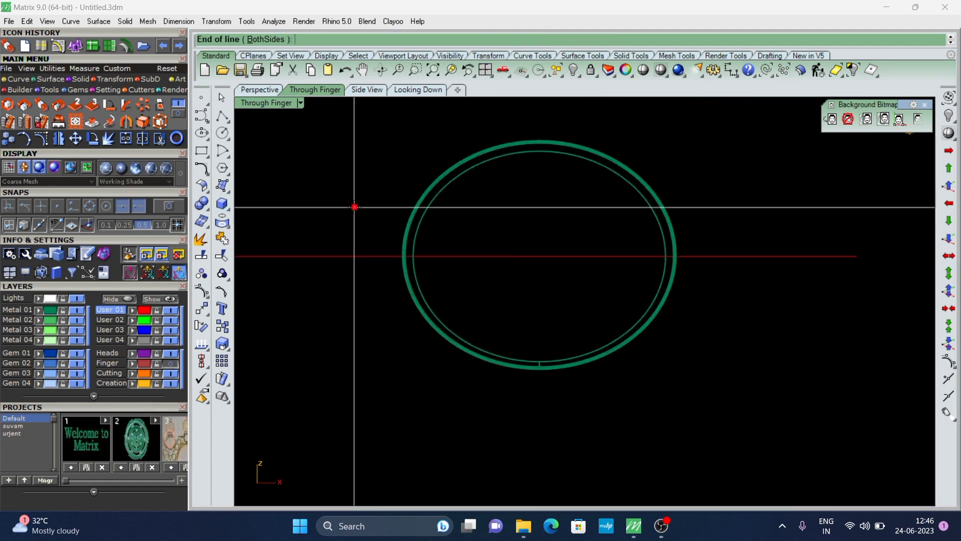
{"action": "scroll", "coordinate": [444, 288], "scroll_direction": "up", "scroll_amount": 2}
{"action": "left_click", "coordinate": [445, 287]}
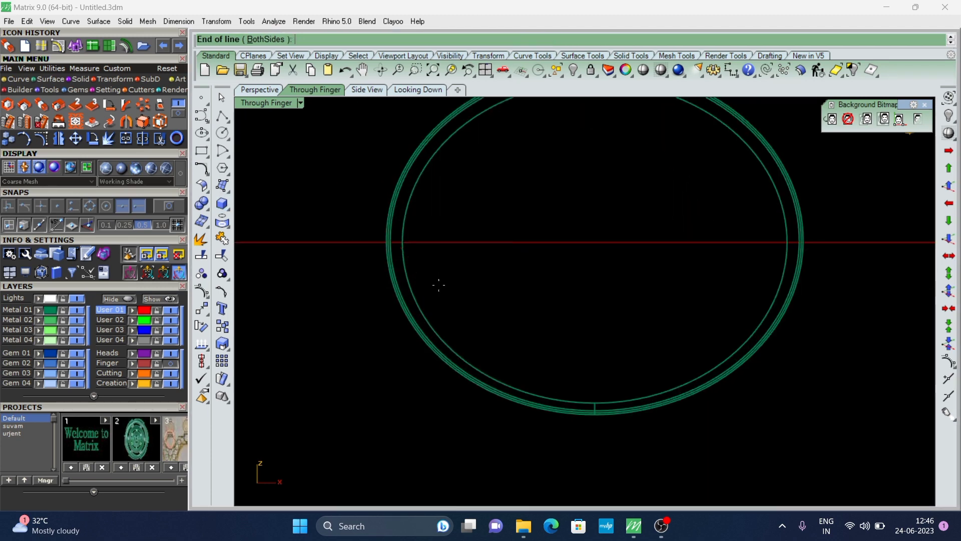
{"action": "key", "text": "Return"}
Step: Draw a diagonal line crossing the ring's left edge
{"action": "scroll", "coordinate": [385, 233], "scroll_direction": "up", "scroll_amount": 2}
{"action": "left_click", "coordinate": [356, 199]}
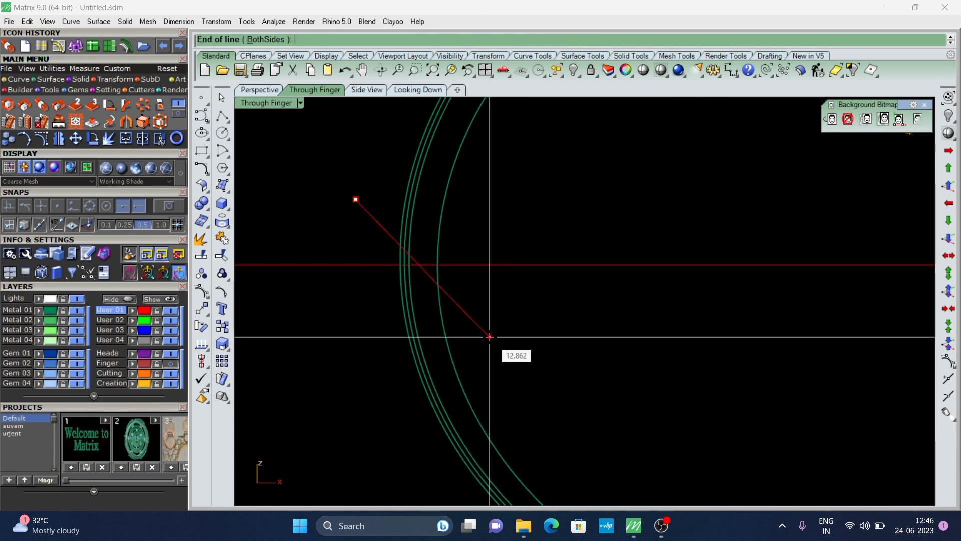
{"action": "left_click", "coordinate": [488, 336]}
{"action": "key", "text": "Return"}
Step: Draw a short horizontal line across the ring's left edge
{"action": "scroll", "coordinate": [393, 288], "scroll_direction": "up", "scroll_amount": 2}
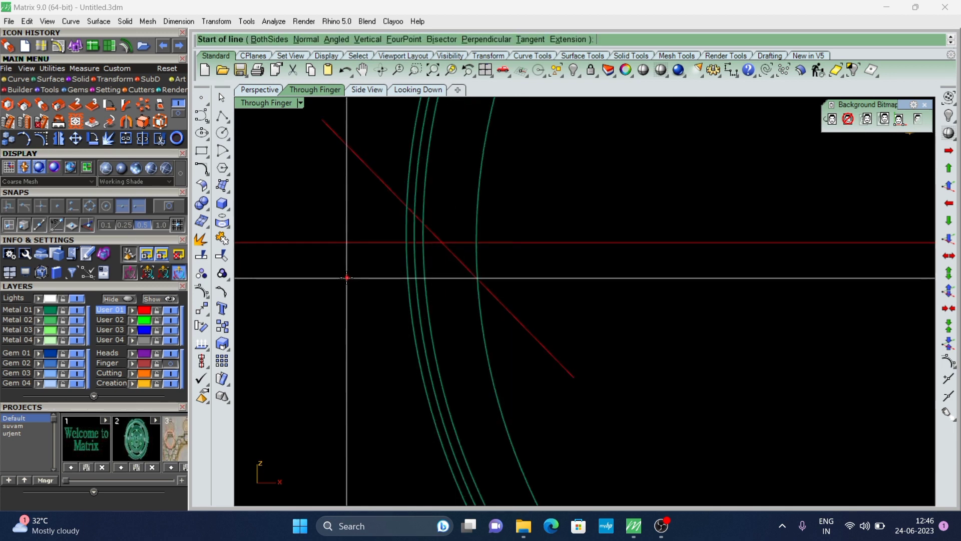
{"action": "left_click", "coordinate": [346, 275]}
{"action": "left_click", "coordinate": [570, 278]}
{"action": "scroll", "coordinate": [404, 296], "scroll_direction": "down", "scroll_amount": 2}
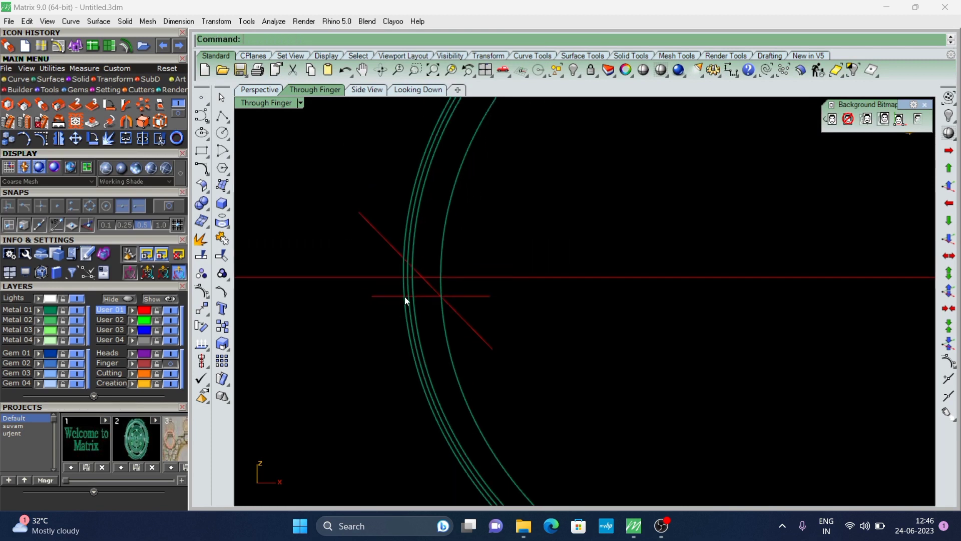
{"action": "key", "text": "Return"}
{"action": "scroll", "coordinate": [393, 287], "scroll_direction": "up", "scroll_amount": 3}
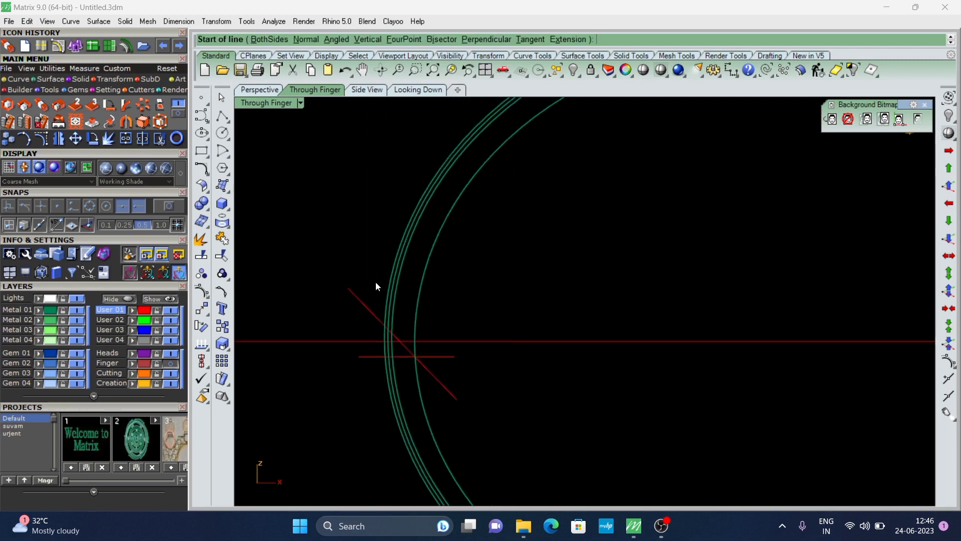
{"action": "left_click", "coordinate": [221, 132]}
{"action": "scroll", "coordinate": [423, 327], "scroll_direction": "up", "scroll_amount": 2}
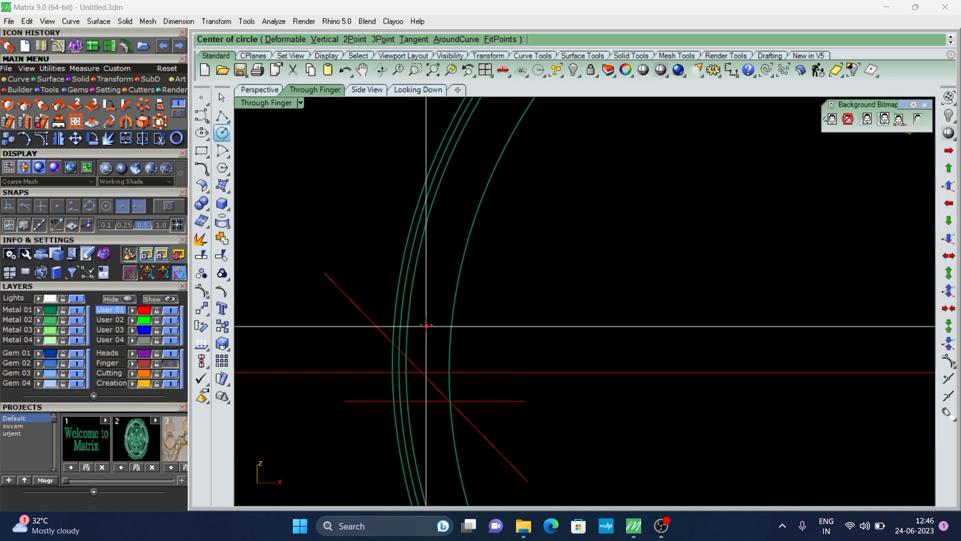
Step: Place a diameter-1 circle at the ring's left edge and nudge it into position
{"action": "left_click", "coordinate": [426, 332]}
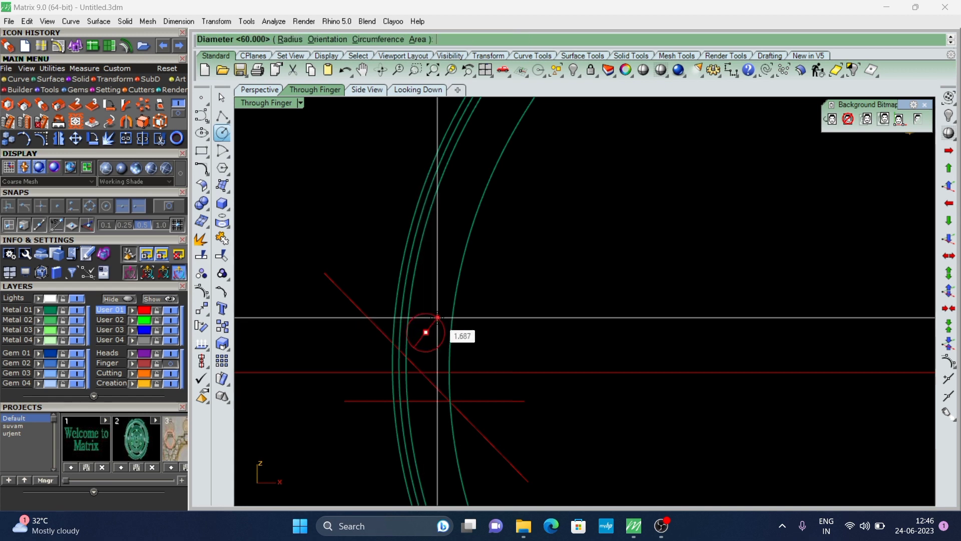
{"action": "type", "text": "1"}
{"action": "key", "text": "Return"}
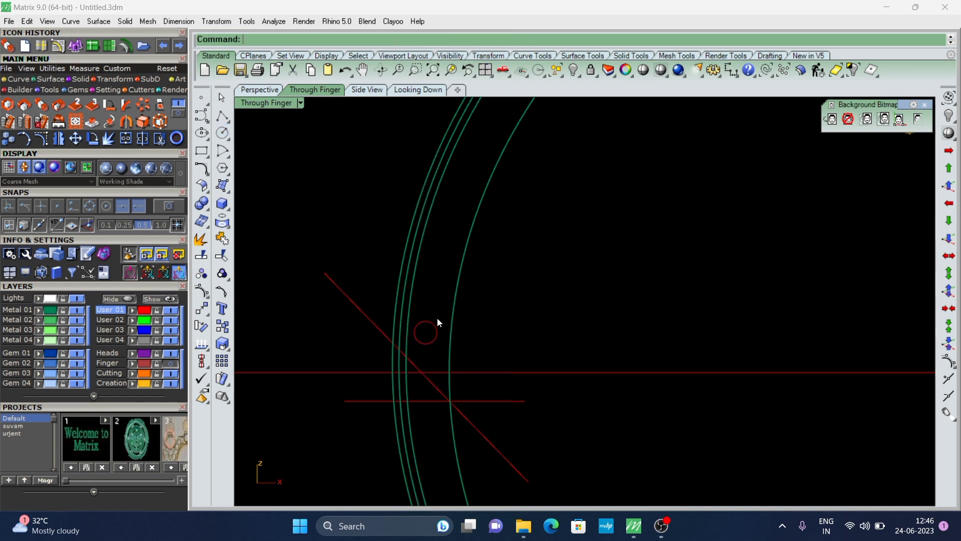
{"action": "scroll", "coordinate": [431, 320], "scroll_direction": "up", "scroll_amount": 3}
{"action": "left_click", "coordinate": [450, 346]}
{"action": "left_click_drag", "start_coordinate": [461, 354], "coordinate": [463, 353]}
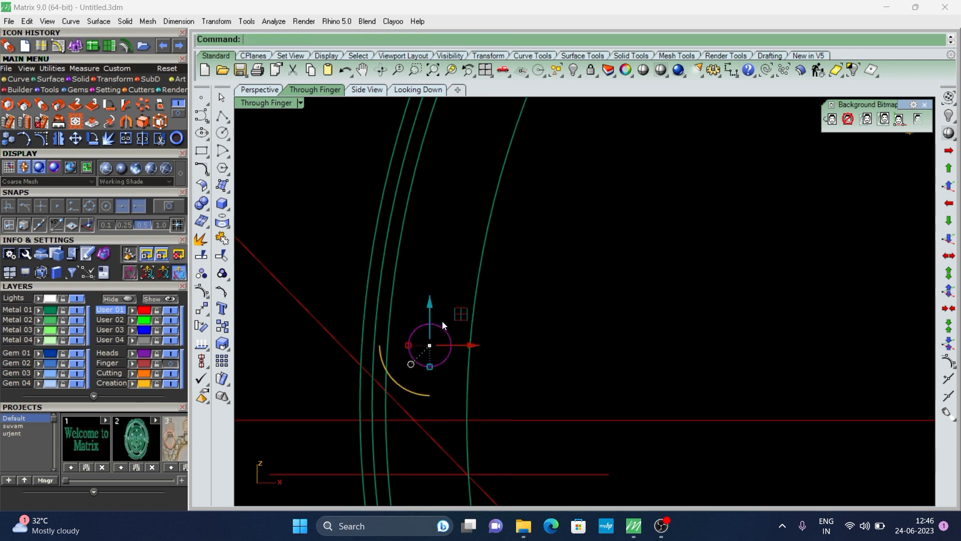
{"action": "key", "text": "Escape"}
{"action": "left_click", "coordinate": [428, 308]}
{"action": "left_click_drag", "start_coordinate": [460, 345], "coordinate": [452, 351]}
{"action": "scroll", "coordinate": [421, 349], "scroll_direction": "down", "scroll_amount": 2}
Step: Offset the small circle outward by 0.6 and shift the concentric pair slightly
{"action": "right_click", "coordinate": [406, 344]}
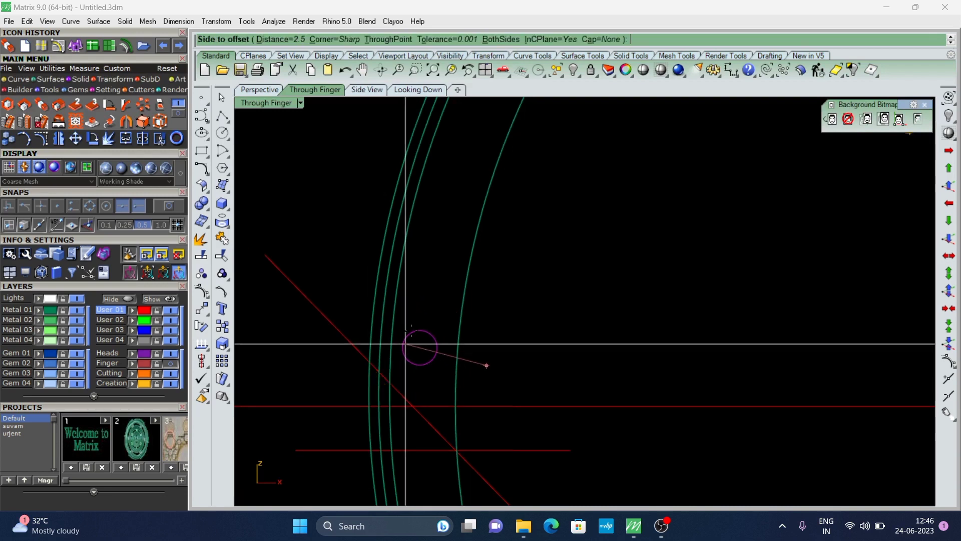
{"action": "scroll", "coordinate": [418, 300], "scroll_direction": "up", "scroll_amount": 1}
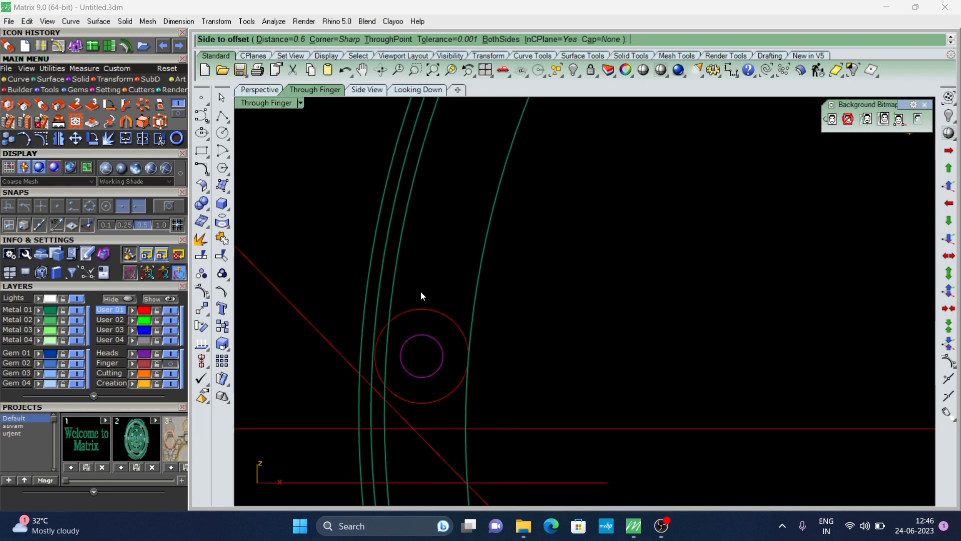
{"action": "left_click", "coordinate": [421, 291]}
{"action": "scroll", "coordinate": [414, 323], "scroll_direction": "up", "scroll_amount": 2}
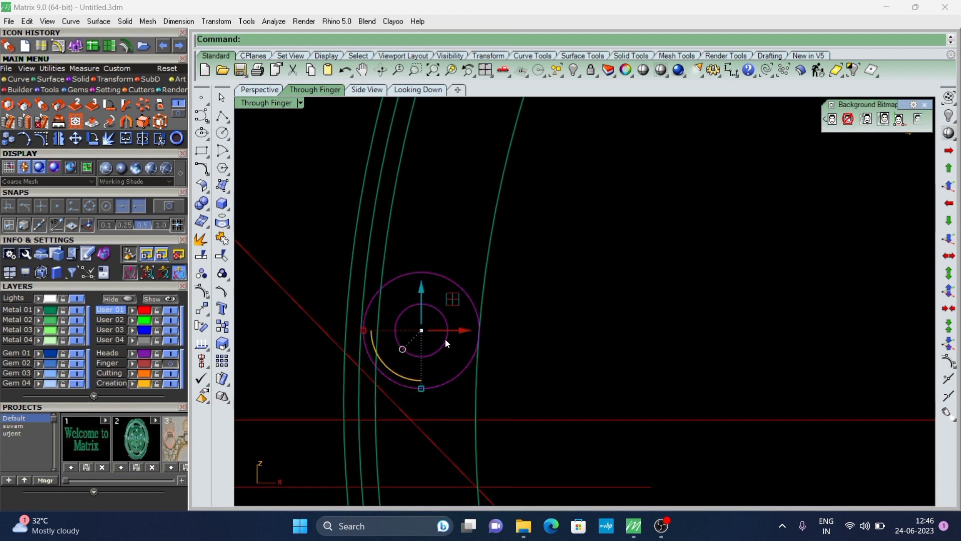
{"action": "left_click_drag", "start_coordinate": [458, 332], "coordinate": [453, 335]}
{"action": "scroll", "coordinate": [454, 337], "scroll_direction": "down", "scroll_amount": 1}
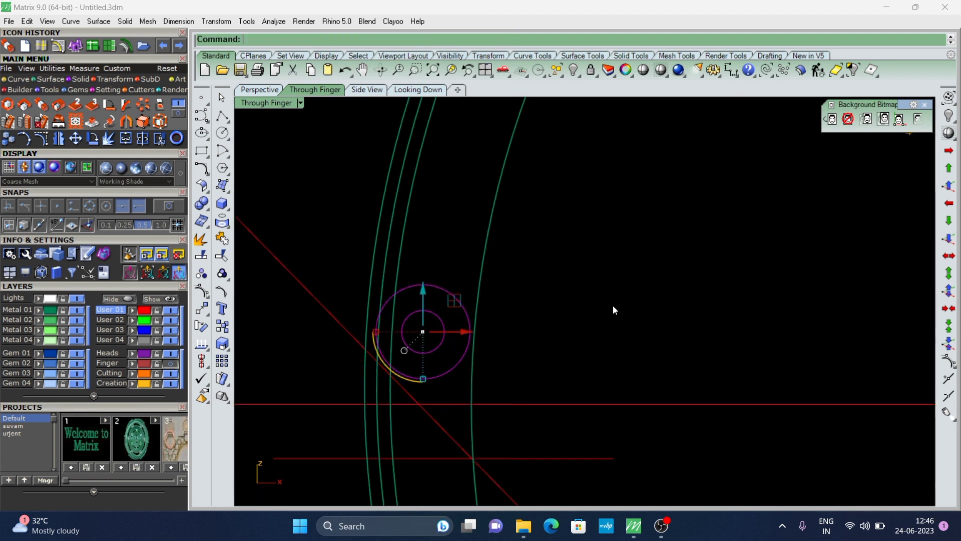
{"action": "key", "text": "Escape"}
{"action": "scroll", "coordinate": [458, 293], "scroll_direction": "down", "scroll_amount": 2}
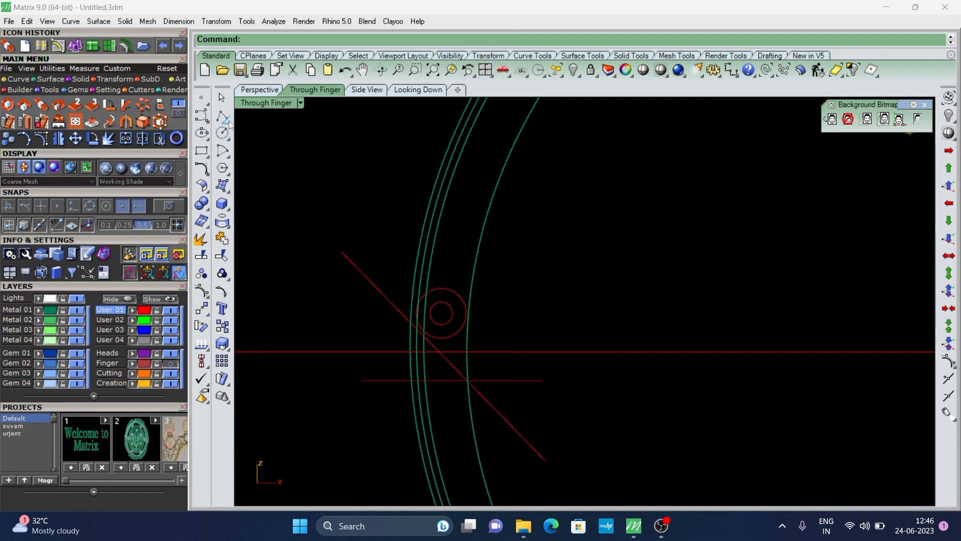
Step: Draw another red guide line across the ring
{"action": "left_click", "coordinate": [236, 122]}
{"action": "scroll", "coordinate": [435, 261], "scroll_direction": "up", "scroll_amount": 2}
{"action": "scroll", "coordinate": [435, 261], "scroll_direction": "up", "scroll_amount": 1}
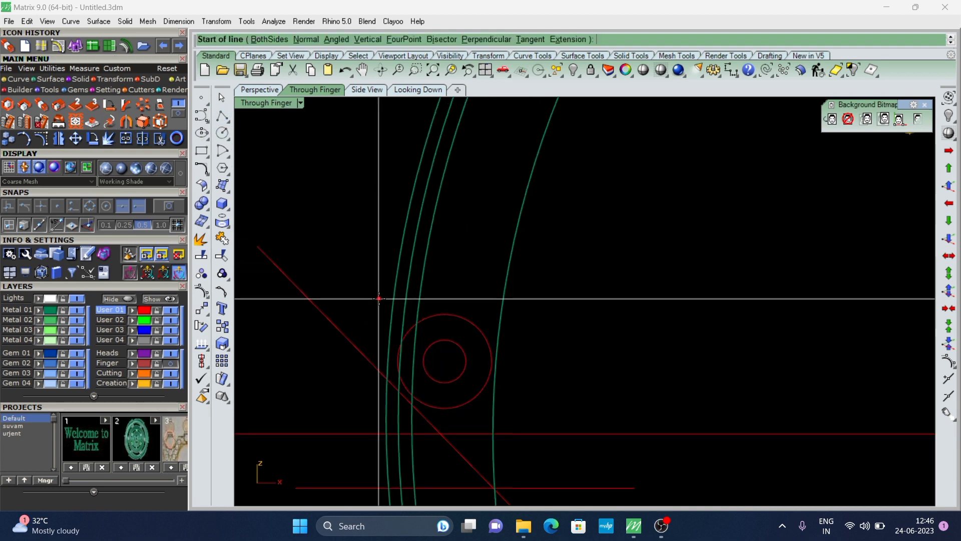
{"action": "left_click", "coordinate": [378, 306]}
{"action": "left_click", "coordinate": [536, 227]}
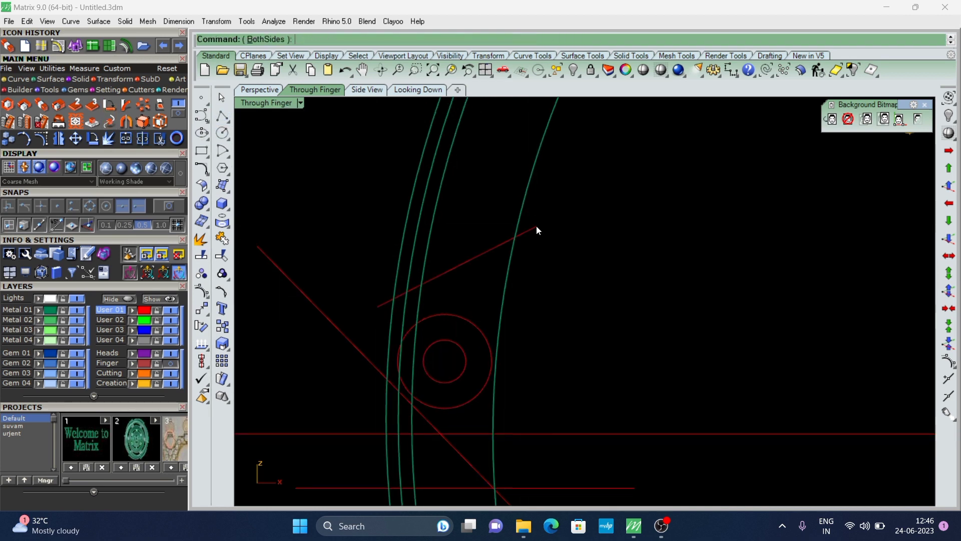
{"action": "scroll", "coordinate": [420, 263], "scroll_direction": "down", "scroll_amount": 3}
{"action": "scroll", "coordinate": [471, 301], "scroll_direction": "down", "scroll_amount": 2}
{"action": "scroll", "coordinate": [489, 328], "scroll_direction": "down", "scroll_amount": 2}
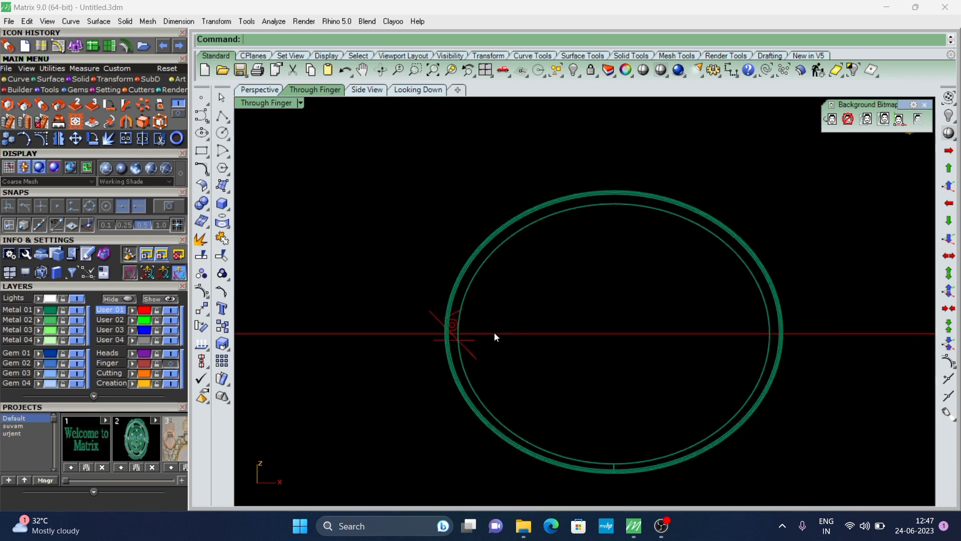
{"action": "scroll", "coordinate": [484, 339], "scroll_direction": "down", "scroll_amount": 2}
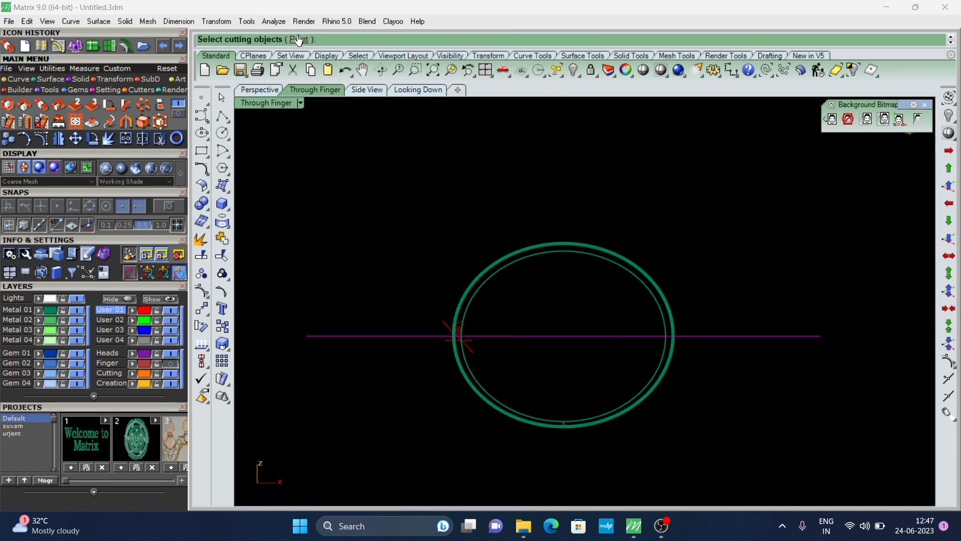
Step: Split the horizontal guide line at the ring's centre
{"action": "left_click", "coordinate": [299, 41]}
{"action": "scroll", "coordinate": [525, 330], "scroll_direction": "up", "scroll_amount": 1}
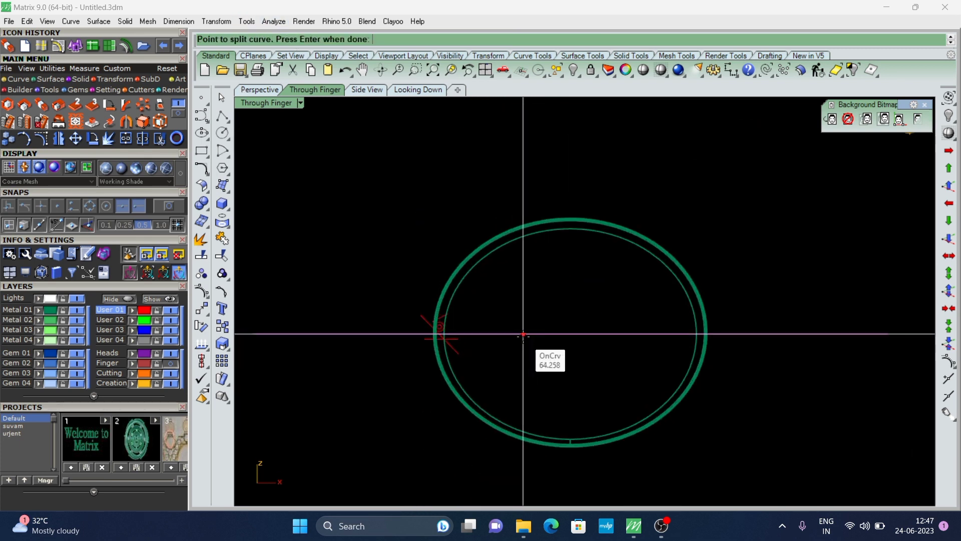
{"action": "left_click", "coordinate": [571, 333]}
{"action": "key", "text": "Return"}
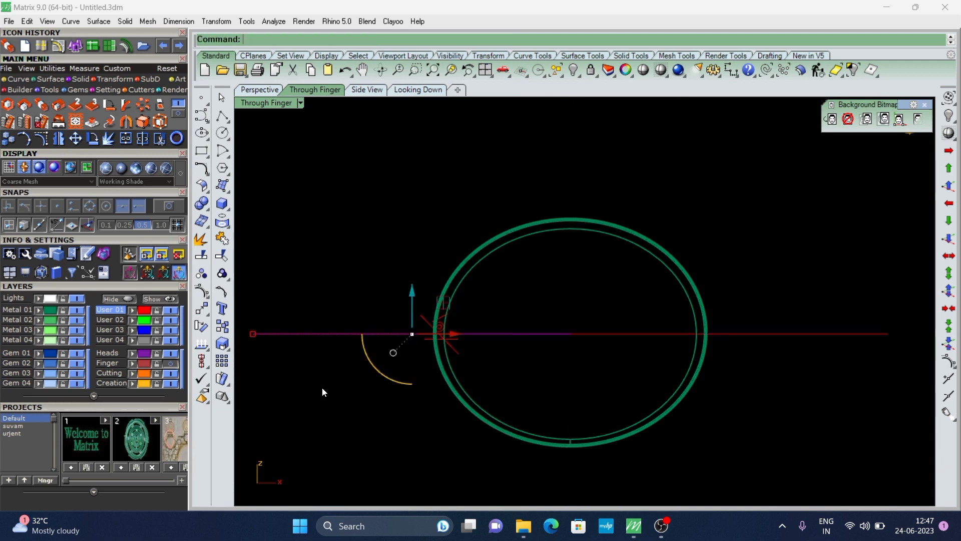
Step: In the Perspective view, extrude the split line halves both sides into cutting planes
{"action": "scroll", "coordinate": [454, 350], "scroll_direction": "up", "scroll_amount": 2}
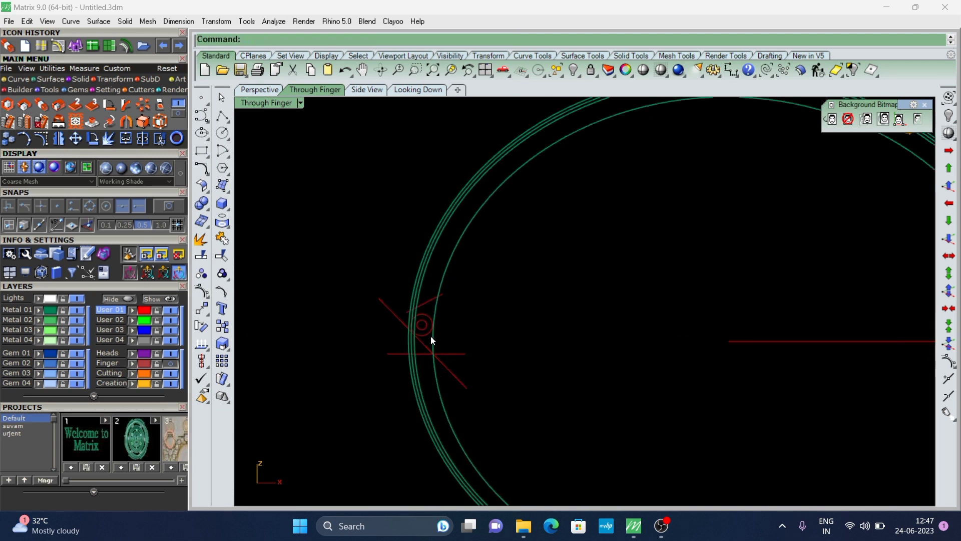
{"action": "scroll", "coordinate": [431, 336], "scroll_direction": "up", "scroll_amount": 1}
{"action": "scroll", "coordinate": [400, 344], "scroll_direction": "up", "scroll_amount": 1}
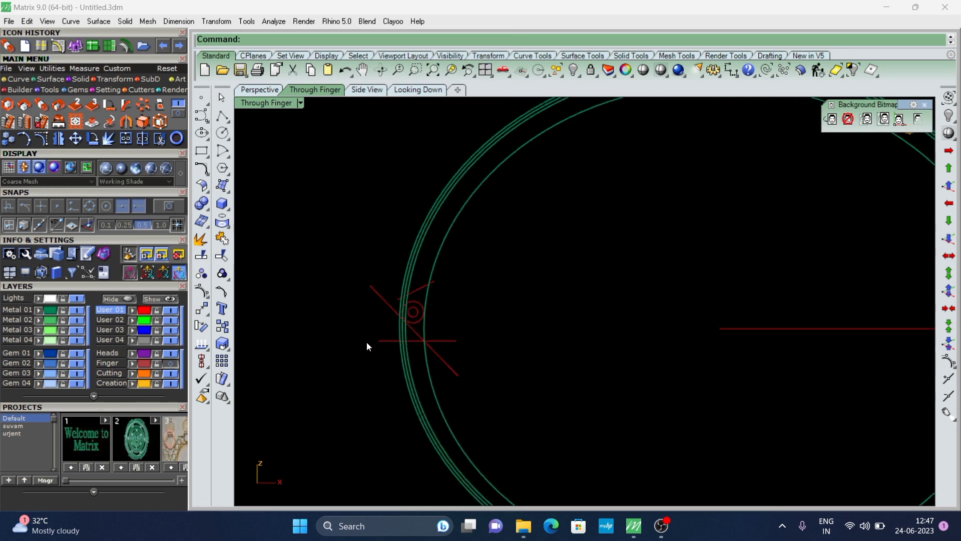
{"action": "scroll", "coordinate": [370, 325], "scroll_direction": "down", "scroll_amount": 1}
{"action": "scroll", "coordinate": [376, 311], "scroll_direction": "down", "scroll_amount": 3}
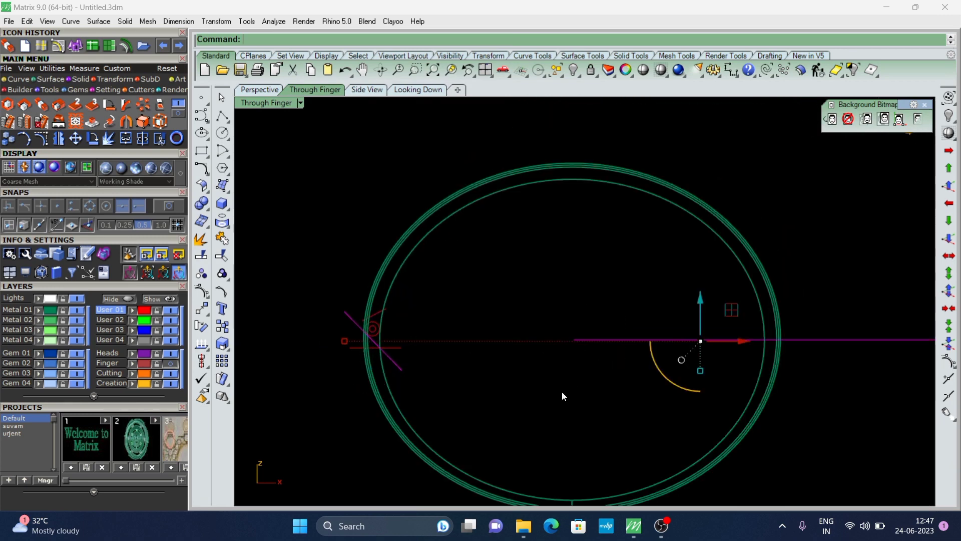
{"action": "key", "text": "ctrl+F4"}
{"action": "key", "text": "Return"}
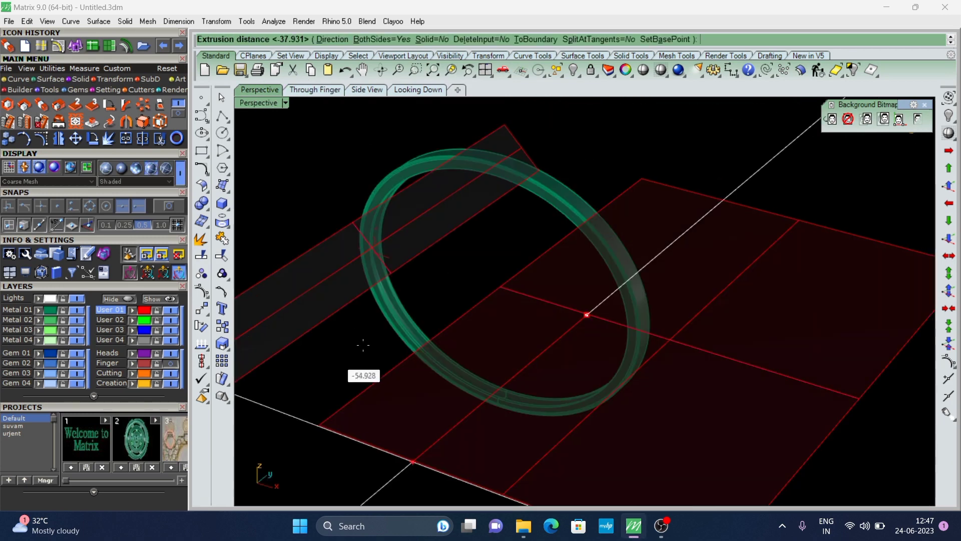
{"action": "left_click", "coordinate": [401, 328]}
{"action": "type", "text": "D"}
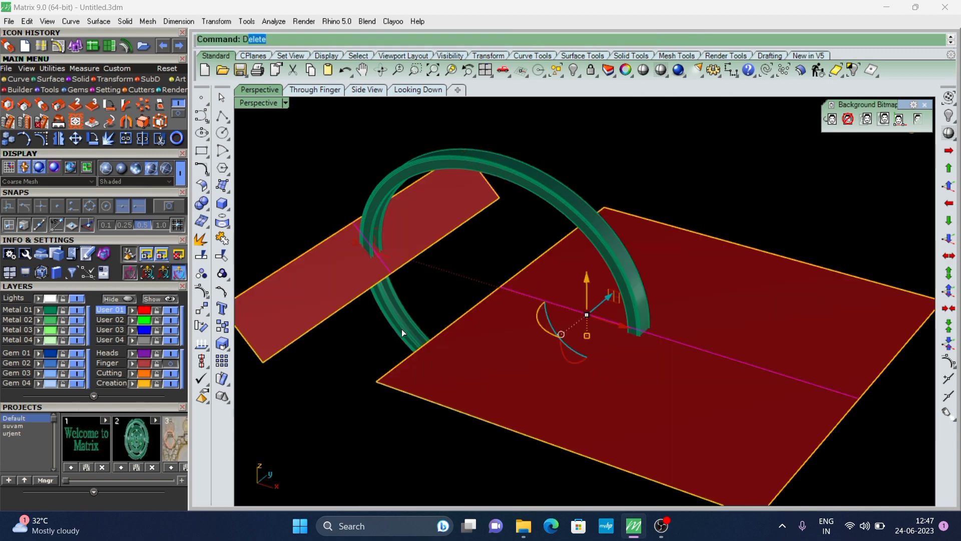
Step: BooleanSplit (bb) the ring band with both cutting planes, accepting the tolerance warning
{"action": "right_click_drag", "start_coordinate": [401, 329], "coordinate": [440, 332]}
{"action": "scroll", "coordinate": [371, 252], "scroll_direction": "up", "scroll_amount": 3}
{"action": "scroll", "coordinate": [355, 236], "scroll_direction": "down", "scroll_amount": 3}
{"action": "right_click_drag", "start_coordinate": [355, 236], "coordinate": [430, 222]}
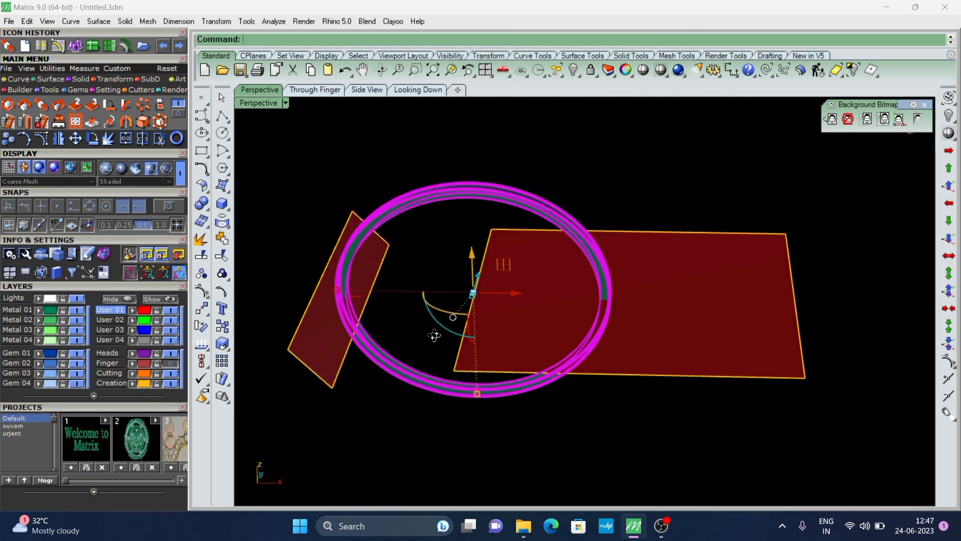
{"action": "type", "text": "bb"}
{"action": "key", "text": "Return"}
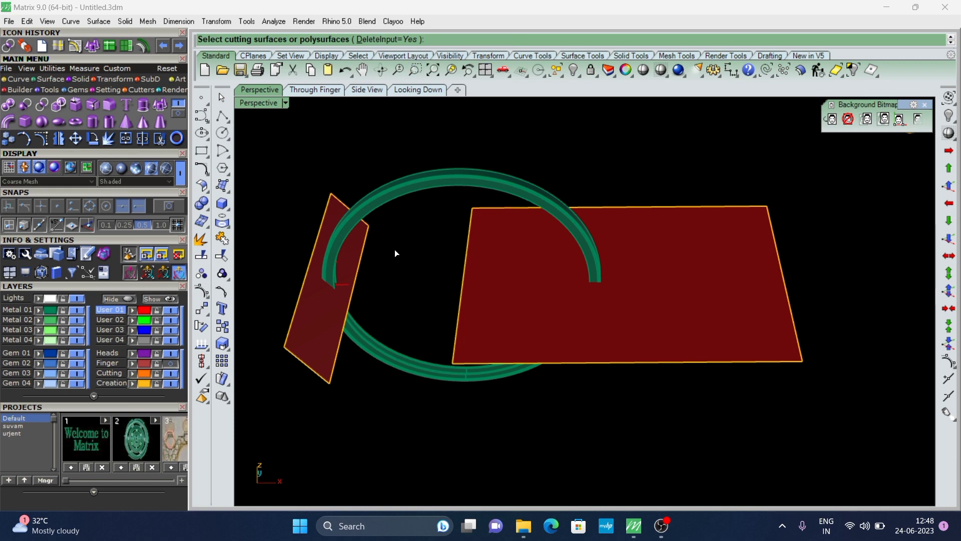
{"action": "scroll", "coordinate": [321, 324], "scroll_direction": "up", "scroll_amount": 2}
{"action": "key", "text": "Return"}
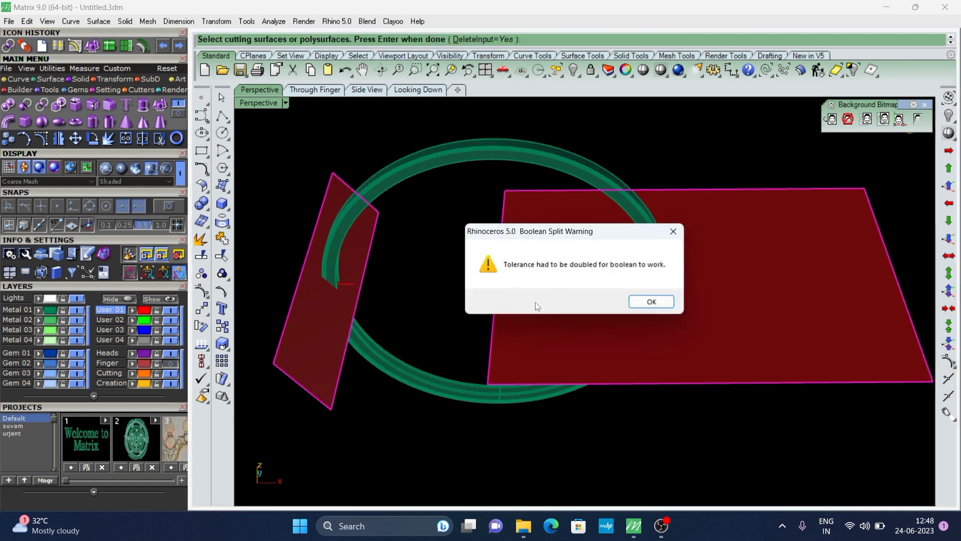
{"action": "left_click", "coordinate": [651, 302]}
{"action": "scroll", "coordinate": [481, 374], "scroll_direction": "down", "scroll_amount": 2}
{"action": "scroll", "coordinate": [497, 229], "scroll_direction": "up", "scroll_amount": 2}
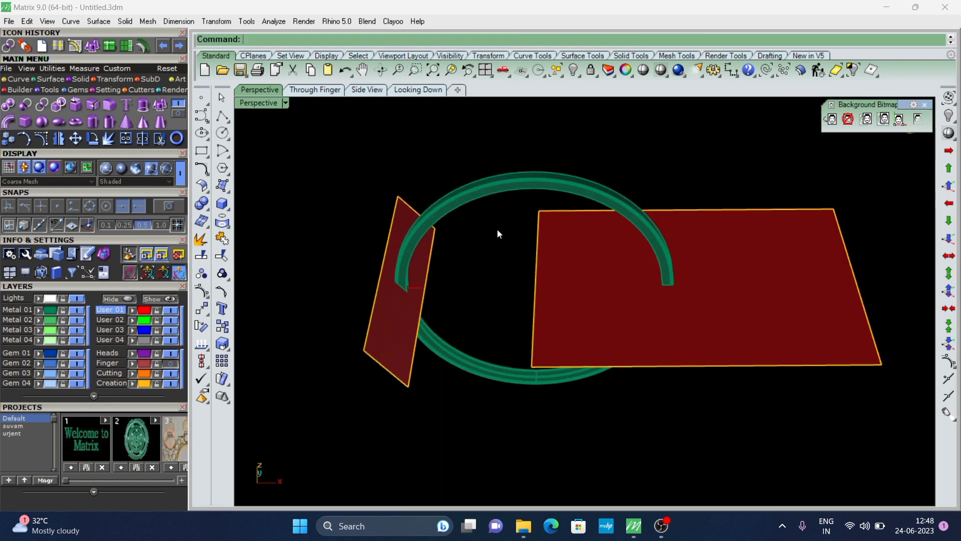
{"action": "left_click", "coordinate": [475, 212]}
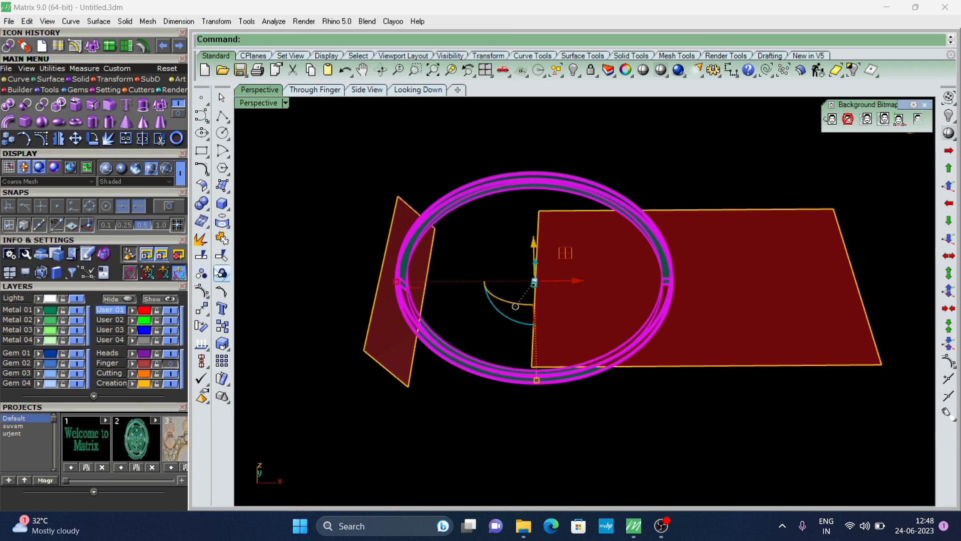
Step: Select only the two red cutting planes with a crossing window, leaving the ring unselected
{"action": "left_click", "coordinate": [507, 158]}
{"action": "left_click", "coordinate": [496, 176]}
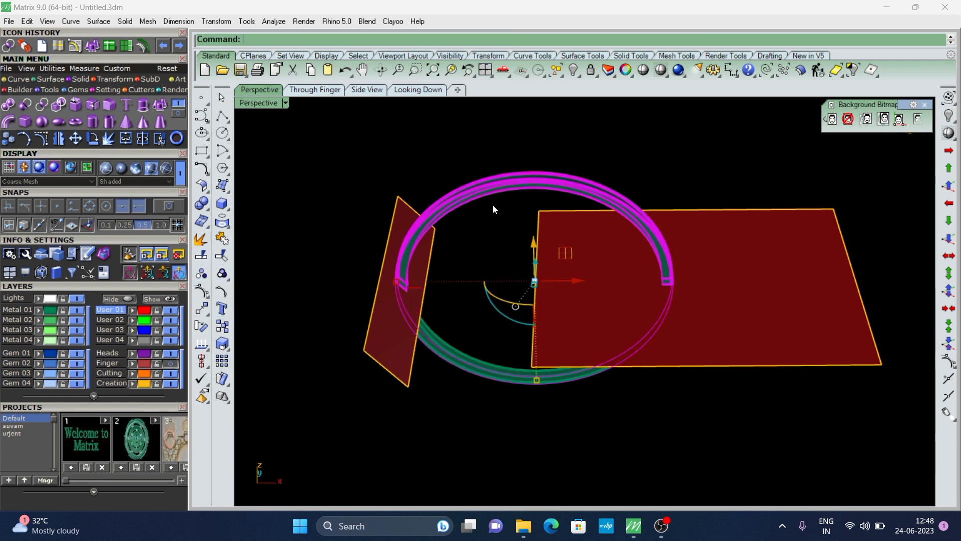
{"action": "right_click_drag", "start_coordinate": [490, 228], "coordinate": [511, 309]}
{"action": "key", "text": "Escape"}
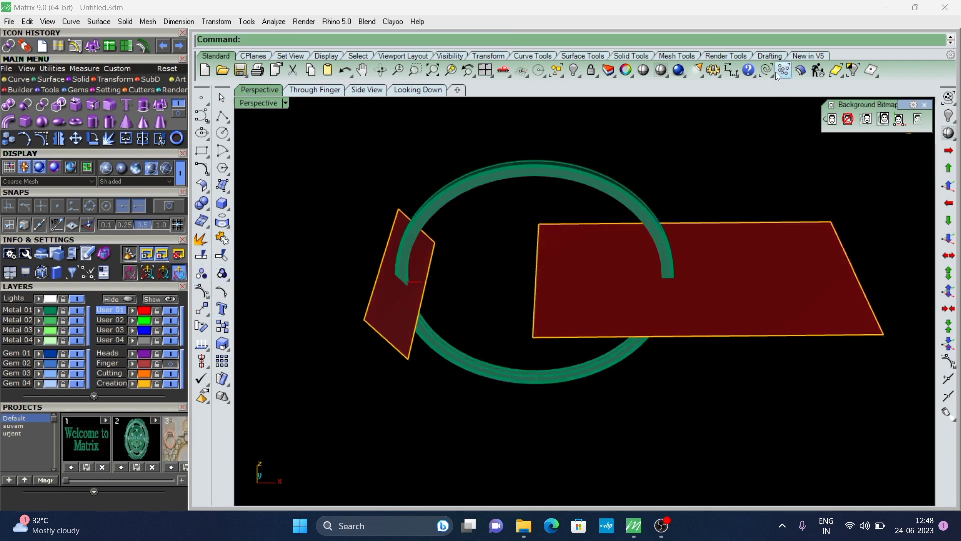
{"action": "mouse_move", "coordinate": [262, 339]}
{"action": "right_mouse_down"}
{"action": "mouse_move", "coordinate": [496, 277]}
{"action": "mouse_move", "coordinate": [517, 196]}
{"action": "right_mouse_up"}
{"action": "left_click_drag", "start_coordinate": [518, 184], "coordinate": [502, 197]}
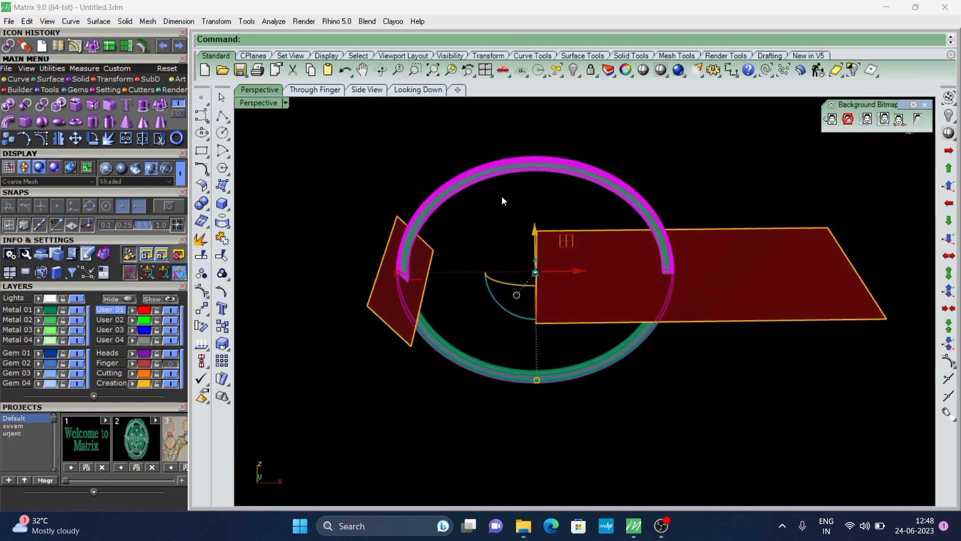
{"action": "right_click_drag", "start_coordinate": [492, 239], "coordinate": [498, 230]}
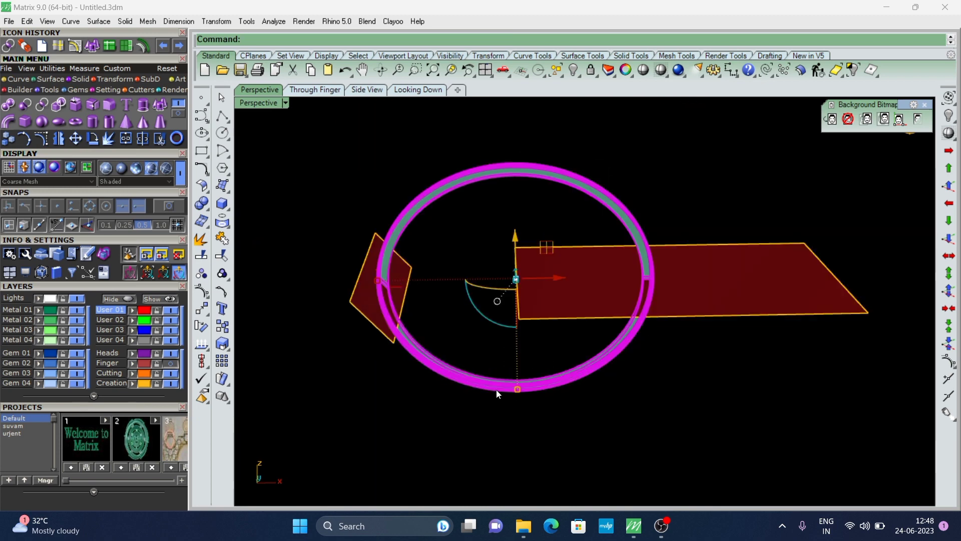
{"action": "left_click_drag", "start_coordinate": [521, 334], "coordinate": [435, 439]}
{"action": "right_click_drag", "start_coordinate": [434, 439], "coordinate": [407, 374]}
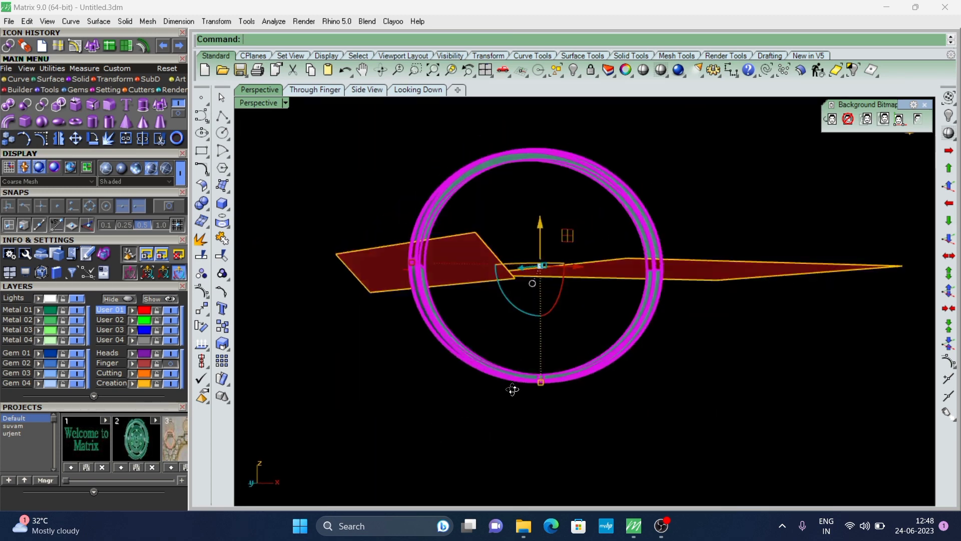
{"action": "key", "text": "Escape"}
Step: Delete the cutting planes and select the lower ring half's polysurface
{"action": "key", "text": "Return"}
{"action": "type", "text": "D"}
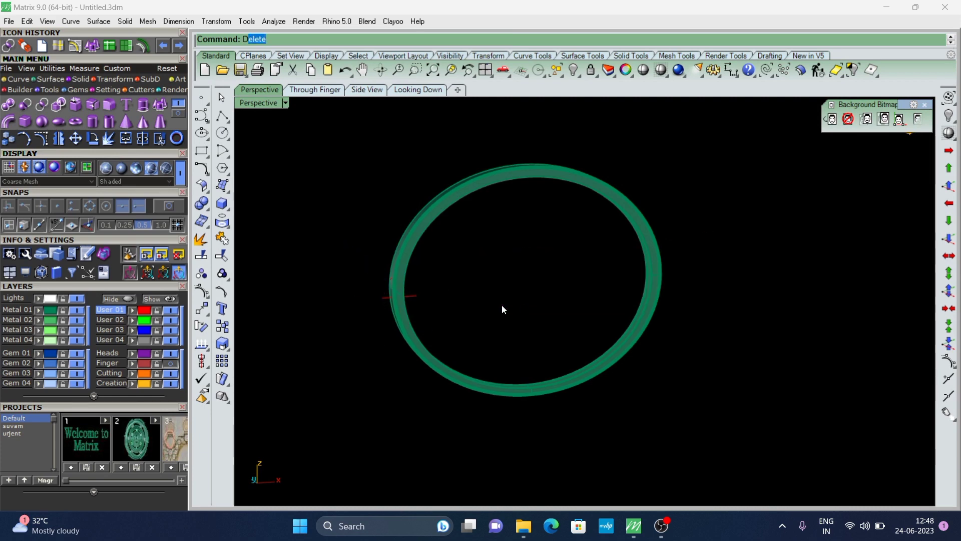
{"action": "scroll", "coordinate": [393, 281], "scroll_direction": "up", "scroll_amount": 5}
{"action": "right_click_drag", "start_coordinate": [374, 291], "coordinate": [467, 400]}
{"action": "left_click", "coordinate": [486, 407]}
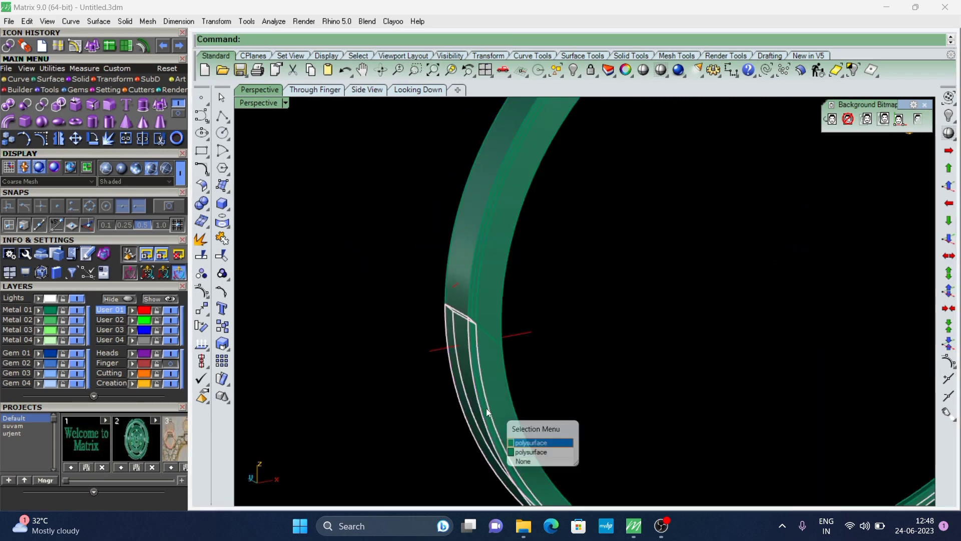
{"action": "left_click", "coordinate": [530, 440]}
{"action": "scroll", "coordinate": [441, 421], "scroll_direction": "down", "scroll_amount": 5}
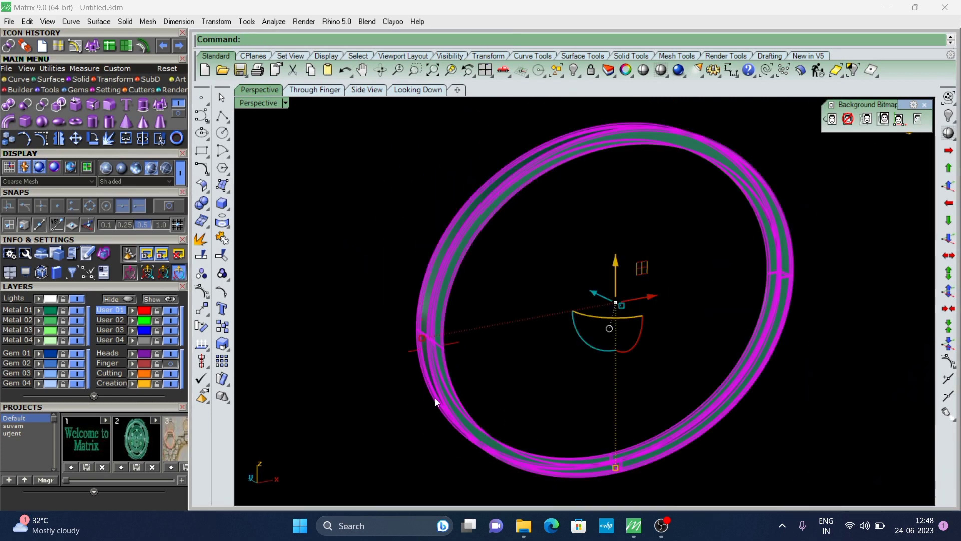
{"action": "scroll", "coordinate": [425, 381], "scroll_direction": "up", "scroll_amount": 5}
{"action": "left_click", "coordinate": [424, 369]}
{"action": "left_click", "coordinate": [467, 401]}
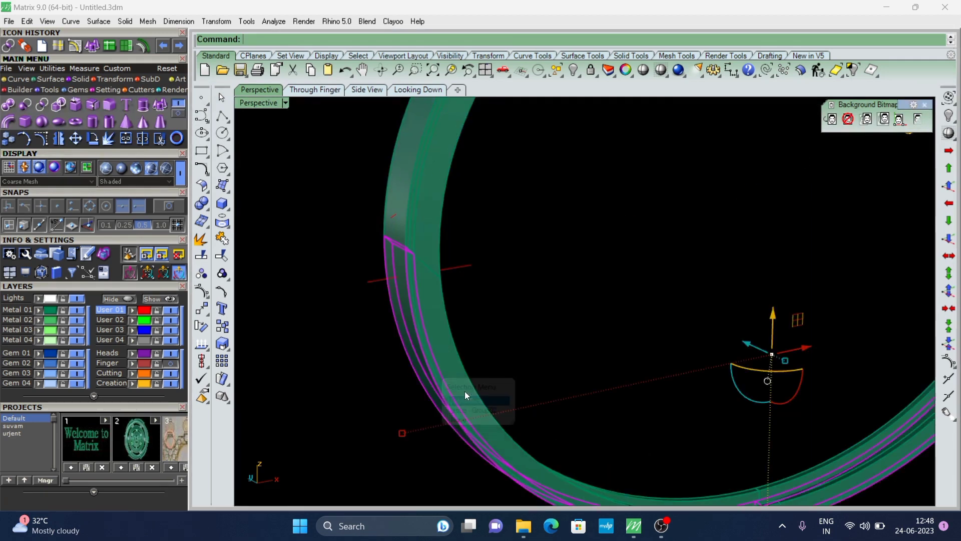
{"action": "scroll", "coordinate": [482, 414], "scroll_direction": "down", "scroll_amount": 3}
Step: Move the selected lower ring half onto the red User 01 layer
{"action": "right_click_drag", "start_coordinate": [467, 398], "coordinate": [633, 428]}
{"action": "scroll", "coordinate": [633, 429], "scroll_direction": "down", "scroll_amount": 3}
{"action": "right_click_drag", "start_coordinate": [508, 399], "coordinate": [467, 368]}
{"action": "scroll", "coordinate": [623, 365], "scroll_direction": "up", "scroll_amount": 2}
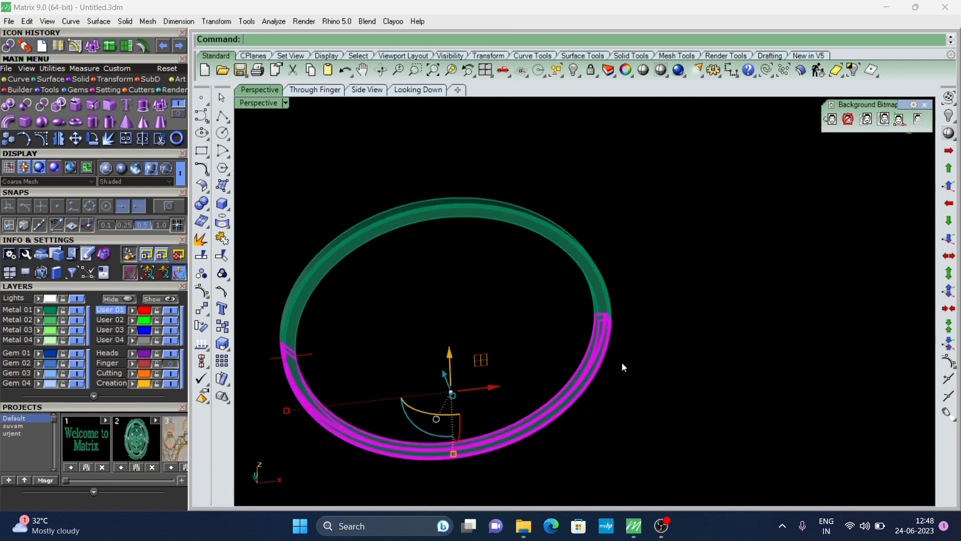
{"action": "scroll", "coordinate": [621, 362], "scroll_direction": "down", "scroll_amount": 3}
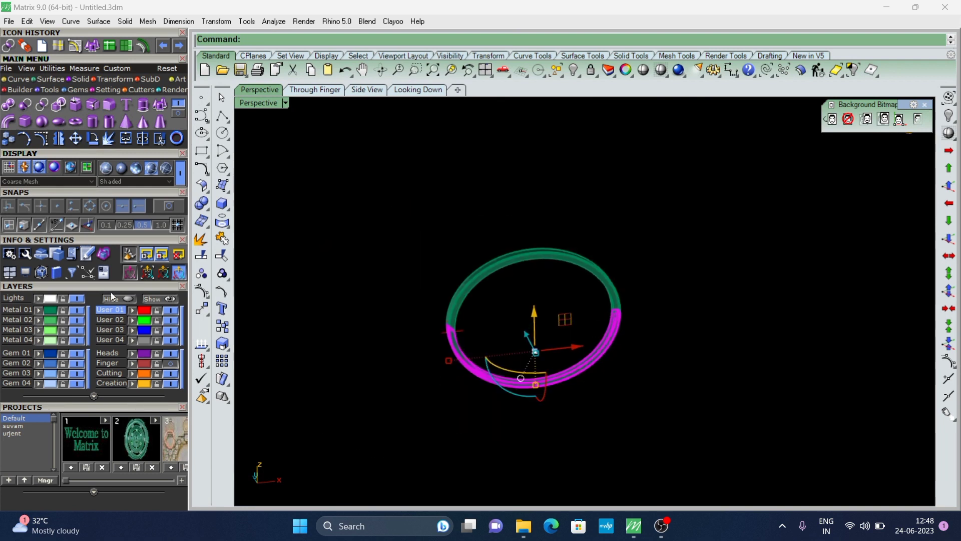
{"action": "left_click", "coordinate": [132, 311]}
{"action": "scroll", "coordinate": [443, 308], "scroll_direction": "up", "scroll_amount": 3}
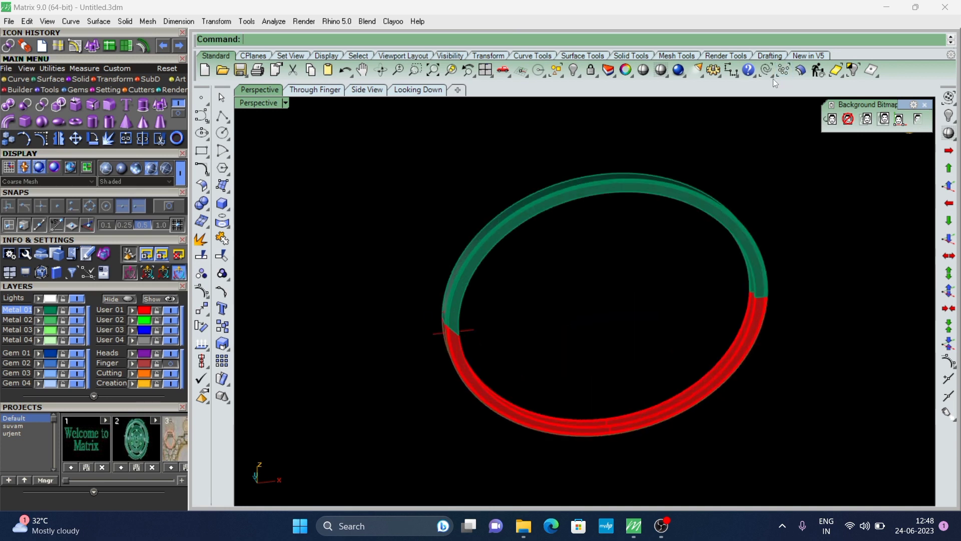
{"action": "scroll", "coordinate": [442, 323], "scroll_direction": "up", "scroll_amount": 2}
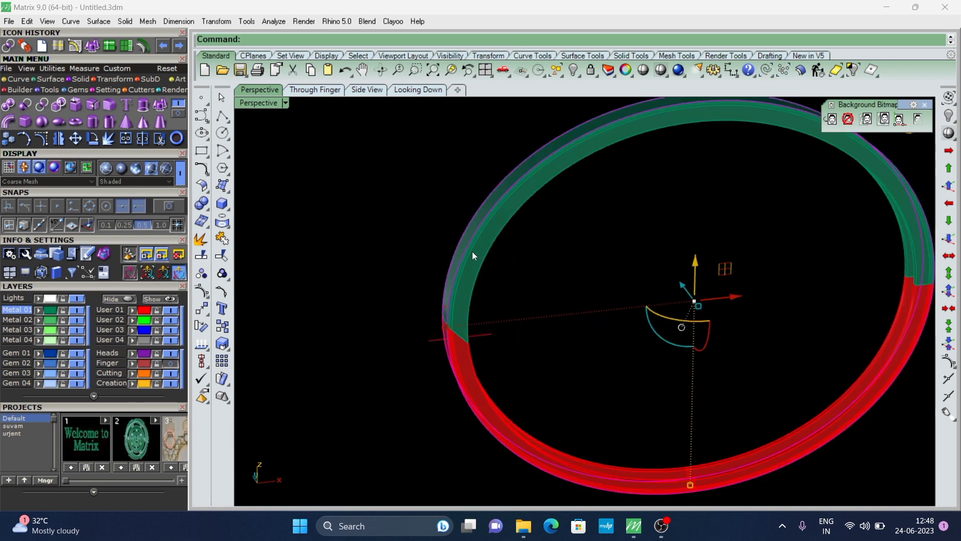
{"action": "scroll", "coordinate": [454, 261], "scroll_direction": "down", "scroll_amount": 2}
{"action": "right_click", "coordinate": [717, 268]}
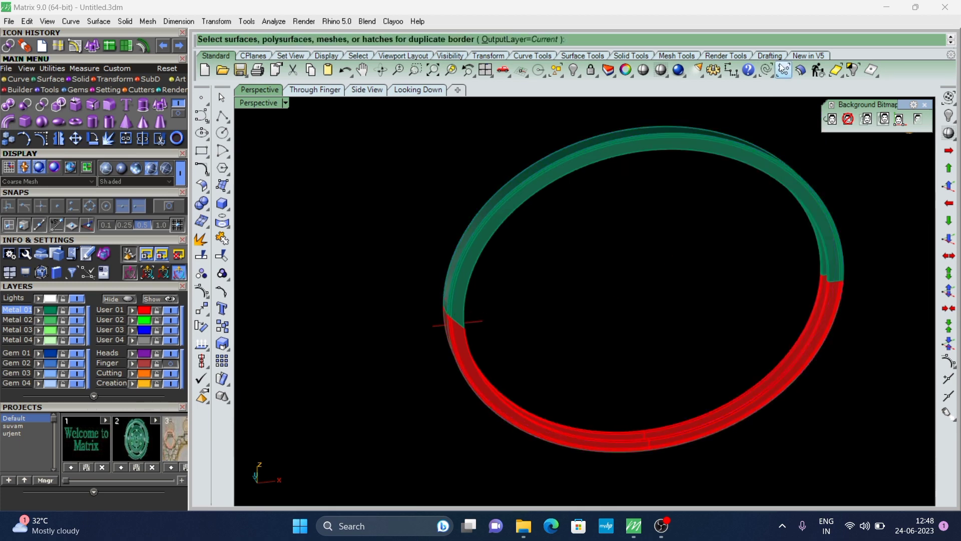
Step: Cancel the duplicate-border command and inspect the ring band from a tilted view
{"action": "scroll", "coordinate": [480, 294], "scroll_direction": "up", "scroll_amount": 3}
{"action": "scroll", "coordinate": [452, 288], "scroll_direction": "down", "scroll_amount": 3}
{"action": "key", "text": "Escape"}
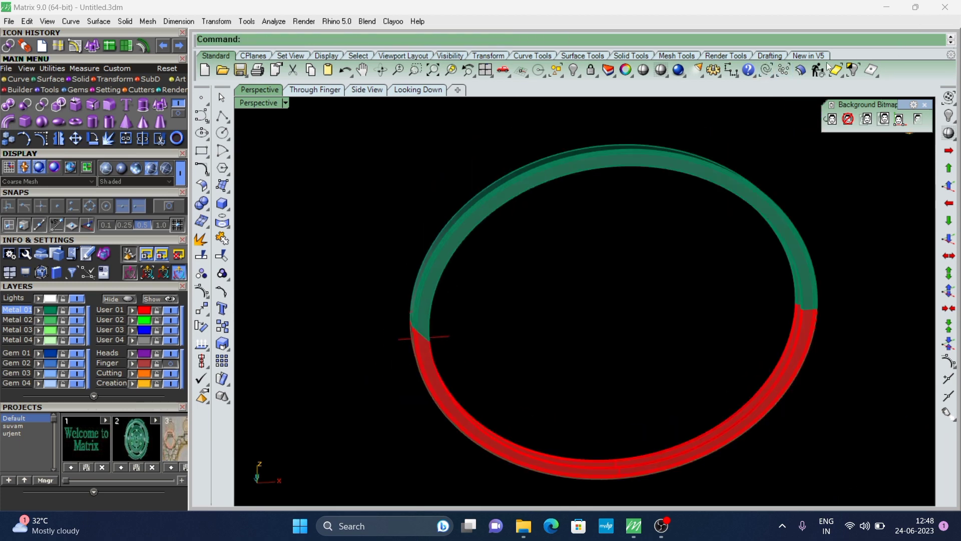
{"action": "left_click", "coordinate": [766, 70]}
{"action": "mouse_move", "coordinate": [634, 243]}
{"action": "right_mouse_down"}
{"action": "mouse_move", "coordinate": [623, 268]}
{"action": "mouse_move", "coordinate": [501, 262]}
{"action": "mouse_move", "coordinate": [434, 326]}
{"action": "right_mouse_up"}
{"action": "scroll", "coordinate": [496, 266], "scroll_direction": "up", "scroll_amount": 3}
{"action": "scroll", "coordinate": [376, 376], "scroll_direction": "up", "scroll_amount": 3}
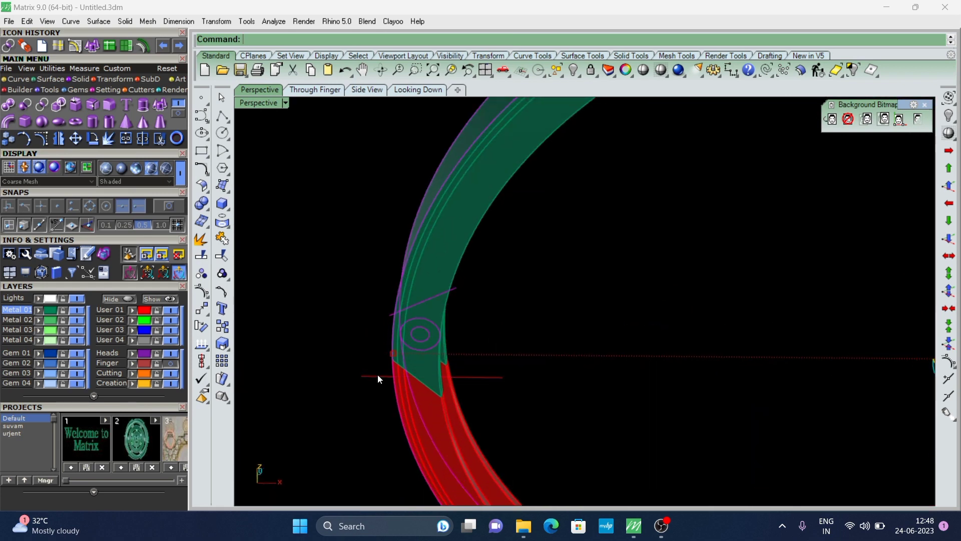
{"action": "scroll", "coordinate": [422, 332], "scroll_direction": "down", "scroll_amount": 3}
{"action": "scroll", "coordinate": [466, 361], "scroll_direction": "down", "scroll_amount": 2}
{"action": "key", "text": "Escape"}
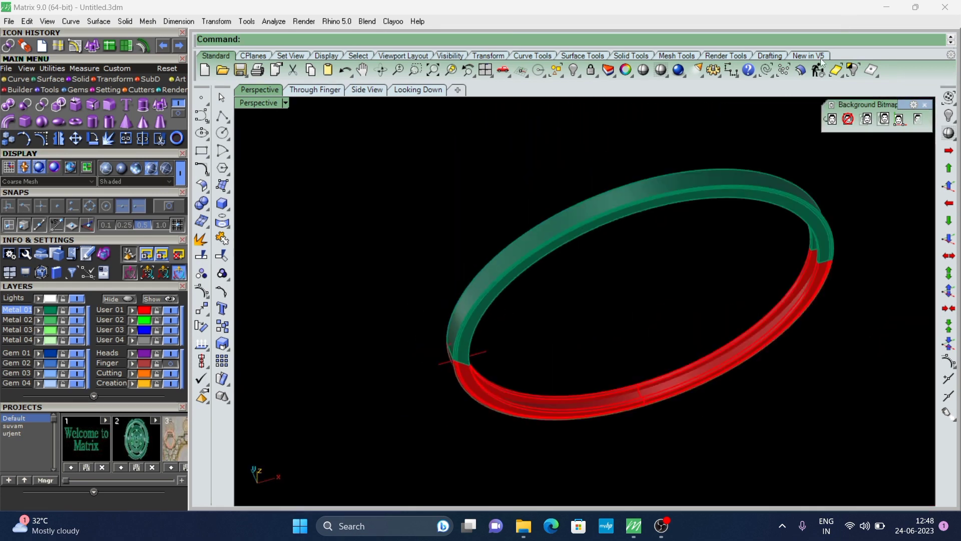
Step: With layer User 01 hidden, delete the leftover lower outline curve
{"action": "left_click", "coordinate": [172, 310]}
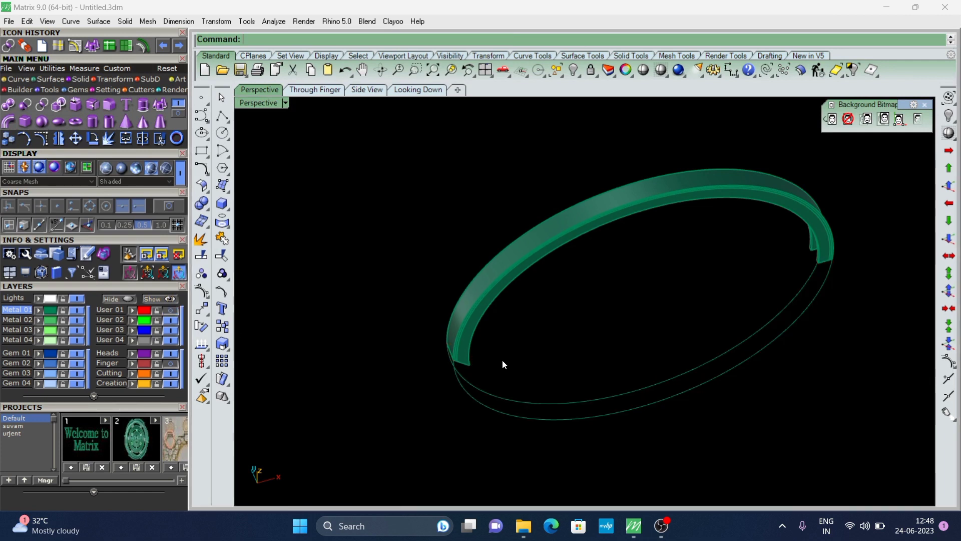
{"action": "right_click_drag", "start_coordinate": [503, 359], "coordinate": [582, 368]}
{"action": "left_click", "coordinate": [601, 432]}
{"action": "scroll", "coordinate": [525, 396], "scroll_direction": "down", "scroll_amount": 2}
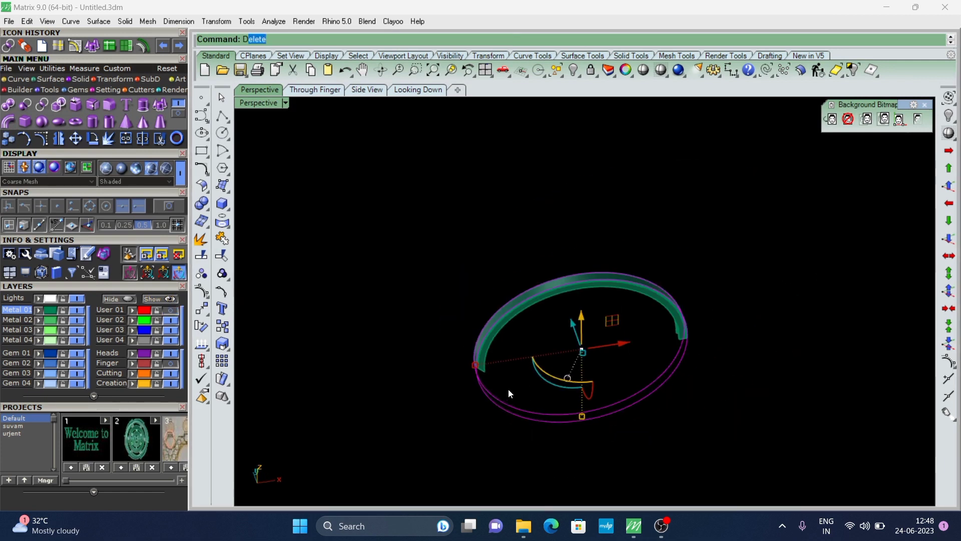
{"action": "key", "text": "Delete"}
Step: Show User 01 again and move the lower ring half to the blue User 03 layer
{"action": "left_click", "coordinate": [171, 314]}
{"action": "scroll", "coordinate": [470, 317], "scroll_direction": "up", "scroll_amount": 2}
{"action": "scroll", "coordinate": [465, 375], "scroll_direction": "up", "scroll_amount": 2}
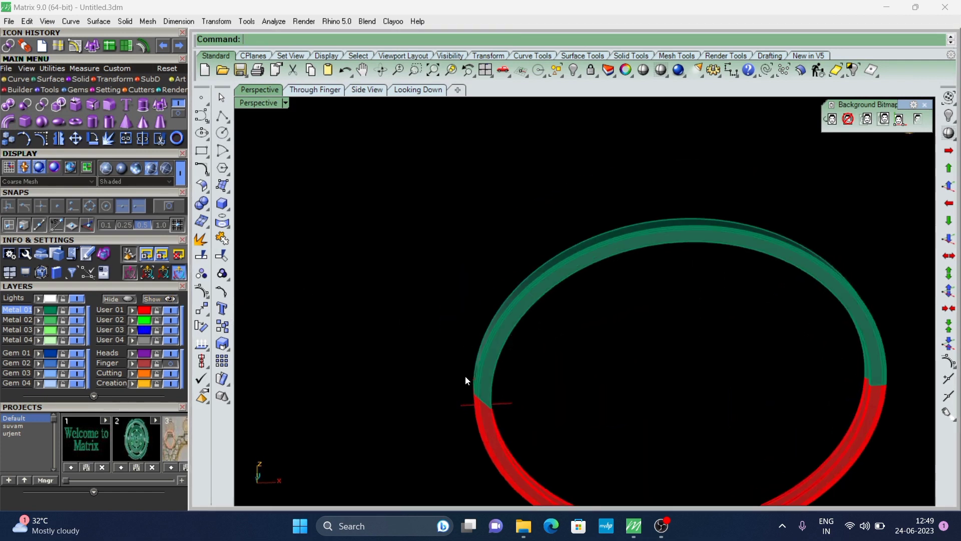
{"action": "right_click_drag", "start_coordinate": [464, 376], "coordinate": [515, 273]}
{"action": "left_click", "coordinate": [179, 275]}
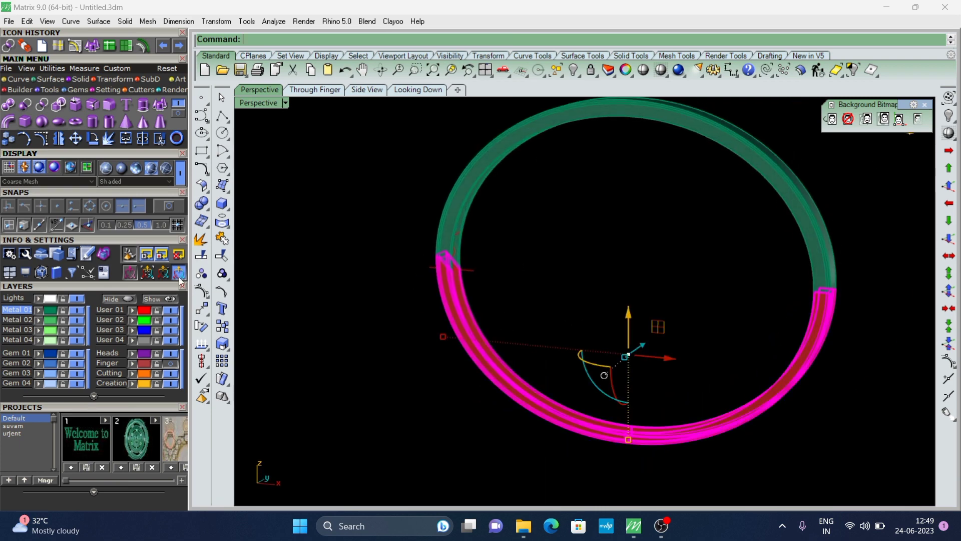
{"action": "left_click", "coordinate": [137, 331]}
Step: Zoom into the front view of the ring at the split, with the red guide line deselected
{"action": "left_click", "coordinate": [316, 94]}
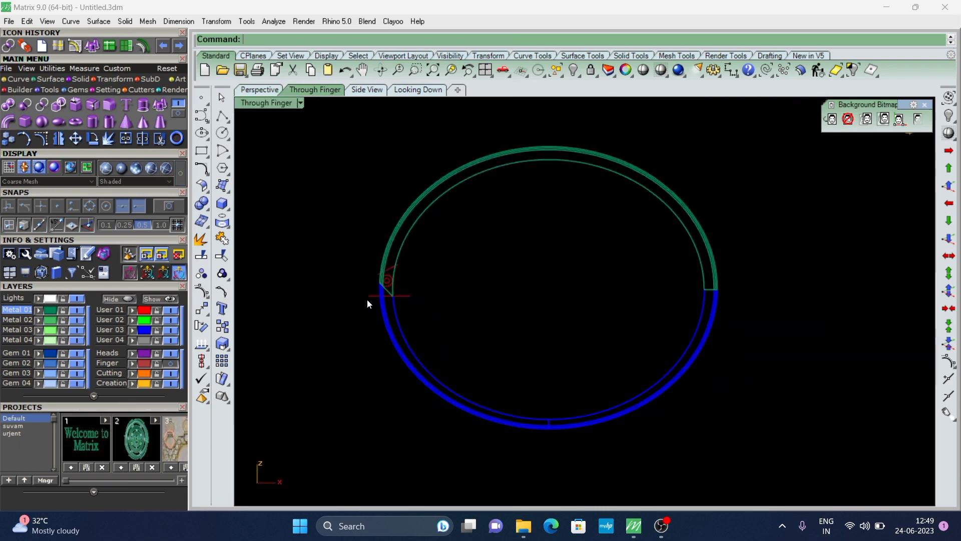
{"action": "scroll", "coordinate": [368, 299], "scroll_direction": "up", "scroll_amount": 3}
{"action": "scroll", "coordinate": [381, 287], "scroll_direction": "up", "scroll_amount": 2}
{"action": "scroll", "coordinate": [328, 266], "scroll_direction": "up", "scroll_amount": 3}
{"action": "key", "text": "Escape"}
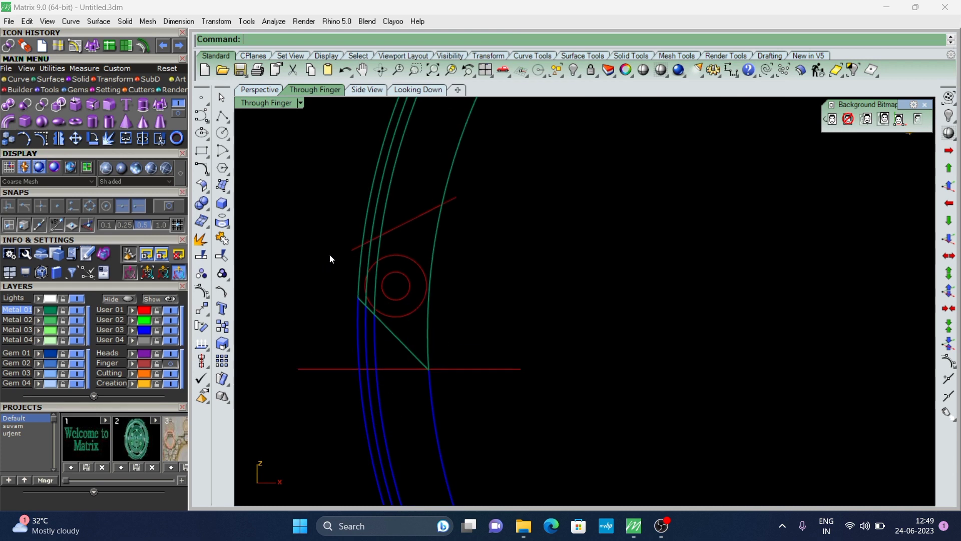
Step: Start an interpolated curve where the green edge meets the red line, placing a second point
{"action": "left_click", "coordinate": [206, 120]}
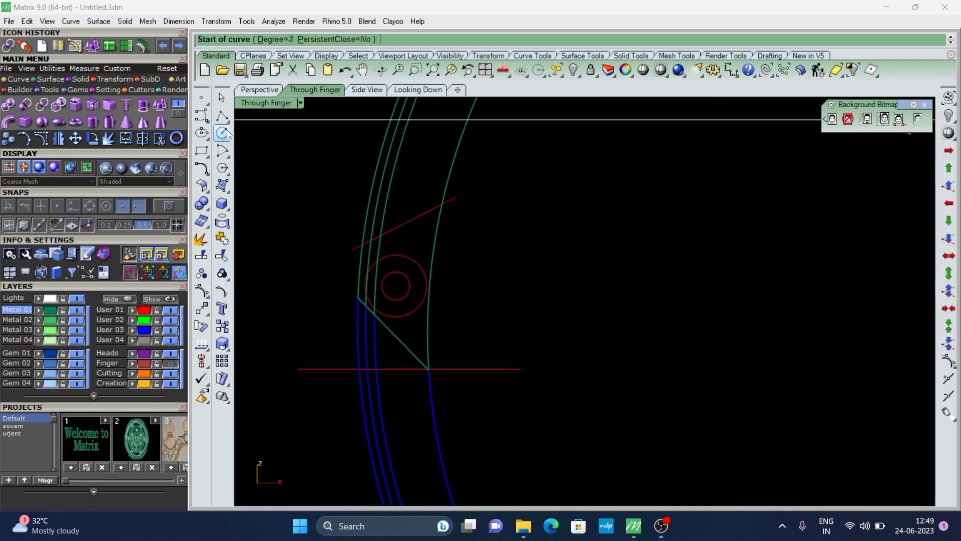
{"action": "left_click", "coordinate": [235, 122]}
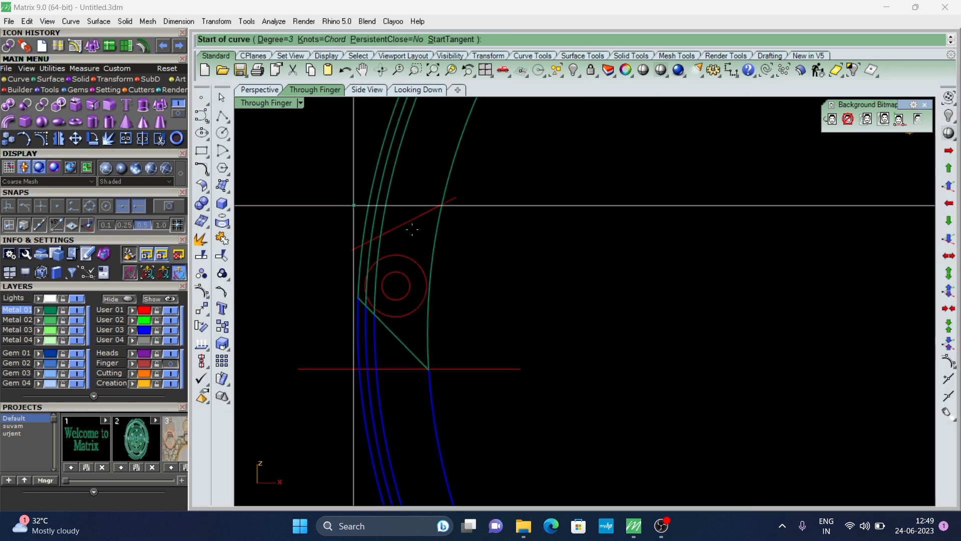
{"action": "scroll", "coordinate": [450, 195], "scroll_direction": "up", "scroll_amount": 1}
{"action": "scroll", "coordinate": [450, 196], "scroll_direction": "up", "scroll_amount": 1}
{"action": "scroll", "coordinate": [450, 195], "scroll_direction": "up", "scroll_amount": 1}
{"action": "scroll", "coordinate": [444, 195], "scroll_direction": "up", "scroll_amount": 2}
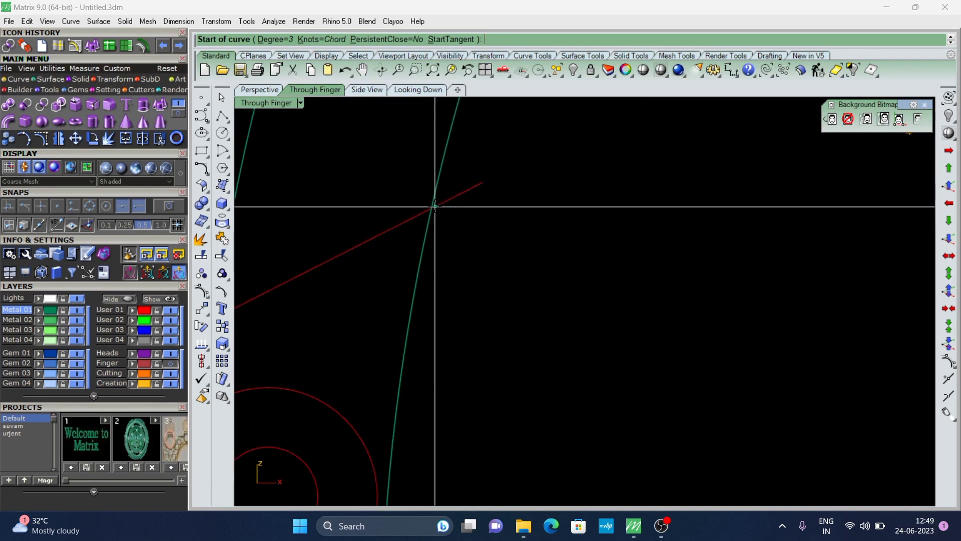
{"action": "scroll", "coordinate": [436, 190], "scroll_direction": "up", "scroll_amount": 1}
{"action": "scroll", "coordinate": [438, 184], "scroll_direction": "up", "scroll_amount": 1}
{"action": "left_click", "coordinate": [439, 184]}
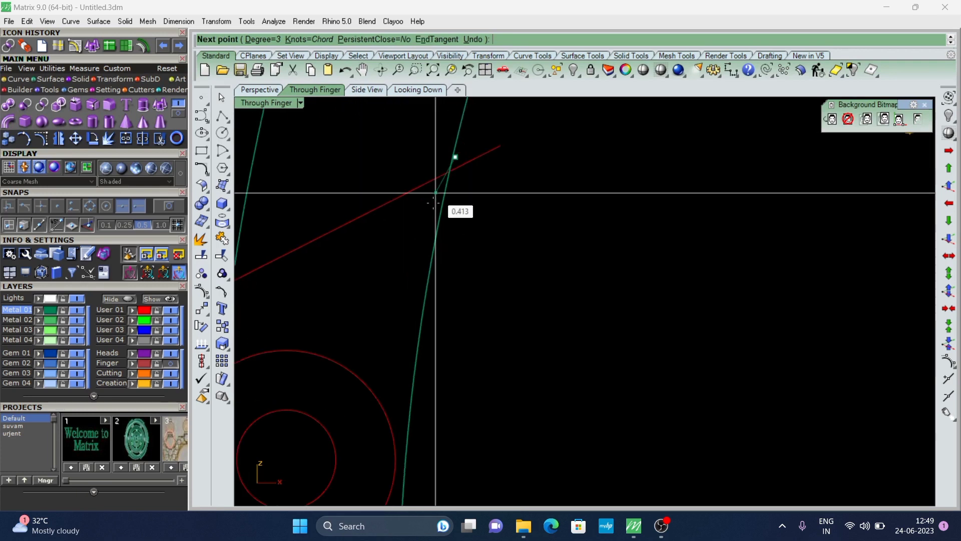
{"action": "scroll", "coordinate": [440, 211], "scroll_direction": "down", "scroll_amount": 2}
{"action": "left_click", "coordinate": [440, 252]}
Step: Continue the curve down the ring's left edge past the horizontal line
{"action": "scroll", "coordinate": [431, 115], "scroll_direction": "down", "scroll_amount": 2}
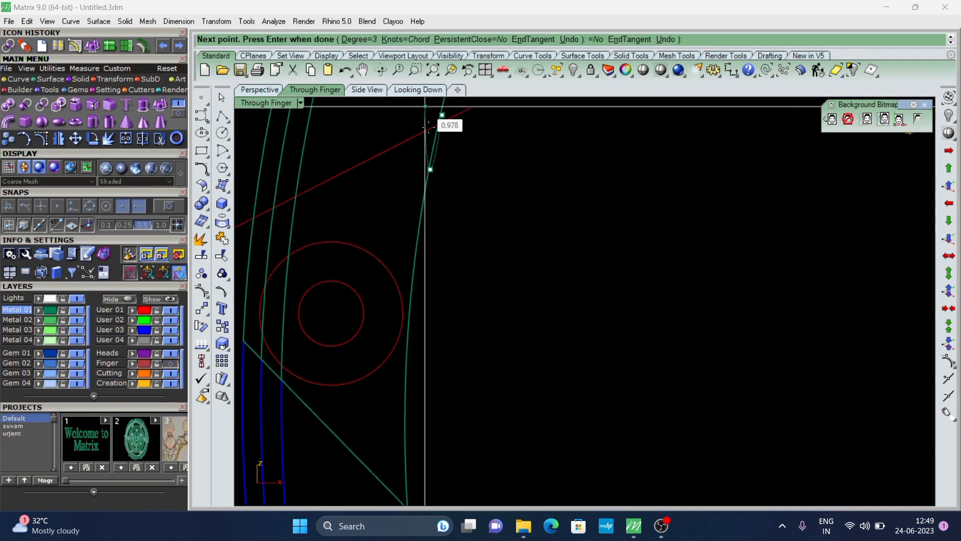
{"action": "scroll", "coordinate": [423, 236], "scroll_direction": "up", "scroll_amount": 1}
{"action": "scroll", "coordinate": [417, 244], "scroll_direction": "up", "scroll_amount": 1}
{"action": "left_click", "coordinate": [407, 178]}
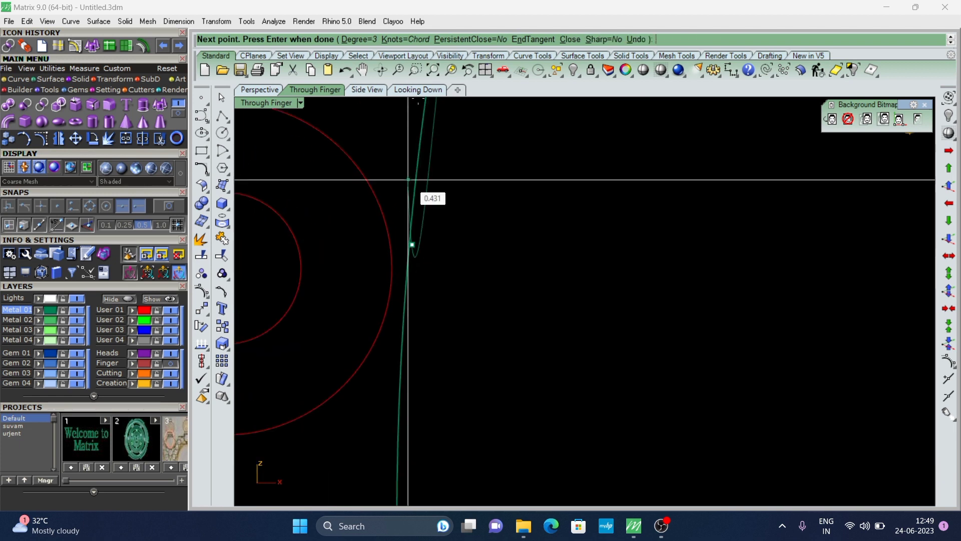
{"action": "scroll", "coordinate": [421, 220], "scroll_direction": "down", "scroll_amount": 2}
{"action": "scroll", "coordinate": [405, 280], "scroll_direction": "up", "scroll_amount": 2}
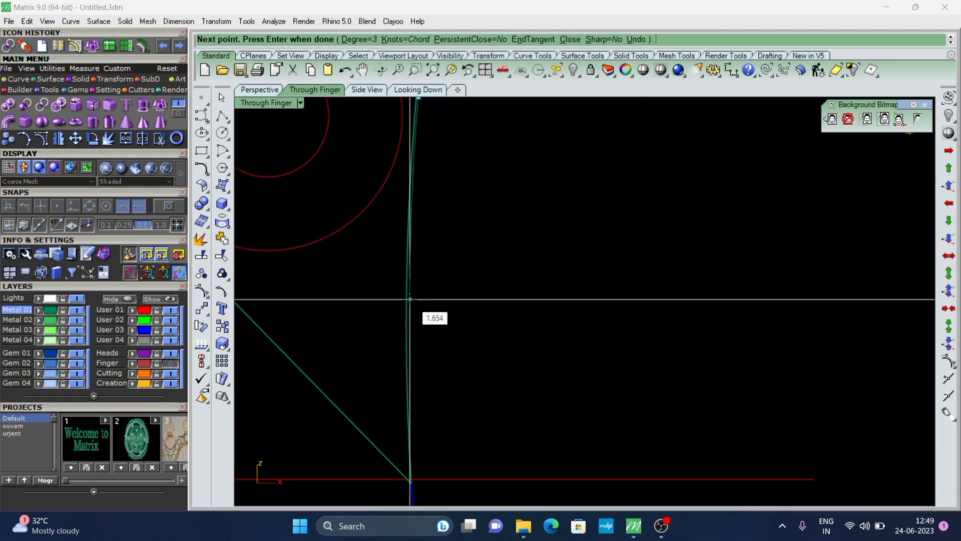
{"action": "left_click", "coordinate": [409, 299]}
{"action": "scroll", "coordinate": [418, 143], "scroll_direction": "down", "scroll_amount": 2}
{"action": "scroll", "coordinate": [413, 268], "scroll_direction": "up", "scroll_amount": 2}
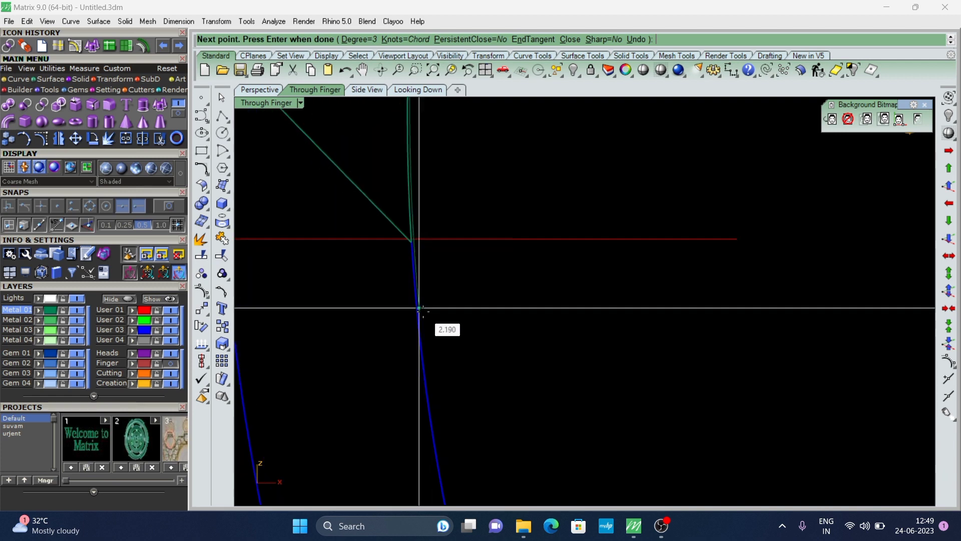
Step: Finish the first edge curve and repeat the Interpolated Curve command
{"action": "key", "text": "Return"}
{"action": "scroll", "coordinate": [418, 320], "scroll_direction": "down", "scroll_amount": 3}
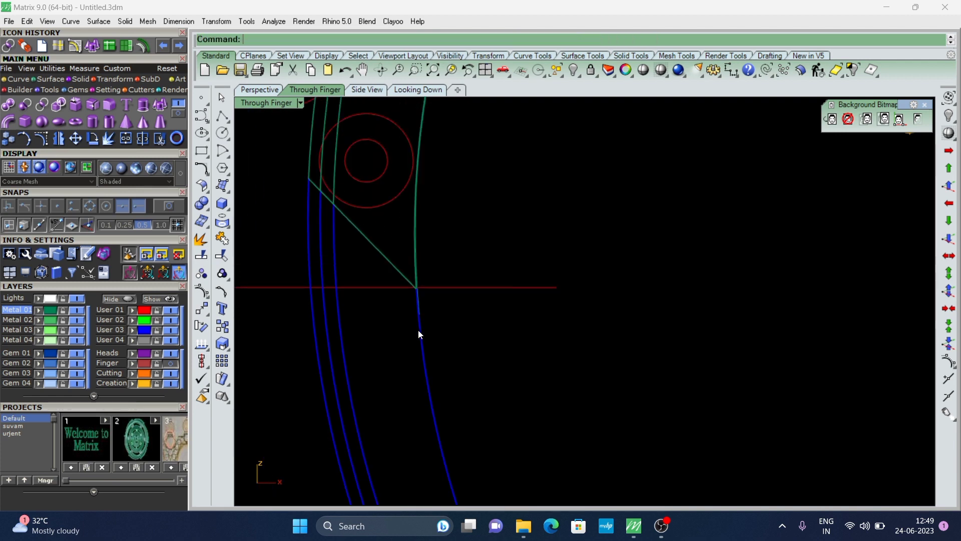
{"action": "key", "text": "Return"}
{"action": "scroll", "coordinate": [356, 200], "scroll_direction": "up", "scroll_amount": 2}
{"action": "scroll", "coordinate": [369, 197], "scroll_direction": "up", "scroll_amount": 2}
{"action": "scroll", "coordinate": [369, 190], "scroll_direction": "down", "scroll_amount": 1}
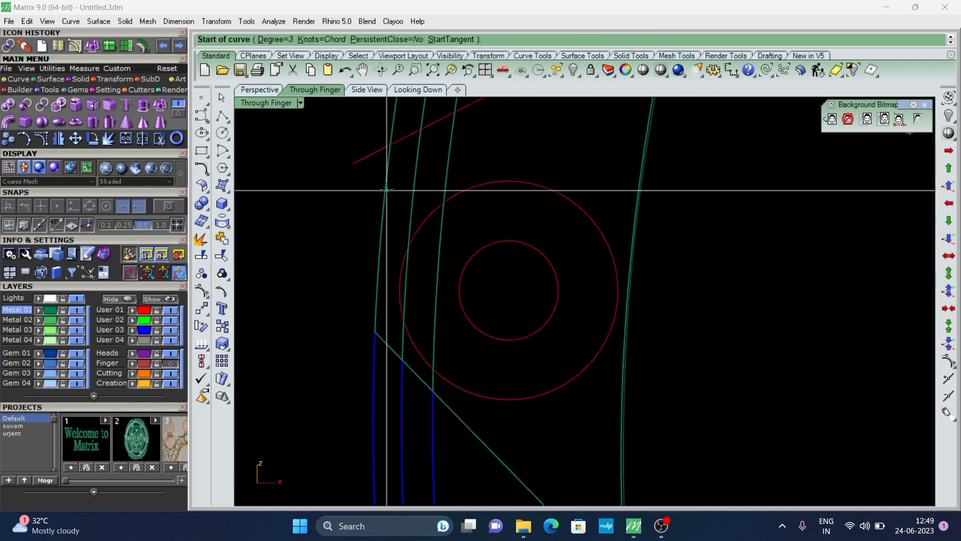
{"action": "scroll", "coordinate": [374, 149], "scroll_direction": "up", "scroll_amount": 2}
{"action": "scroll", "coordinate": [374, 150], "scroll_direction": "up", "scroll_amount": 3}
Step: Draw a second three-point curve along the split edge and finish it
{"action": "left_click", "coordinate": [428, 122]}
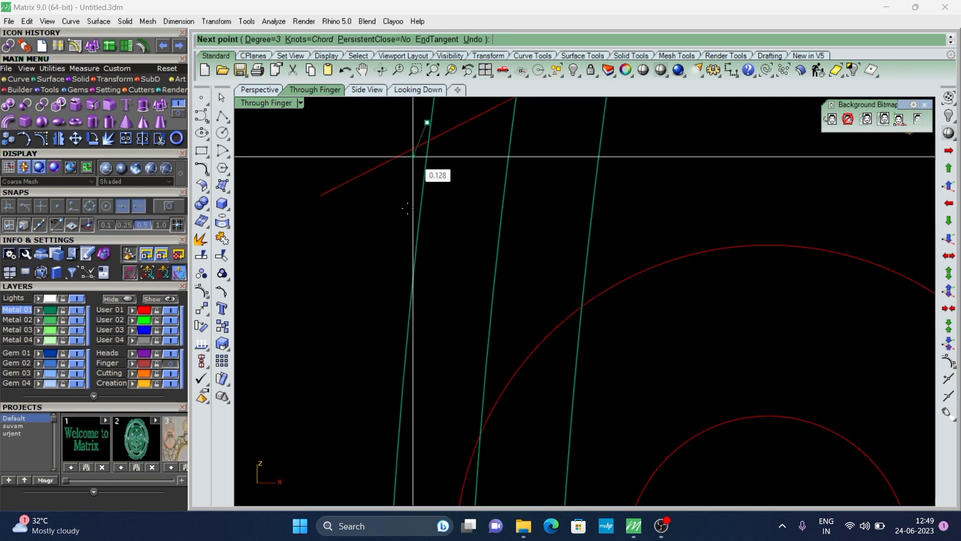
{"action": "left_click", "coordinate": [406, 278]}
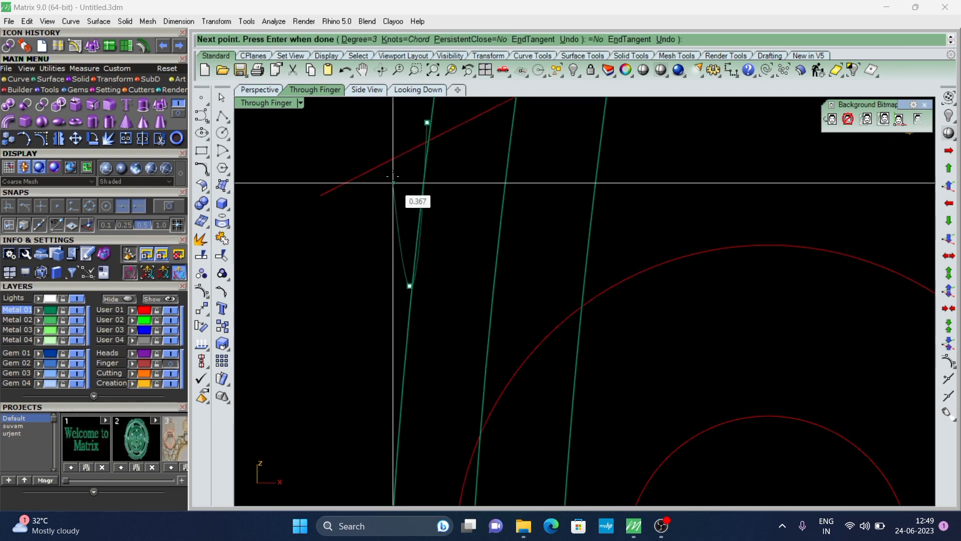
{"action": "scroll", "coordinate": [394, 182], "scroll_direction": "down", "scroll_amount": 5}
{"action": "scroll", "coordinate": [388, 301], "scroll_direction": "up", "scroll_amount": 2}
{"action": "left_click", "coordinate": [389, 313]}
{"action": "scroll", "coordinate": [380, 226], "scroll_direction": "down", "scroll_amount": 2}
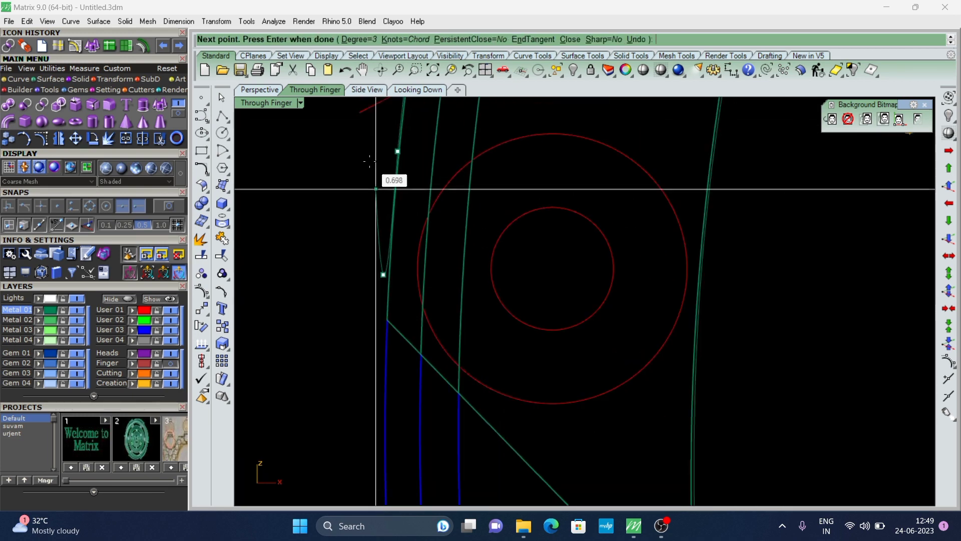
{"action": "scroll", "coordinate": [371, 178], "scroll_direction": "down", "scroll_amount": 1}
{"action": "key", "text": "Return"}
Step: Begin a third curve following the blue half's inner edge upward
{"action": "scroll", "coordinate": [378, 296], "scroll_direction": "up", "scroll_amount": 2}
{"action": "key", "text": "Return"}
{"action": "scroll", "coordinate": [380, 294], "scroll_direction": "up", "scroll_amount": 2}
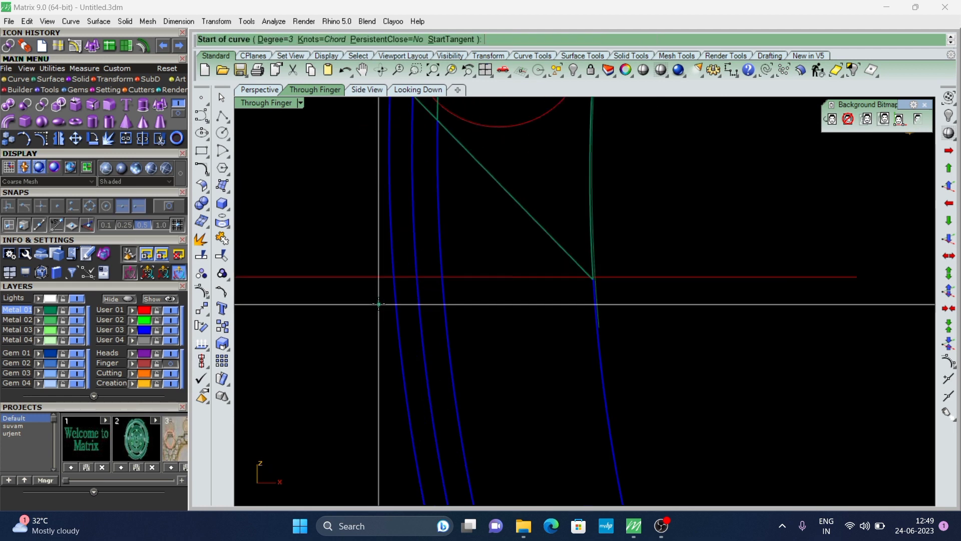
{"action": "scroll", "coordinate": [393, 292], "scroll_direction": "up", "scroll_amount": 1}
{"action": "left_click", "coordinate": [393, 293]}
{"action": "key", "text": "Return"}
{"action": "key", "text": "Return"}
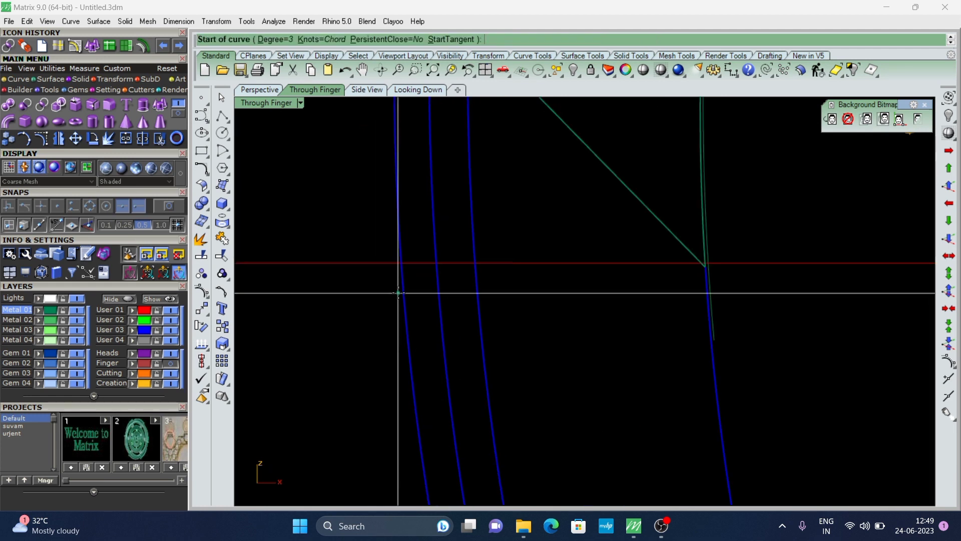
{"action": "left_click", "coordinate": [399, 293]}
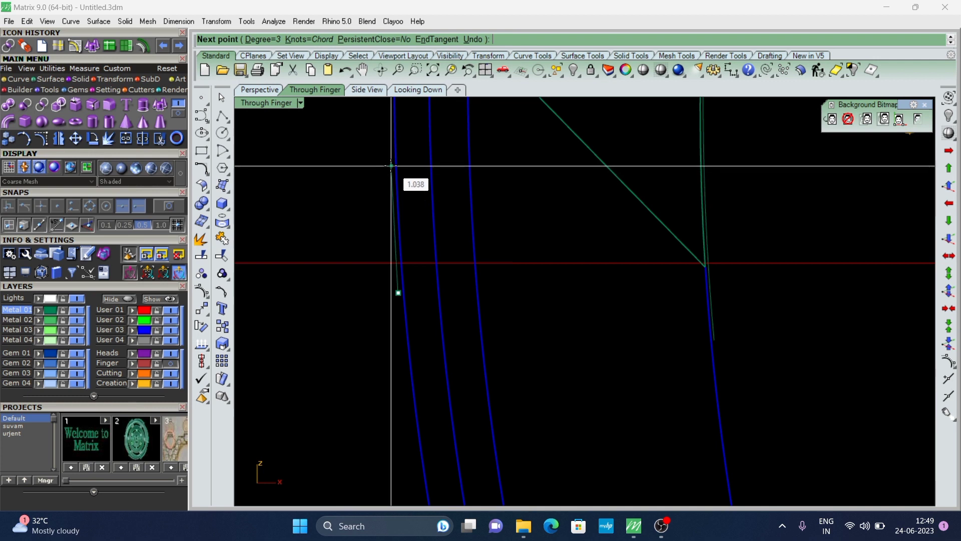
{"action": "left_click", "coordinate": [391, 164]}
{"action": "right_click_drag", "start_coordinate": [396, 126], "coordinate": [389, 321]}
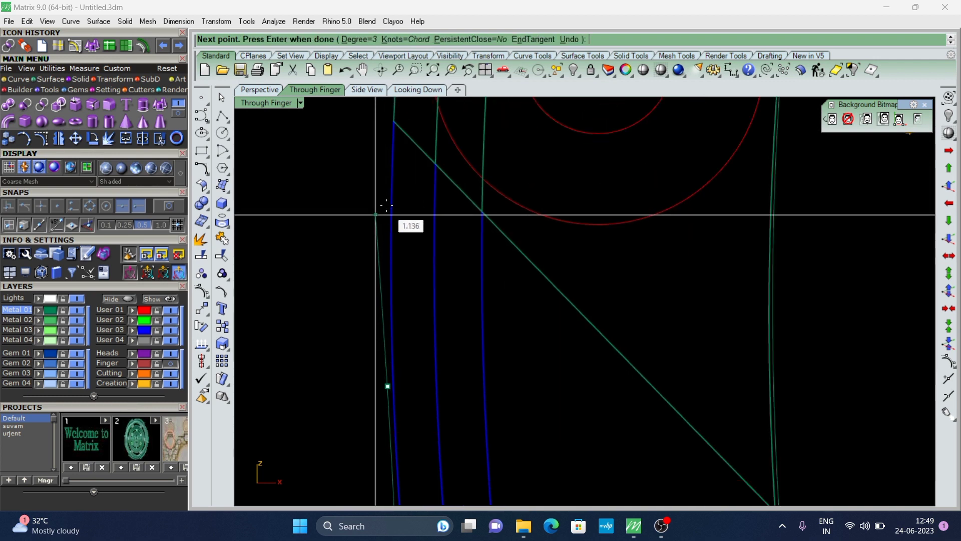
{"action": "left_click", "coordinate": [386, 176]}
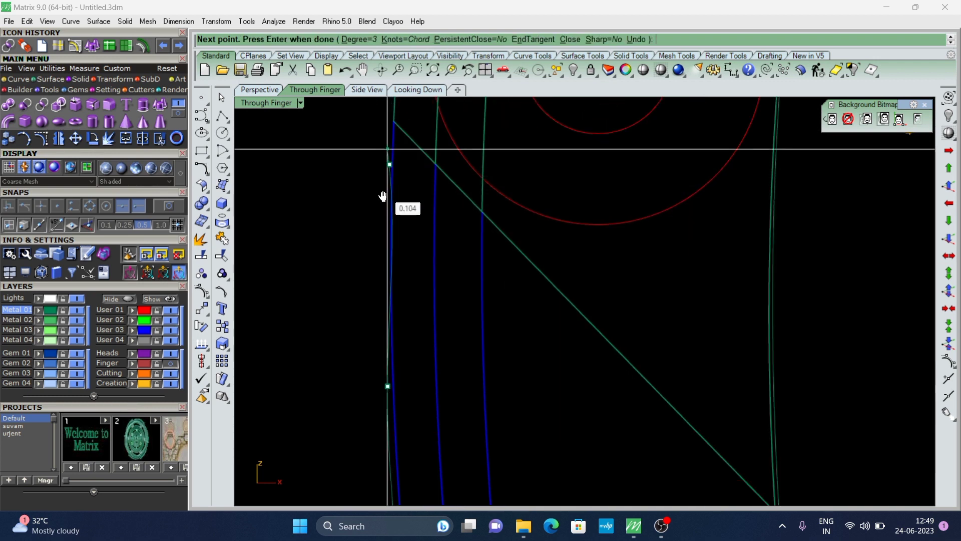
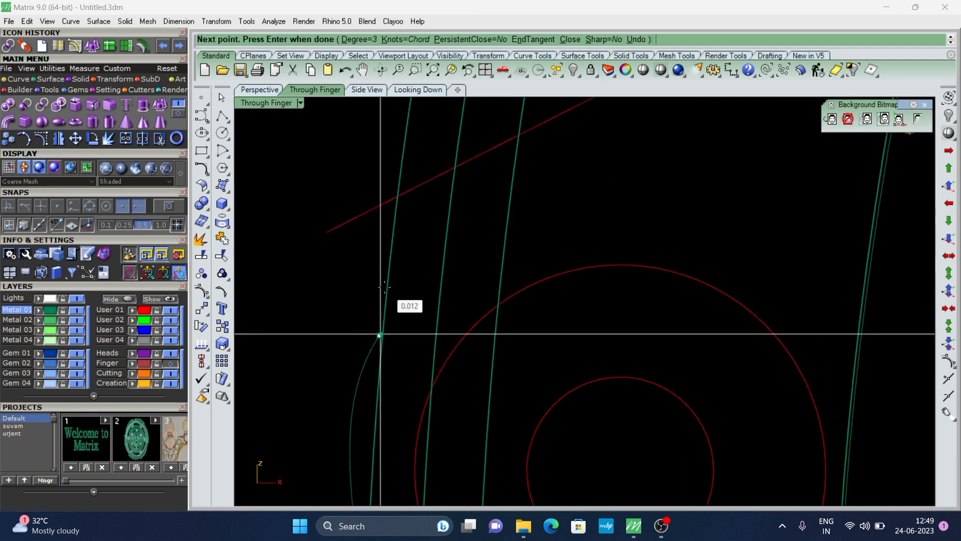
Step: Place the last profile point and end the hinge curve across the band
{"action": "left_click", "coordinate": [380, 334]}
{"action": "scroll", "coordinate": [394, 182], "scroll_direction": "up", "scroll_amount": 2}
{"action": "scroll", "coordinate": [398, 178], "scroll_direction": "up", "scroll_amount": 1}
{"action": "right_click", "coordinate": [398, 176]}
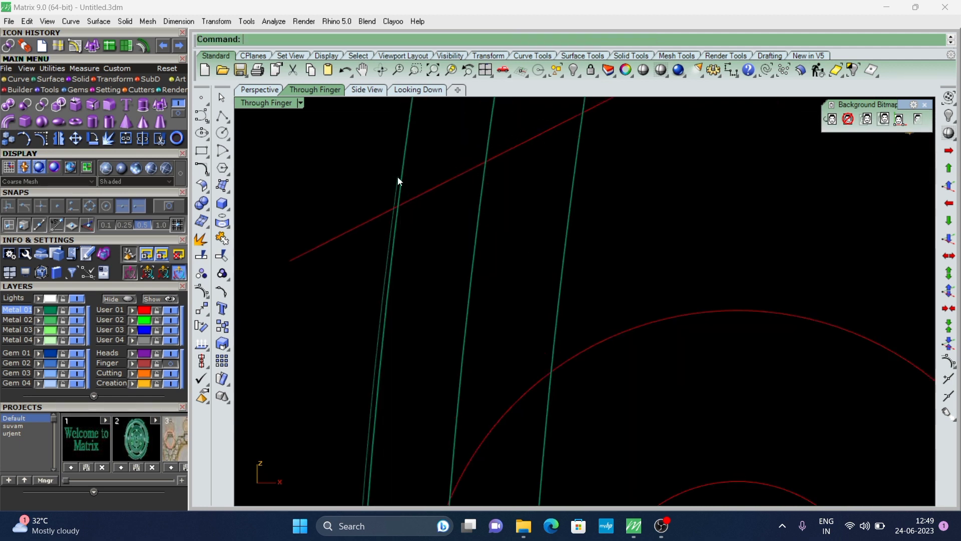
{"action": "scroll", "coordinate": [388, 185], "scroll_direction": "down", "scroll_amount": 5}
{"action": "scroll", "coordinate": [378, 195], "scroll_direction": "down", "scroll_amount": 3}
{"action": "scroll", "coordinate": [368, 349], "scroll_direction": "up", "scroll_amount": 3}
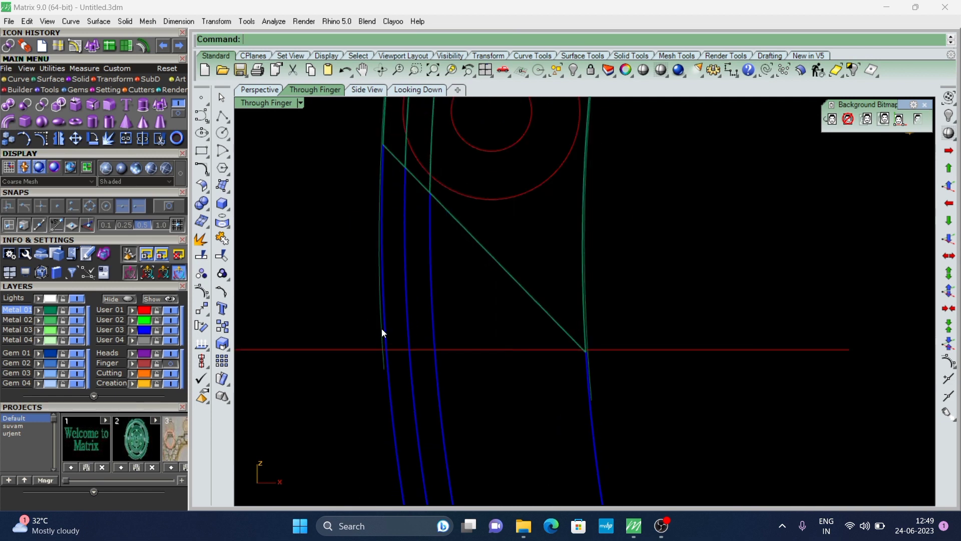
Step: Select the junction curves to check them, then clear the selection
{"action": "left_click", "coordinate": [382, 328]}
{"action": "scroll", "coordinate": [591, 325], "scroll_direction": "up", "scroll_amount": 2}
{"action": "left_click", "coordinate": [587, 311]}
{"action": "scroll", "coordinate": [587, 312], "scroll_direction": "down", "scroll_amount": 3}
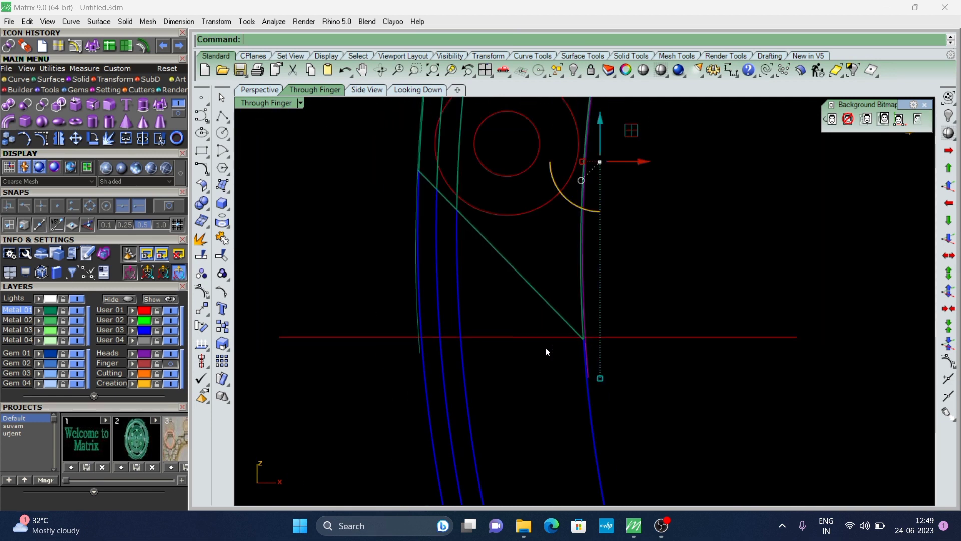
{"action": "scroll", "coordinate": [461, 349], "scroll_direction": "down", "scroll_amount": 3}
{"action": "scroll", "coordinate": [431, 322], "scroll_direction": "up", "scroll_amount": 4}
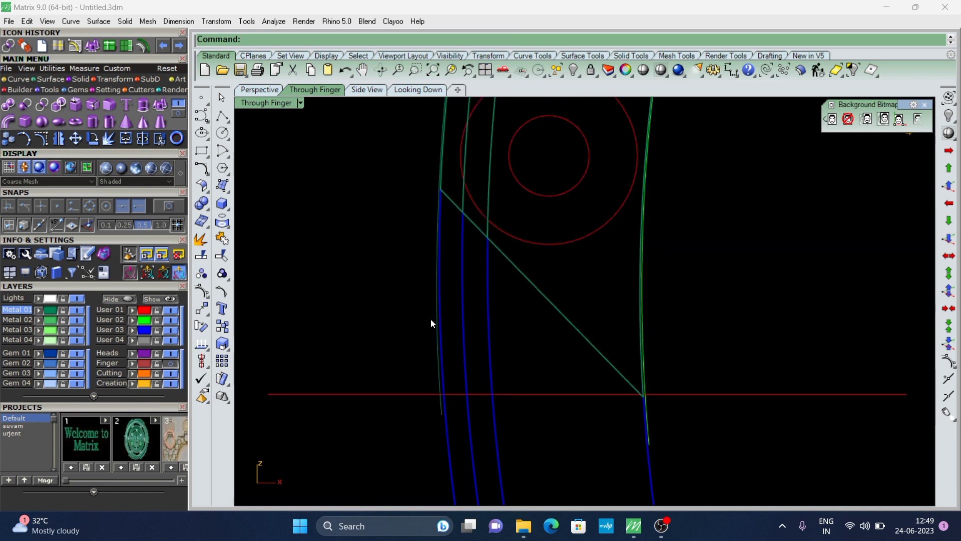
{"action": "left_click", "coordinate": [436, 334]}
{"action": "key", "text": "Escape"}
Step: Show the ring's green and blue halves in the Perspective viewport
{"action": "scroll", "coordinate": [500, 279], "scroll_direction": "down", "scroll_amount": 3}
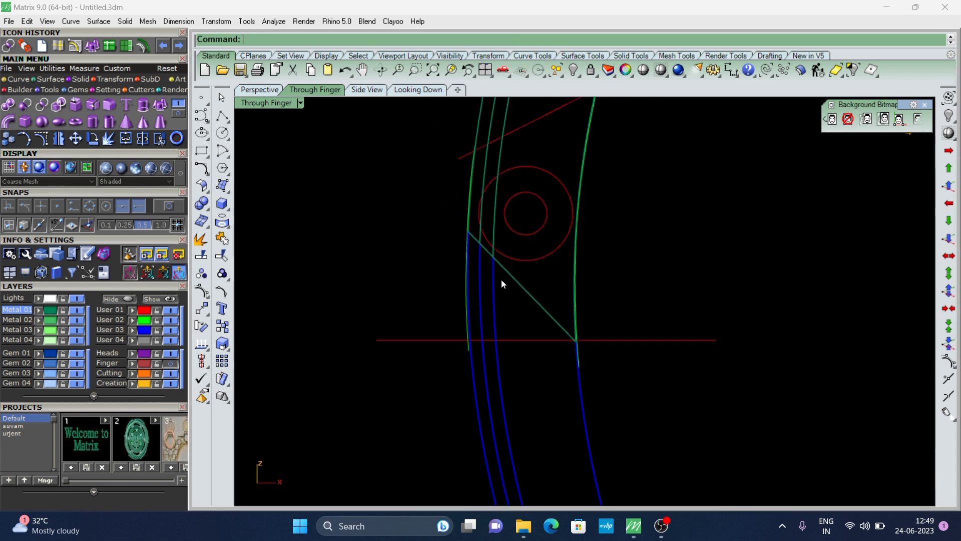
{"action": "scroll", "coordinate": [494, 173], "scroll_direction": "up", "scroll_amount": 5}
{"action": "scroll", "coordinate": [488, 176], "scroll_direction": "down", "scroll_amount": 2}
{"action": "scroll", "coordinate": [491, 211], "scroll_direction": "down", "scroll_amount": 1}
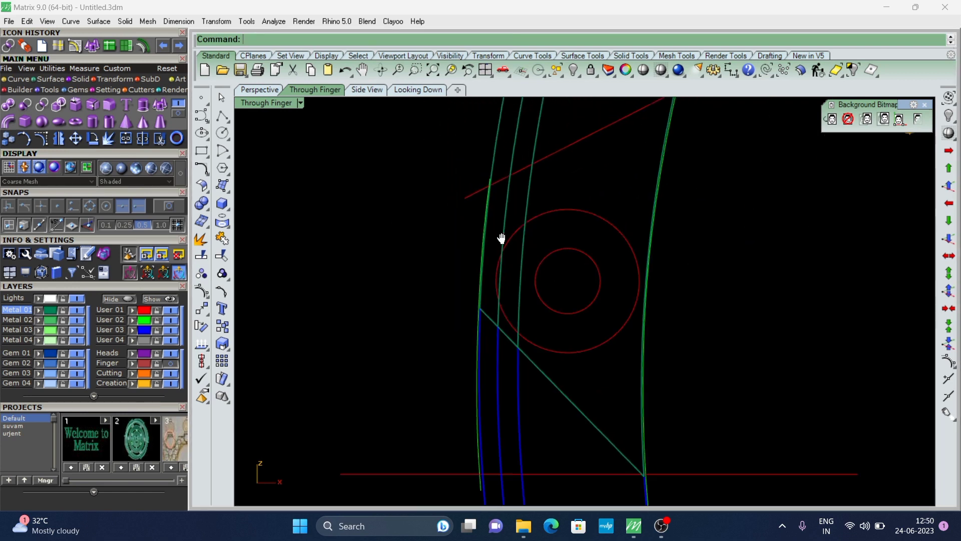
{"action": "scroll", "coordinate": [450, 261], "scroll_direction": "down", "scroll_amount": 2}
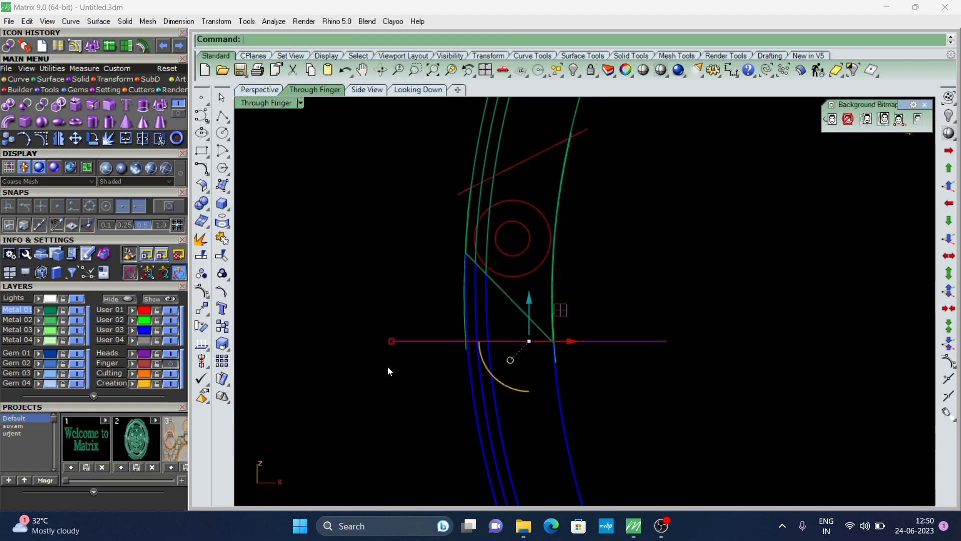
{"action": "scroll", "coordinate": [388, 371], "scroll_direction": "down", "scroll_amount": 3}
{"action": "scroll", "coordinate": [464, 253], "scroll_direction": "up", "scroll_amount": 3}
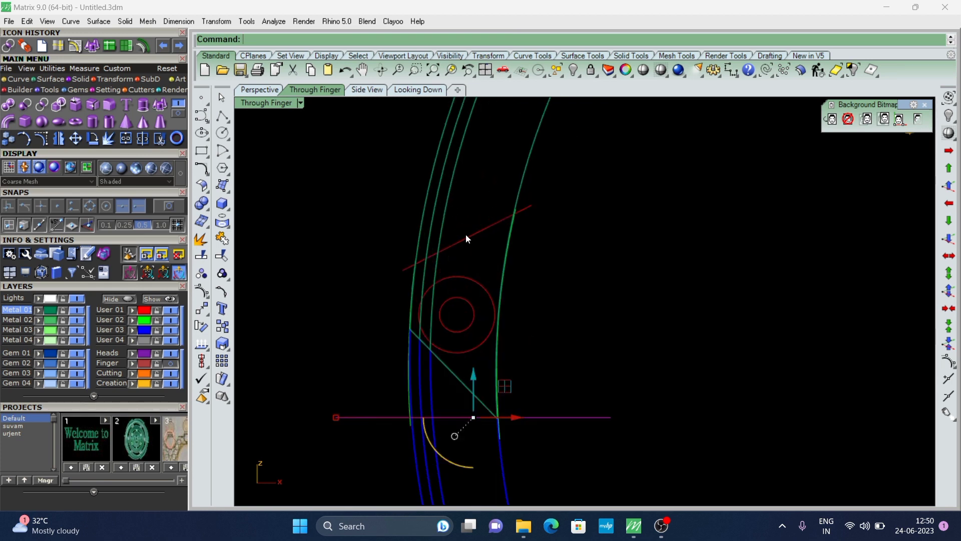
{"action": "left_click", "coordinate": [260, 90]}
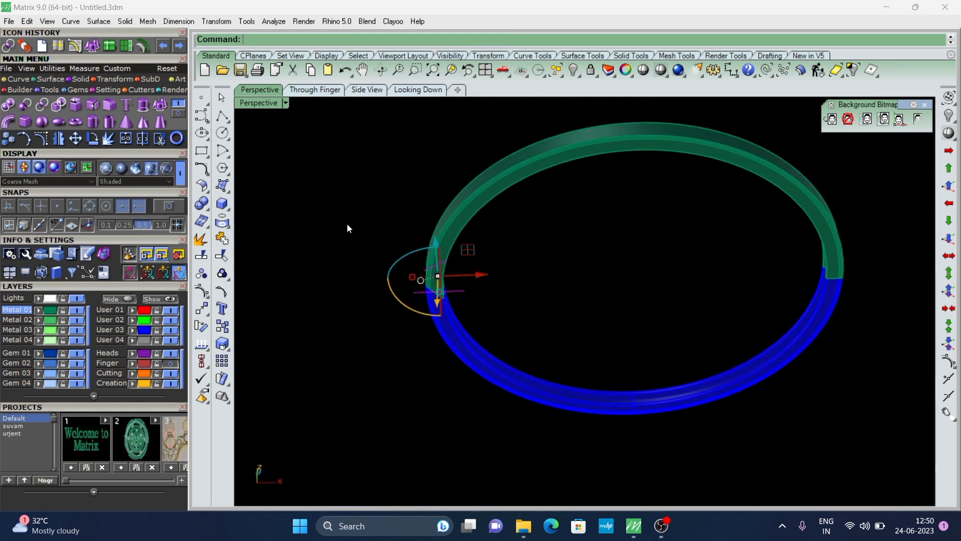
Step: Loft a triangular surface through the hinge profile curves using Ring Rail Loft with default options
{"action": "scroll", "coordinate": [347, 224], "scroll_direction": "up", "scroll_amount": 3}
{"action": "scroll", "coordinate": [301, 230], "scroll_direction": "down", "scroll_amount": 2}
{"action": "scroll", "coordinate": [250, 233], "scroll_direction": "down", "scroll_amount": 1}
{"action": "left_click", "coordinate": [57, 88]}
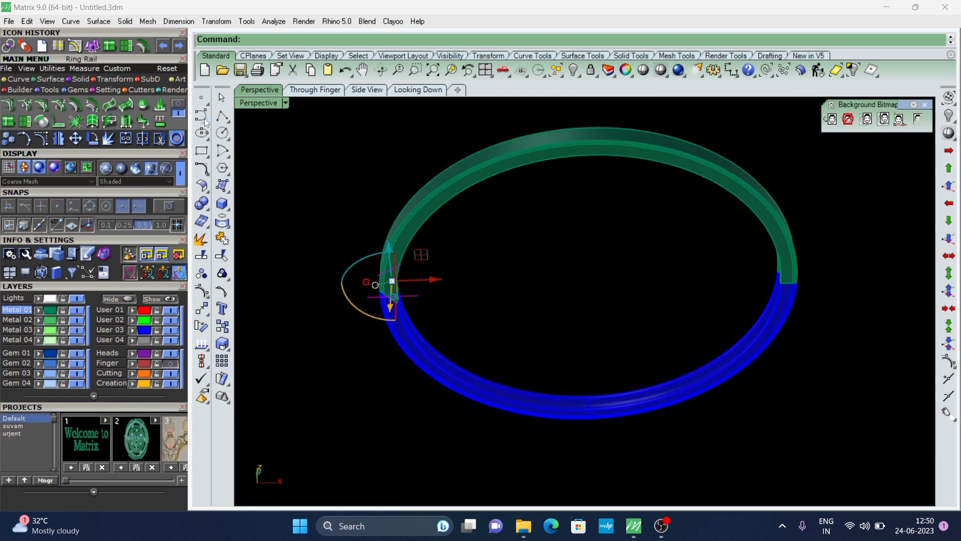
{"action": "left_click", "coordinate": [179, 107]}
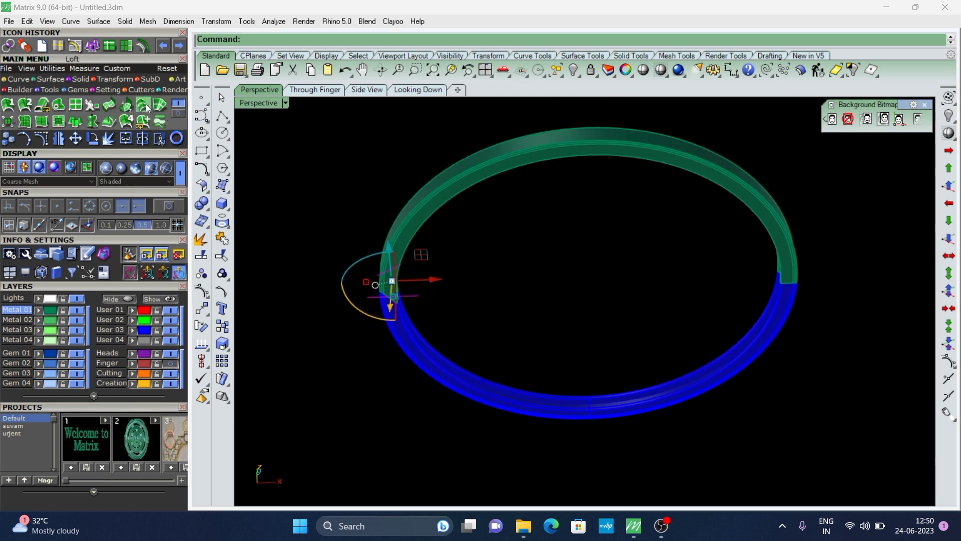
{"action": "key", "text": "Return"}
{"action": "left_click", "coordinate": [521, 353]}
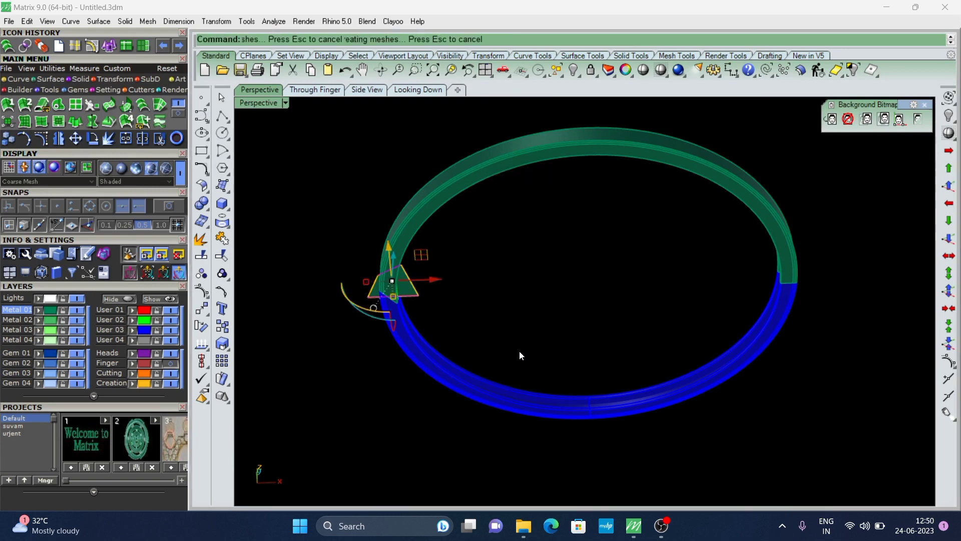
{"action": "scroll", "coordinate": [368, 293], "scroll_direction": "up", "scroll_amount": 3}
Step: View the profile through the finger and select the lofted triangle
{"action": "left_click", "coordinate": [309, 92]}
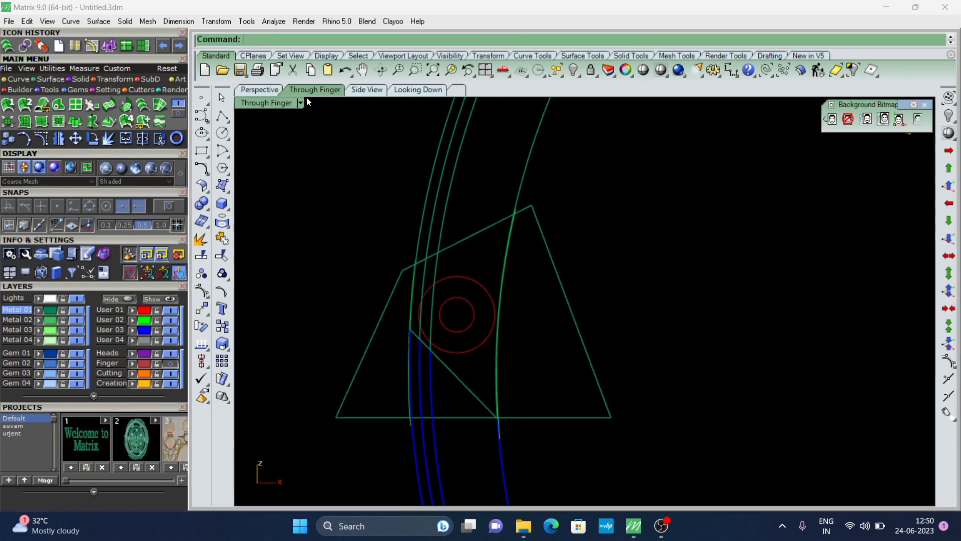
{"action": "scroll", "coordinate": [416, 308], "scroll_direction": "down", "scroll_amount": 2}
{"action": "scroll", "coordinate": [461, 316], "scroll_direction": "down", "scroll_amount": 1}
{"action": "scroll", "coordinate": [409, 288], "scroll_direction": "up", "scroll_amount": 1}
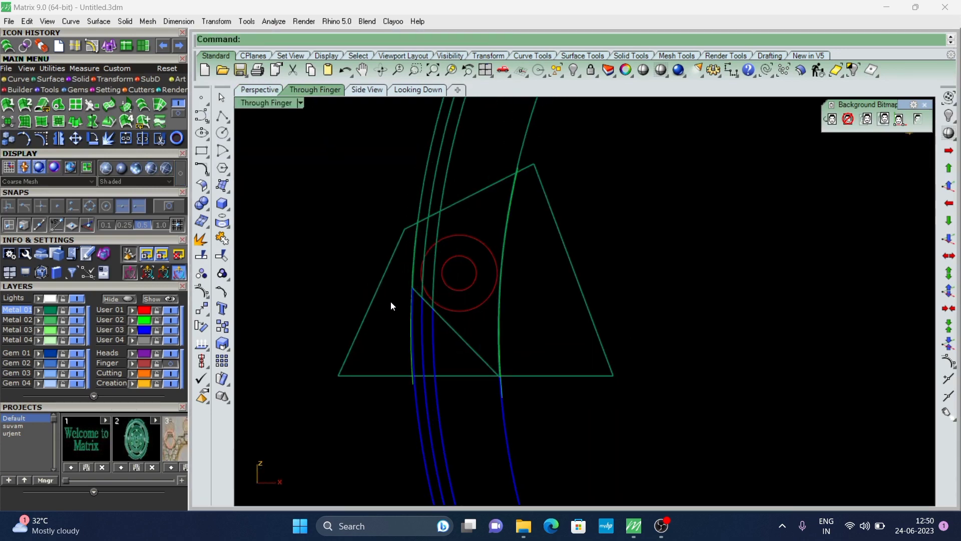
{"action": "scroll", "coordinate": [390, 301], "scroll_direction": "down", "scroll_amount": 1}
{"action": "left_click", "coordinate": [372, 309]}
{"action": "scroll", "coordinate": [400, 290], "scroll_direction": "up", "scroll_amount": 2}
{"action": "scroll", "coordinate": [428, 266], "scroll_direction": "up", "scroll_amount": 2}
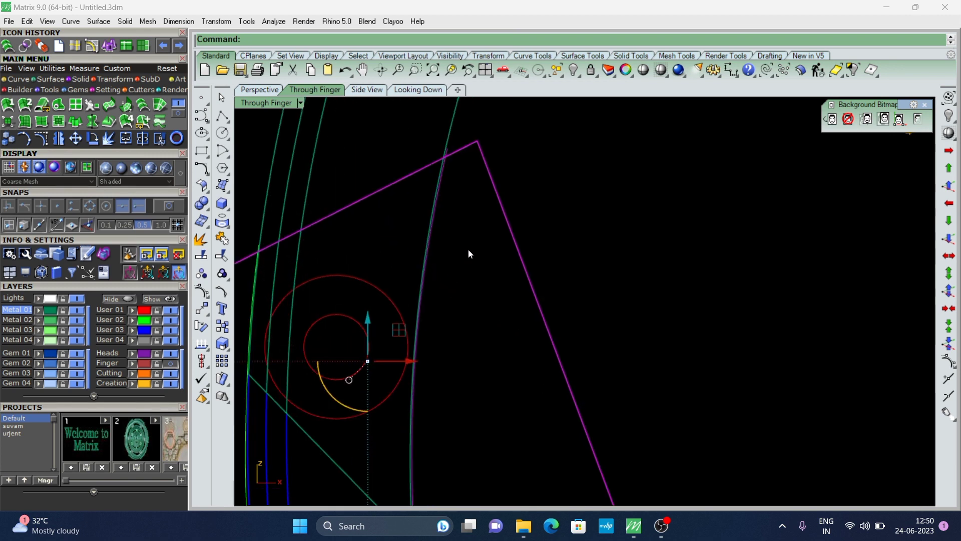
{"action": "scroll", "coordinate": [461, 257], "scroll_direction": "down", "scroll_amount": 2}
{"action": "scroll", "coordinate": [350, 287], "scroll_direction": "up", "scroll_amount": 2}
{"action": "scroll", "coordinate": [392, 277], "scroll_direction": "down", "scroll_amount": 3}
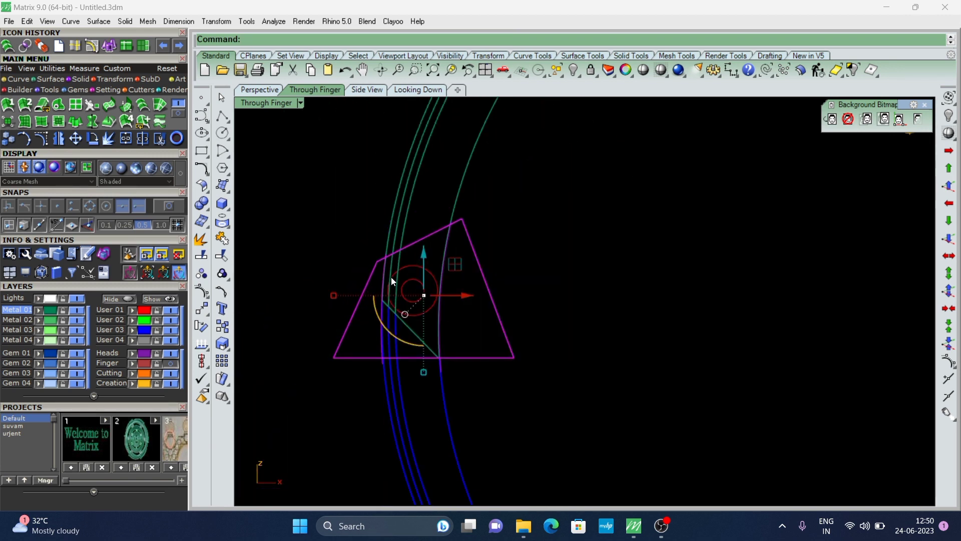
Step: Trim away the triangle parts outside the band's cross-section with two crossing windows
{"action": "key", "text": "Return"}
{"action": "scroll", "coordinate": [470, 321], "scroll_direction": "up", "scroll_amount": 1}
{"action": "left_click_drag", "start_coordinate": [557, 282], "coordinate": [504, 383]}
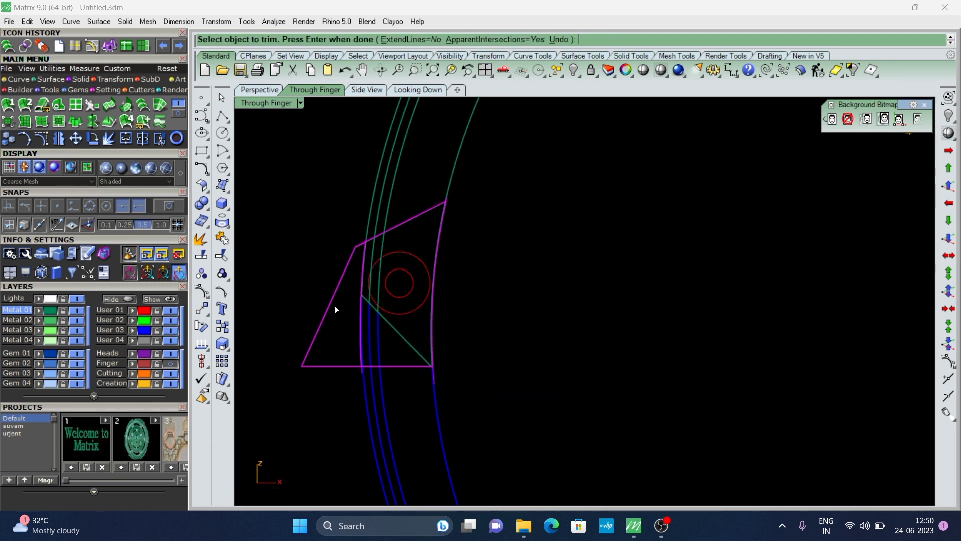
{"action": "scroll", "coordinate": [336, 309], "scroll_direction": "up", "scroll_amount": 3}
{"action": "left_click_drag", "start_coordinate": [340, 323], "coordinate": [314, 393]}
{"action": "key", "text": "Return"}
{"action": "scroll", "coordinate": [358, 410], "scroll_direction": "up", "scroll_amount": 2}
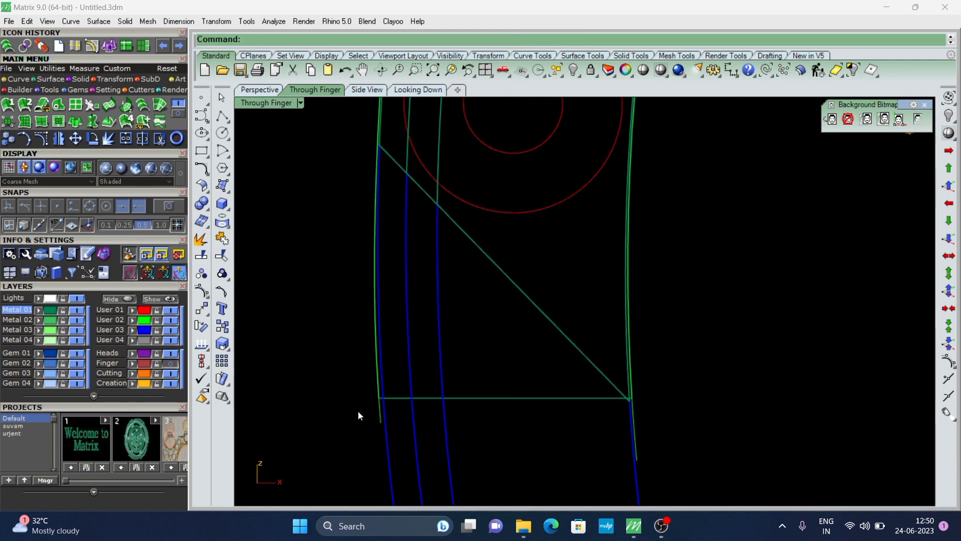
{"action": "scroll", "coordinate": [387, 405], "scroll_direction": "up", "scroll_amount": 2}
{"action": "scroll", "coordinate": [389, 404], "scroll_direction": "down", "scroll_amount": 3}
{"action": "scroll", "coordinate": [472, 403], "scroll_direction": "up", "scroll_amount": 2}
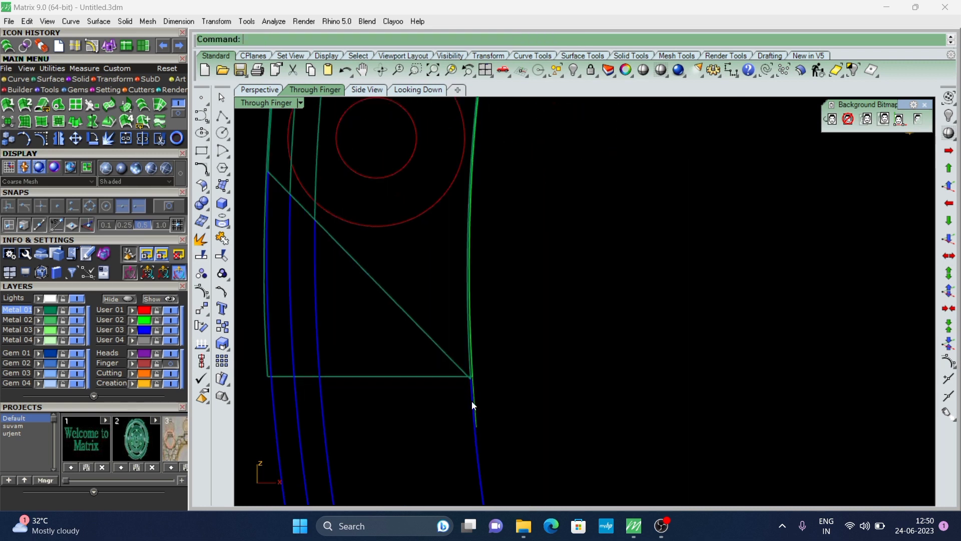
{"action": "scroll", "coordinate": [476, 400], "scroll_direction": "up", "scroll_amount": 1}
{"action": "scroll", "coordinate": [463, 371], "scroll_direction": "down", "scroll_amount": 3}
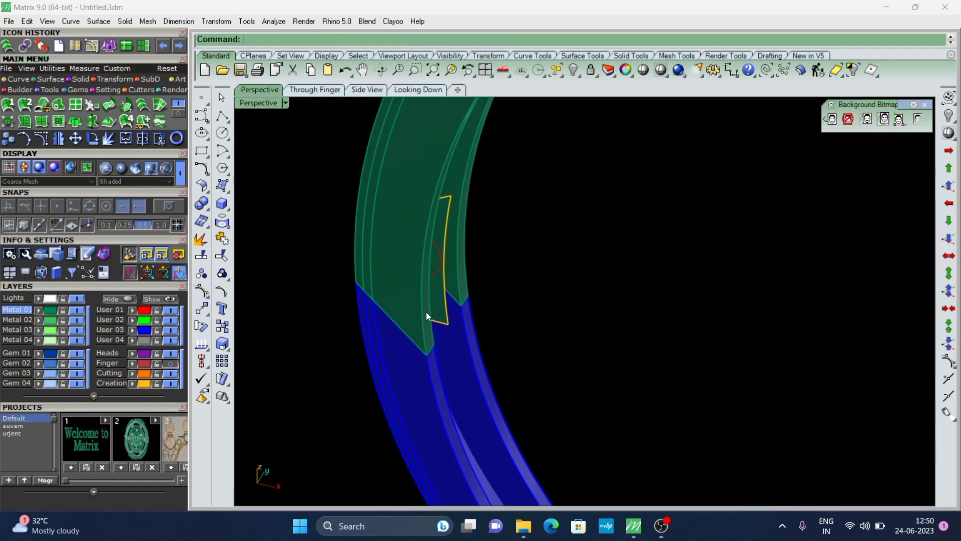
Step: Select the green band half and remove it from view
{"action": "left_click", "coordinate": [426, 315]}
{"action": "scroll", "coordinate": [407, 332], "scroll_direction": "down", "scroll_amount": 3}
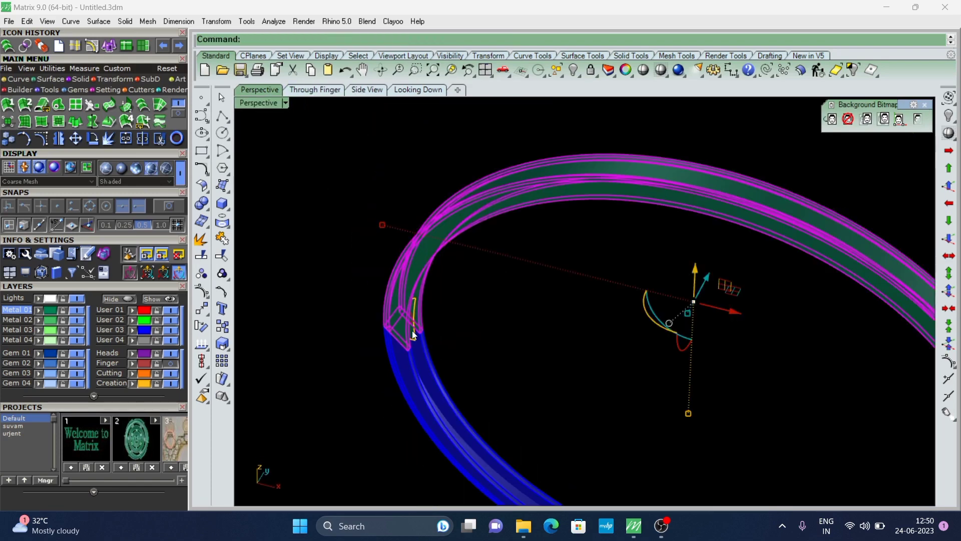
{"action": "key", "text": "Delete"}
{"action": "scroll", "coordinate": [356, 344], "scroll_direction": "up", "scroll_amount": 3}
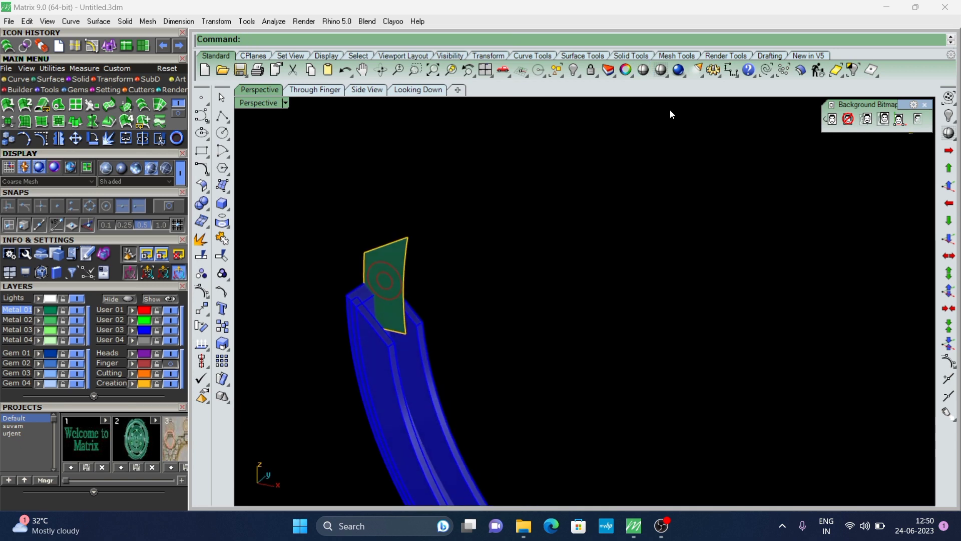
{"action": "scroll", "coordinate": [365, 324], "scroll_direction": "up", "scroll_amount": 2}
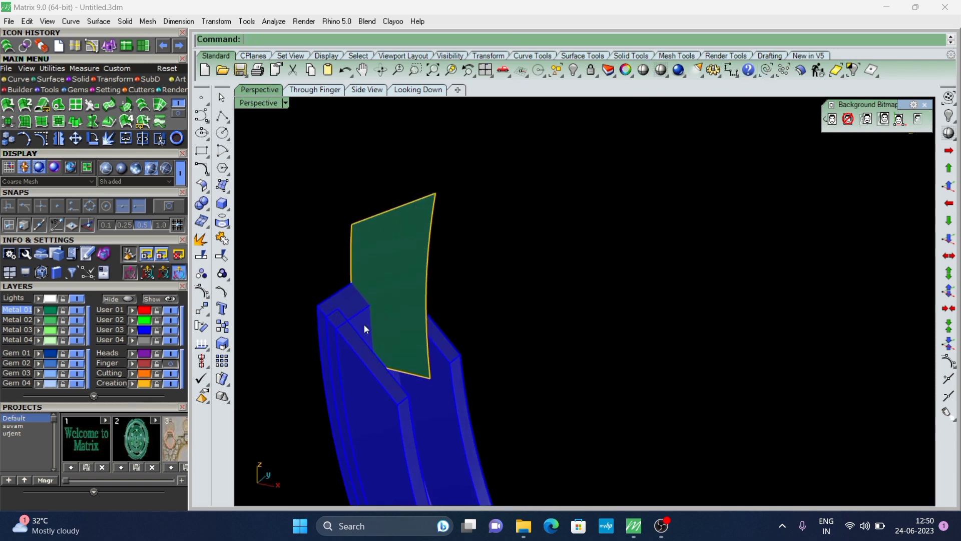
{"action": "scroll", "coordinate": [381, 321], "scroll_direction": "up", "scroll_amount": 2}
{"action": "scroll", "coordinate": [392, 323], "scroll_direction": "up", "scroll_amount": 2}
Step: Hide the leftover objects and orbit to the blue band's end for extrusion
{"action": "key", "text": "ctrl+h"}
{"action": "mouse_move", "coordinate": [392, 319]}
{"action": "right_mouse_down"}
{"action": "mouse_move", "coordinate": [432, 275]}
{"action": "mouse_move", "coordinate": [490, 337]}
{"action": "mouse_move", "coordinate": [450, 260]}
{"action": "right_mouse_up"}
{"action": "key", "text": "Escape"}
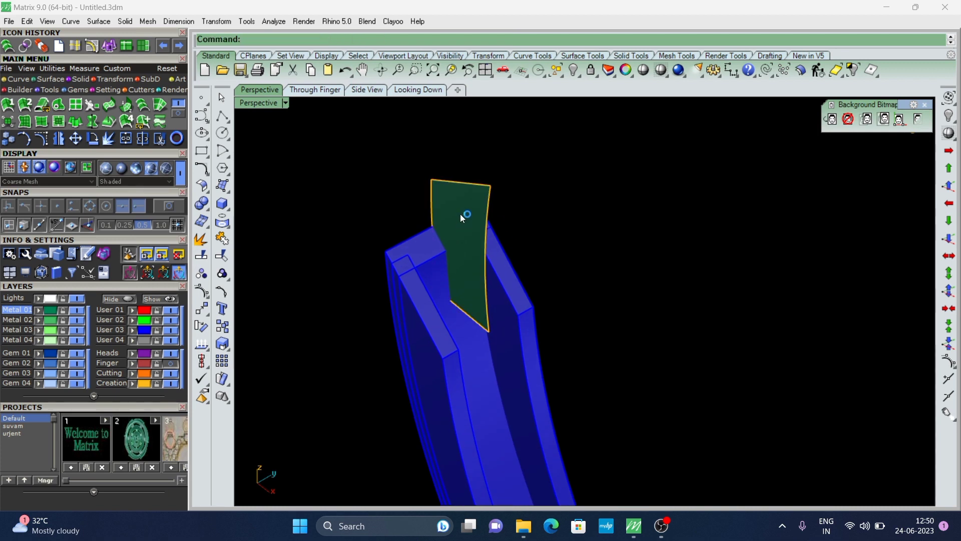
{"action": "key", "text": "e"}
{"action": "type", "text": "1/2"}
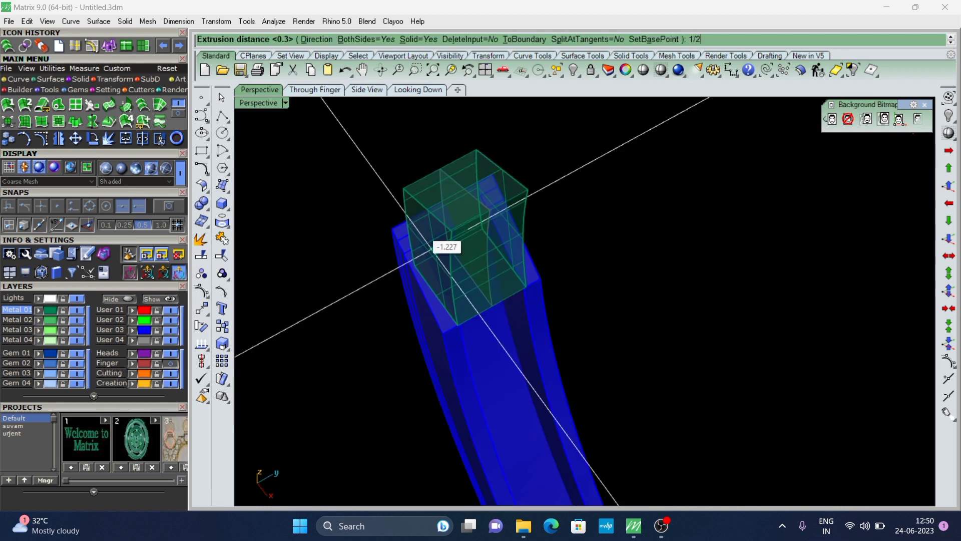
Step: Extrude the hinge profile -1.227 to both sides into a solid green knuckle block
{"action": "key", "text": "Return"}
{"action": "mouse_move", "coordinate": [419, 228]}
{"action": "right_mouse_down"}
{"action": "mouse_move", "coordinate": [420, 218]}
{"action": "mouse_move", "coordinate": [489, 272]}
{"action": "mouse_move", "coordinate": [629, 213]}
{"action": "mouse_move", "coordinate": [494, 296]}
{"action": "mouse_move", "coordinate": [262, 350]}
{"action": "right_mouse_up"}
{"action": "scroll", "coordinate": [434, 204], "scroll_direction": "up", "scroll_amount": 3}
{"action": "key", "text": "Escape"}
{"action": "right_click_drag", "start_coordinate": [719, 225], "coordinate": [458, 316]}
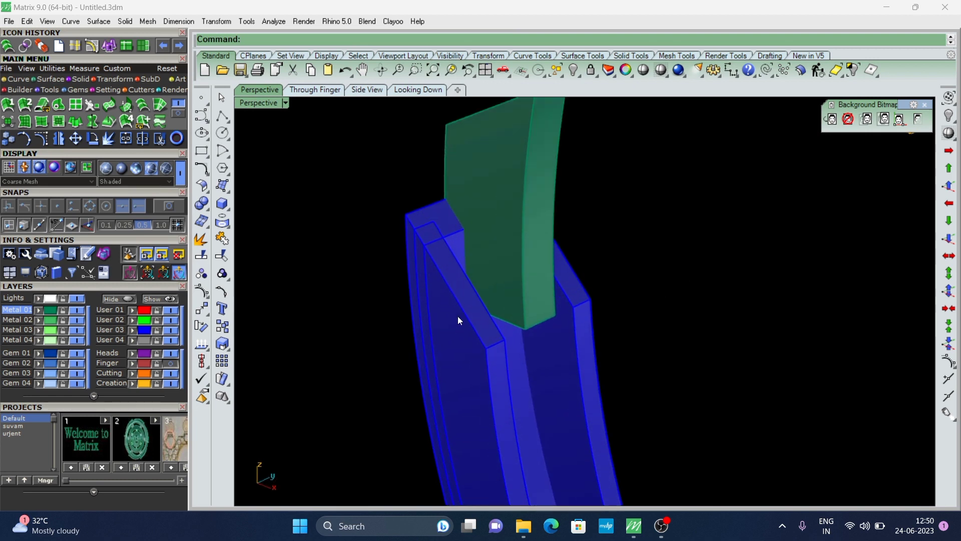
{"action": "right_click", "coordinate": [436, 235]}
Step: Enable End object snap and start a line at the blue block's corner
{"action": "scroll", "coordinate": [286, 198], "scroll_direction": "up", "scroll_amount": 3}
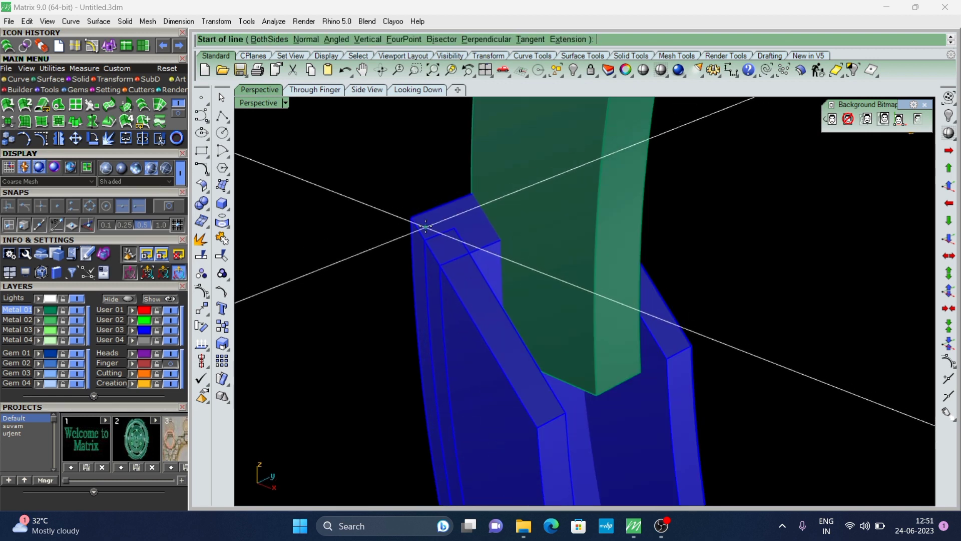
{"action": "left_click", "coordinate": [174, 209]}
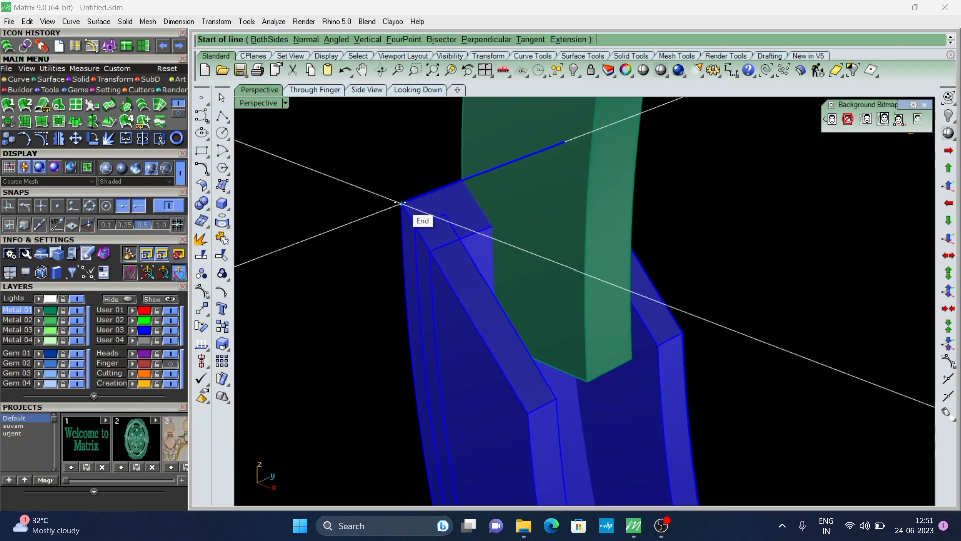
{"action": "left_click", "coordinate": [420, 217]}
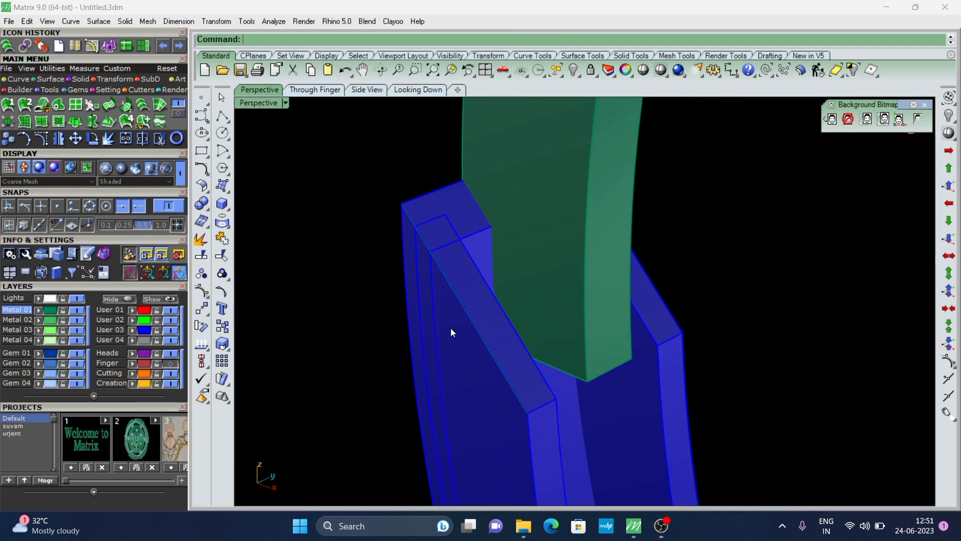
{"action": "scroll", "coordinate": [528, 376], "scroll_direction": "down", "scroll_amount": 3}
{"action": "right_click", "coordinate": [528, 377]}
{"action": "scroll", "coordinate": [563, 215], "scroll_direction": "up", "scroll_amount": 3}
{"action": "left_click", "coordinate": [540, 206]}
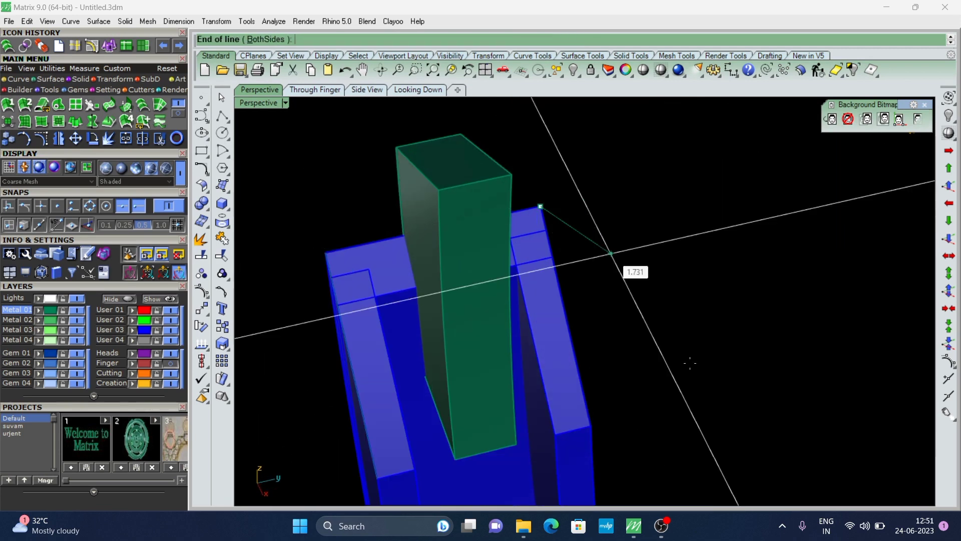
{"action": "scroll", "coordinate": [670, 193], "scroll_direction": "down", "scroll_amount": 3}
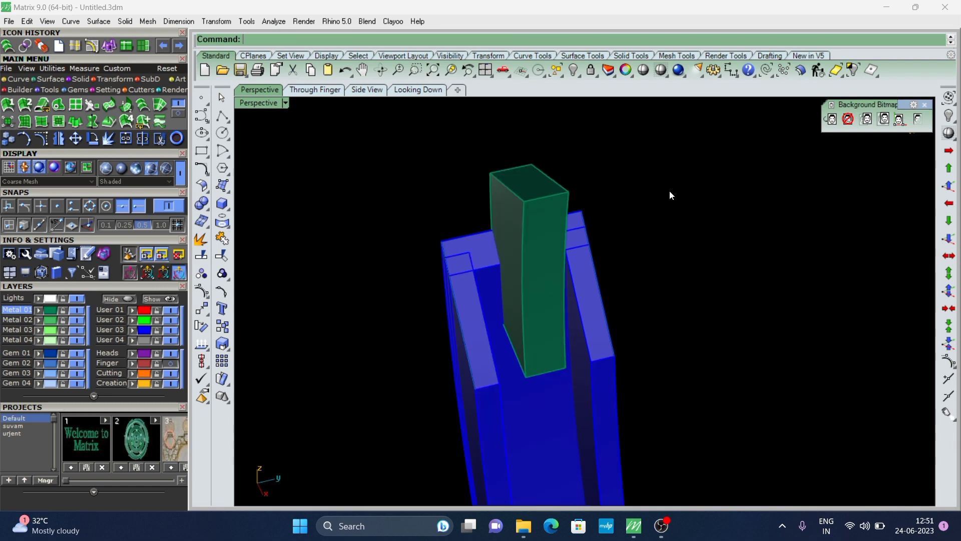
Step: Loft a surface between the section curves across the blue band's end
{"action": "left_click", "coordinate": [767, 72]}
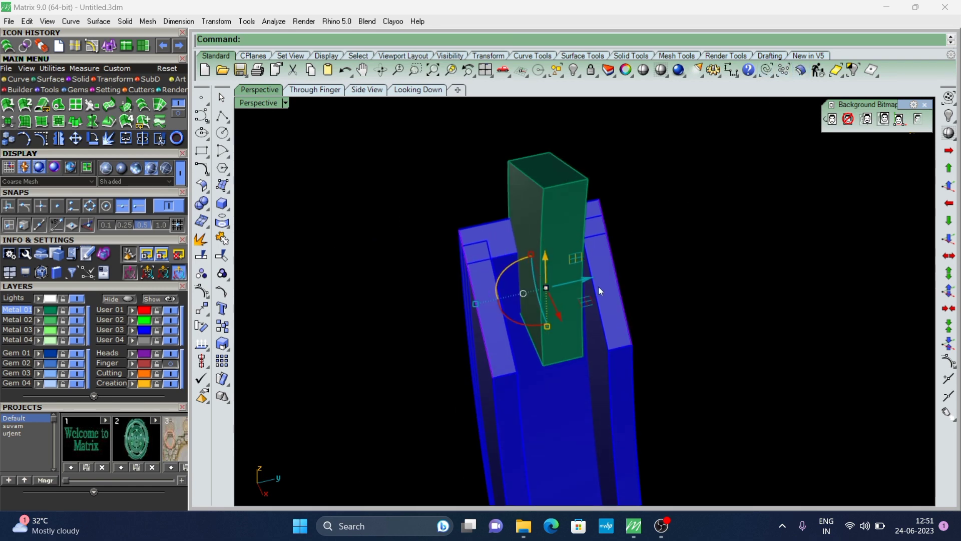
{"action": "right_click", "coordinate": [596, 278]}
{"action": "key", "text": "Return"}
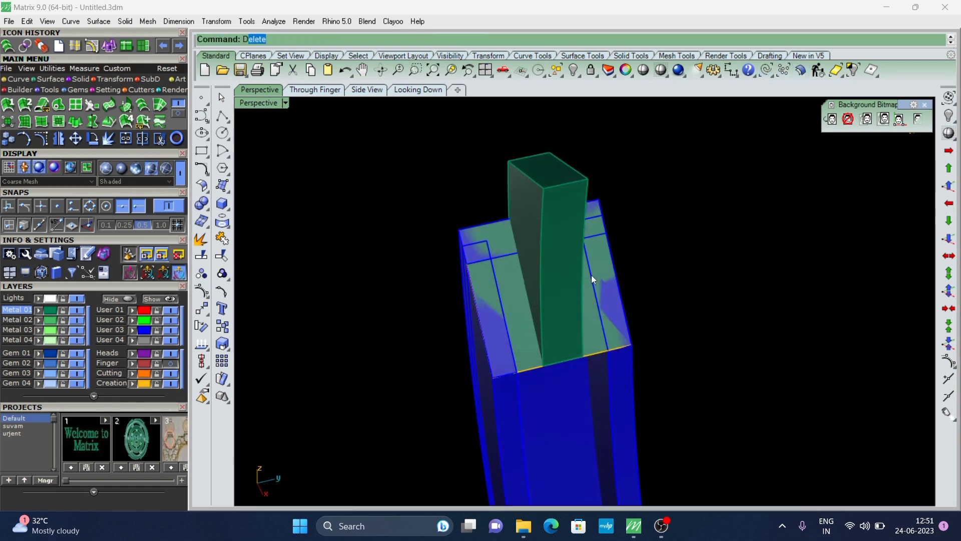
Step: Split the lofted surface at an isocurve
{"action": "scroll", "coordinate": [591, 275], "scroll_direction": "up", "scroll_amount": 3}
{"action": "mouse_move", "coordinate": [524, 323]}
{"action": "right_mouse_down"}
{"action": "mouse_move", "coordinate": [581, 272]}
{"action": "mouse_move", "coordinate": [524, 302]}
{"action": "mouse_move", "coordinate": [648, 239]}
{"action": "right_mouse_up"}
{"action": "left_click", "coordinate": [524, 303]}
{"action": "left_click", "coordinate": [173, 115]}
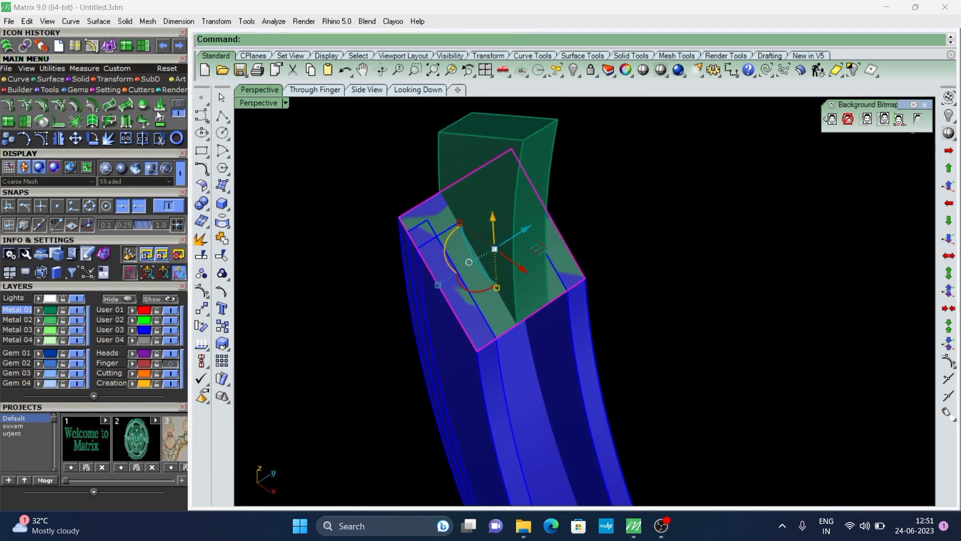
{"action": "left_click", "coordinate": [12, 128]}
{"action": "scroll", "coordinate": [439, 223], "scroll_direction": "up", "scroll_amount": 3}
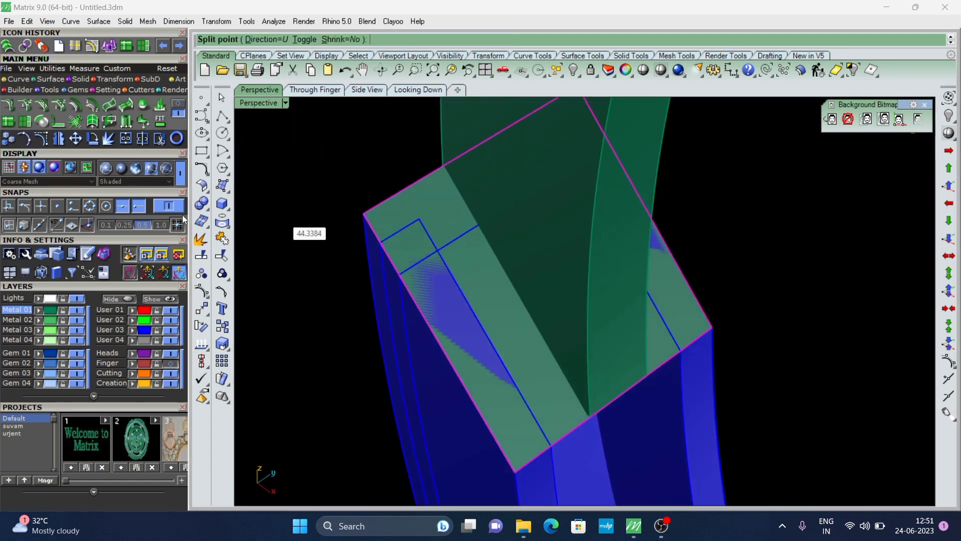
{"action": "left_click", "coordinate": [104, 306]}
Step: Gumball-scale the split piece by 1.498 to cap the band's end
{"action": "scroll", "coordinate": [465, 168], "scroll_direction": "up", "scroll_amount": 2}
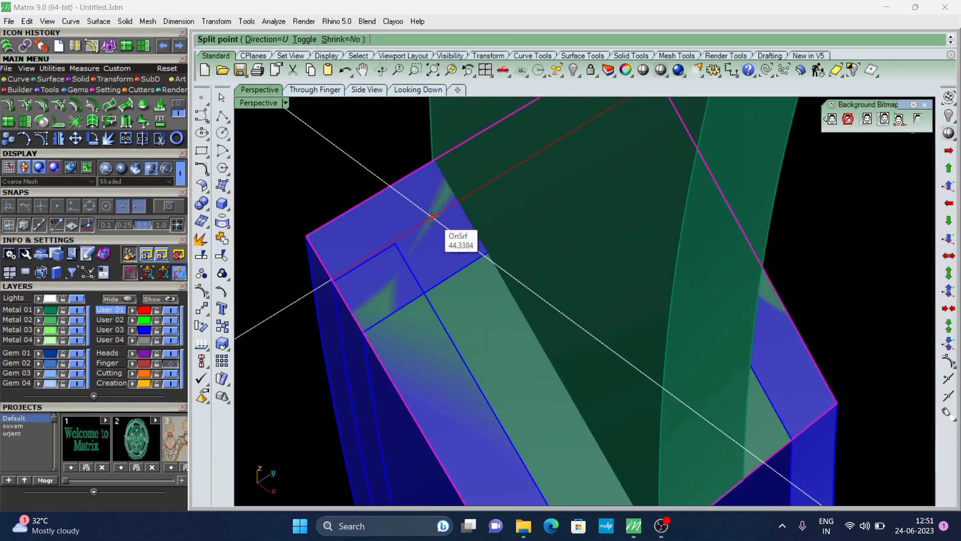
{"action": "scroll", "coordinate": [396, 200], "scroll_direction": "down", "scroll_amount": 2}
{"action": "scroll", "coordinate": [431, 268], "scroll_direction": "down", "scroll_amount": 2}
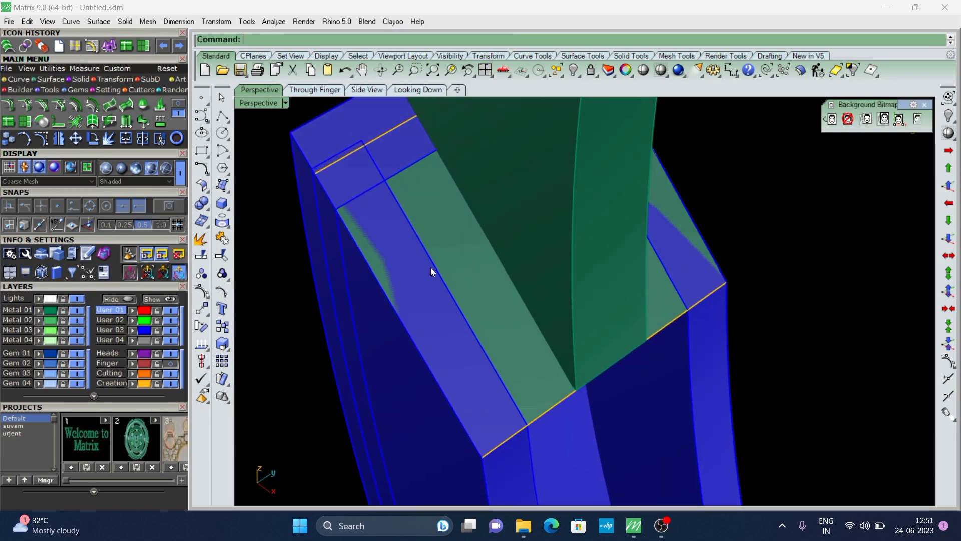
{"action": "left_click_drag", "start_coordinate": [416, 295], "coordinate": [431, 297]}
{"action": "scroll", "coordinate": [510, 192], "scroll_direction": "down", "scroll_amount": 2}
{"action": "scroll", "coordinate": [488, 224], "scroll_direction": "down", "scroll_amount": 2}
{"action": "right_click_drag", "start_coordinate": [515, 232], "coordinate": [479, 234]}
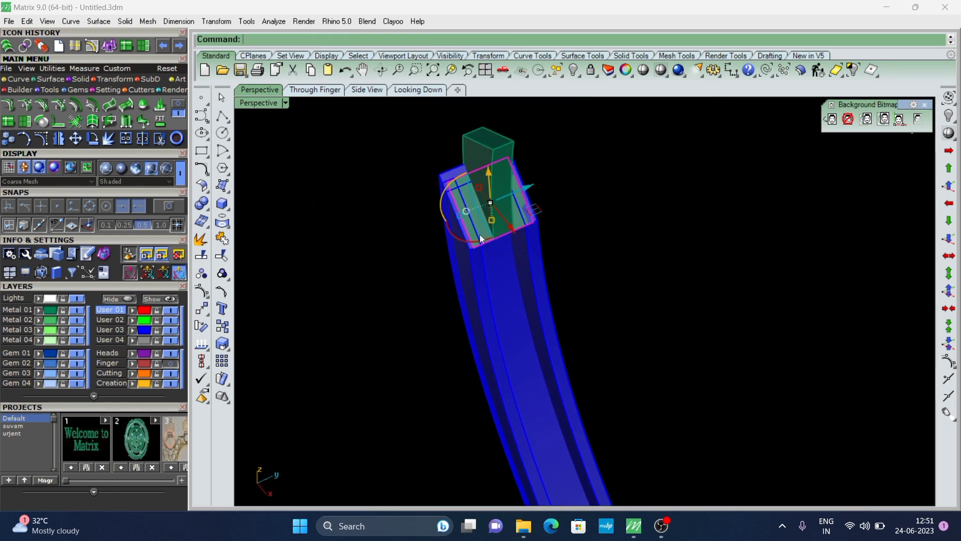
{"action": "right_click", "coordinate": [456, 211]}
Step: Offset the cap 0.6 with BothSides=Yes into a thin solid bar crossing the band
{"action": "scroll", "coordinate": [482, 214], "scroll_direction": "up", "scroll_amount": 3}
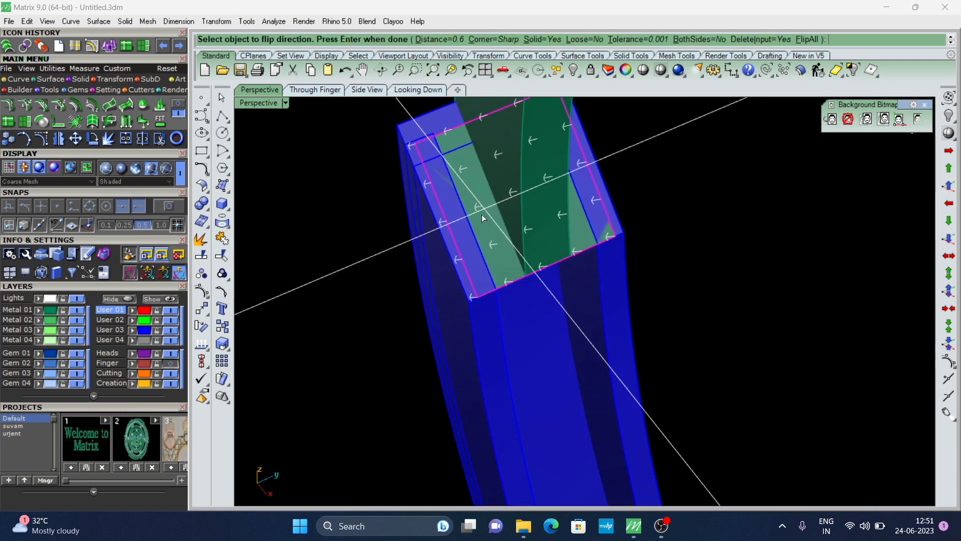
{"action": "scroll", "coordinate": [482, 214], "scroll_direction": "down", "scroll_amount": 3}
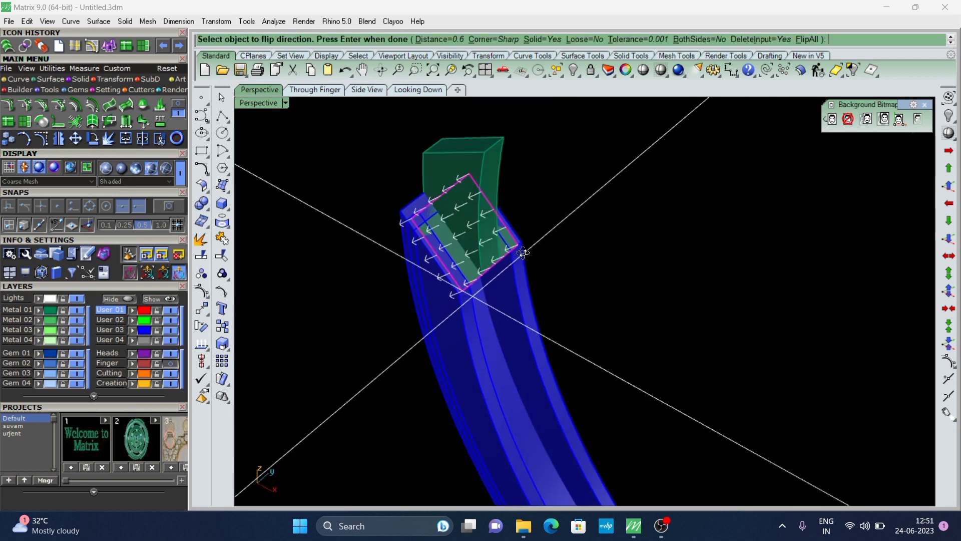
{"action": "left_click", "coordinate": [704, 42]}
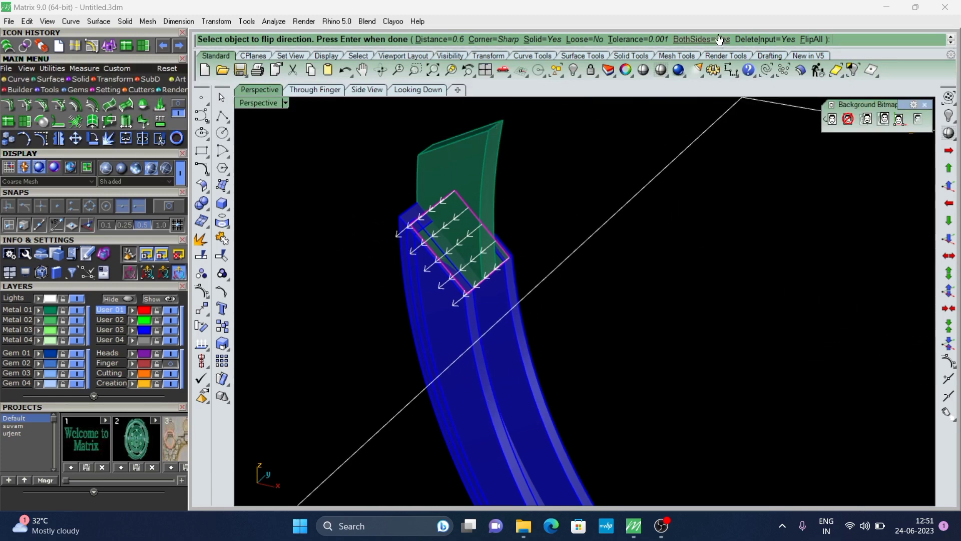
{"action": "right_click", "coordinate": [614, 299]}
{"action": "mouse_move", "coordinate": [484, 315]}
{"action": "right_mouse_down"}
{"action": "mouse_move", "coordinate": [435, 103]}
{"action": "mouse_move", "coordinate": [500, 236]}
{"action": "mouse_move", "coordinate": [472, 307]}
{"action": "mouse_move", "coordinate": [582, 324]}
{"action": "mouse_move", "coordinate": [526, 316]}
{"action": "mouse_move", "coordinate": [485, 289]}
{"action": "mouse_move", "coordinate": [611, 209]}
{"action": "mouse_move", "coordinate": [697, 283]}
{"action": "mouse_move", "coordinate": [658, 258]}
{"action": "mouse_move", "coordinate": [481, 223]}
{"action": "right_mouse_up"}
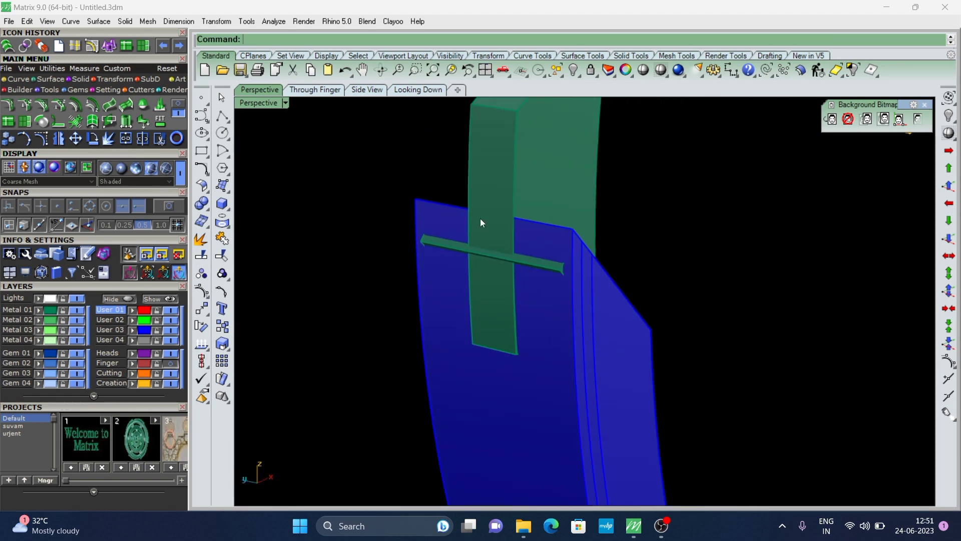
Step: Extract the blue band's front face as a separate surface using Solid tools Extract Surface
{"action": "left_click", "coordinate": [83, 80]}
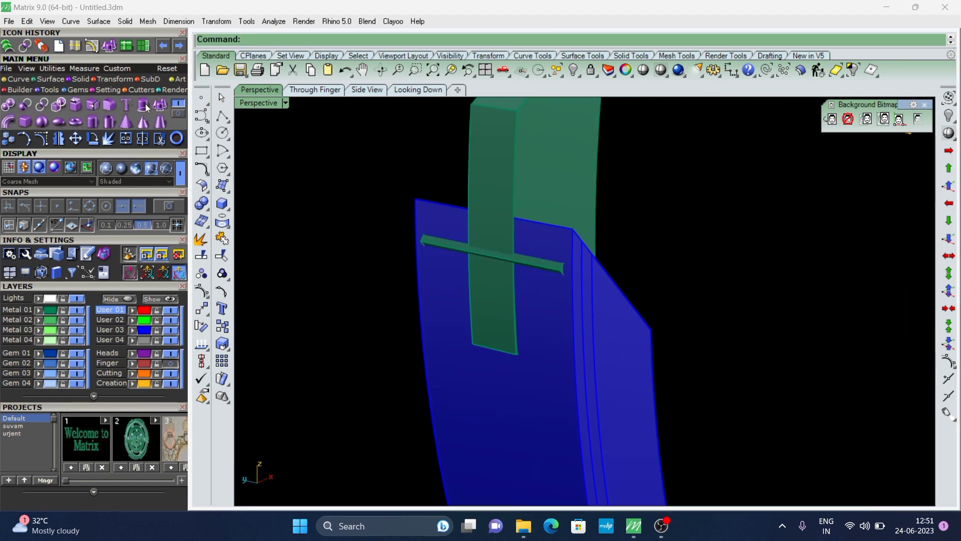
{"action": "left_click", "coordinate": [91, 105]}
{"action": "mouse_move", "coordinate": [346, 138]}
{"action": "right_mouse_down"}
{"action": "mouse_move", "coordinate": [369, 232]}
{"action": "mouse_move", "coordinate": [395, 200]}
{"action": "mouse_move", "coordinate": [412, 205]}
{"action": "mouse_move", "coordinate": [389, 177]}
{"action": "right_mouse_up"}
{"action": "left_click", "coordinate": [371, 224]}
{"action": "key", "text": "Return"}
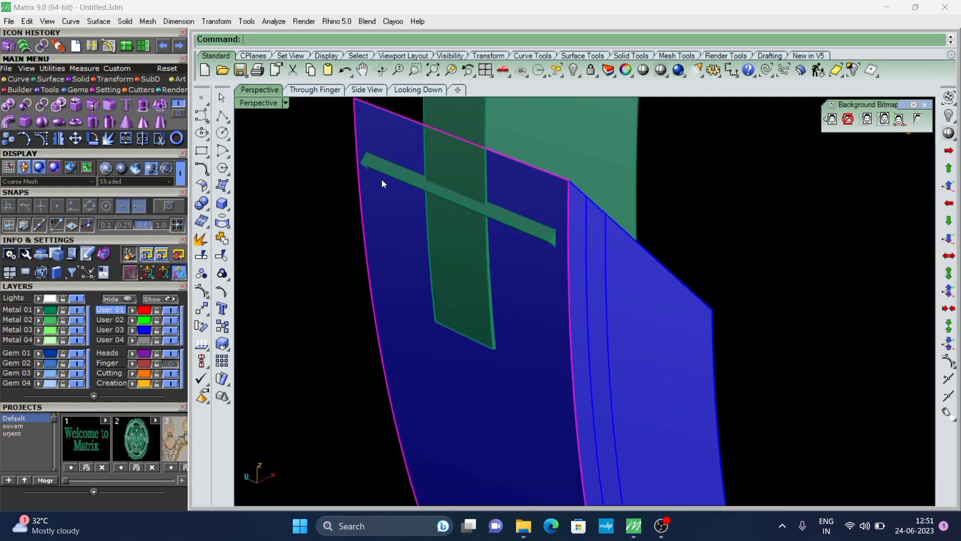
{"action": "left_click", "coordinate": [383, 173]}
{"action": "type", "text": "bs"}
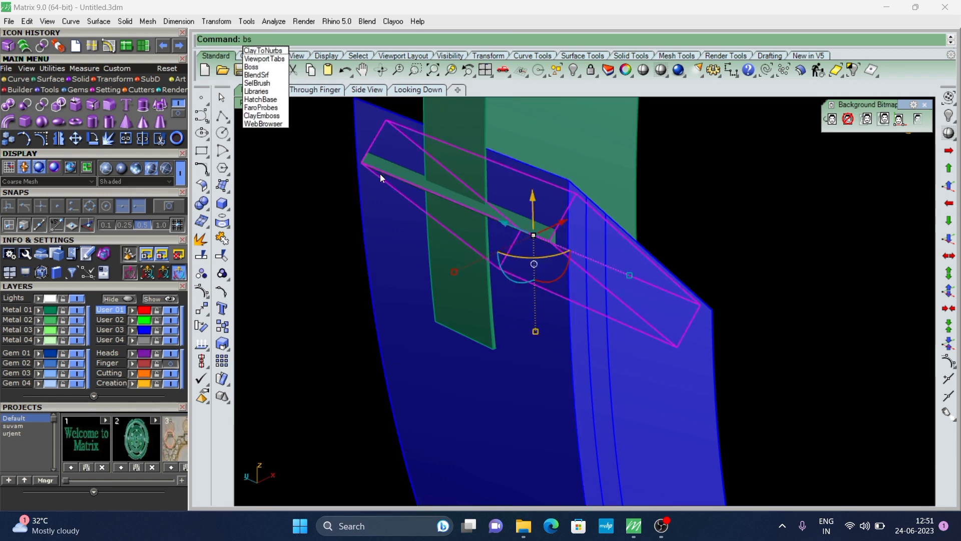
{"action": "key", "text": "Escape"}
{"action": "key", "text": "Escape"}
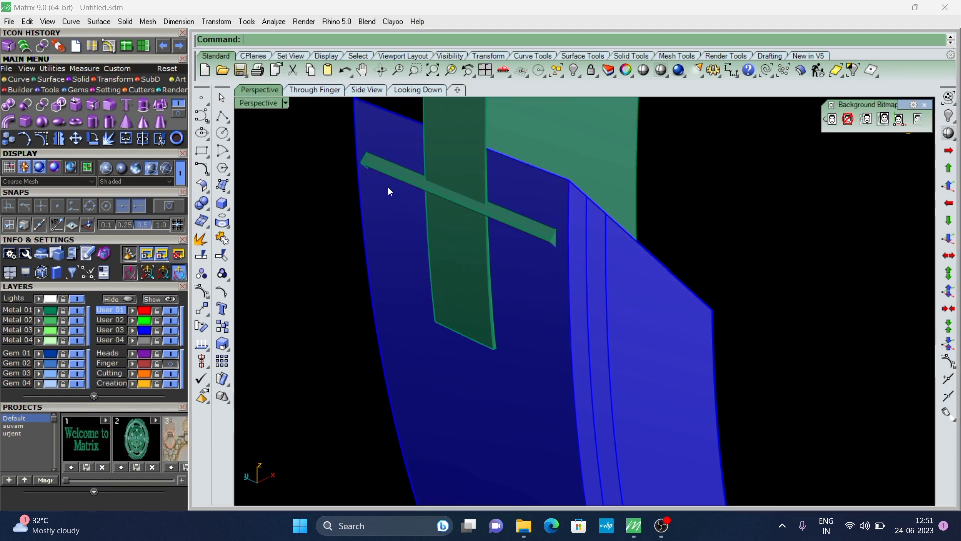
Step: Split the band's extracted front surface using the thin green bar as cutter
{"action": "left_click", "coordinate": [387, 173]}
{"action": "key", "text": "Return"}
{"action": "left_click", "coordinate": [374, 221]}
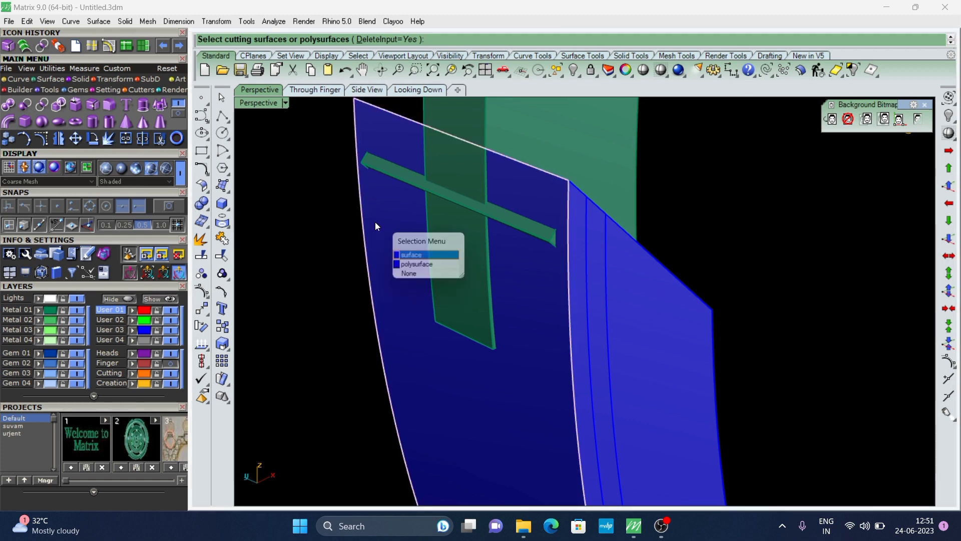
{"action": "key", "text": "Return"}
{"action": "key", "text": "Return"}
{"action": "type", "text": "D"}
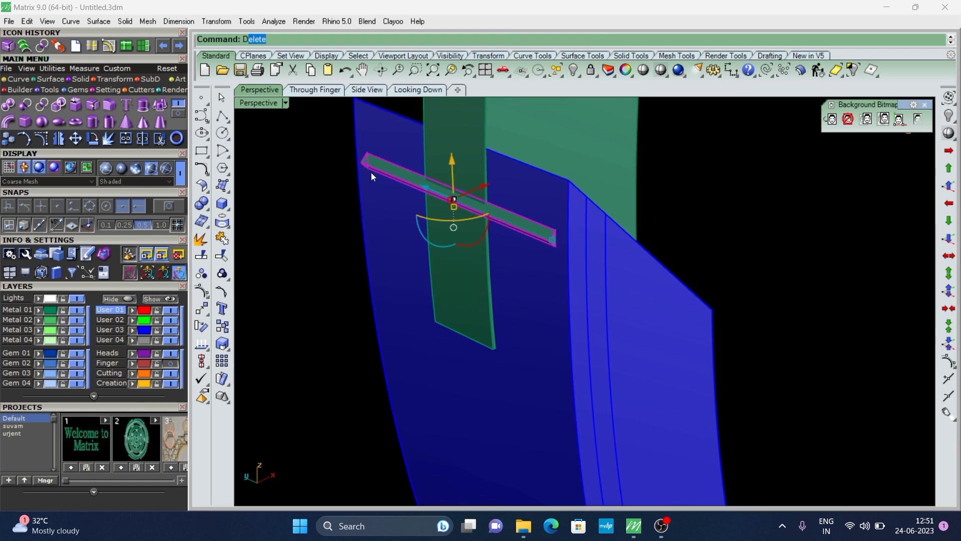
{"action": "key", "text": "Escape"}
Step: Orbit around the ring to inspect the cut, selecting the ring and green block
{"action": "mouse_move", "coordinate": [371, 173]}
{"action": "right_mouse_down"}
{"action": "mouse_move", "coordinate": [511, 257]}
{"action": "mouse_move", "coordinate": [580, 197]}
{"action": "right_mouse_up"}
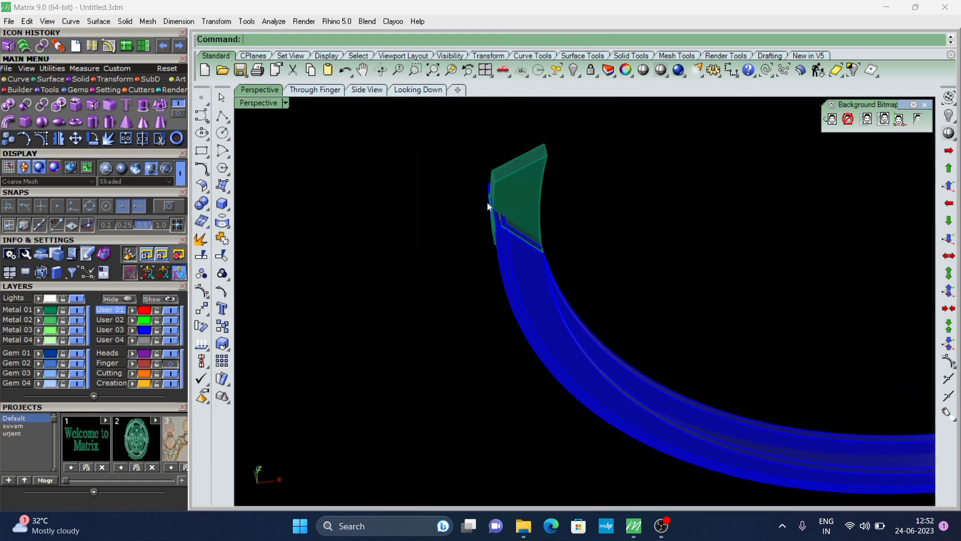
{"action": "right_click_drag", "start_coordinate": [703, 201], "coordinate": [556, 257]}
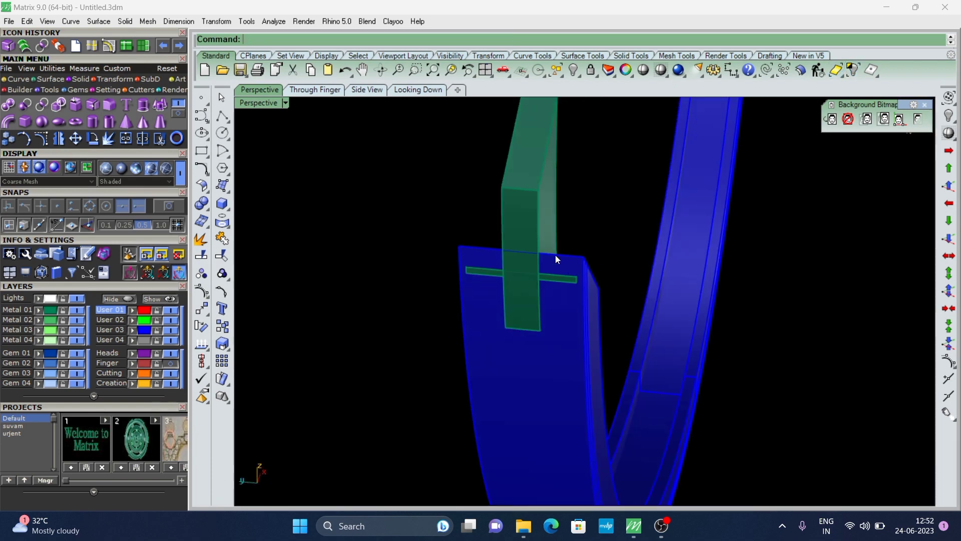
{"action": "left_click_drag", "start_coordinate": [584, 197], "coordinate": [540, 223]}
{"action": "key", "text": "Escape"}
{"action": "right_click_drag", "start_coordinate": [430, 315], "coordinate": [492, 205]}
{"action": "left_click", "coordinate": [492, 200]}
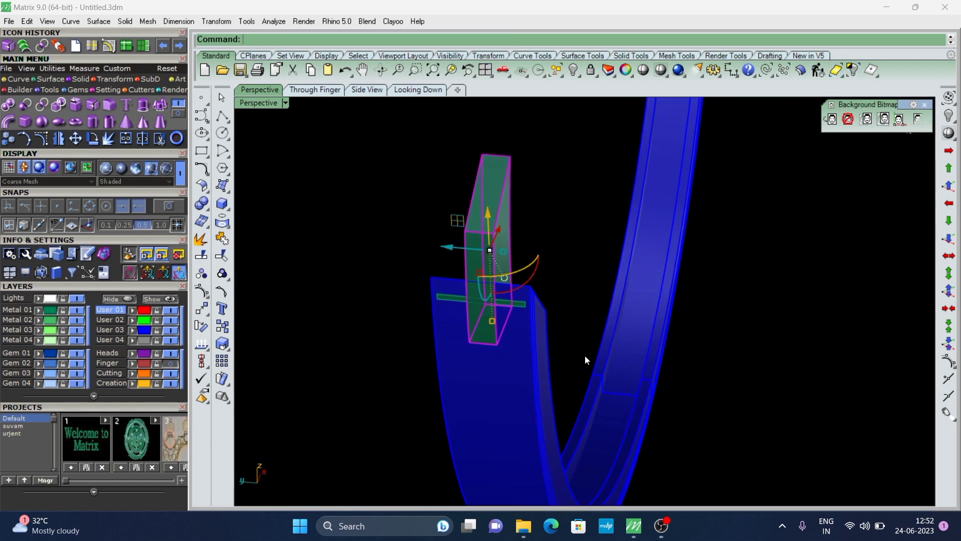
{"action": "mouse_move", "coordinate": [585, 355]}
{"action": "right_mouse_down"}
{"action": "mouse_move", "coordinate": [408, 311]}
{"action": "mouse_move", "coordinate": [541, 314]}
{"action": "mouse_move", "coordinate": [437, 257]}
{"action": "right_mouse_up"}
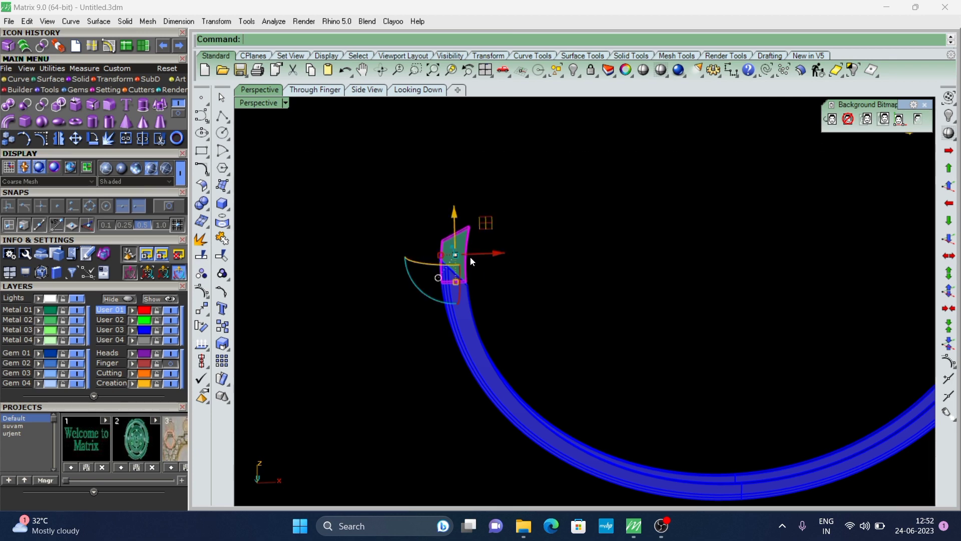
{"action": "mouse_move", "coordinate": [470, 256]}
{"action": "right_mouse_down"}
{"action": "mouse_move", "coordinate": [425, 310]}
{"action": "mouse_move", "coordinate": [569, 308]}
{"action": "mouse_move", "coordinate": [491, 297]}
{"action": "right_mouse_up"}
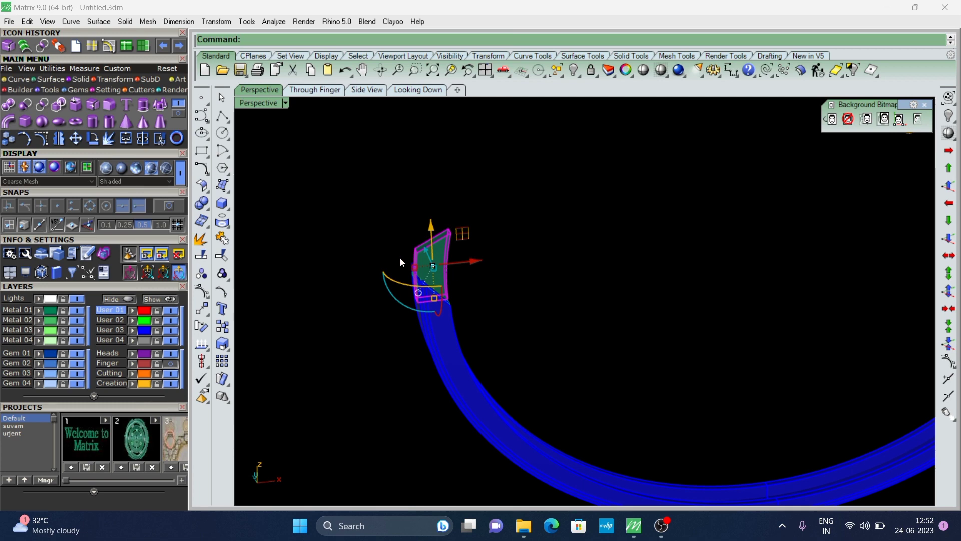
{"action": "mouse_move", "coordinate": [494, 214]}
{"action": "right_mouse_down"}
{"action": "mouse_move", "coordinate": [359, 341]}
{"action": "mouse_move", "coordinate": [357, 313]}
{"action": "right_mouse_up"}
Step: Group the ring pieces together
{"action": "type", "text": "g"}
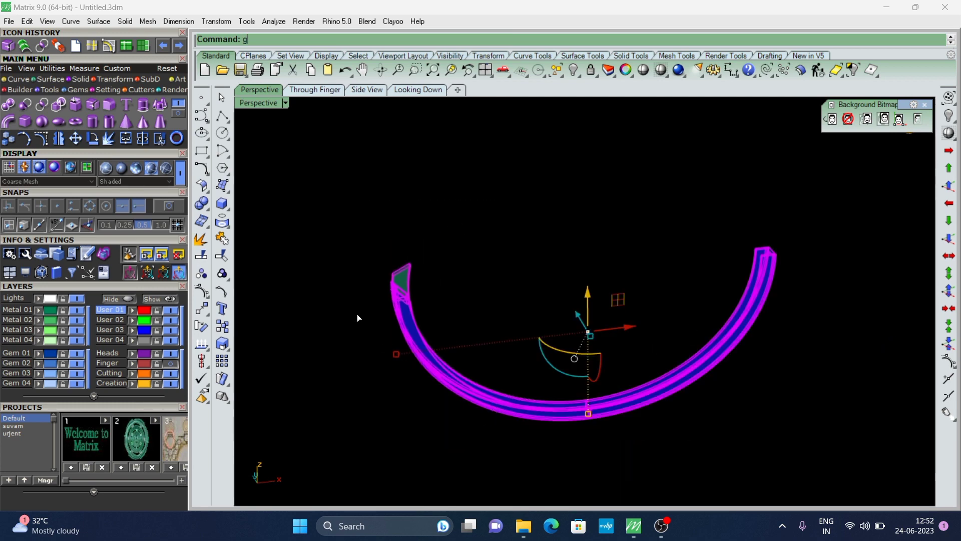
{"action": "key", "text": "BackSpace"}
{"action": "left_click", "coordinate": [281, 308]}
{"action": "scroll", "coordinate": [350, 325], "scroll_direction": "up", "scroll_amount": 5}
{"action": "mouse_move", "coordinate": [397, 339]}
{"action": "right_mouse_down"}
{"action": "mouse_move", "coordinate": [522, 291]}
{"action": "mouse_move", "coordinate": [584, 247]}
{"action": "mouse_move", "coordinate": [659, 356]}
{"action": "mouse_move", "coordinate": [414, 241]}
{"action": "mouse_move", "coordinate": [516, 251]}
{"action": "mouse_move", "coordinate": [444, 243]}
{"action": "mouse_move", "coordinate": [482, 274]}
{"action": "right_mouse_up"}
{"action": "left_click", "coordinate": [409, 294]}
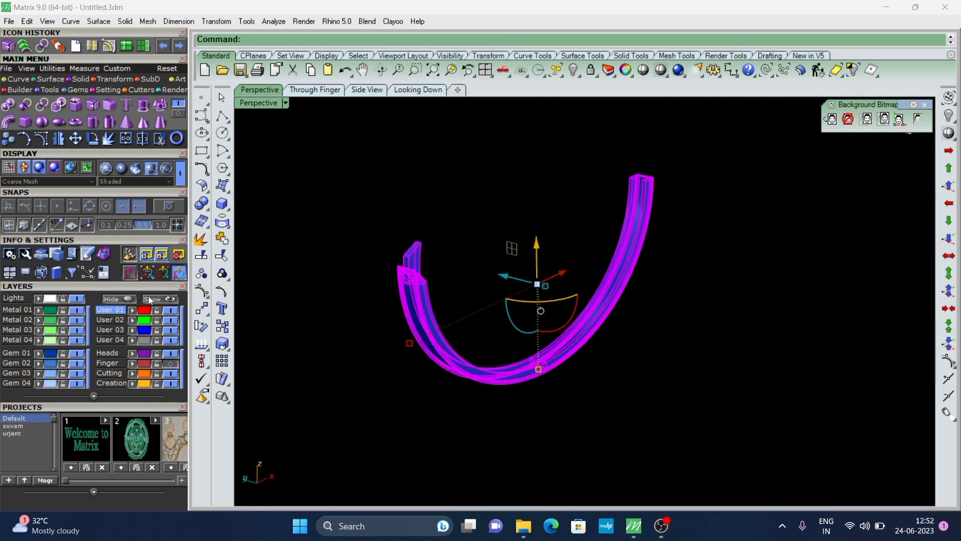
Step: Show all, hide everything but the green upper half, and paste the copied hinge block
{"action": "left_click", "coordinate": [448, 183]}
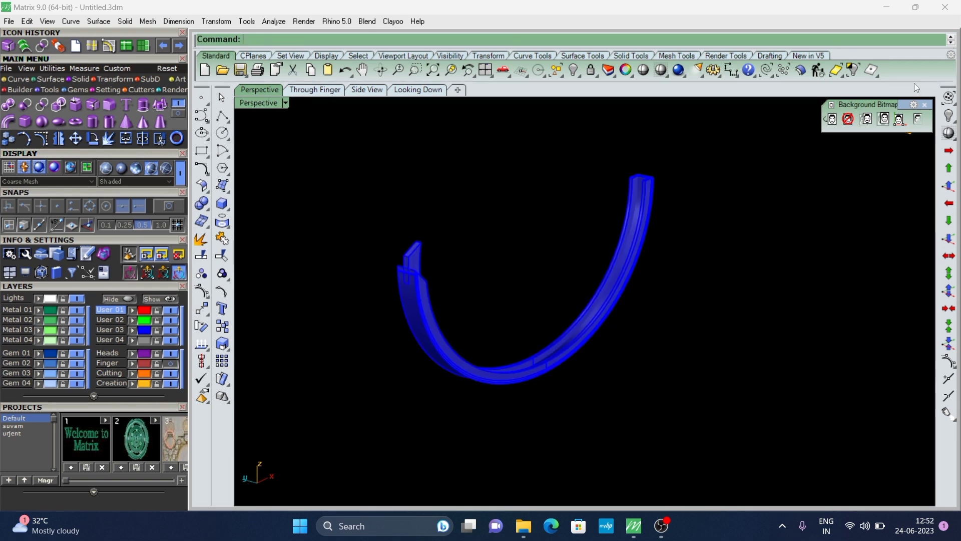
{"action": "left_click", "coordinate": [950, 117]}
{"action": "right_click_drag", "start_coordinate": [618, 339], "coordinate": [399, 184]}
{"action": "left_click", "coordinate": [412, 188]}
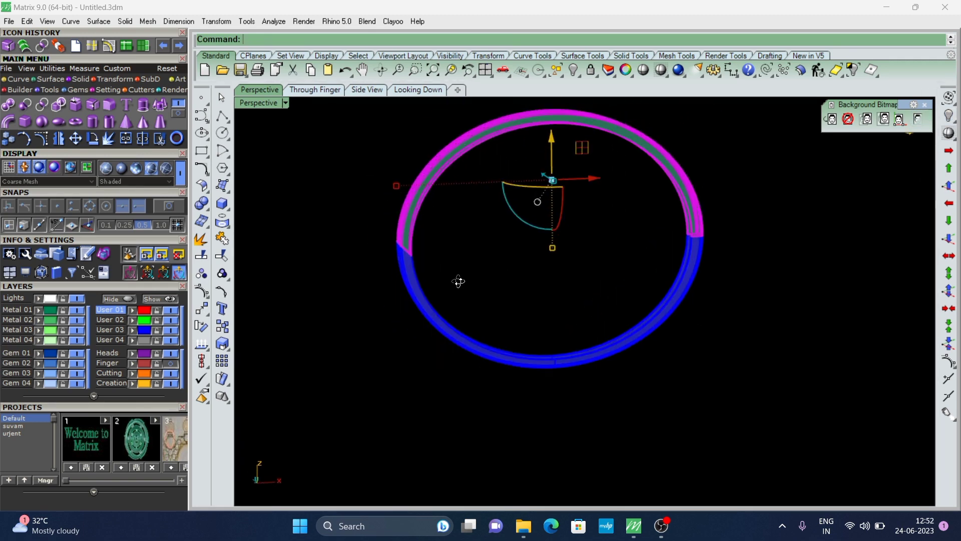
{"action": "right_click_drag", "start_coordinate": [457, 279], "coordinate": [399, 275]}
{"action": "key", "text": "ctrl+shift+h"}
{"action": "mouse_move", "coordinate": [279, 335]}
{"action": "right_mouse_down"}
{"action": "mouse_move", "coordinate": [539, 256]}
{"action": "mouse_move", "coordinate": [470, 266]}
{"action": "mouse_move", "coordinate": [852, 13]}
{"action": "right_mouse_up"}
{"action": "left_click", "coordinate": [540, 257]}
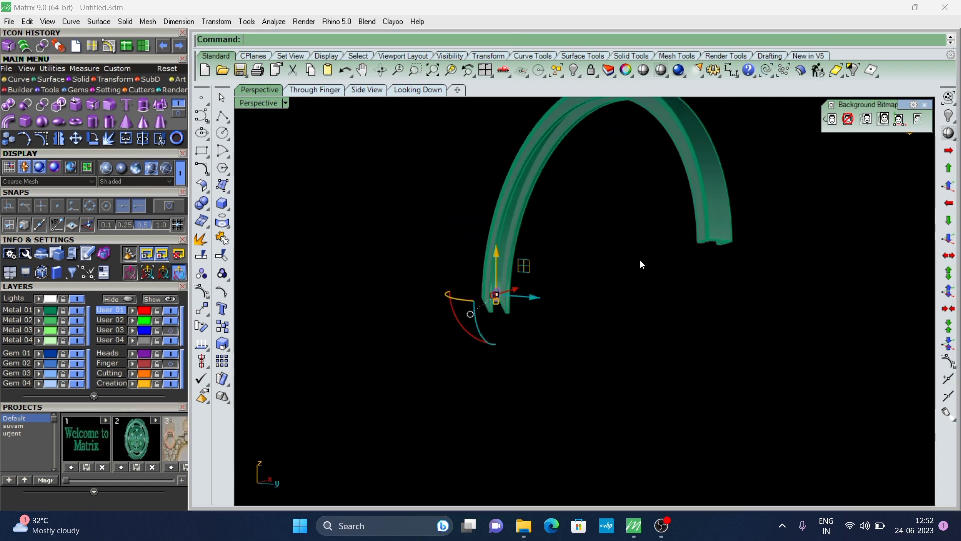
{"action": "mouse_move", "coordinate": [641, 264]}
{"action": "right_mouse_down"}
{"action": "mouse_move", "coordinate": [506, 275]}
{"action": "mouse_move", "coordinate": [629, 330]}
{"action": "mouse_move", "coordinate": [506, 311]}
{"action": "mouse_move", "coordinate": [247, 307]}
{"action": "mouse_move", "coordinate": [365, 318]}
{"action": "mouse_move", "coordinate": [515, 374]}
{"action": "mouse_move", "coordinate": [520, 364]}
{"action": "mouse_move", "coordinate": [454, 386]}
{"action": "mouse_move", "coordinate": [537, 231]}
{"action": "mouse_move", "coordinate": [483, 316]}
{"action": "mouse_move", "coordinate": [521, 317]}
{"action": "mouse_move", "coordinate": [579, 397]}
{"action": "mouse_move", "coordinate": [521, 404]}
{"action": "mouse_move", "coordinate": [462, 294]}
{"action": "right_mouse_up"}
{"action": "key", "text": "ctrl+v"}
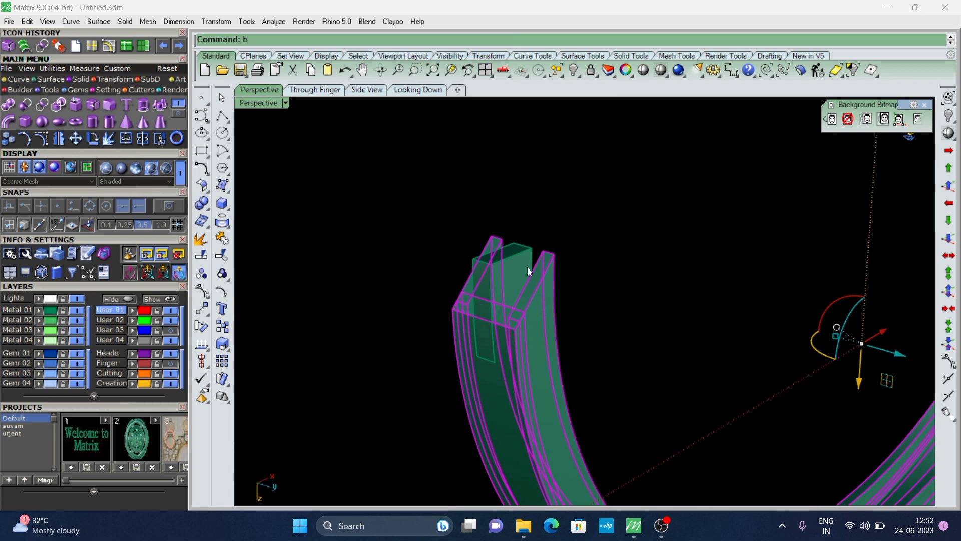
Step: Subtract the pasted piece from the band and delete the leftover end piece
{"action": "key", "text": "Return"}
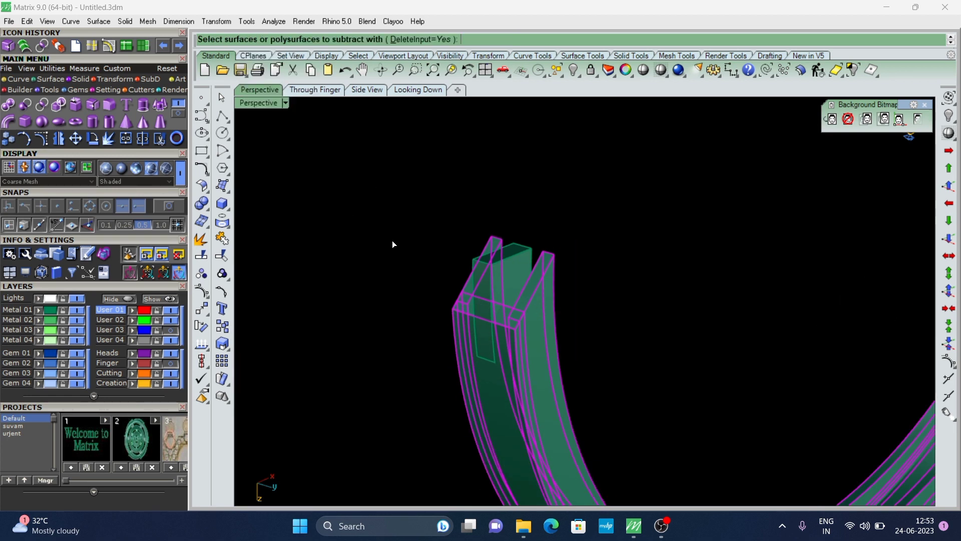
{"action": "mouse_move", "coordinate": [392, 240]}
{"action": "right_mouse_down"}
{"action": "mouse_move", "coordinate": [529, 247]}
{"action": "mouse_move", "coordinate": [545, 374]}
{"action": "mouse_move", "coordinate": [689, 294]}
{"action": "mouse_move", "coordinate": [486, 300]}
{"action": "mouse_move", "coordinate": [611, 289]}
{"action": "mouse_move", "coordinate": [558, 233]}
{"action": "mouse_move", "coordinate": [537, 335]}
{"action": "right_mouse_up"}
{"action": "key", "text": "Return"}
{"action": "left_click", "coordinate": [536, 334]}
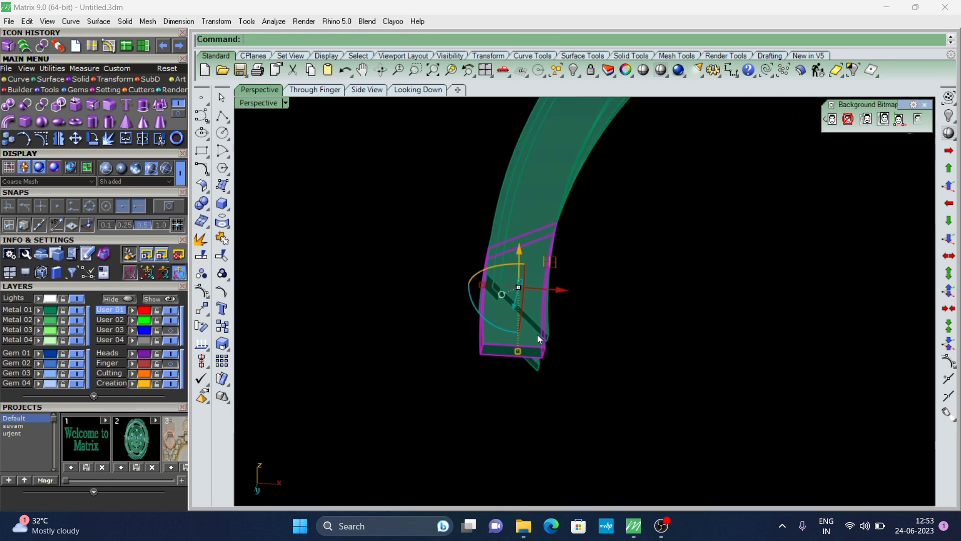
{"action": "key", "text": "Delete"}
Step: Extract the front face of the band's middle hinge tongue as a separate surface
{"action": "mouse_move", "coordinate": [599, 274]}
{"action": "right_mouse_down"}
{"action": "mouse_move", "coordinate": [429, 365]}
{"action": "mouse_move", "coordinate": [580, 346]}
{"action": "right_mouse_up"}
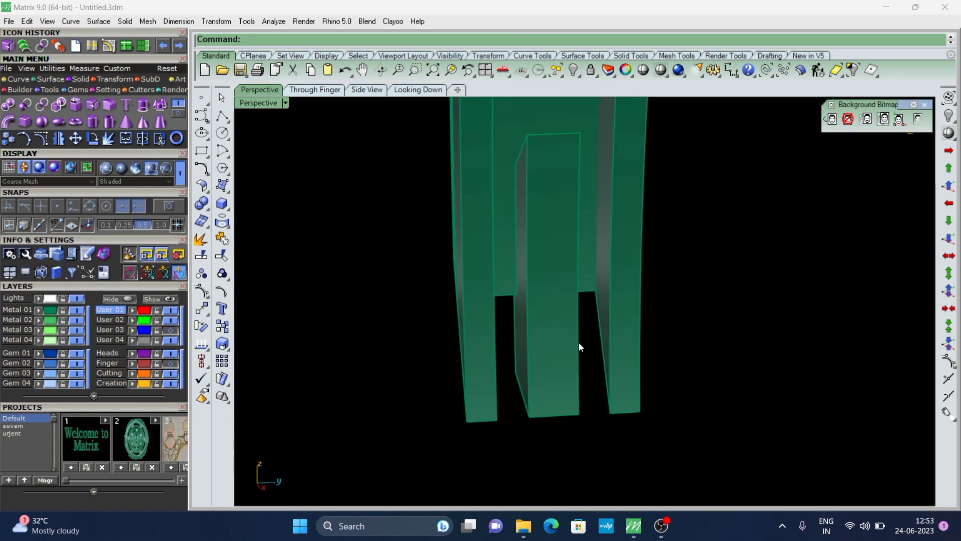
{"action": "mouse_move", "coordinate": [341, 306]}
{"action": "right_mouse_down"}
{"action": "mouse_move", "coordinate": [531, 234]}
{"action": "mouse_move", "coordinate": [531, 350]}
{"action": "mouse_move", "coordinate": [494, 311]}
{"action": "mouse_move", "coordinate": [529, 319]}
{"action": "mouse_move", "coordinate": [494, 300]}
{"action": "mouse_move", "coordinate": [541, 332]}
{"action": "right_mouse_up"}
{"action": "left_click", "coordinate": [537, 235]}
{"action": "key", "text": "Return"}
{"action": "mouse_move", "coordinate": [595, 284]}
{"action": "right_mouse_down"}
{"action": "mouse_move", "coordinate": [551, 282]}
{"action": "mouse_move", "coordinate": [525, 329]}
{"action": "right_mouse_up"}
{"action": "type", "text": "e"}
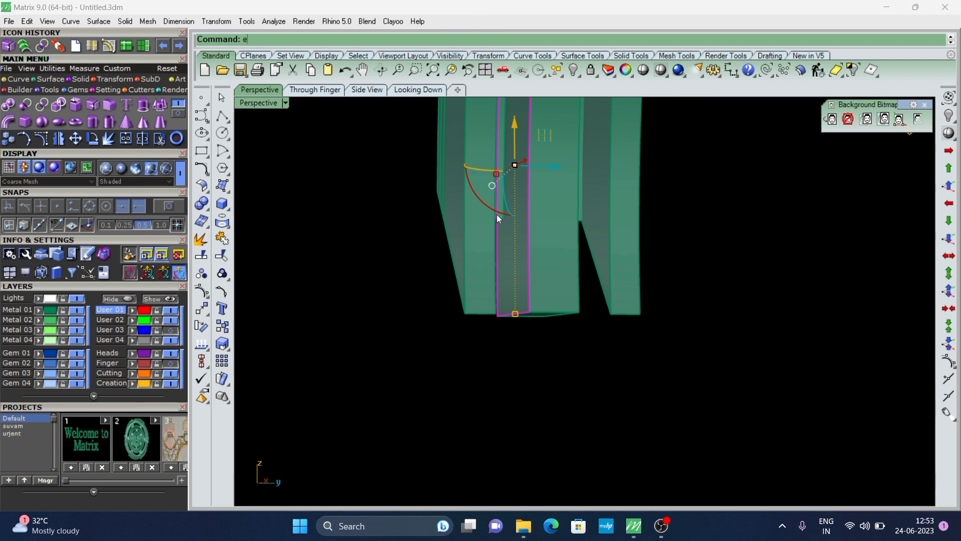
Step: Extrude the extracted tongue face one-sided (BothSides=No) about 1 unit into a red solid
{"action": "type", "text": "x"}
{"action": "key", "text": "Return"}
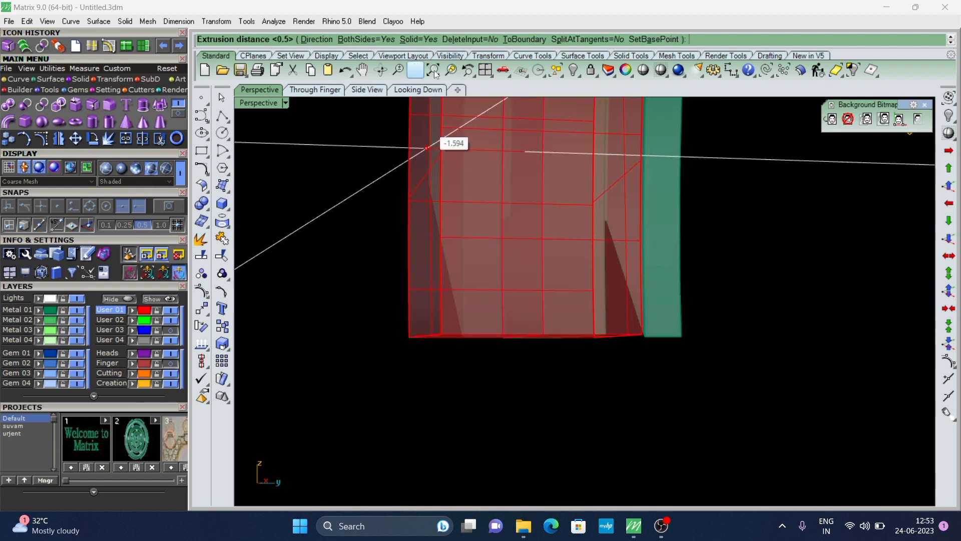
{"action": "left_click", "coordinate": [389, 42]}
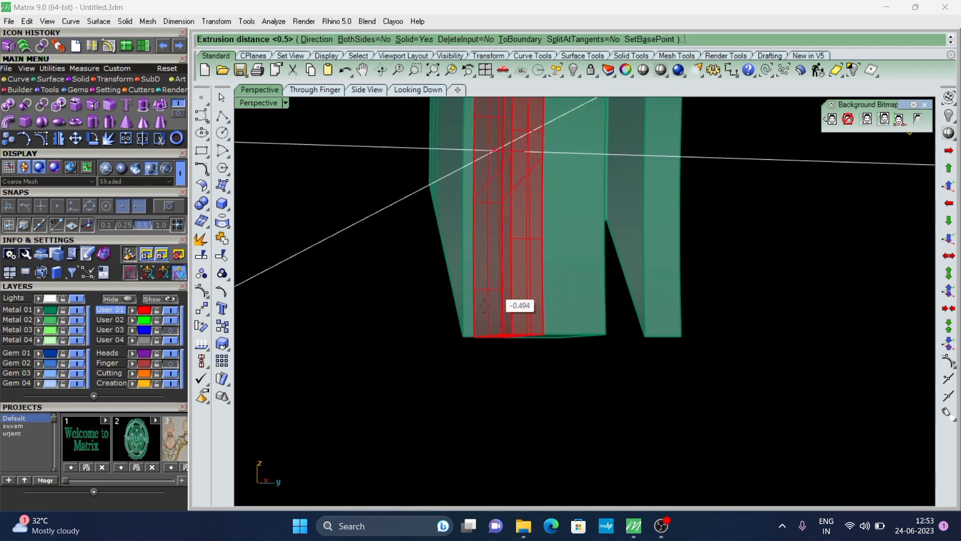
{"action": "mouse_move", "coordinate": [436, 324]}
{"action": "right_mouse_down"}
{"action": "mouse_move", "coordinate": [424, 298]}
{"action": "mouse_move", "coordinate": [450, 290]}
{"action": "right_mouse_up"}
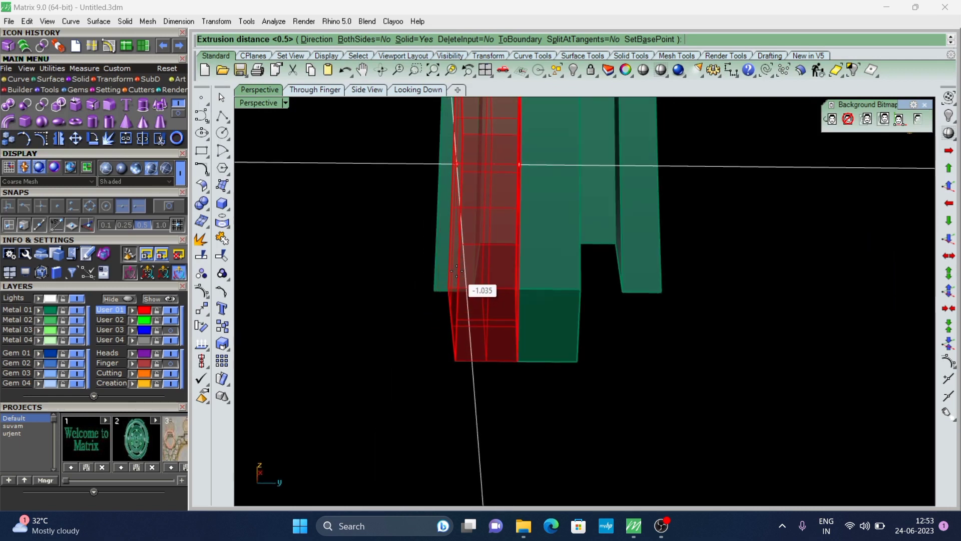
{"action": "left_click", "coordinate": [456, 271]}
{"action": "mouse_move", "coordinate": [463, 320]}
{"action": "right_mouse_down"}
{"action": "mouse_move", "coordinate": [524, 408]}
{"action": "mouse_move", "coordinate": [500, 414]}
{"action": "mouse_move", "coordinate": [562, 322]}
{"action": "mouse_move", "coordinate": [596, 161]}
{"action": "mouse_move", "coordinate": [562, 176]}
{"action": "mouse_move", "coordinate": [511, 326]}
{"action": "mouse_move", "coordinate": [440, 339]}
{"action": "right_mouse_up"}
{"action": "left_click", "coordinate": [441, 339]}
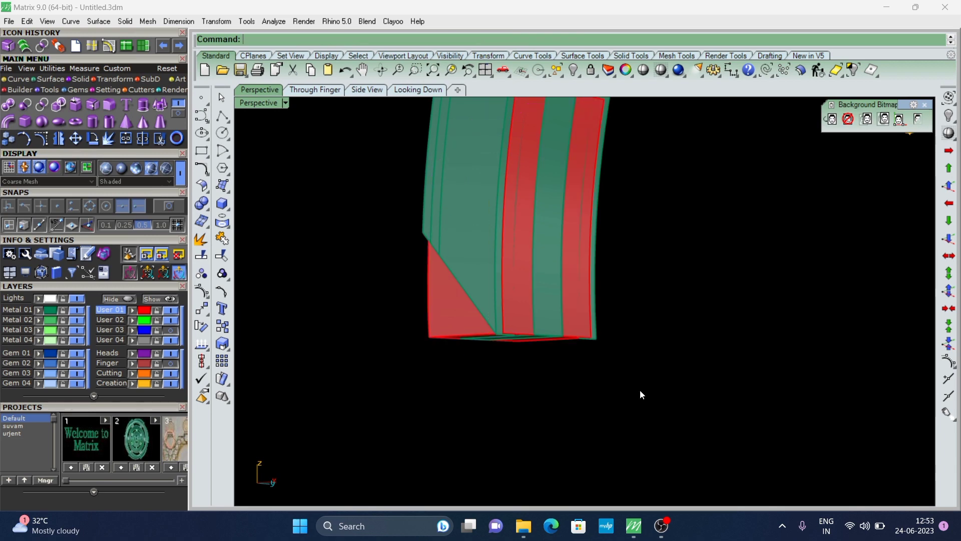
{"action": "mouse_move", "coordinate": [641, 395]}
{"action": "right_mouse_down"}
{"action": "mouse_move", "coordinate": [521, 322]}
{"action": "mouse_move", "coordinate": [523, 306]}
{"action": "mouse_move", "coordinate": [568, 398]}
{"action": "mouse_move", "coordinate": [544, 210]}
{"action": "mouse_move", "coordinate": [543, 242]}
{"action": "mouse_move", "coordinate": [446, 233]}
{"action": "right_mouse_up"}
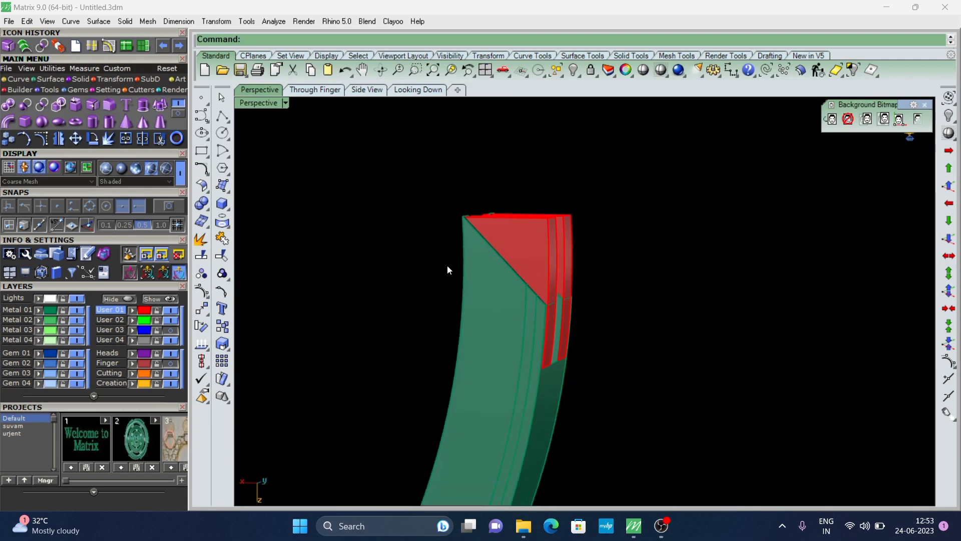
{"action": "type", "text": "Li"}
Step: With End snap on, draw the first edge line between block corners
{"action": "key", "text": "Return"}
{"action": "scroll", "coordinate": [579, 290], "scroll_direction": "up", "scroll_amount": 3}
{"action": "scroll", "coordinate": [579, 290], "scroll_direction": "up", "scroll_amount": 2}
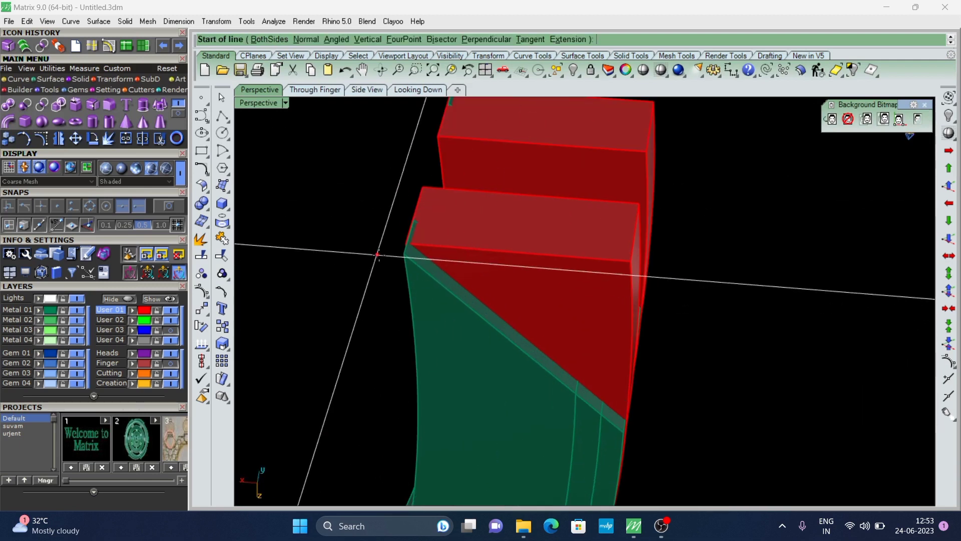
{"action": "left_click", "coordinate": [159, 211]}
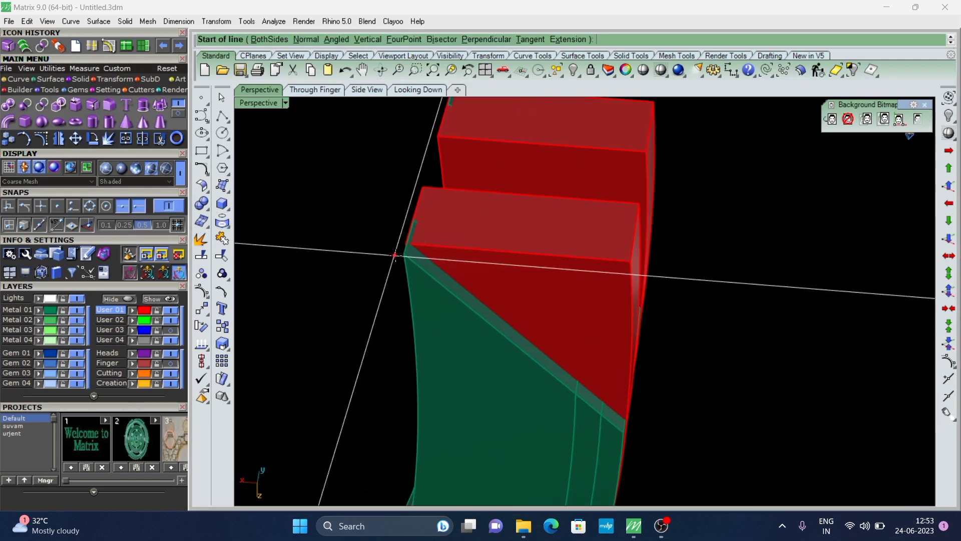
{"action": "left_click", "coordinate": [404, 254]}
{"action": "left_click", "coordinate": [634, 425]}
{"action": "key", "text": "Return"}
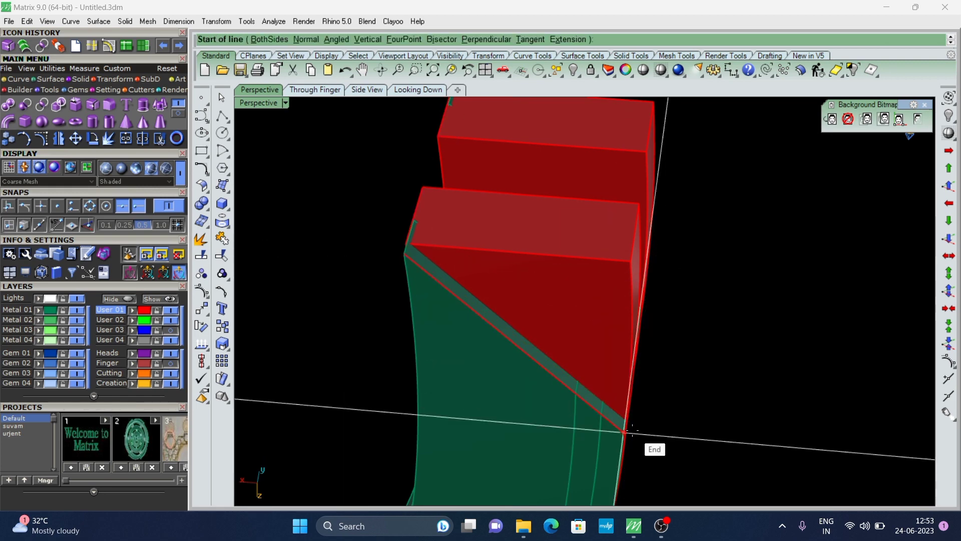
{"action": "key", "text": "Escape"}
Step: Draw a second edge line from a corner of the other block
{"action": "scroll", "coordinate": [629, 336], "scroll_direction": "down", "scroll_amount": 3}
{"action": "mouse_move", "coordinate": [628, 330]}
{"action": "right_mouse_down"}
{"action": "mouse_move", "coordinate": [629, 358]}
{"action": "mouse_move", "coordinate": [619, 240]}
{"action": "right_mouse_up"}
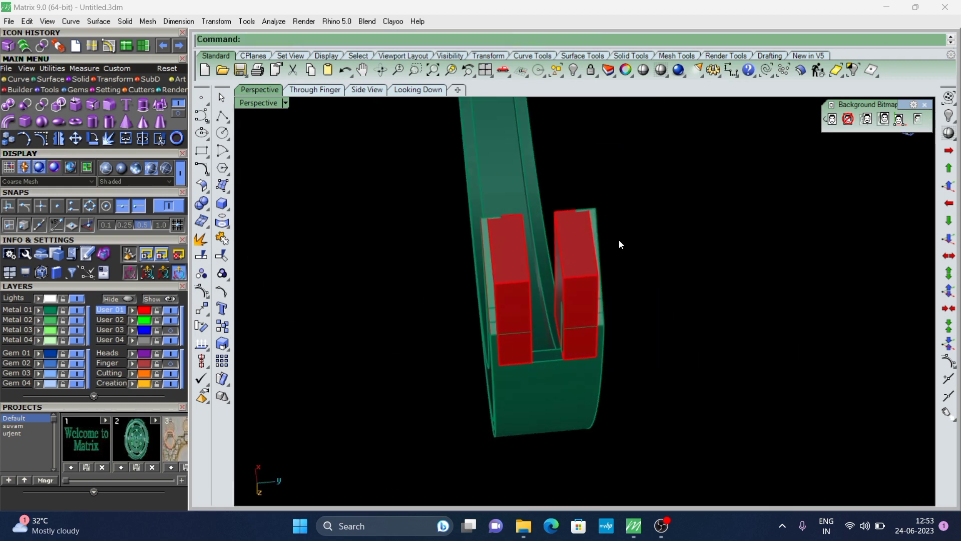
{"action": "key", "text": "Return"}
{"action": "scroll", "coordinate": [619, 239], "scroll_direction": "up", "scroll_amount": 3}
{"action": "left_click", "coordinate": [577, 199]}
{"action": "scroll", "coordinate": [581, 203], "scroll_direction": "down", "scroll_amount": 2}
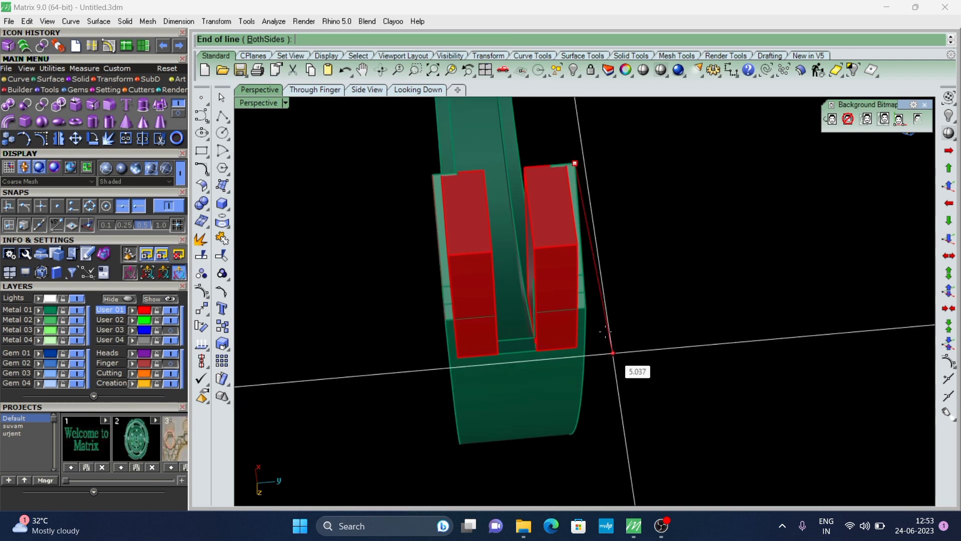
{"action": "key", "text": "Return"}
{"action": "key", "text": "Escape"}
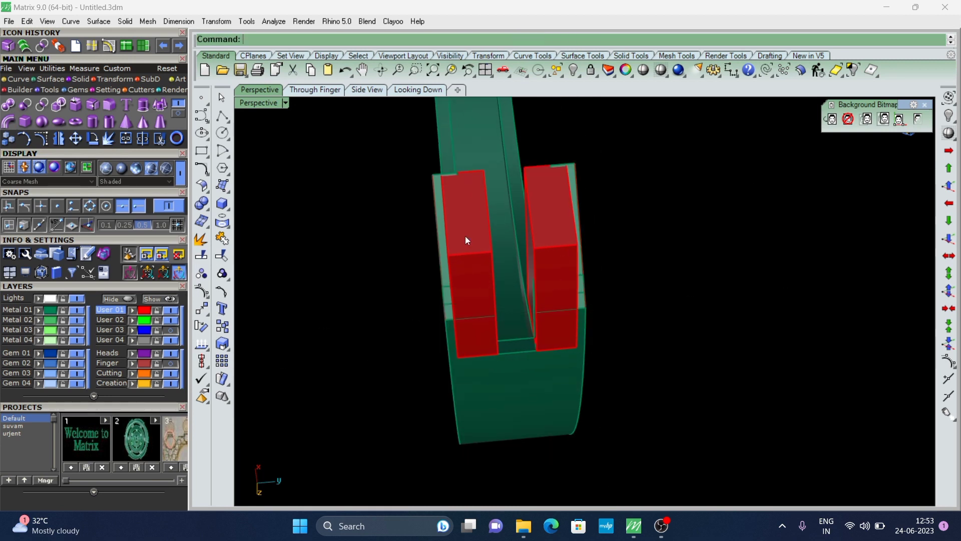
Step: Move both blocks onto the Metal 02 layer and loft a surface between the two lines
{"action": "left_click", "coordinate": [531, 253], "text": "shift"}
{"action": "left_click", "coordinate": [40, 319]}
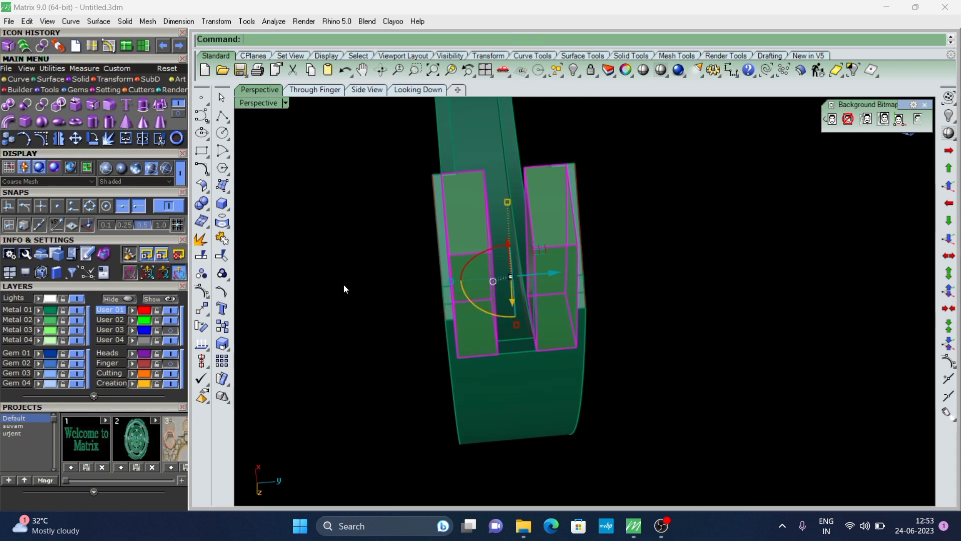
{"action": "scroll", "coordinate": [437, 273], "scroll_direction": "up", "scroll_amount": 2}
{"action": "left_click", "coordinate": [452, 253]}
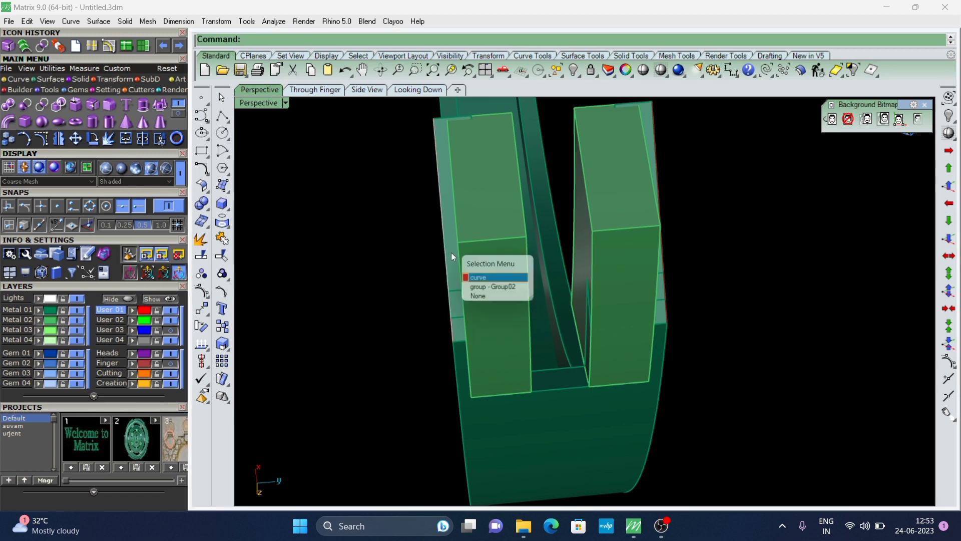
{"action": "left_click", "coordinate": [467, 281]}
{"action": "scroll", "coordinate": [663, 280], "scroll_direction": "up", "scroll_amount": 2}
{"action": "scroll", "coordinate": [647, 295], "scroll_direction": "down", "scroll_amount": 3}
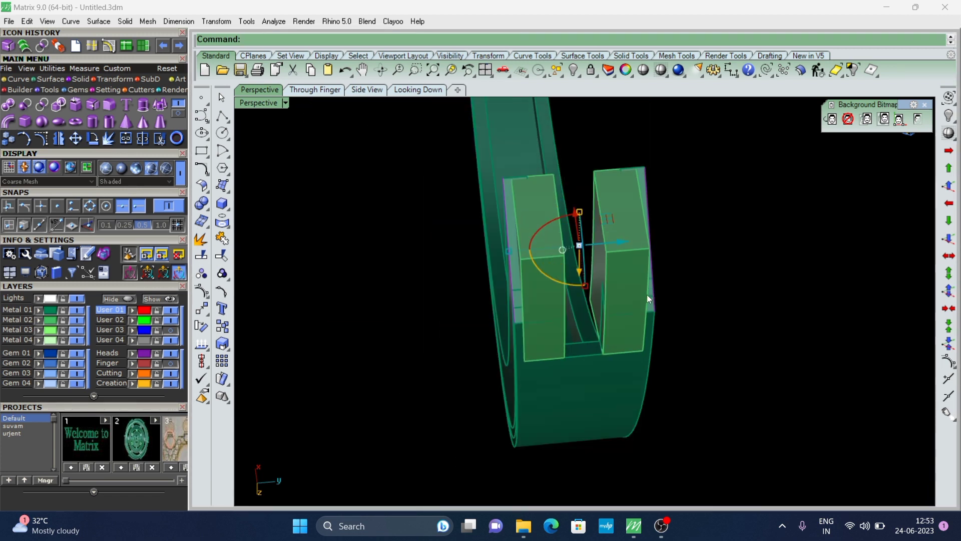
{"action": "type", "text": "ll"}
{"action": "key", "text": "Return"}
{"action": "key", "text": "Return"}
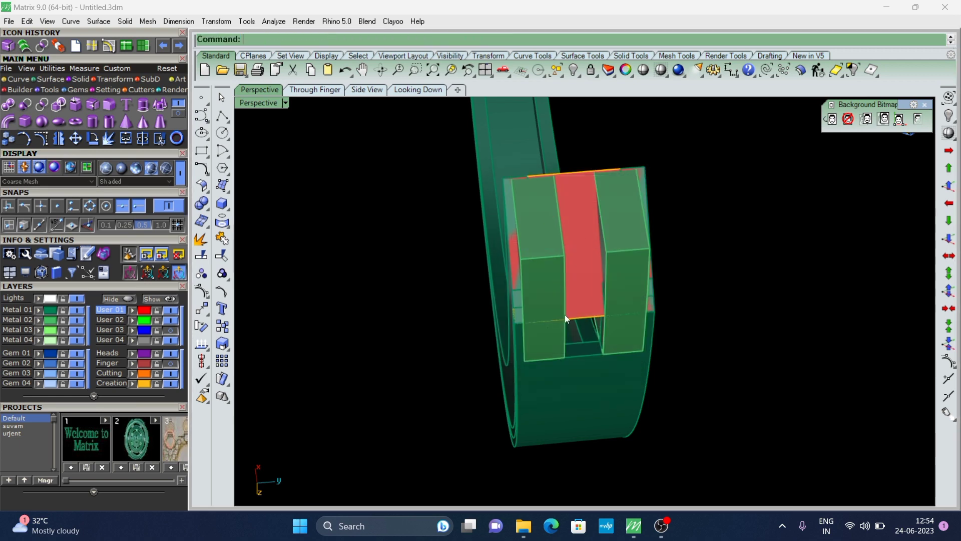
Step: Extend the lofted surface past each of its four edges
{"action": "right_click_drag", "start_coordinate": [701, 273], "coordinate": [593, 269]}
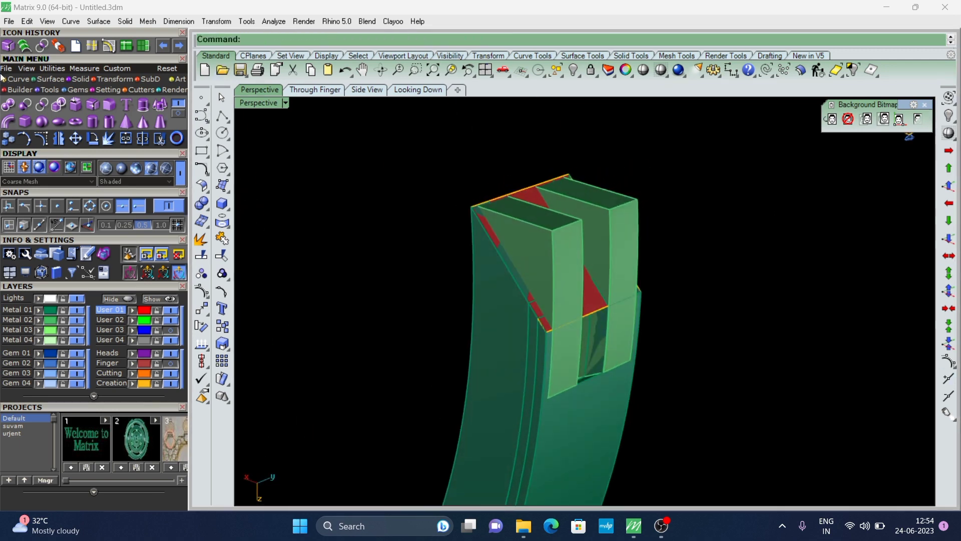
{"action": "left_click", "coordinate": [136, 46]}
{"action": "scroll", "coordinate": [578, 303], "scroll_direction": "up", "scroll_amount": 2}
{"action": "left_click", "coordinate": [596, 316]}
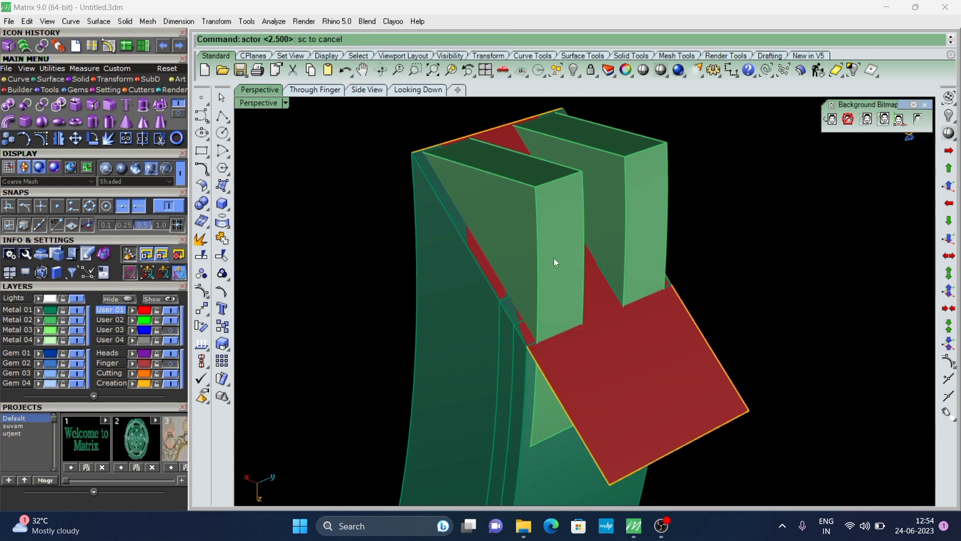
{"action": "key", "text": "Return"}
{"action": "key", "text": "Return"}
{"action": "left_click", "coordinate": [500, 126]}
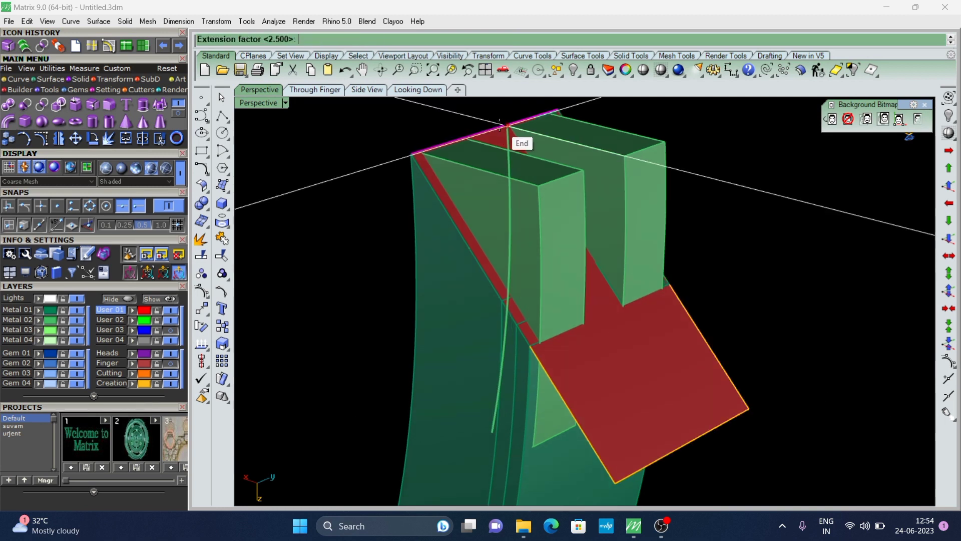
{"action": "key", "text": "Return"}
{"action": "left_click", "coordinate": [548, 369]}
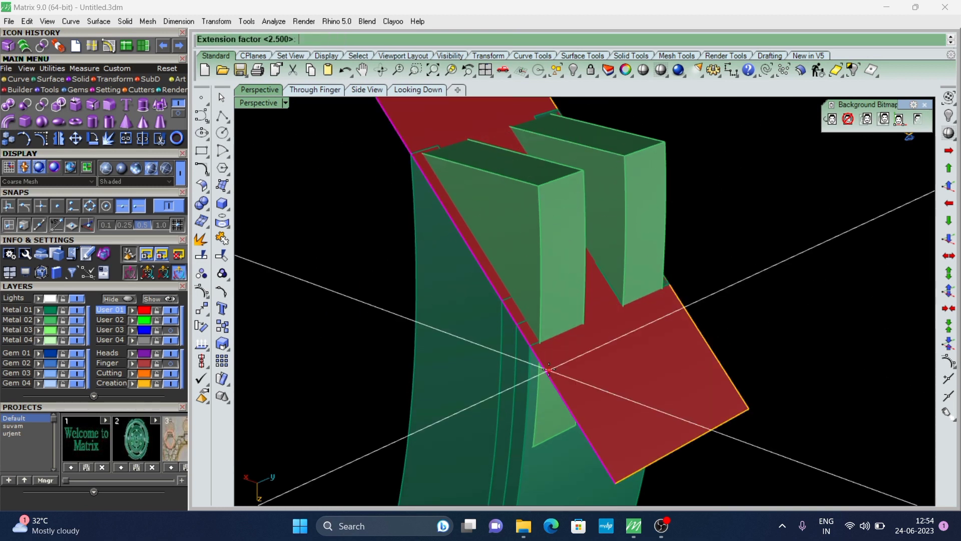
{"action": "key", "text": "Return"}
{"action": "left_click", "coordinate": [682, 301]}
{"action": "key", "text": "Return"}
Step: Split the two green knuckle blocks using the red surface as the cutter
{"action": "left_click", "coordinate": [569, 251]}
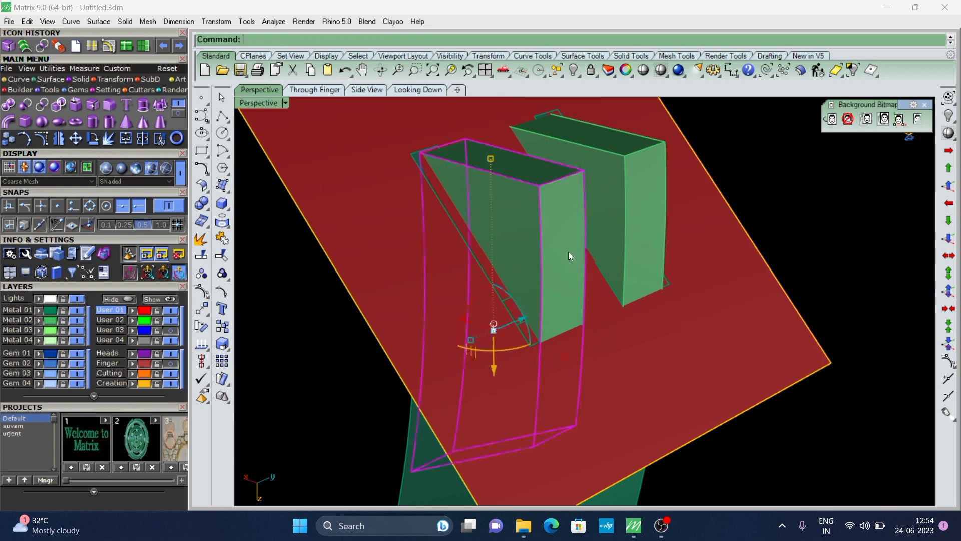
{"action": "left_click", "coordinate": [638, 210], "text": "shift"}
{"action": "type", "text": "bb"}
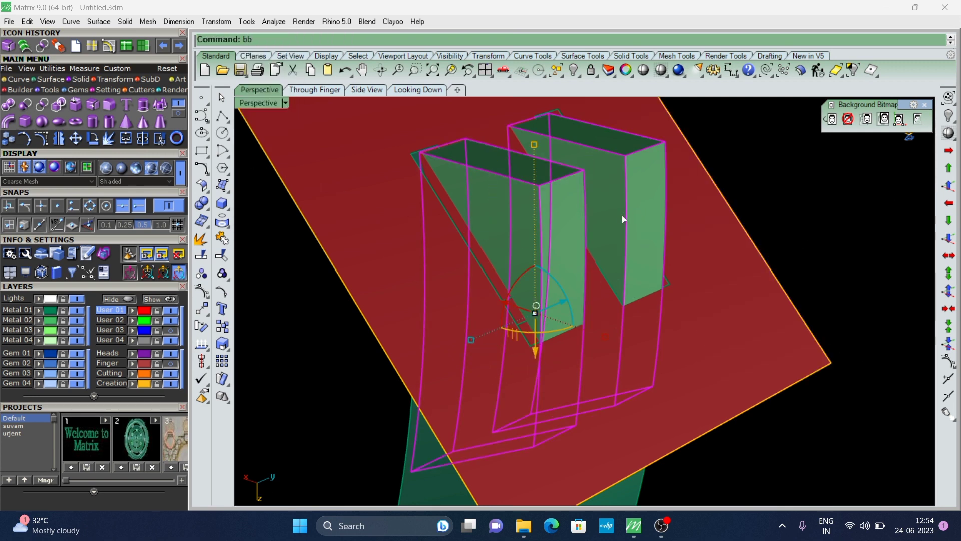
{"action": "key", "text": "Return"}
{"action": "left_click", "coordinate": [310, 178]}
{"action": "key", "text": "Return"}
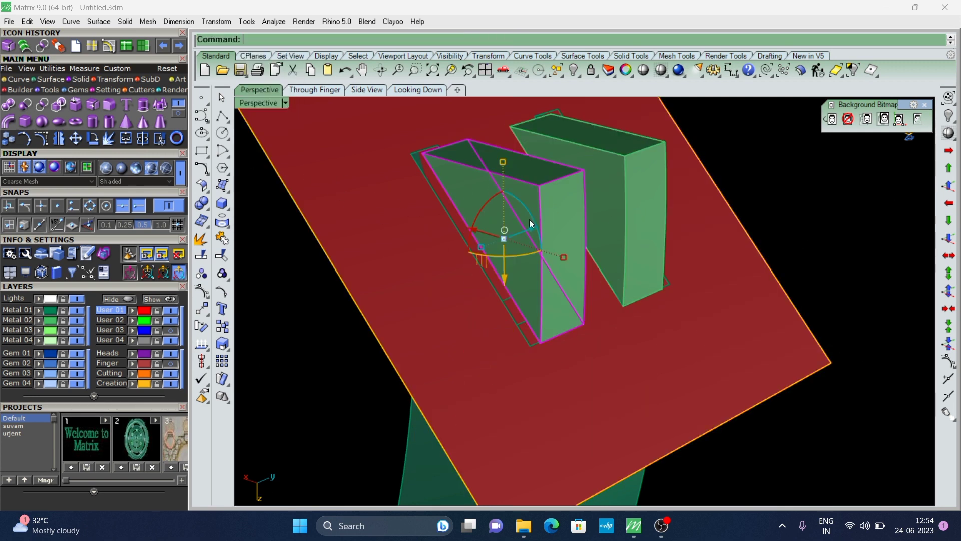
Step: Delete the red cutting surface
{"action": "left_click", "coordinate": [647, 161]}
{"action": "scroll", "coordinate": [527, 208], "scroll_direction": "down", "scroll_amount": 5}
{"action": "right_click_drag", "start_coordinate": [527, 208], "coordinate": [480, 230]}
{"action": "left_click", "coordinate": [468, 185]}
{"action": "type", "text": "d"}
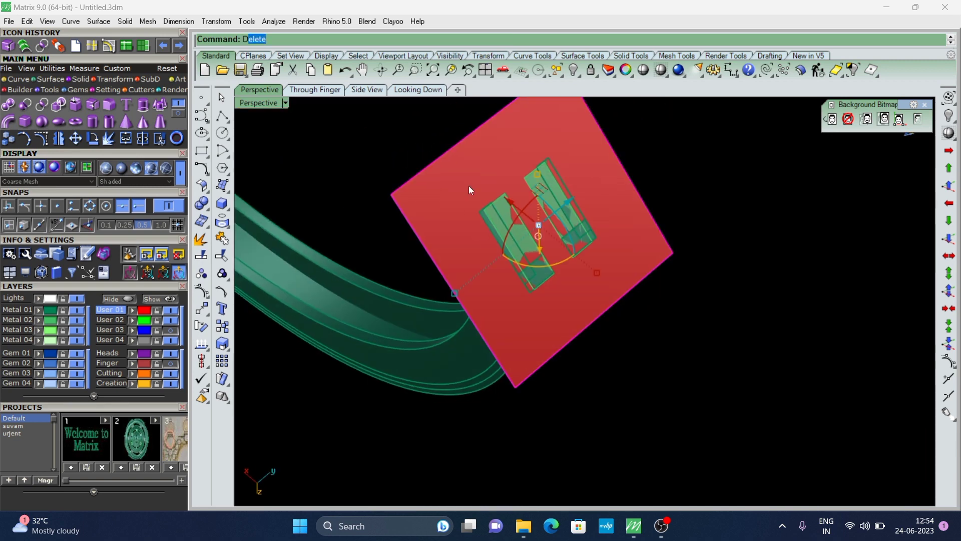
{"action": "key", "text": "Return"}
{"action": "mouse_move", "coordinate": [468, 185]}
{"action": "right_mouse_down"}
{"action": "mouse_move", "coordinate": [526, 359]}
{"action": "mouse_move", "coordinate": [564, 214]}
{"action": "mouse_move", "coordinate": [576, 272]}
{"action": "mouse_move", "coordinate": [532, 353]}
{"action": "mouse_move", "coordinate": [485, 276]}
{"action": "right_mouse_up"}
{"action": "left_click_drag", "start_coordinate": [692, 265], "coordinate": [421, 389]}
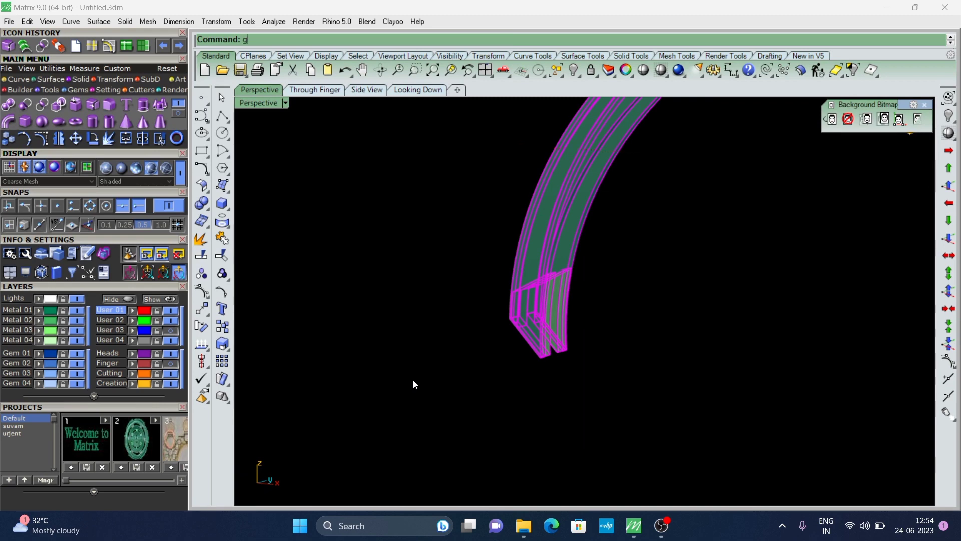
Step: Nudge the green band half slightly upward along Z with the gumball arrow
{"action": "key", "text": "Escape"}
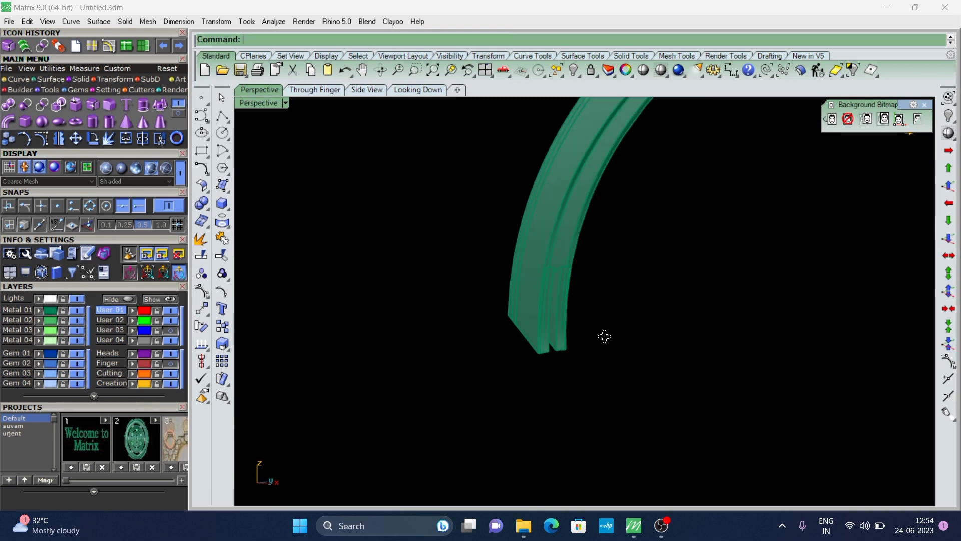
{"action": "mouse_move", "coordinate": [605, 337]}
{"action": "right_mouse_down"}
{"action": "mouse_move", "coordinate": [593, 395]}
{"action": "mouse_move", "coordinate": [567, 216]}
{"action": "mouse_move", "coordinate": [701, 150]}
{"action": "right_mouse_up"}
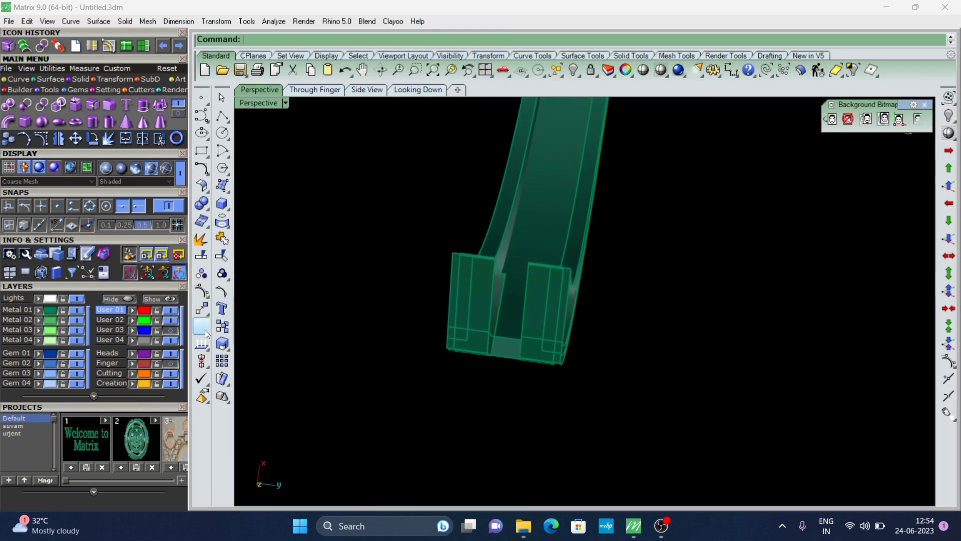
{"action": "mouse_move", "coordinate": [562, 157]}
{"action": "right_mouse_down"}
{"action": "mouse_move", "coordinate": [691, 271]}
{"action": "mouse_move", "coordinate": [533, 469]}
{"action": "mouse_move", "coordinate": [575, 135]}
{"action": "mouse_move", "coordinate": [397, 216]}
{"action": "right_mouse_up"}
{"action": "scroll", "coordinate": [486, 157], "scroll_direction": "up", "scroll_amount": 5}
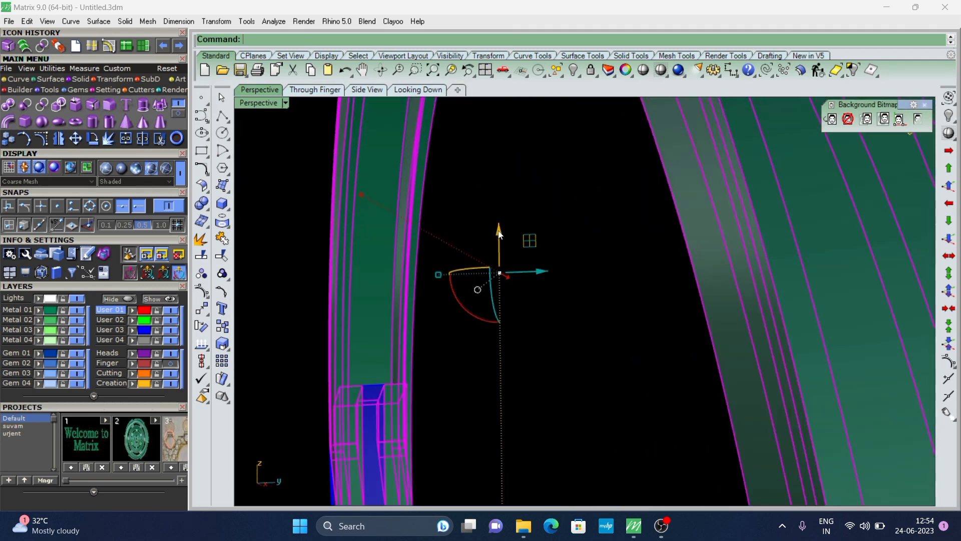
{"action": "left_click_drag", "start_coordinate": [499, 225], "coordinate": [498, 201]}
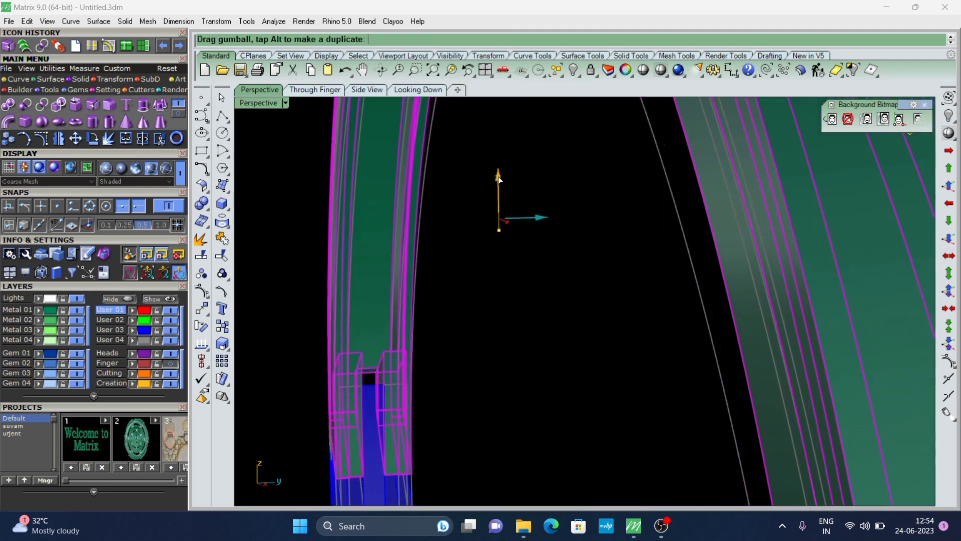
{"action": "key", "text": "Escape"}
{"action": "scroll", "coordinate": [543, 299], "scroll_direction": "down", "scroll_amount": 5}
{"action": "scroll", "coordinate": [505, 223], "scroll_direction": "up", "scroll_amount": 2}
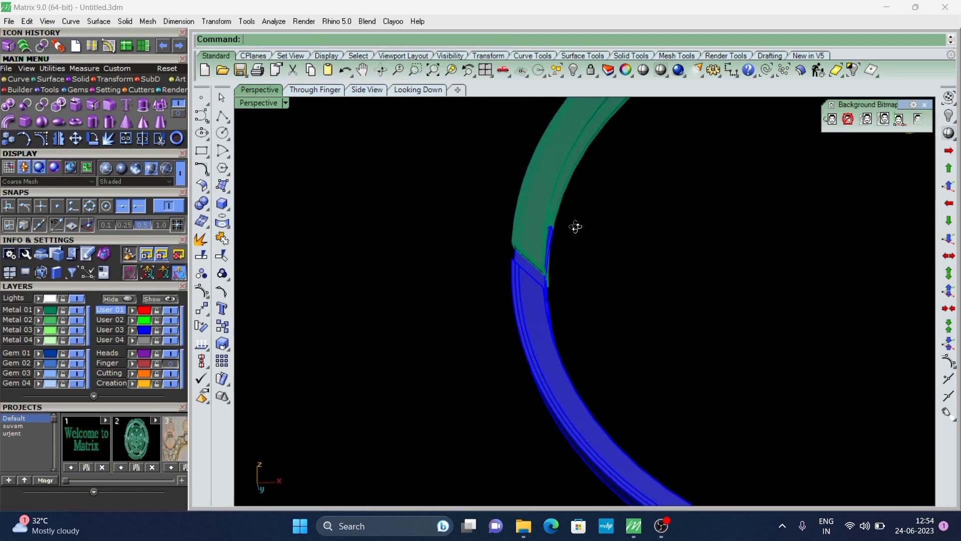
Step: Switch to working-shade display and extrude the small circle into a pin cylinder
{"action": "mouse_move", "coordinate": [505, 224]}
{"action": "right_mouse_down"}
{"action": "mouse_move", "coordinate": [422, 331]}
{"action": "mouse_move", "coordinate": [365, 311]}
{"action": "mouse_move", "coordinate": [275, 305]}
{"action": "mouse_move", "coordinate": [588, 339]}
{"action": "mouse_move", "coordinate": [741, 328]}
{"action": "mouse_move", "coordinate": [627, 371]}
{"action": "right_mouse_up"}
{"action": "scroll", "coordinate": [383, 272], "scroll_direction": "up", "scroll_amount": 3}
{"action": "left_click", "coordinate": [131, 173]}
{"action": "left_click", "coordinate": [567, 353]}
{"action": "right_click_drag", "start_coordinate": [568, 353], "coordinate": [468, 255]}
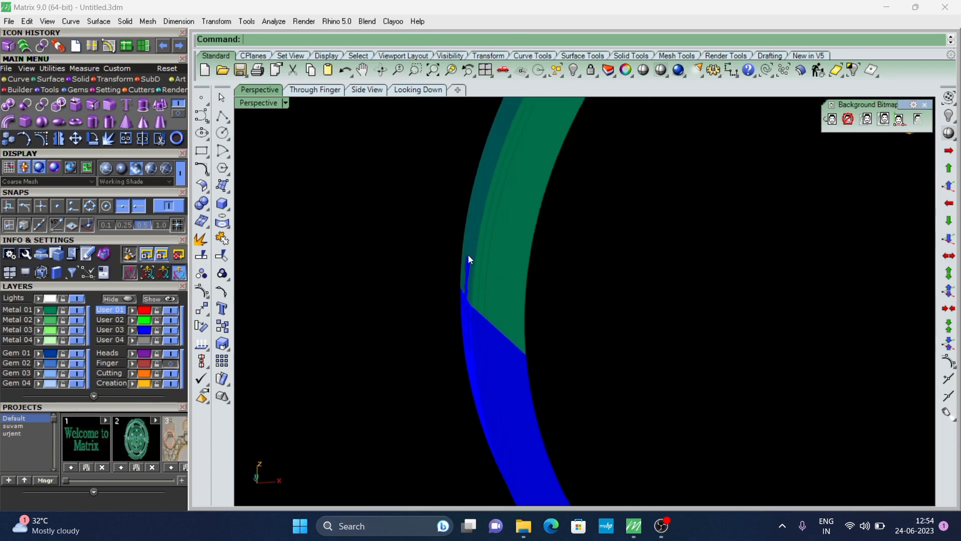
{"action": "left_click", "coordinate": [331, 93]}
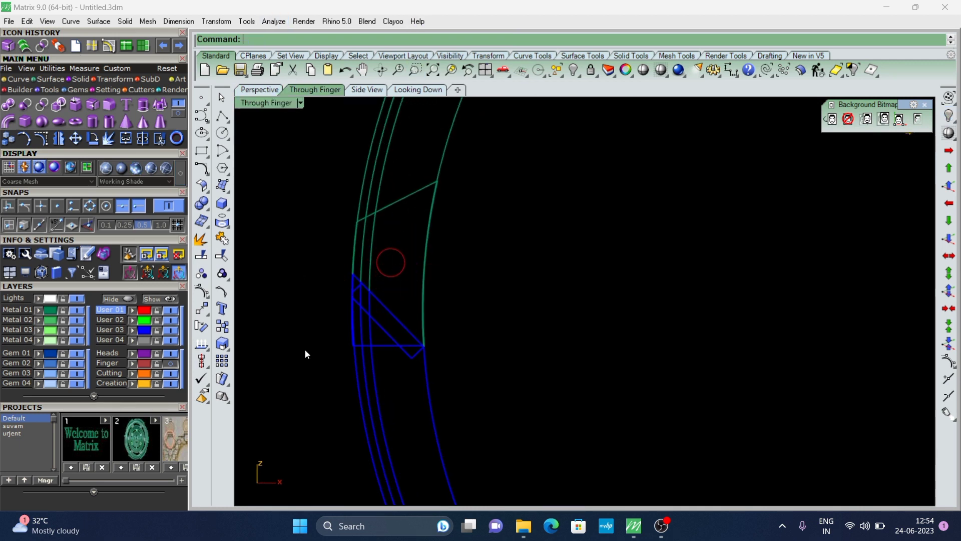
{"action": "scroll", "coordinate": [385, 255], "scroll_direction": "up", "scroll_amount": 2}
{"action": "scroll", "coordinate": [392, 238], "scroll_direction": "down", "scroll_amount": 2}
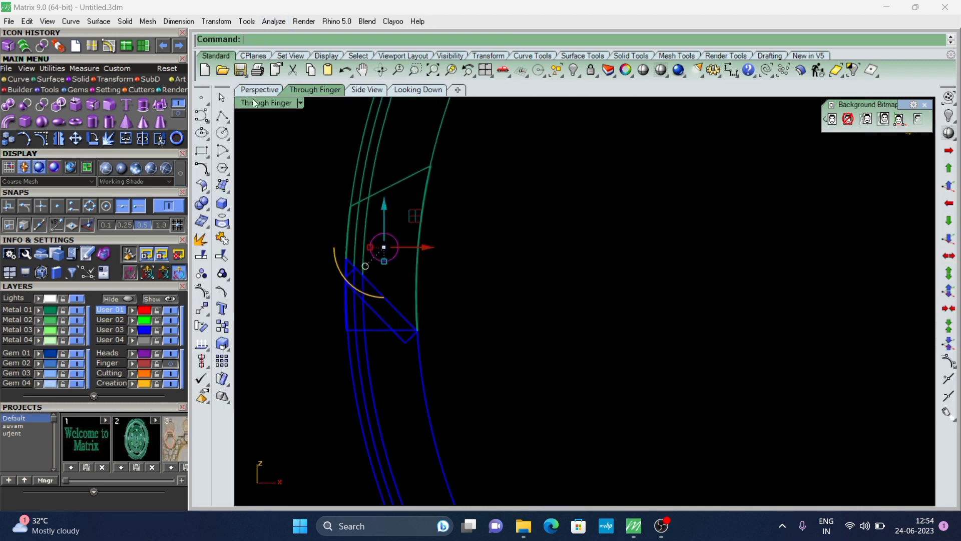
{"action": "left_click", "coordinate": [259, 90]}
{"action": "mouse_move", "coordinate": [371, 245]}
{"action": "right_mouse_down"}
{"action": "mouse_move", "coordinate": [483, 287]}
{"action": "mouse_move", "coordinate": [482, 269]}
{"action": "right_mouse_up"}
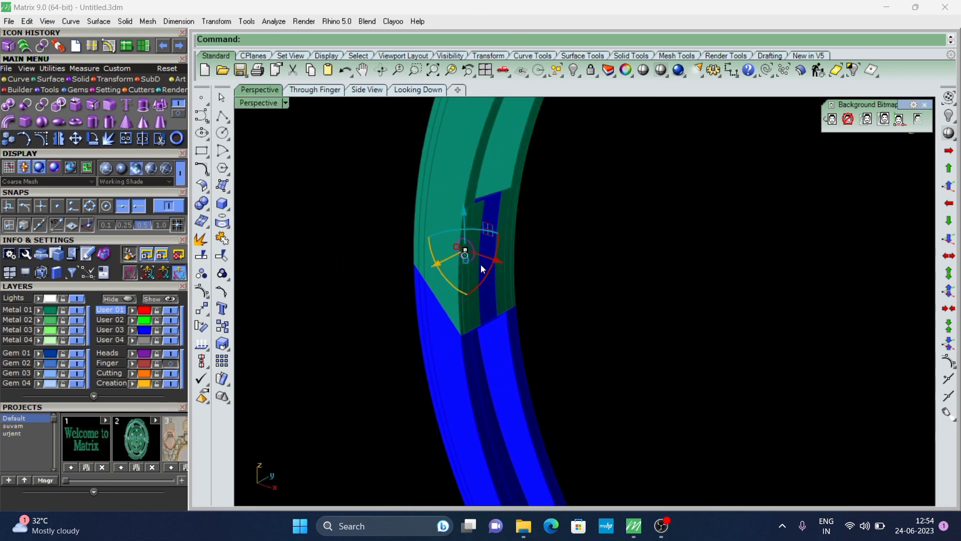
{"action": "type", "text": "ec"}
{"action": "key", "text": "Return"}
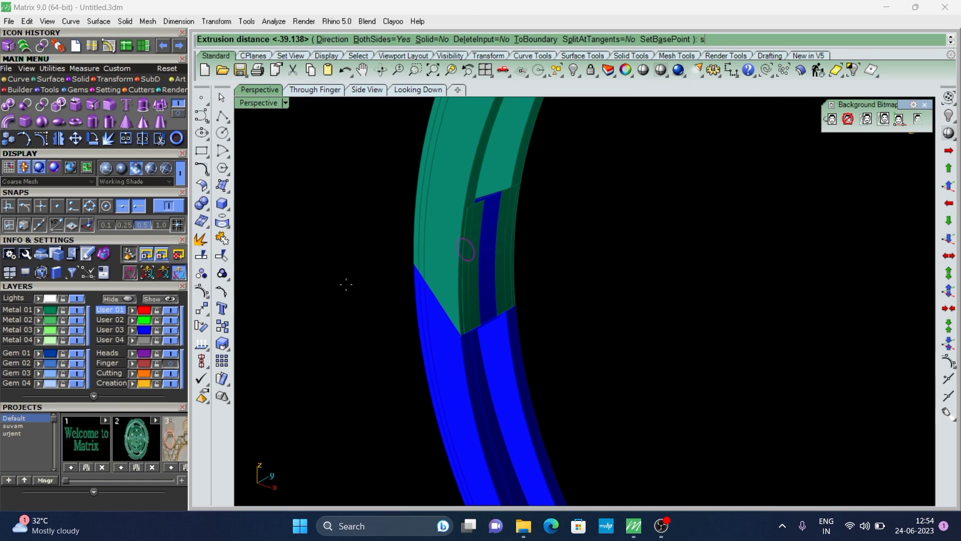
{"action": "left_click", "coordinate": [349, 284]}
Step: Boolean-subtract the pin cylinder from the surrounding ring parts to leave a hole
{"action": "mouse_move", "coordinate": [417, 251]}
{"action": "right_mouse_down"}
{"action": "mouse_move", "coordinate": [492, 317]}
{"action": "mouse_move", "coordinate": [455, 210]}
{"action": "right_mouse_up"}
{"action": "left_click_drag", "start_coordinate": [553, 332], "coordinate": [444, 356]}
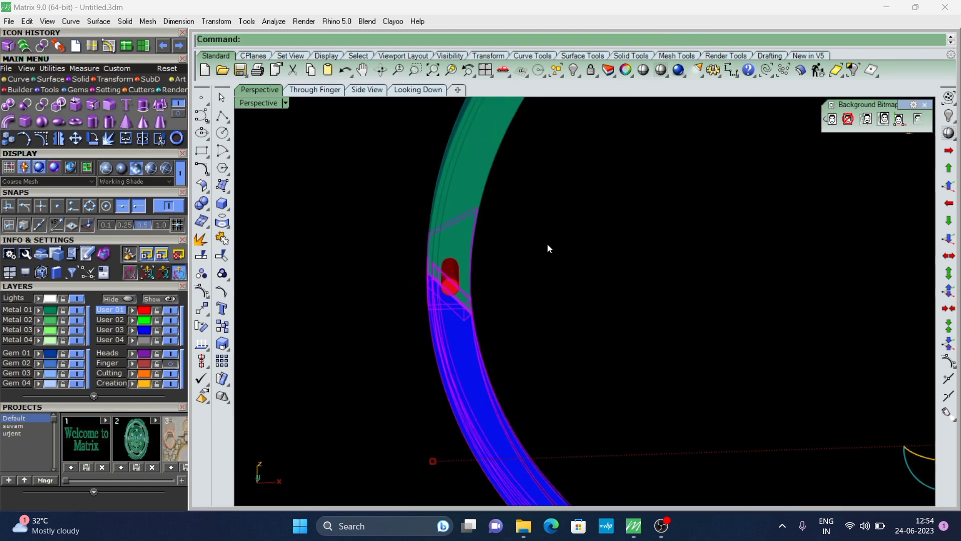
{"action": "left_click_drag", "start_coordinate": [548, 244], "coordinate": [420, 188]}
{"action": "key", "text": "Return"}
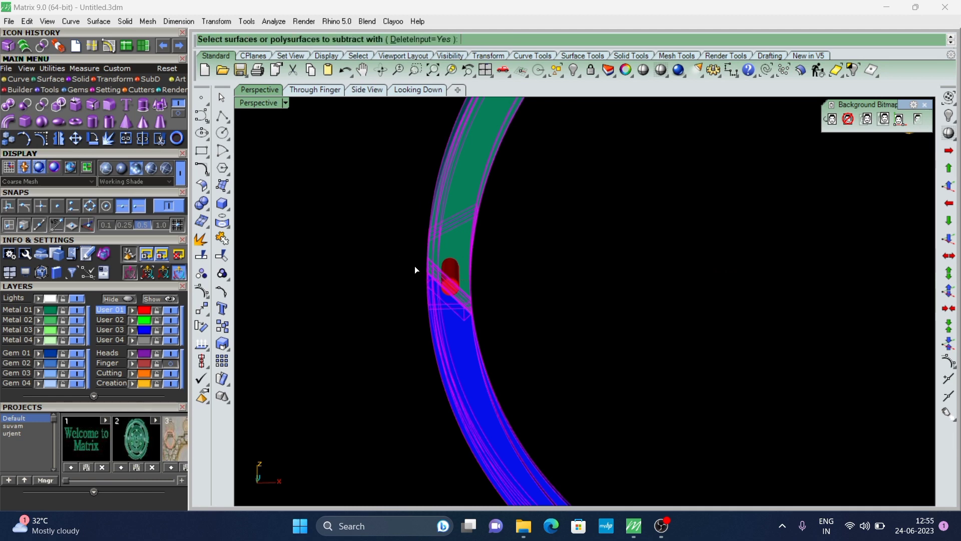
{"action": "mouse_move", "coordinate": [414, 266]}
{"action": "right_mouse_down"}
{"action": "mouse_move", "coordinate": [550, 277]}
{"action": "mouse_move", "coordinate": [387, 299]}
{"action": "mouse_move", "coordinate": [491, 308]}
{"action": "mouse_move", "coordinate": [459, 252]}
{"action": "right_mouse_up"}
{"action": "left_click", "coordinate": [381, 294]}
{"action": "key", "text": "Return"}
Step: In the Through Finger view, select the upper half of the ring
{"action": "scroll", "coordinate": [371, 344], "scroll_direction": "down", "scroll_amount": 5}
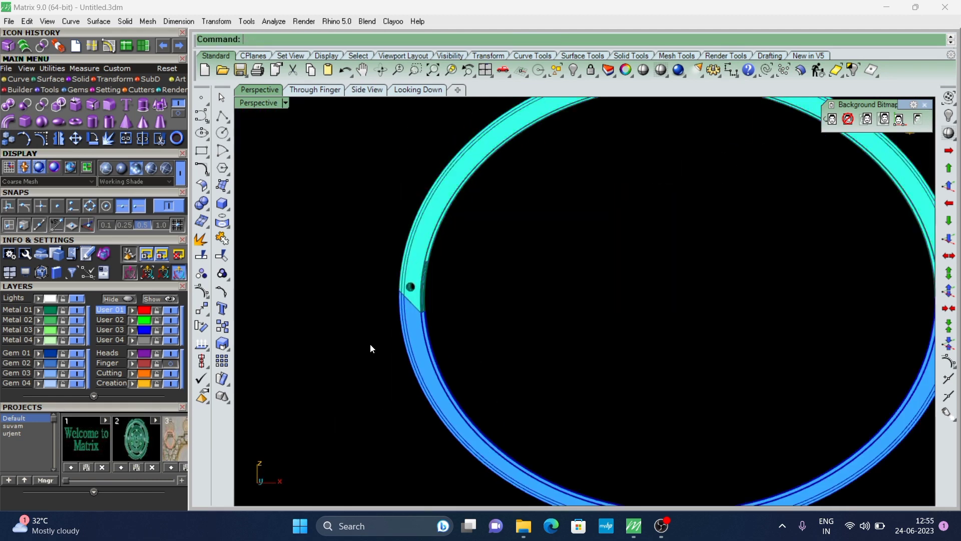
{"action": "right_click_drag", "start_coordinate": [371, 343], "coordinate": [353, 187]}
{"action": "left_click", "coordinate": [311, 92]}
{"action": "scroll", "coordinate": [361, 255], "scroll_direction": "down", "scroll_amount": 3}
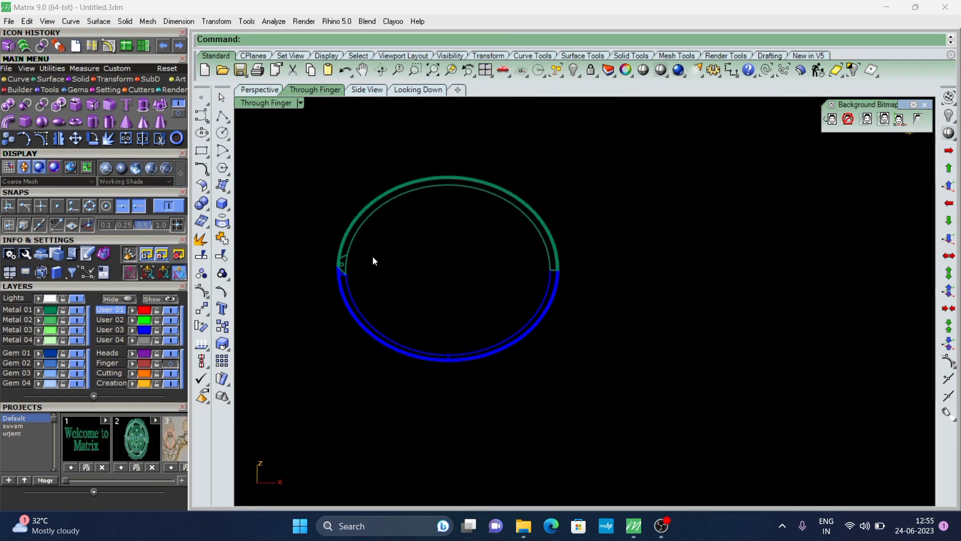
{"action": "scroll", "coordinate": [373, 257], "scroll_direction": "down", "scroll_amount": 2}
{"action": "left_click", "coordinate": [140, 171]}
{"action": "scroll", "coordinate": [399, 256], "scroll_direction": "up", "scroll_amount": 3}
{"action": "left_click_drag", "start_coordinate": [515, 165], "coordinate": [466, 225]}
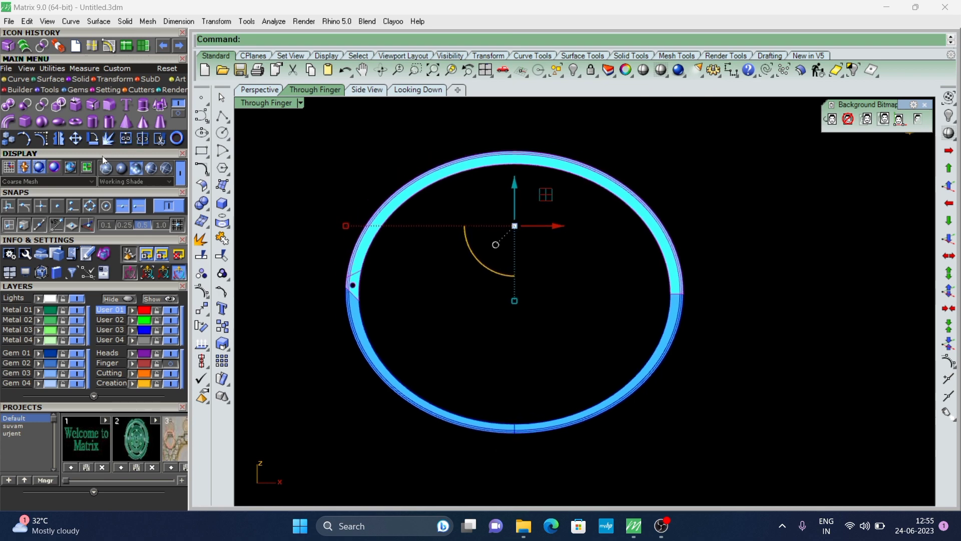
Step: Rotate the green upper half open about the pin hole centre
{"action": "left_click", "coordinate": [92, 138]}
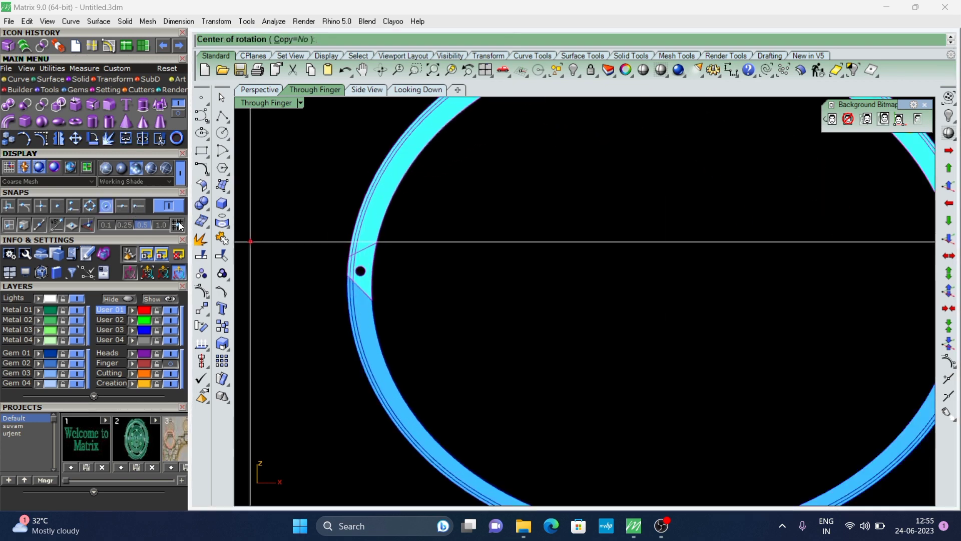
{"action": "scroll", "coordinate": [361, 271], "scroll_direction": "up", "scroll_amount": 2}
{"action": "scroll", "coordinate": [380, 260], "scroll_direction": "up", "scroll_amount": 2}
{"action": "left_click", "coordinate": [403, 247]}
{"action": "scroll", "coordinate": [316, 220], "scroll_direction": "down", "scroll_amount": 3}
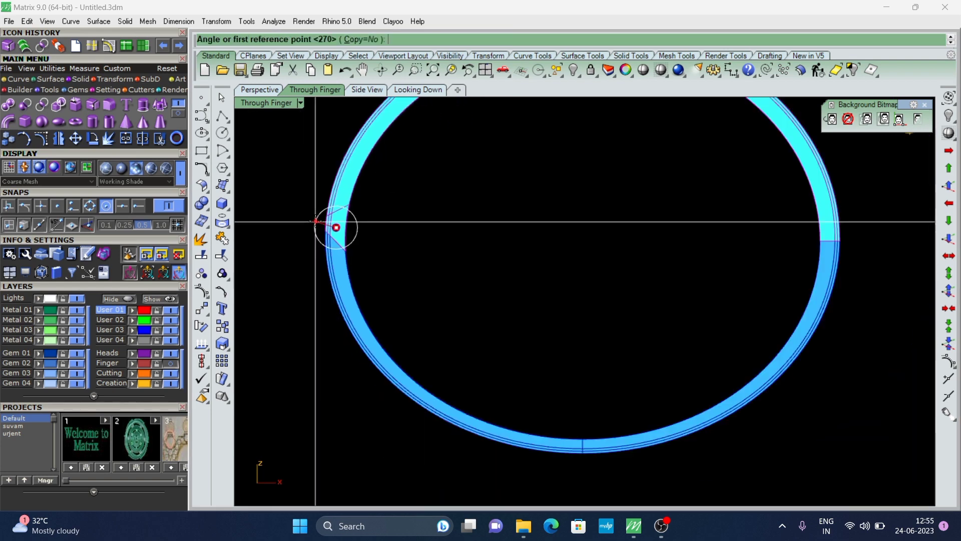
{"action": "scroll", "coordinate": [321, 223], "scroll_direction": "down", "scroll_amount": 1}
{"action": "scroll", "coordinate": [350, 266], "scroll_direction": "down", "scroll_amount": 3}
{"action": "scroll", "coordinate": [390, 261], "scroll_direction": "down", "scroll_amount": 1}
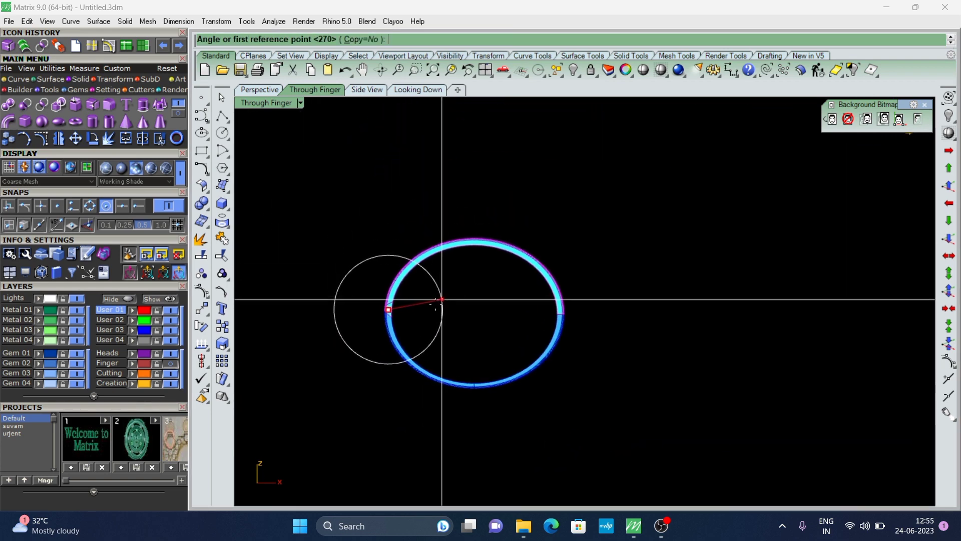
{"action": "scroll", "coordinate": [436, 303], "scroll_direction": "up", "scroll_amount": 3}
{"action": "scroll", "coordinate": [472, 305], "scroll_direction": "down", "scroll_amount": 2}
{"action": "scroll", "coordinate": [477, 326], "scroll_direction": "down", "scroll_amount": 1}
{"action": "scroll", "coordinate": [476, 324], "scroll_direction": "up", "scroll_amount": 1}
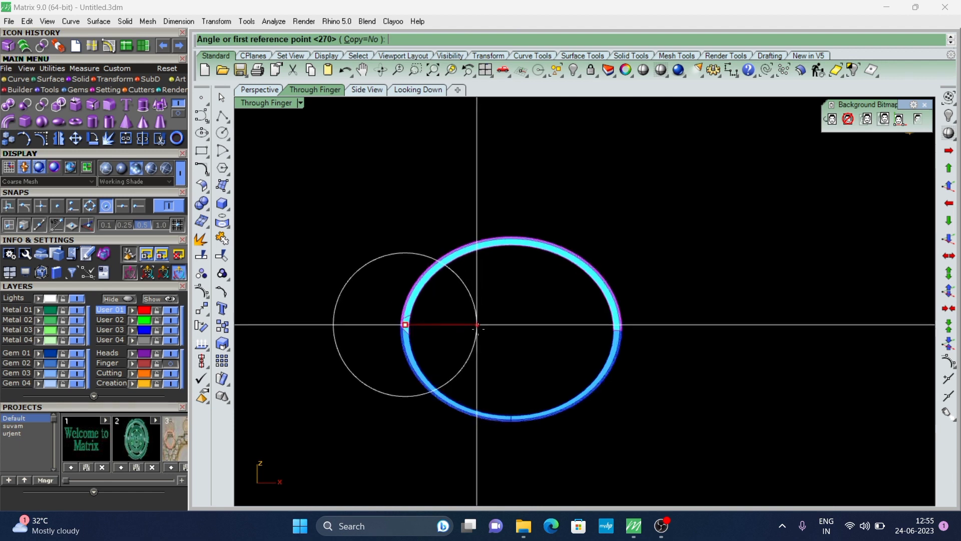
{"action": "left_click", "coordinate": [477, 325]}
{"action": "scroll", "coordinate": [511, 339], "scroll_direction": "down", "scroll_amount": 3}
{"action": "scroll", "coordinate": [511, 330], "scroll_direction": "up", "scroll_amount": 3}
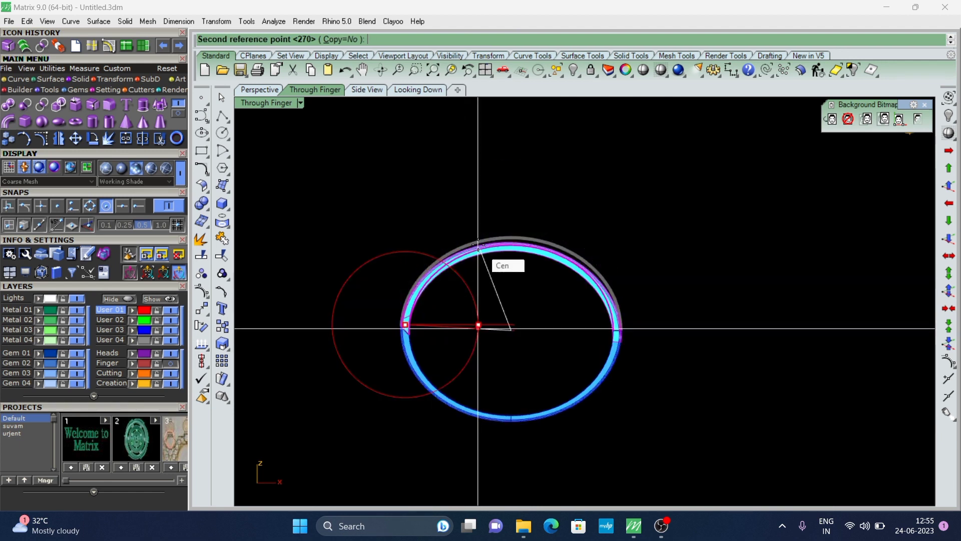
{"action": "left_click", "coordinate": [471, 181]}
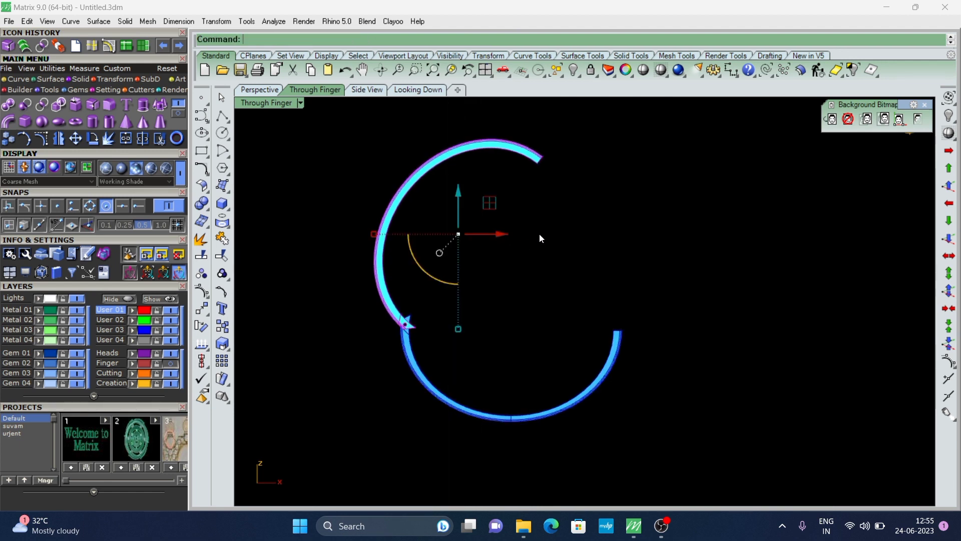
{"action": "left_click", "coordinate": [539, 233]}
{"action": "left_click", "coordinate": [259, 91]}
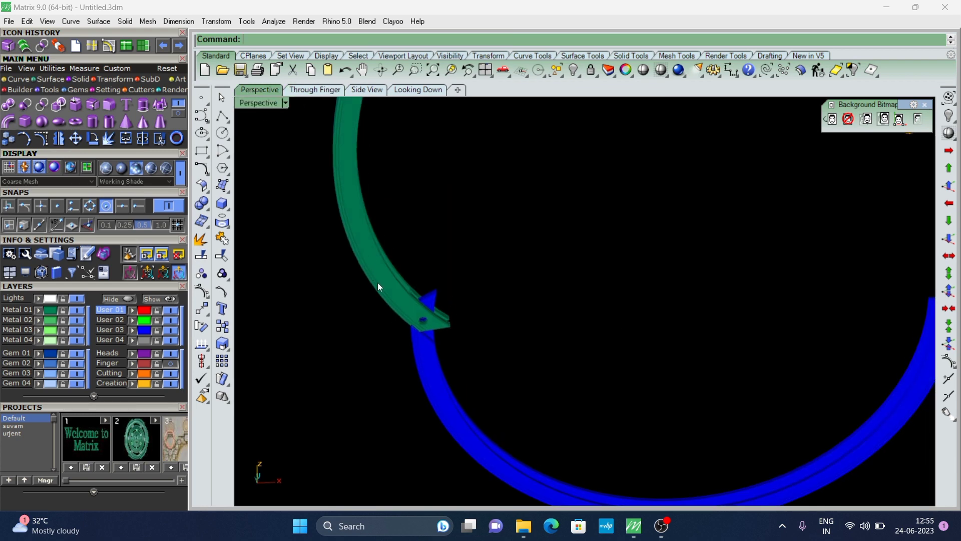
Step: Drag the upper ring arc away with the gumball, then undo to close the ring
{"action": "left_click", "coordinate": [378, 286]}
{"action": "scroll", "coordinate": [401, 290], "scroll_direction": "down", "scroll_amount": 3}
{"action": "scroll", "coordinate": [431, 300], "scroll_direction": "up", "scroll_amount": 4}
{"action": "scroll", "coordinate": [471, 310], "scroll_direction": "down", "scroll_amount": 6}
{"action": "scroll", "coordinate": [484, 319], "scroll_direction": "up", "scroll_amount": 2}
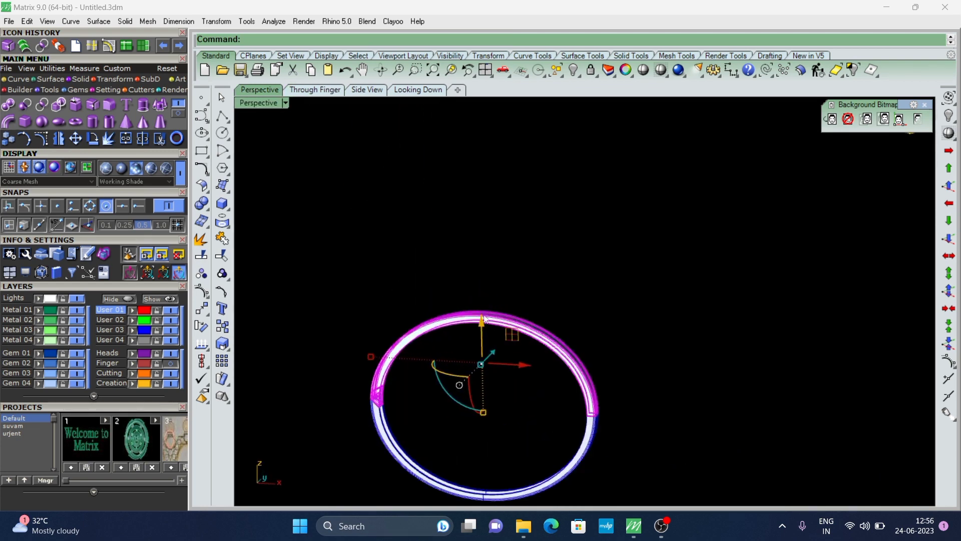
{"action": "left_click_drag", "start_coordinate": [482, 326], "coordinate": [617, 297]}
{"action": "left_click", "coordinate": [499, 297]}
{"action": "scroll", "coordinate": [550, 300], "scroll_direction": "up", "scroll_amount": 5}
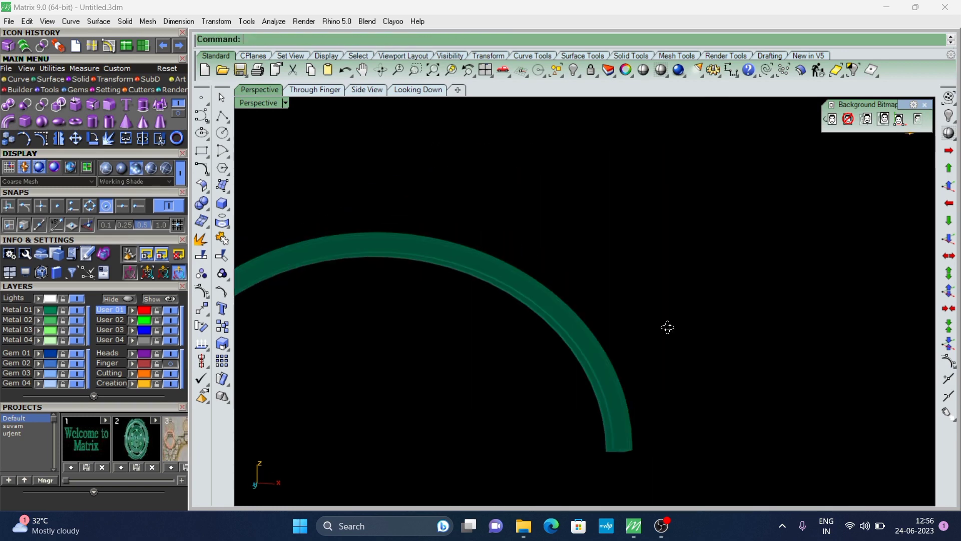
{"action": "scroll", "coordinate": [666, 326], "scroll_direction": "down", "scroll_amount": 5}
{"action": "mouse_move", "coordinate": [665, 326]}
{"action": "right_mouse_down"}
{"action": "mouse_move", "coordinate": [520, 377]}
{"action": "mouse_move", "coordinate": [511, 260]}
{"action": "right_mouse_up"}
{"action": "scroll", "coordinate": [569, 333], "scroll_direction": "up", "scroll_amount": 5}
{"action": "right_click_drag", "start_coordinate": [569, 333], "coordinate": [402, 382]}
{"action": "scroll", "coordinate": [402, 382], "scroll_direction": "down", "scroll_amount": 3}
{"action": "scroll", "coordinate": [446, 393], "scroll_direction": "down", "scroll_amount": 5}
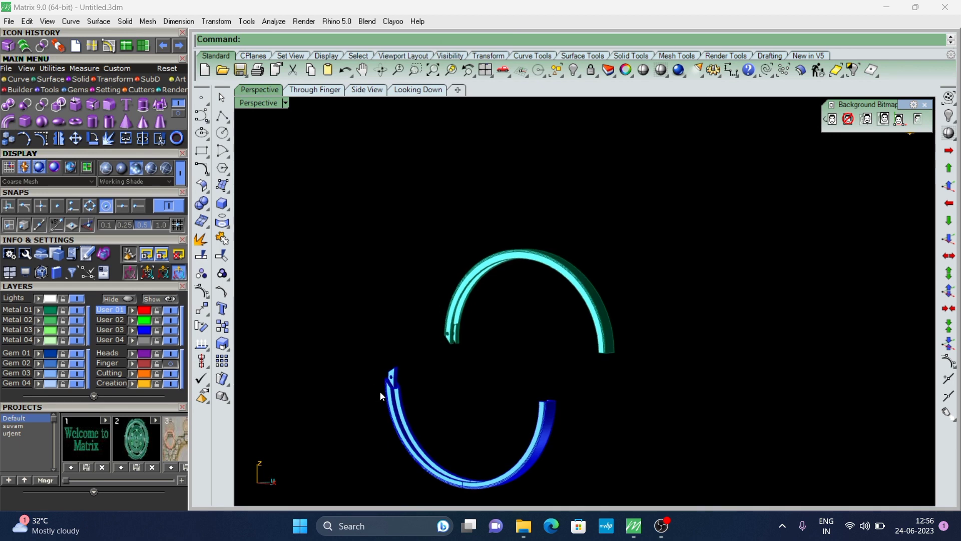
{"action": "key", "text": "ctrl+z"}
{"action": "key", "text": "ctrl+y"}
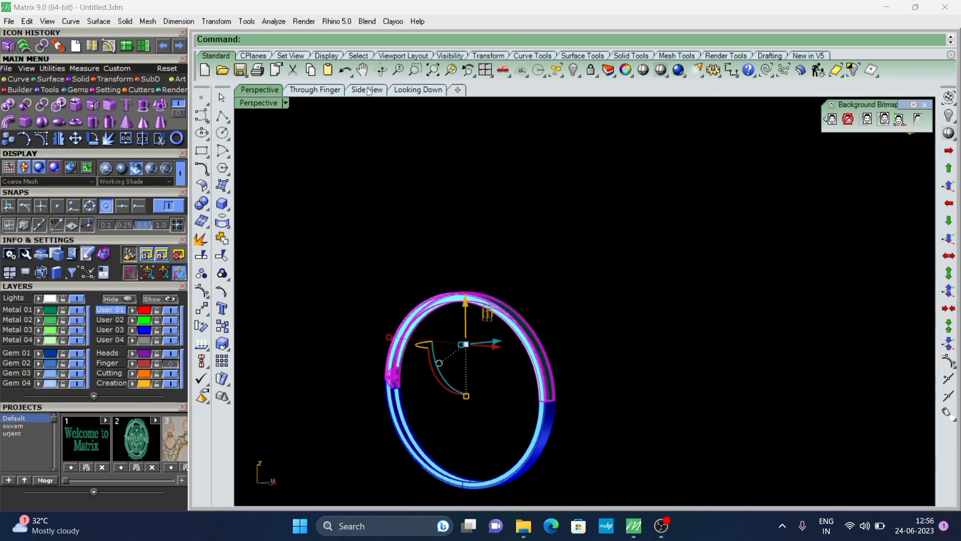
Step: In Through Finger view, rotate the upper half open about the pin hole centre
{"action": "left_click", "coordinate": [309, 91]}
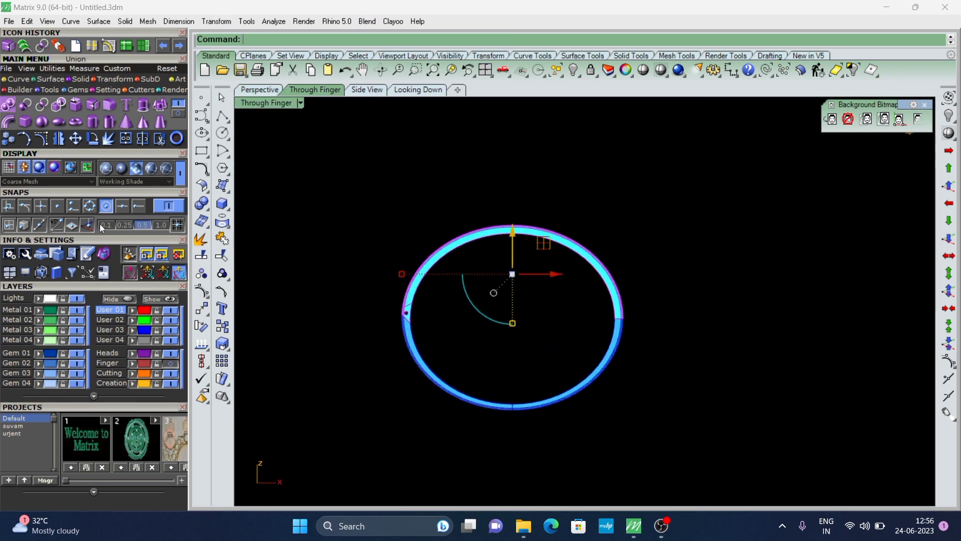
{"action": "left_click", "coordinate": [93, 139]}
{"action": "scroll", "coordinate": [423, 323], "scroll_direction": "up", "scroll_amount": 3}
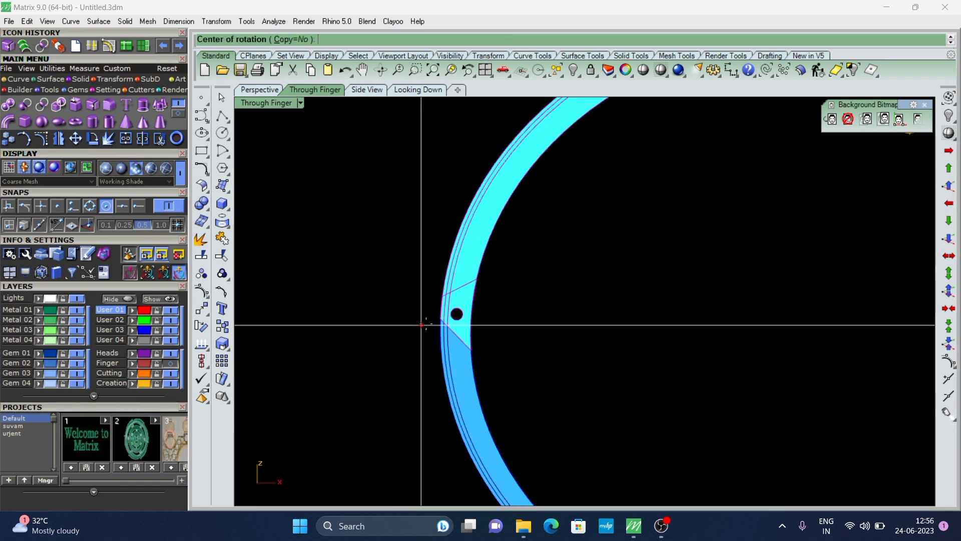
{"action": "scroll", "coordinate": [455, 313], "scroll_direction": "up", "scroll_amount": 2}
{"action": "left_click", "coordinate": [471, 307]}
{"action": "scroll", "coordinate": [401, 296], "scroll_direction": "down", "scroll_amount": 3}
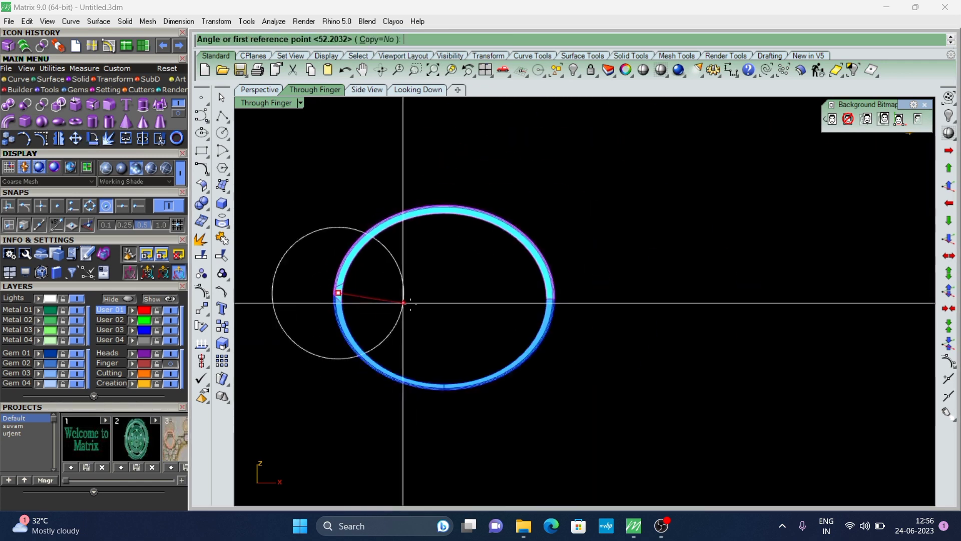
{"action": "scroll", "coordinate": [401, 296], "scroll_direction": "down", "scroll_amount": 2}
{"action": "scroll", "coordinate": [426, 298], "scroll_direction": "down", "scroll_amount": 3}
{"action": "scroll", "coordinate": [451, 295], "scroll_direction": "down", "scroll_amount": 1}
{"action": "left_click", "coordinate": [377, 294]}
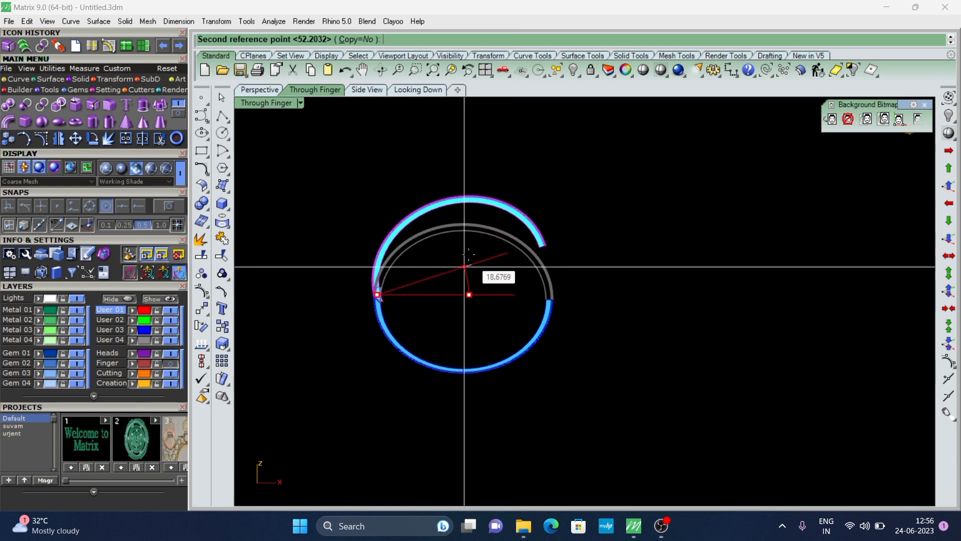
{"action": "left_click", "coordinate": [451, 230]}
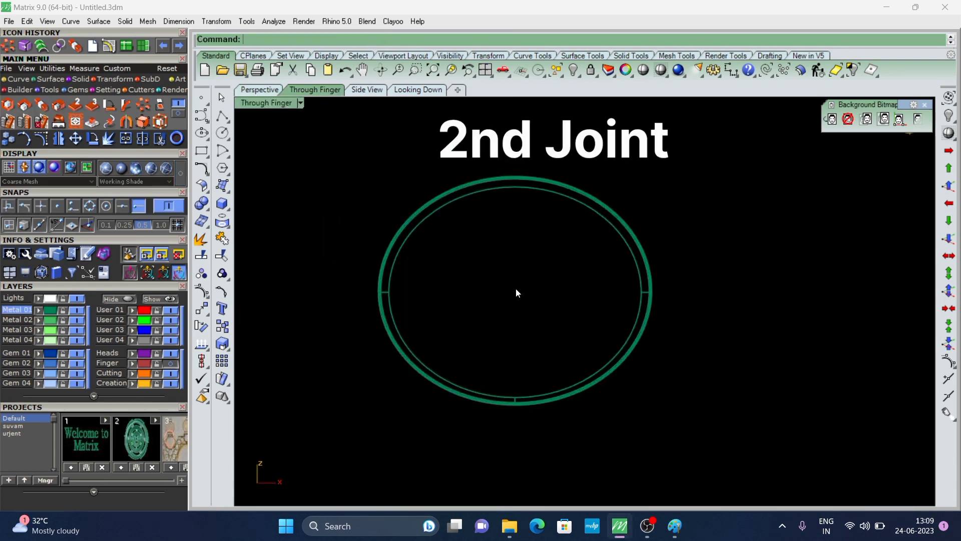
Step: Draw a small circle at the second joint's pin spot and move it upward
{"action": "left_click", "coordinate": [222, 132]}
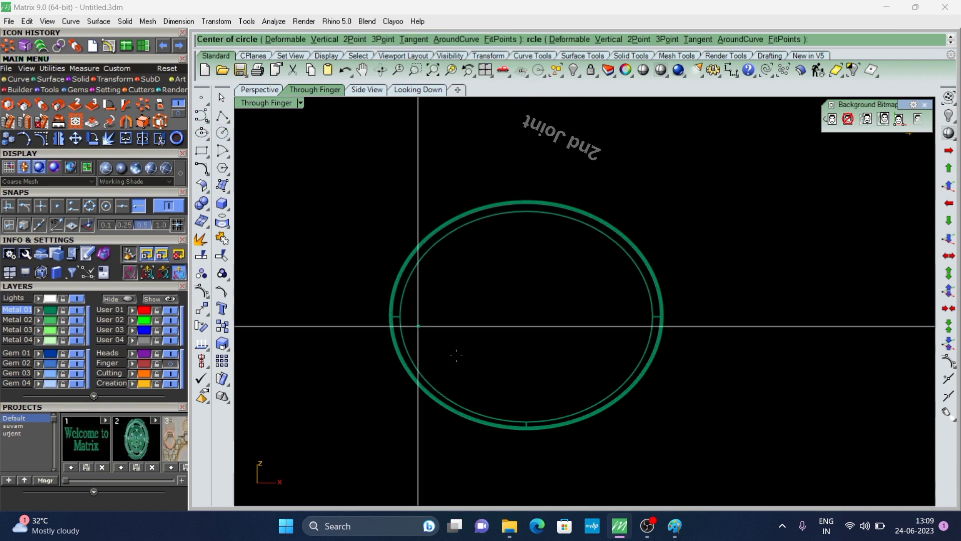
{"action": "key", "text": "F8"}
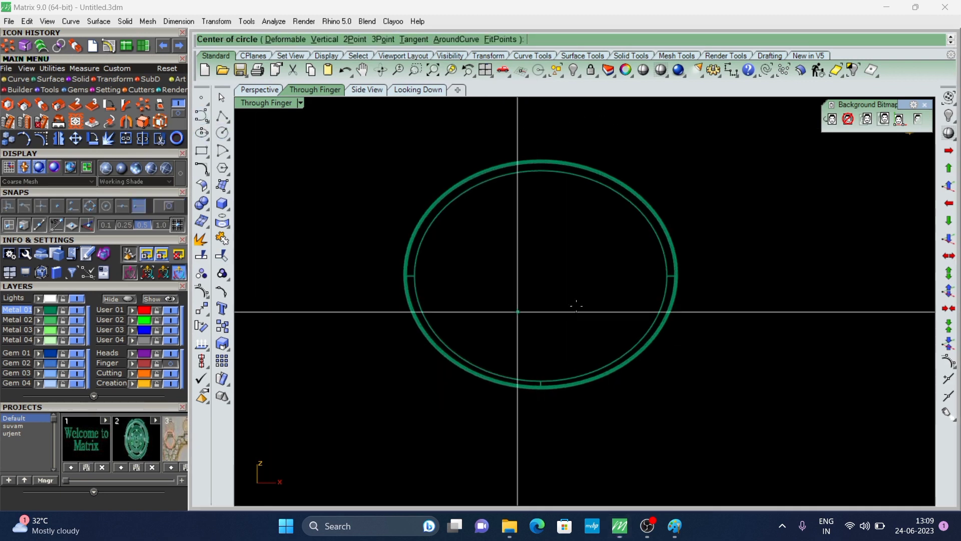
{"action": "left_click", "coordinate": [543, 276]}
{"action": "scroll", "coordinate": [540, 264], "scroll_direction": "up", "scroll_amount": 3}
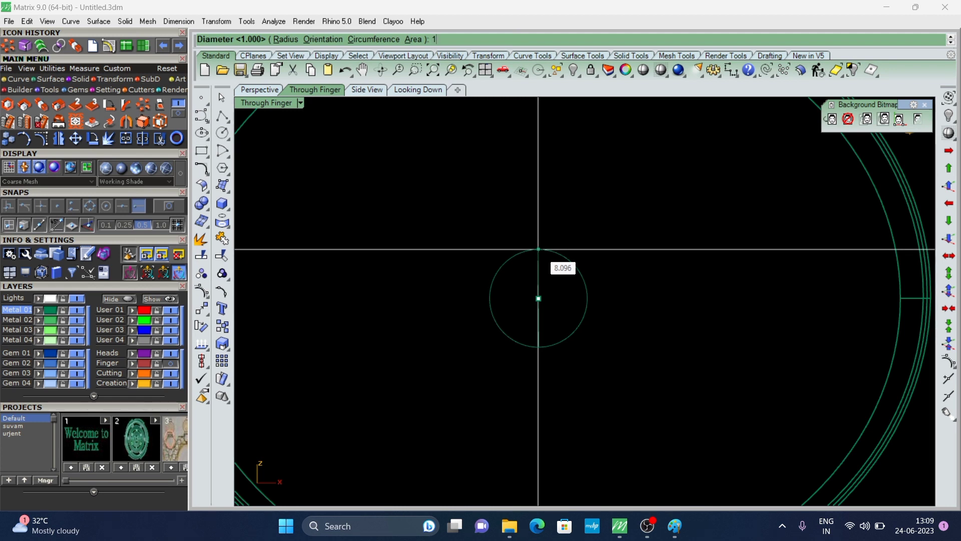
{"action": "left_click", "coordinate": [539, 249]}
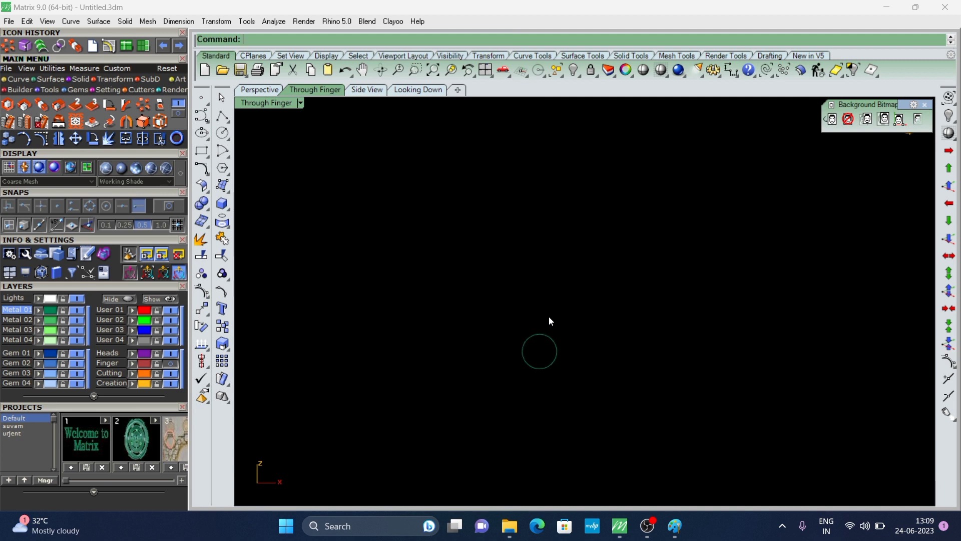
{"action": "left_click_drag", "start_coordinate": [531, 353], "coordinate": [538, 303]}
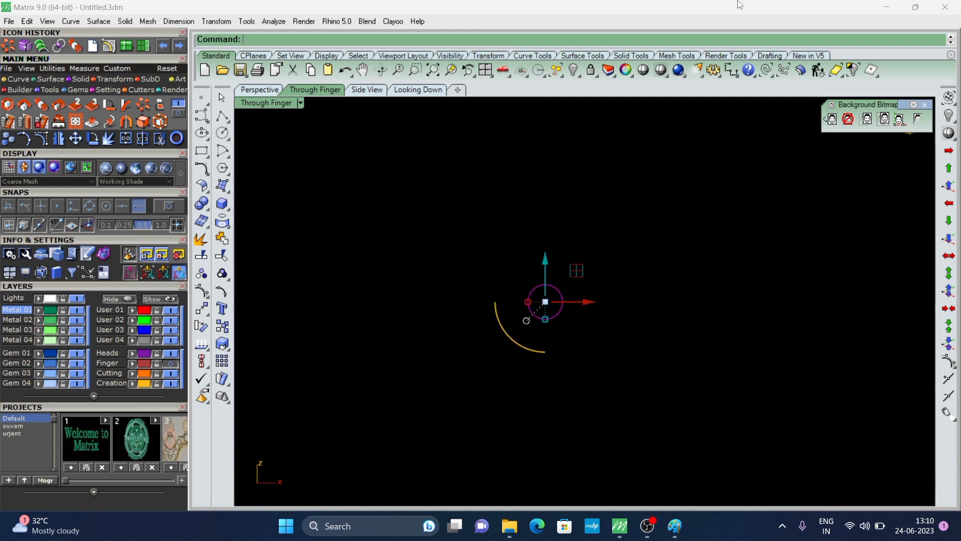
Step: Start a diameter dimension on the small circle, then cancel it
{"action": "left_click", "coordinate": [737, 76]}
{"action": "left_click", "coordinate": [737, 113]}
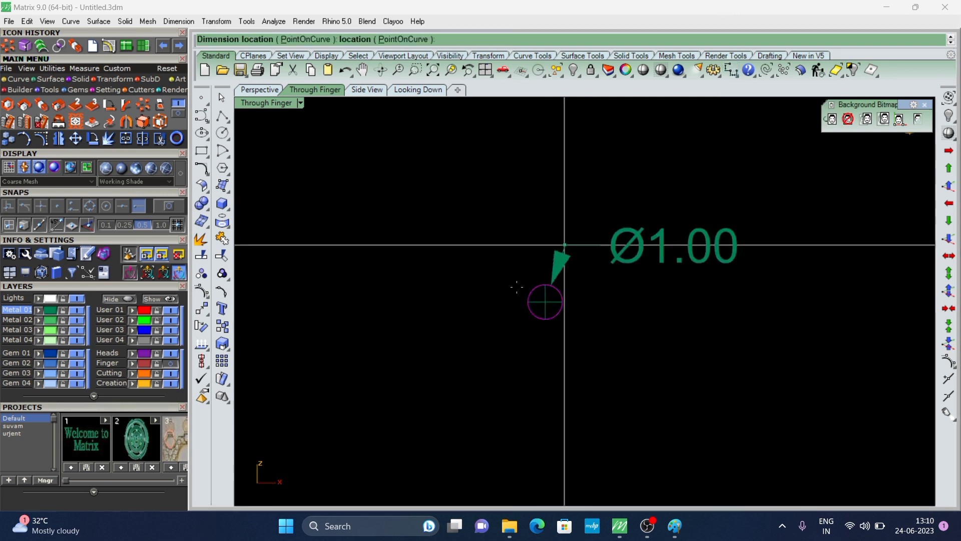
{"action": "scroll", "coordinate": [501, 311], "scroll_direction": "up", "scroll_amount": 5}
{"action": "key", "text": "Escape"}
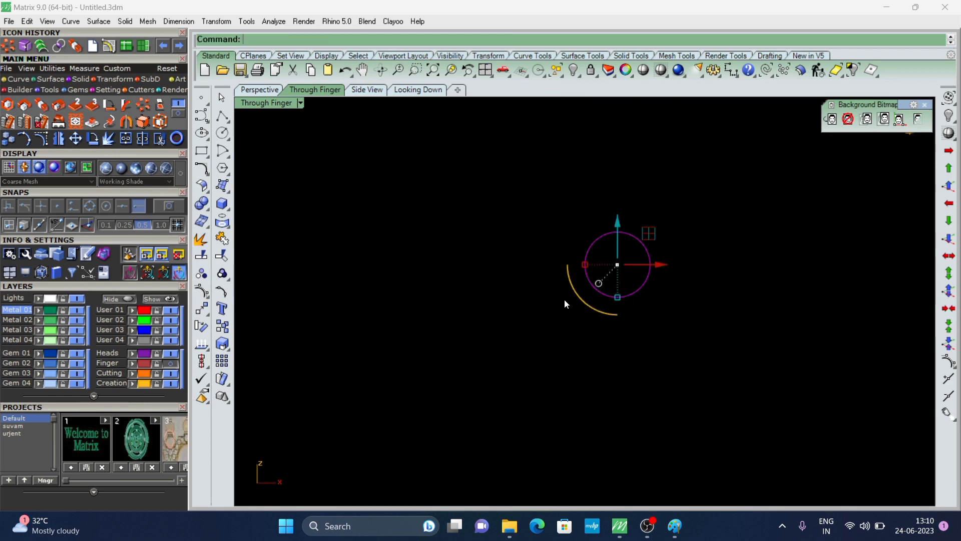
Step: Offset the circle outward twice at distance 0.55, creating two concentric copies
{"action": "type", "text": "offset"}
{"action": "key", "text": "Return"}
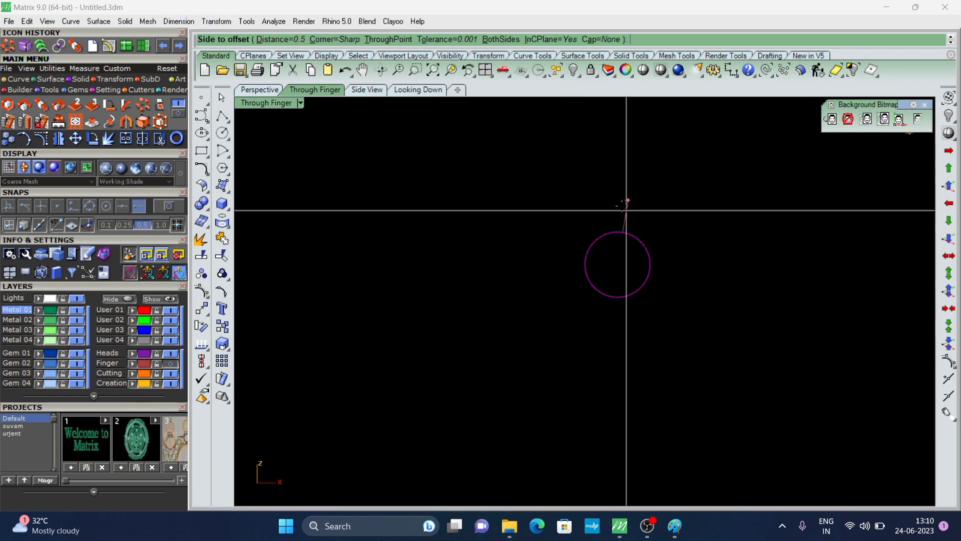
{"action": "left_click", "coordinate": [284, 41]}
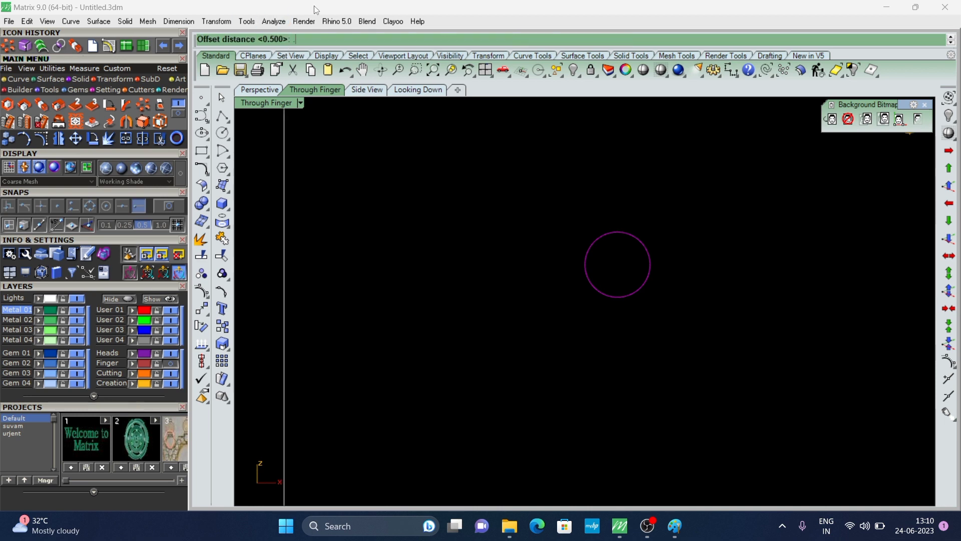
{"action": "type", "text": ".55"}
{"action": "key", "text": "Return"}
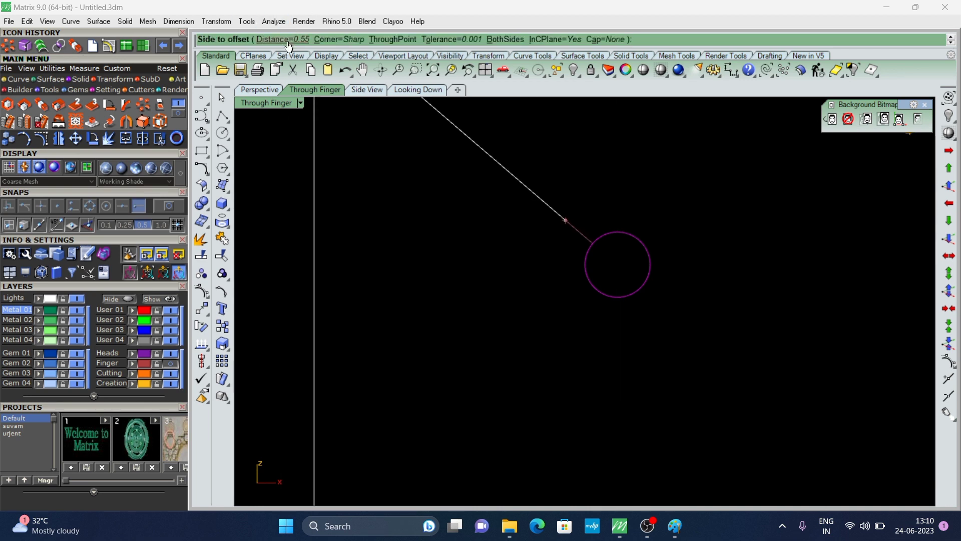
{"action": "left_click", "coordinate": [626, 195]}
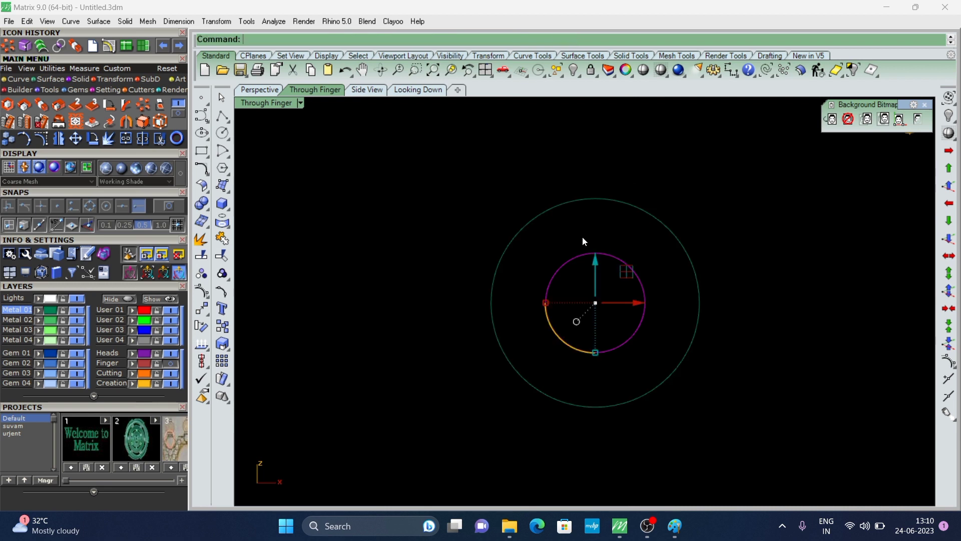
{"action": "key", "text": "Return"}
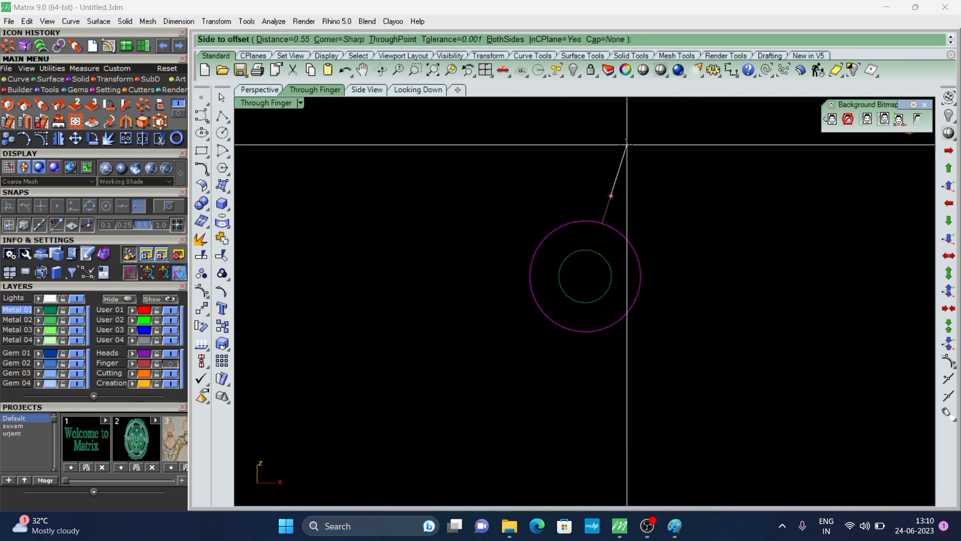
{"action": "left_click", "coordinate": [532, 219]}
{"action": "scroll", "coordinate": [532, 219], "scroll_direction": "down", "scroll_amount": 1}
{"action": "key", "text": "Escape"}
{"action": "scroll", "coordinate": [524, 260], "scroll_direction": "down", "scroll_amount": 3}
{"action": "scroll", "coordinate": [507, 266], "scroll_direction": "up", "scroll_amount": 10}
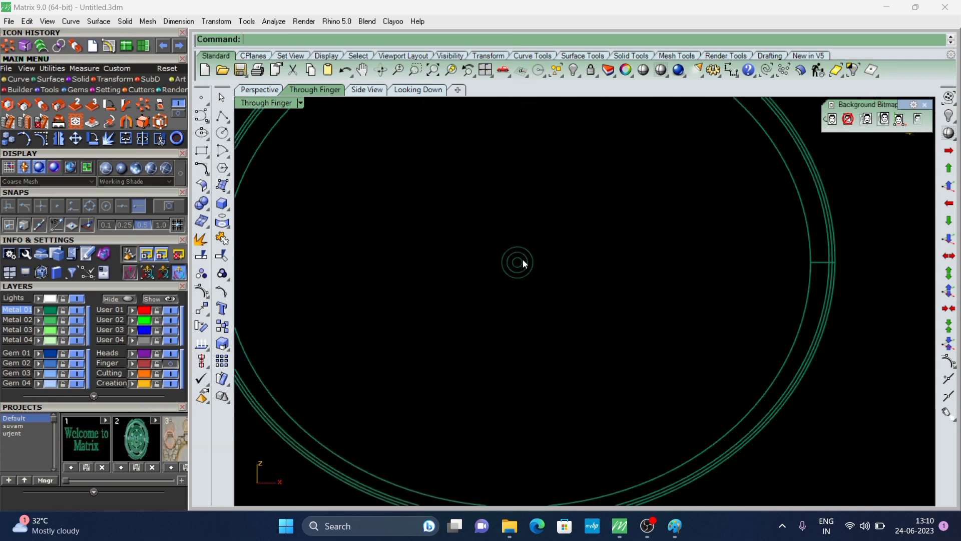
{"action": "scroll", "coordinate": [518, 260], "scroll_direction": "down", "scroll_amount": 10}
Step: Extrude the selected concentric circles 1.75 to both sides (3.5/2) in Perspective
{"action": "left_click", "coordinate": [510, 257]}
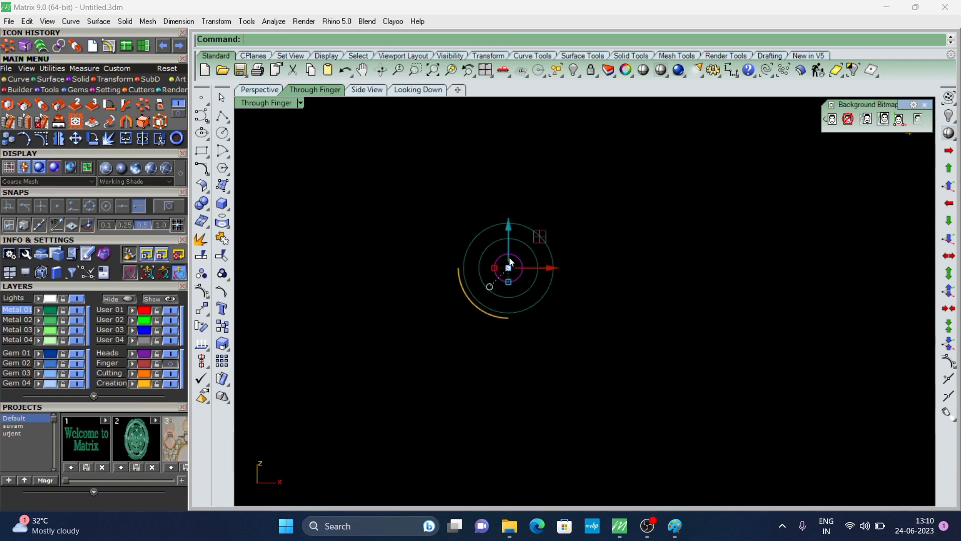
{"action": "left_click", "coordinate": [496, 247]}
{"action": "left_click", "coordinate": [259, 90]}
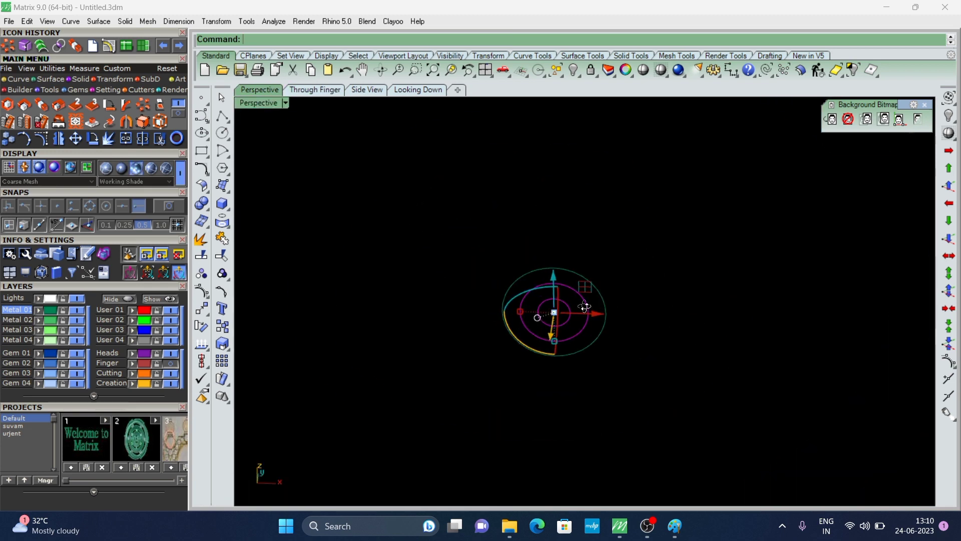
{"action": "mouse_move", "coordinate": [585, 306]}
{"action": "right_mouse_down"}
{"action": "mouse_move", "coordinate": [677, 310]}
{"action": "mouse_move", "coordinate": [580, 311]}
{"action": "mouse_move", "coordinate": [543, 293]}
{"action": "right_mouse_up"}
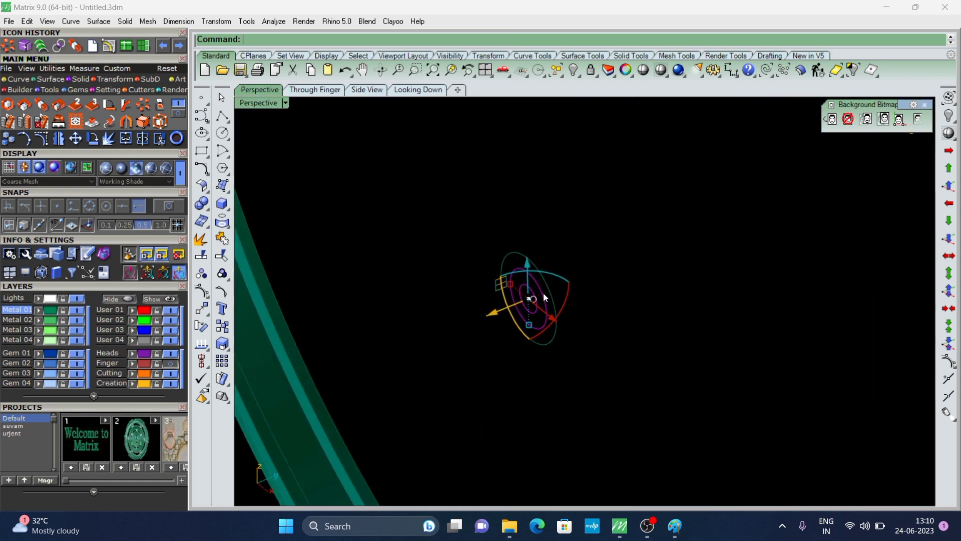
{"action": "type", "text": "ec"}
{"action": "key", "text": "Return"}
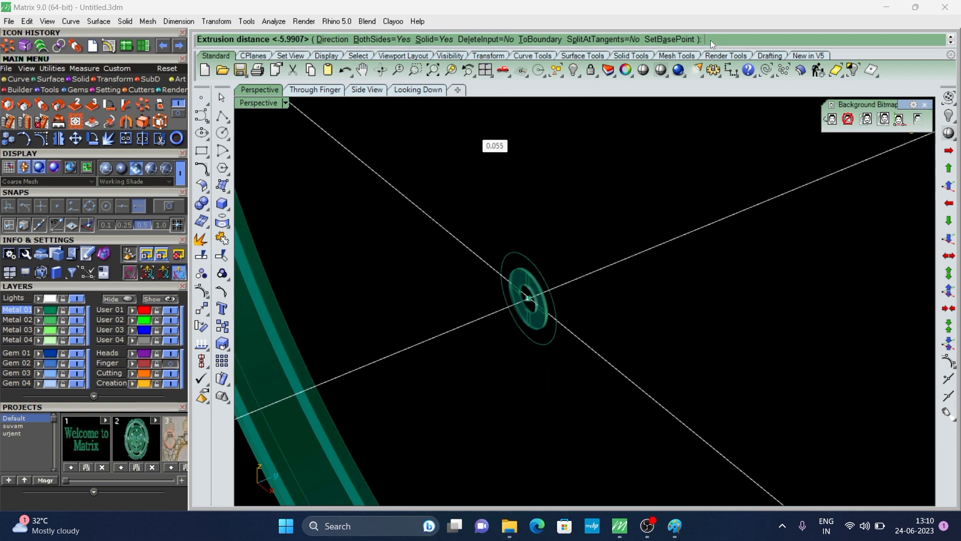
{"action": "type", "text": "3.5/2"}
{"action": "key", "text": "Return"}
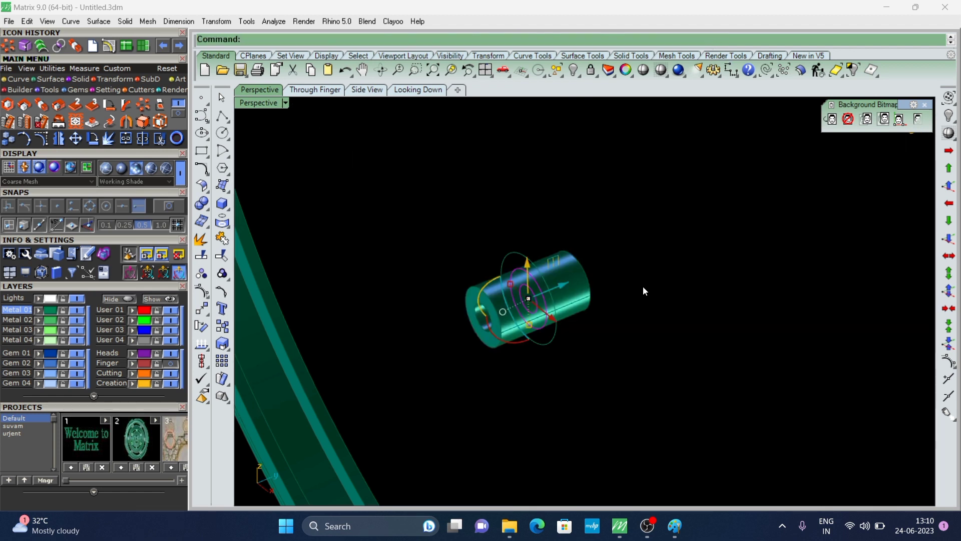
{"action": "scroll", "coordinate": [536, 344], "scroll_direction": "up", "scroll_amount": 1}
{"action": "scroll", "coordinate": [545, 347], "scroll_direction": "up", "scroll_amount": 4}
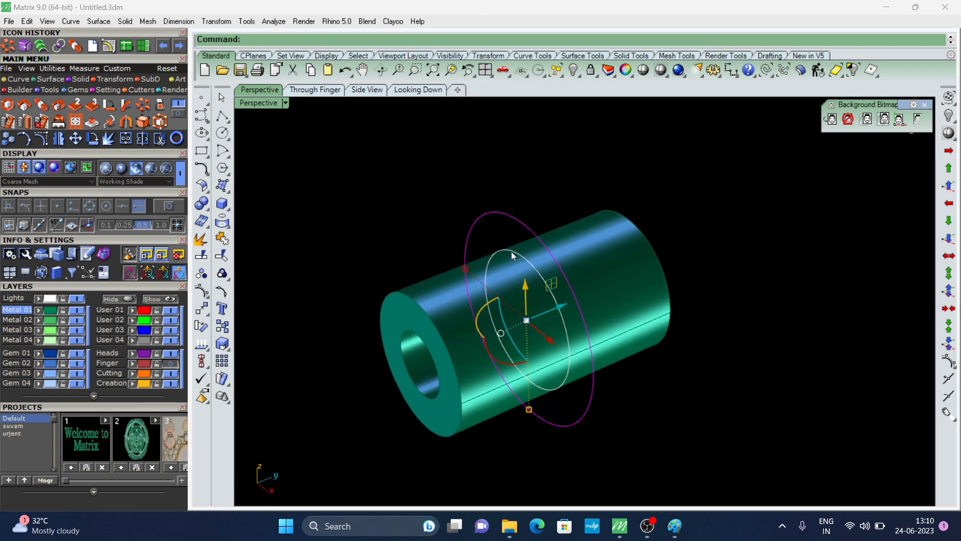
{"action": "left_click", "coordinate": [512, 252]}
{"action": "type", "text": "3.5/2"}
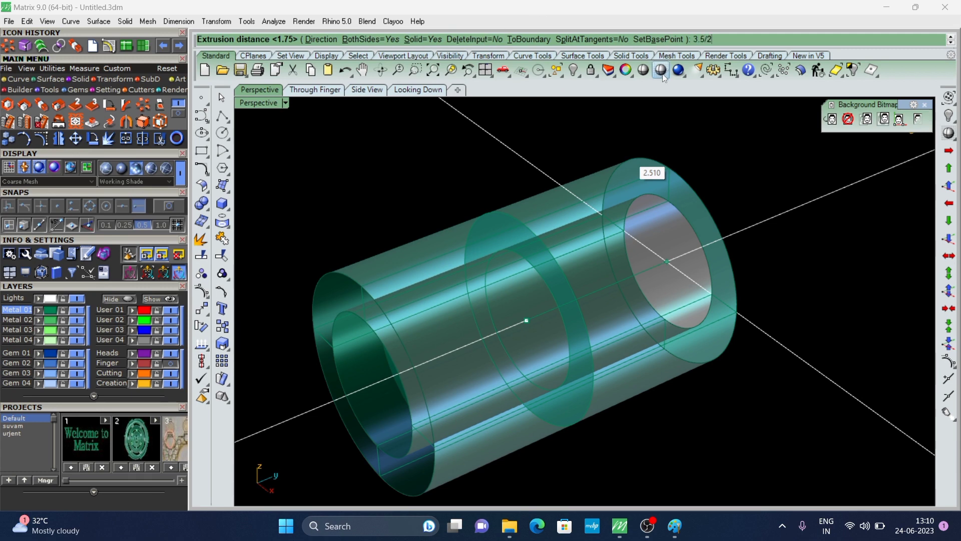
{"action": "key", "text": "Return"}
Step: Switch to see-through shaded display and delete the leftover circle curve in Looking Down
{"action": "right_click_drag", "start_coordinate": [607, 230], "coordinate": [779, 104]}
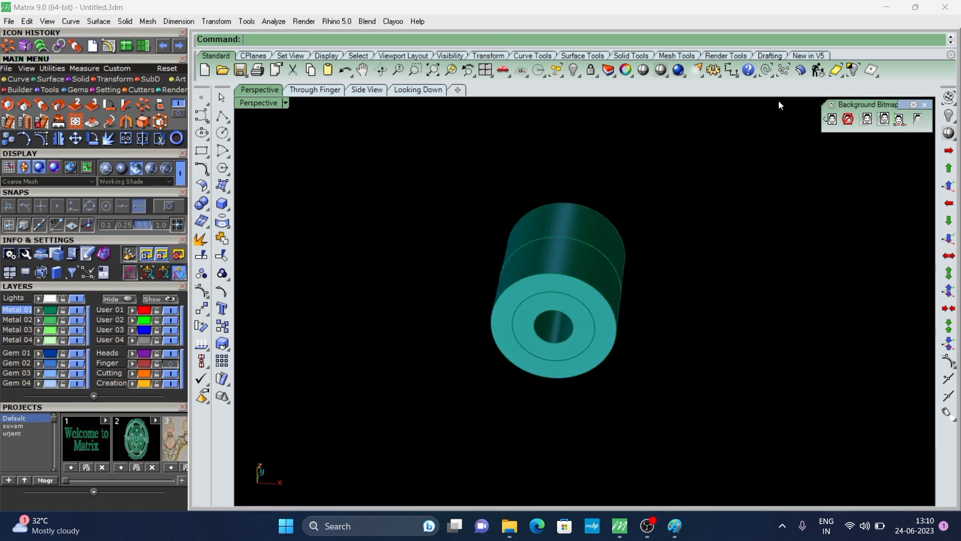
{"action": "scroll", "coordinate": [464, 399], "scroll_direction": "down", "scroll_amount": 2}
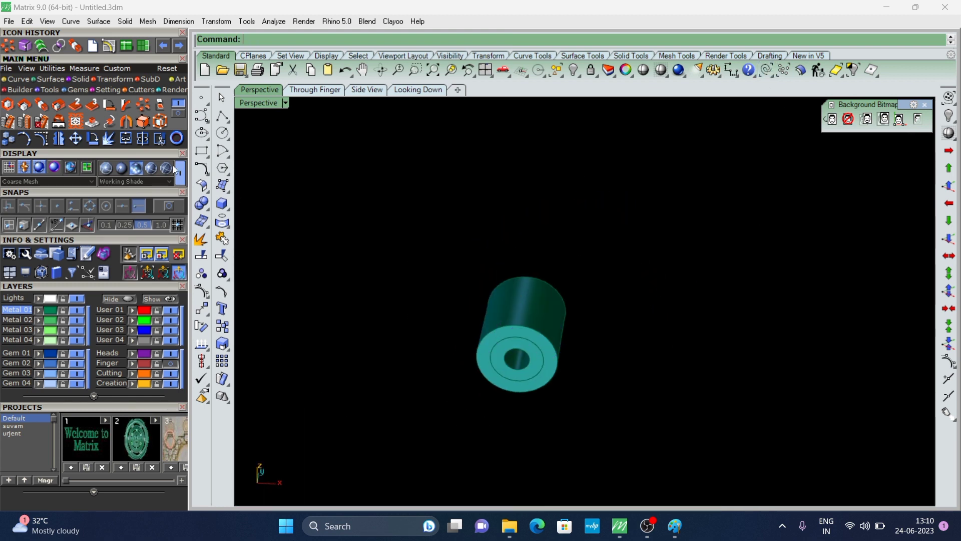
{"action": "left_click", "coordinate": [149, 170]}
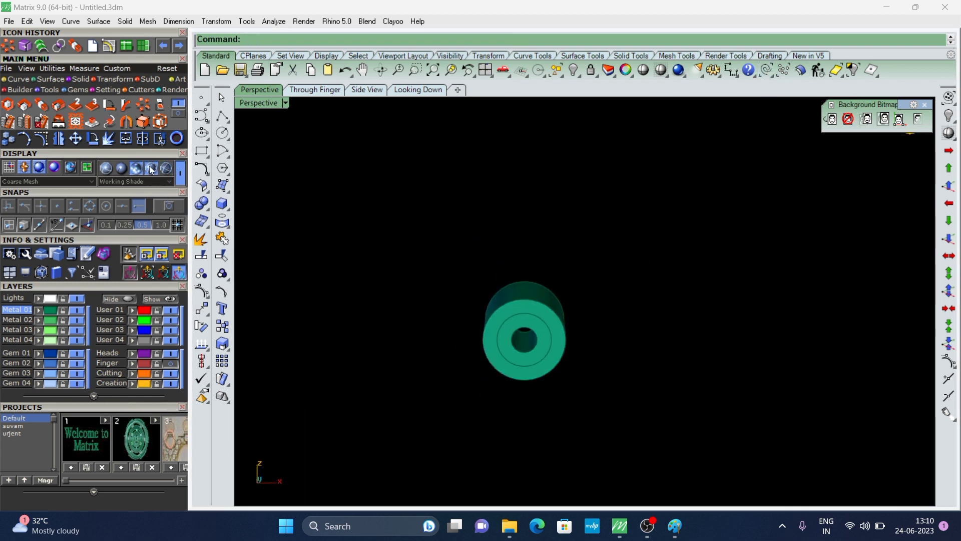
{"action": "right_click_drag", "start_coordinate": [625, 400], "coordinate": [363, 118]}
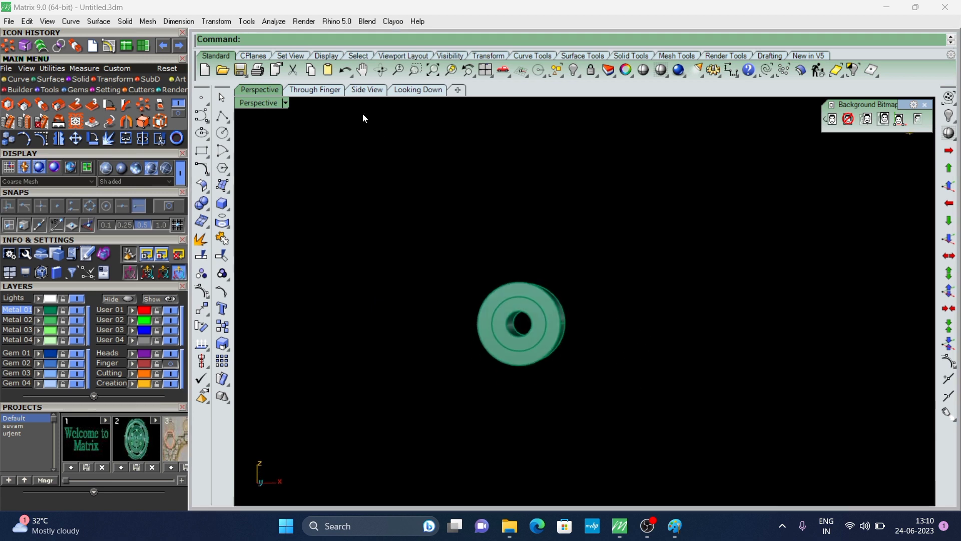
{"action": "left_click", "coordinate": [418, 89]}
{"action": "left_click", "coordinate": [476, 304]}
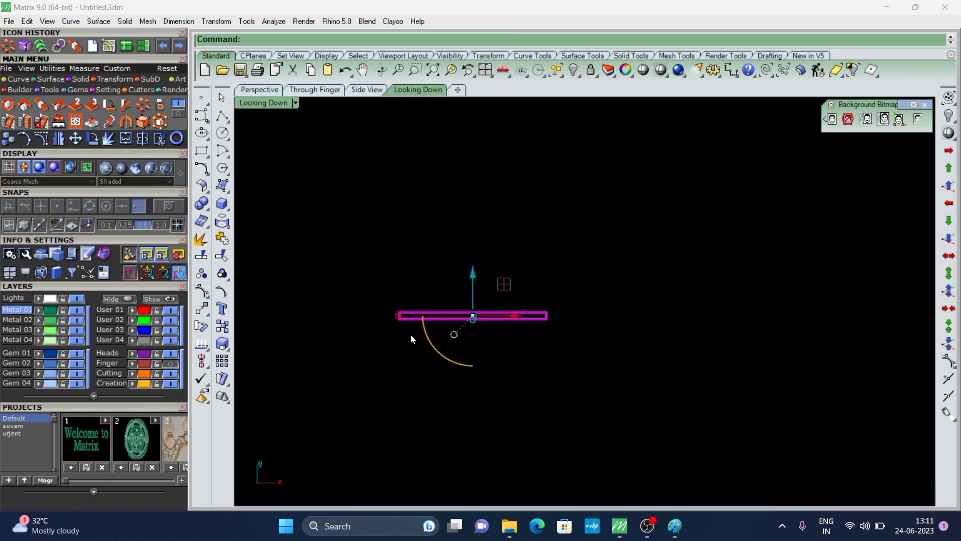
{"action": "key", "text": "Delete"}
{"action": "scroll", "coordinate": [503, 294], "scroll_direction": "up", "scroll_amount": 3}
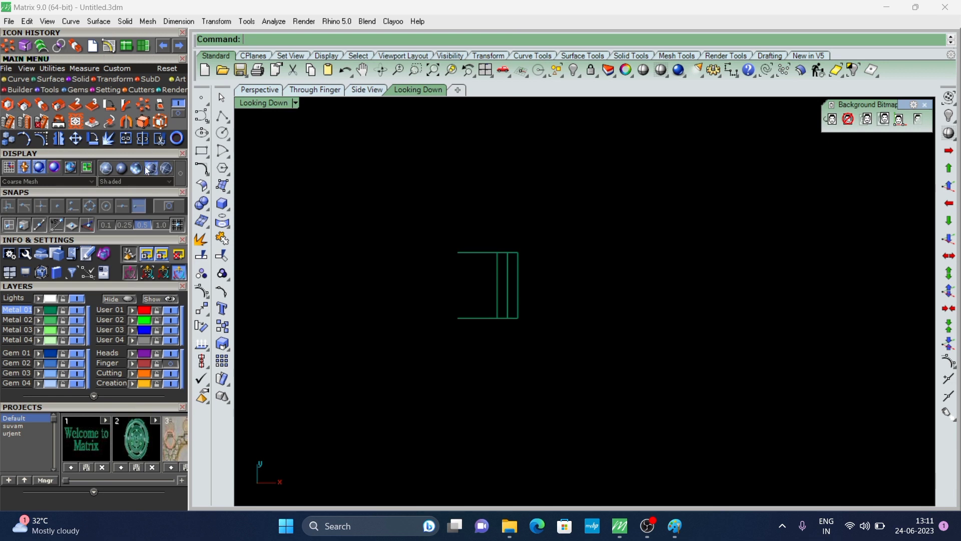
Step: On layer User 01, draw a line from the circles' centre straight right
{"action": "left_click", "coordinate": [314, 90]}
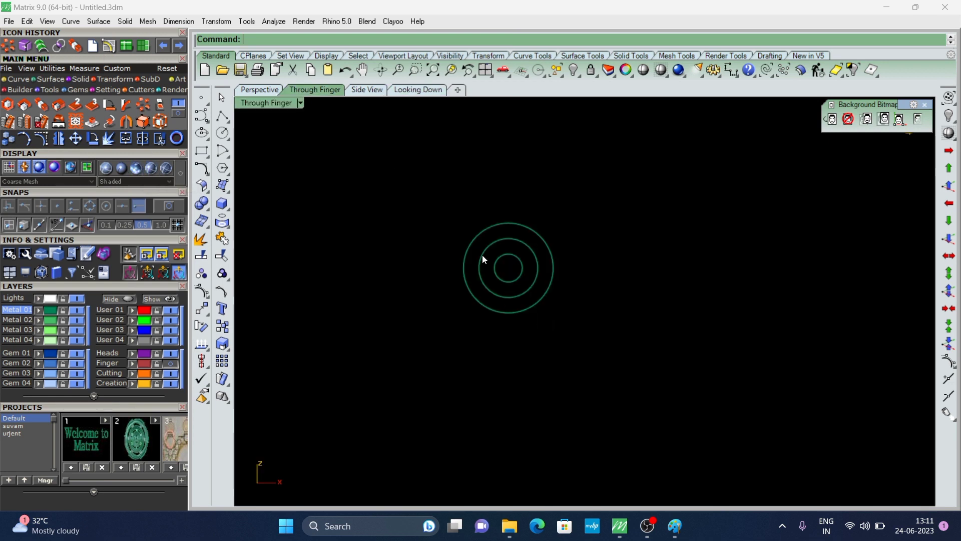
{"action": "left_click", "coordinate": [201, 117]}
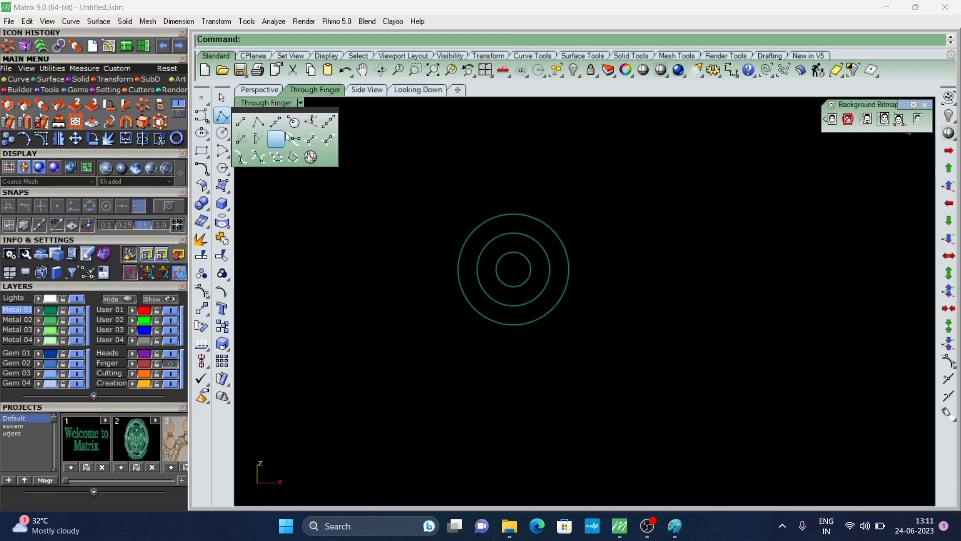
{"action": "left_click", "coordinate": [247, 126]}
{"action": "left_click", "coordinate": [514, 269]}
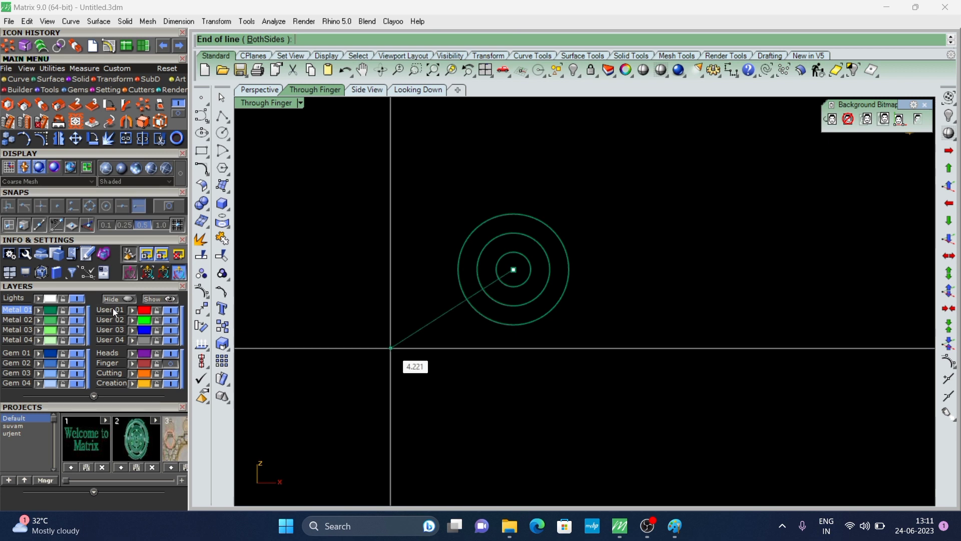
{"action": "left_click", "coordinate": [112, 310]}
{"action": "left_click", "coordinate": [624, 269]}
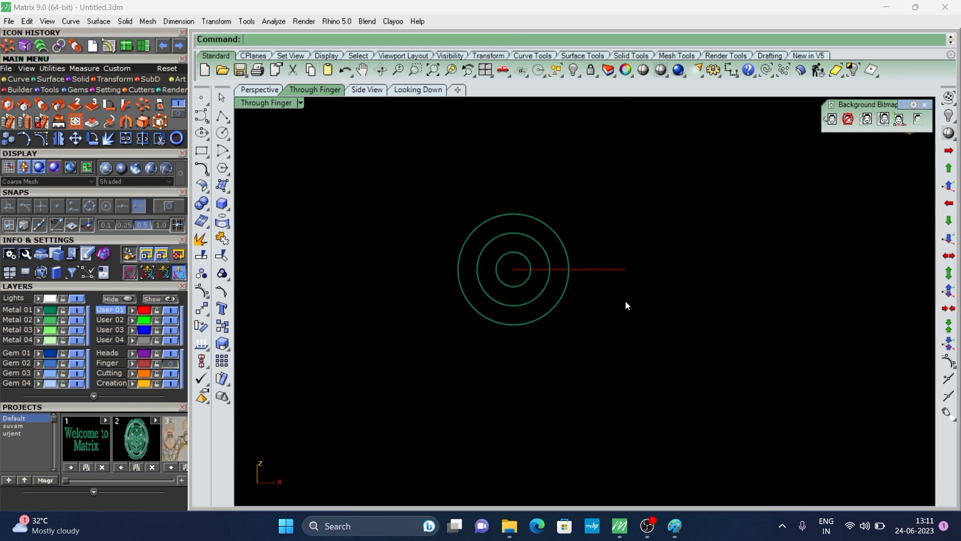
Step: Draw a diagonal line up-left from the centre and mirror a copy across X
{"action": "right_click", "coordinate": [626, 300]}
{"action": "left_click", "coordinate": [169, 206]}
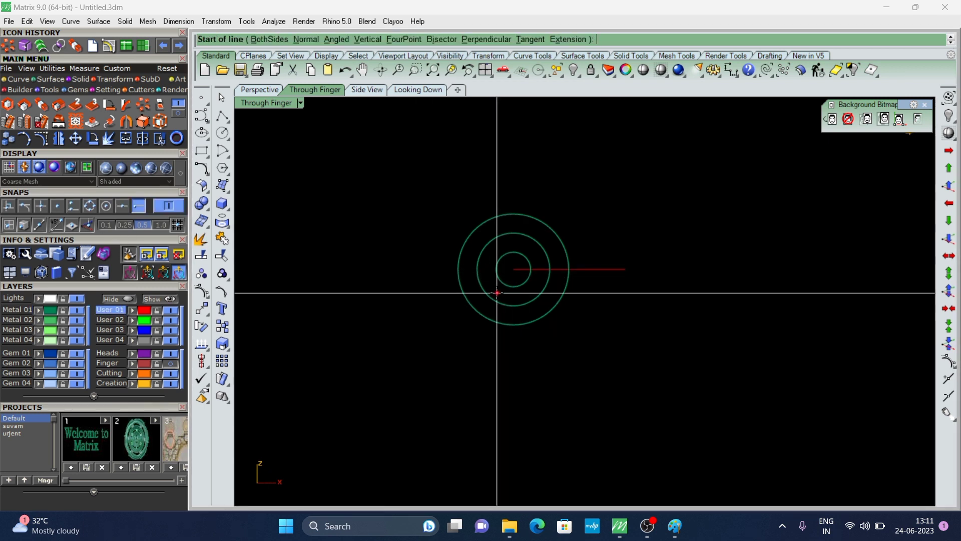
{"action": "left_click", "coordinate": [514, 270]}
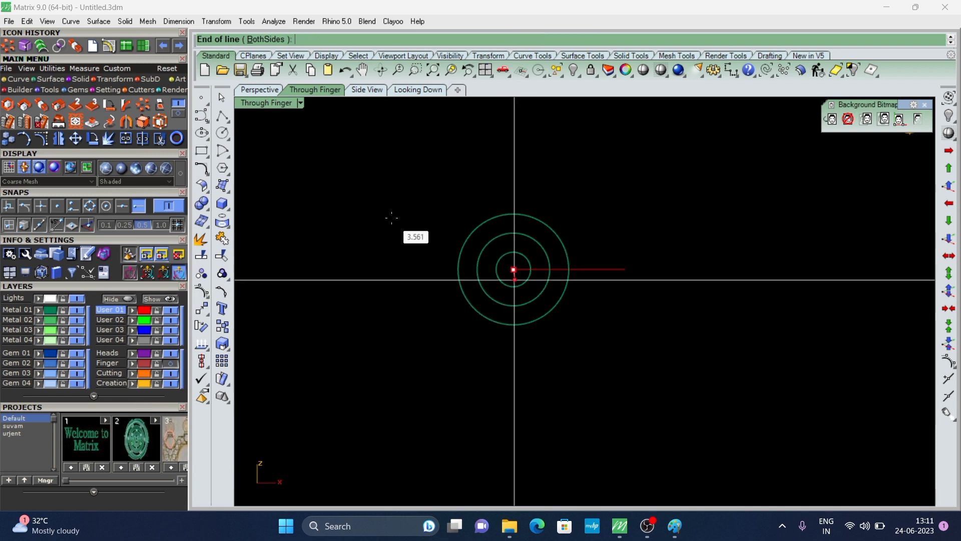
{"action": "left_click", "coordinate": [405, 191]}
{"action": "left_click", "coordinate": [418, 204]}
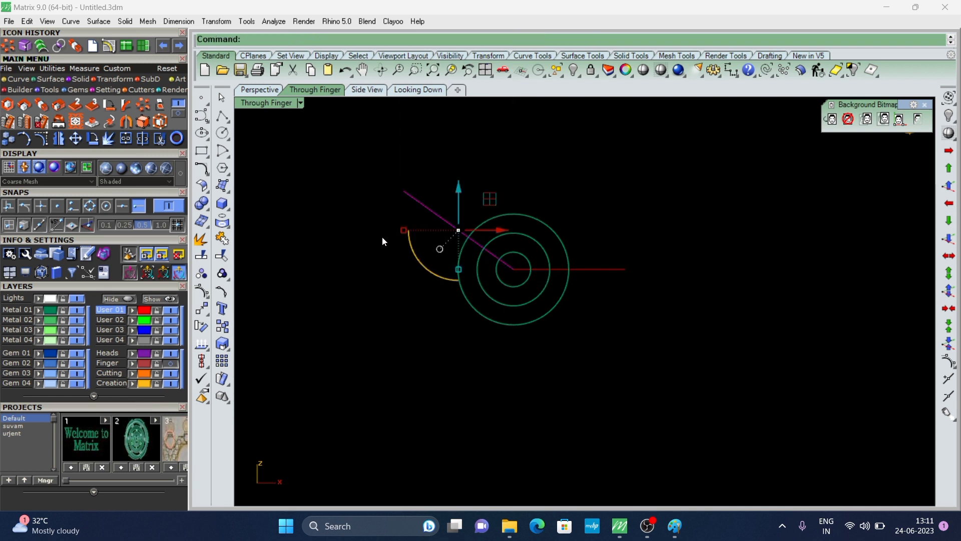
{"action": "type", "text": "mirror"}
{"action": "key", "text": "Return"}
{"action": "type", "text": "x"}
{"action": "key", "text": "Return"}
Step: Select the lower diagonal and horizontal lines and view them in Perspective
{"action": "scroll", "coordinate": [409, 265], "scroll_direction": "down", "scroll_amount": 2}
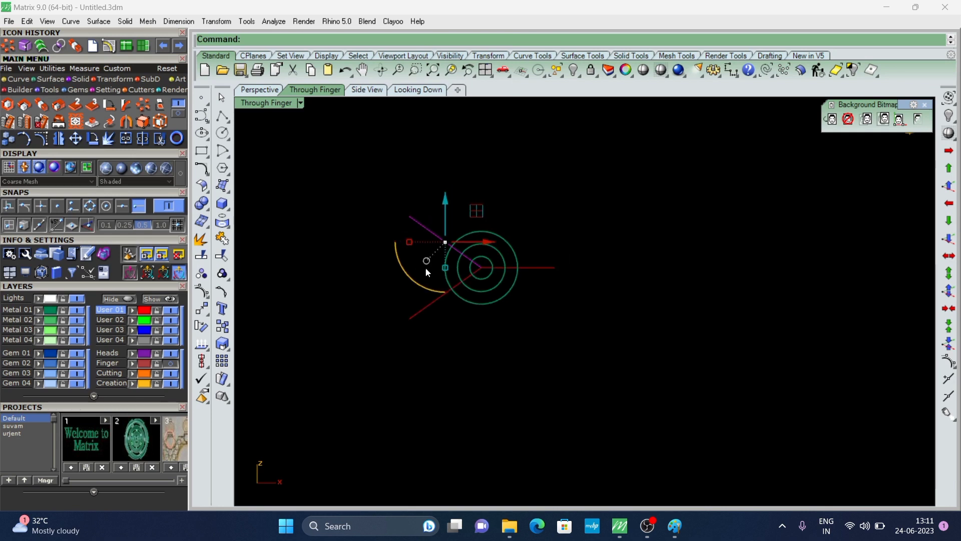
{"action": "left_click", "coordinate": [437, 299], "text": "shift"}
{"action": "left_click", "coordinate": [530, 267], "text": "shift"}
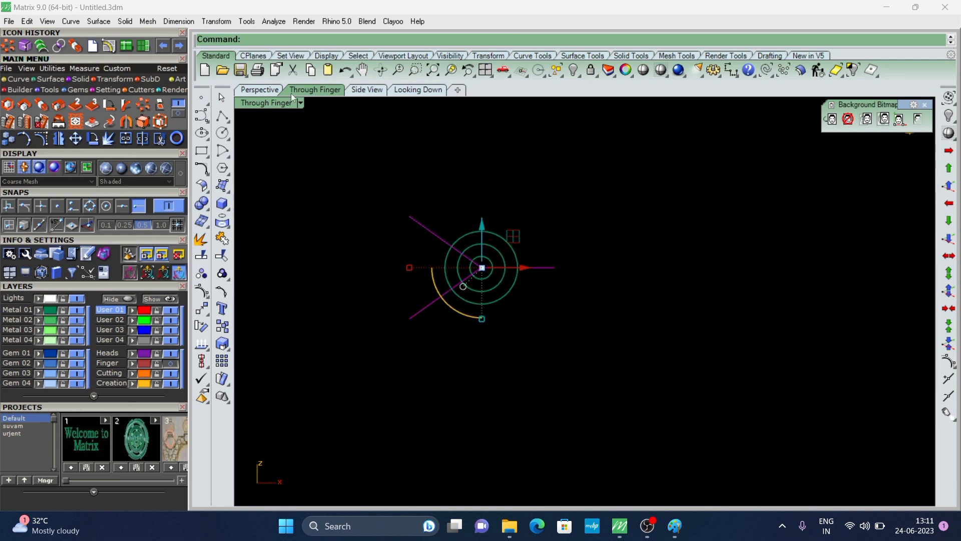
{"action": "left_click", "coordinate": [274, 92]}
{"action": "mouse_move", "coordinate": [513, 345]}
{"action": "right_mouse_down"}
{"action": "mouse_move", "coordinate": [462, 246]}
{"action": "mouse_move", "coordinate": [485, 297]}
{"action": "right_mouse_up"}
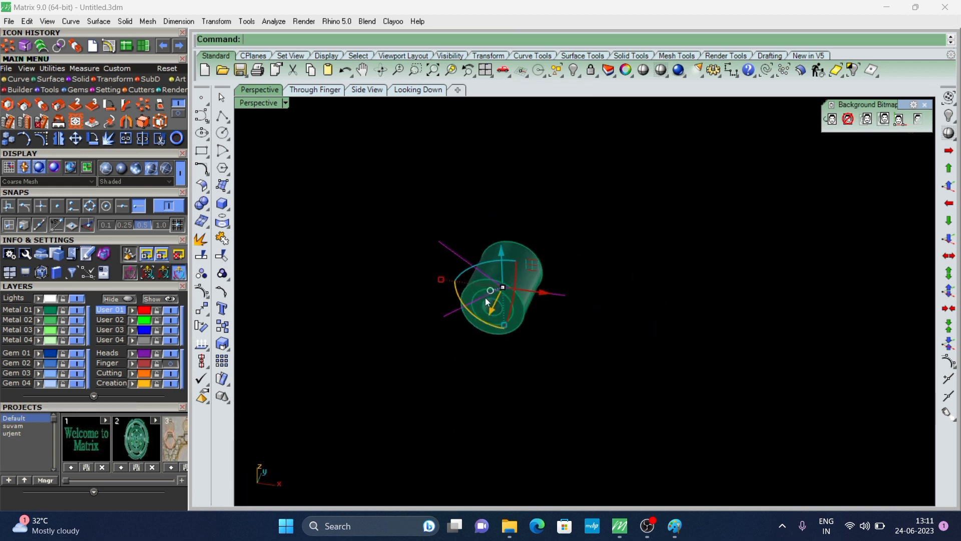
Step: Extrude the red lines into planes passing through the cylinder
{"action": "left_click", "coordinate": [78, 79]}
{"action": "left_click", "coordinate": [143, 104]}
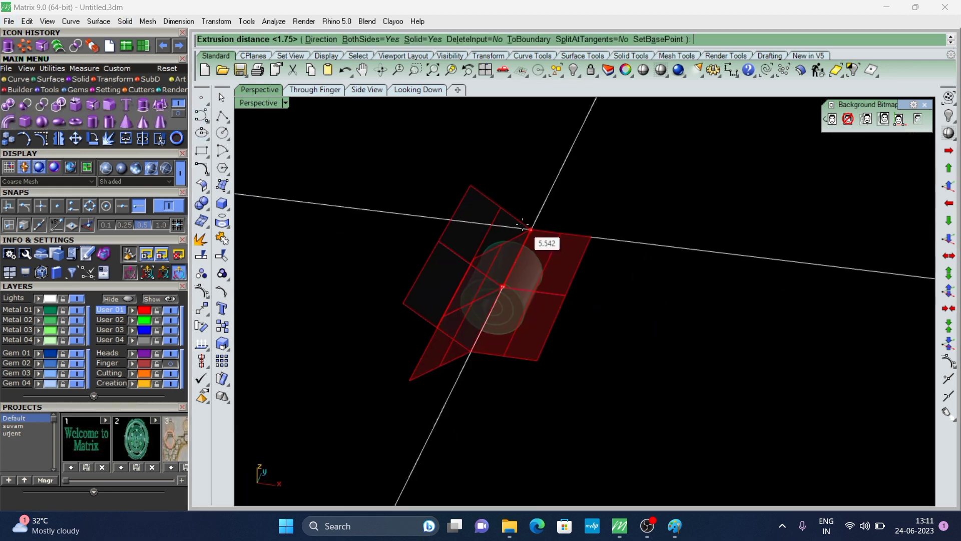
{"action": "left_click", "coordinate": [522, 225]}
{"action": "mouse_move", "coordinate": [522, 225]}
{"action": "right_mouse_down"}
{"action": "mouse_move", "coordinate": [539, 212]}
{"action": "mouse_move", "coordinate": [499, 230]}
{"action": "right_mouse_up"}
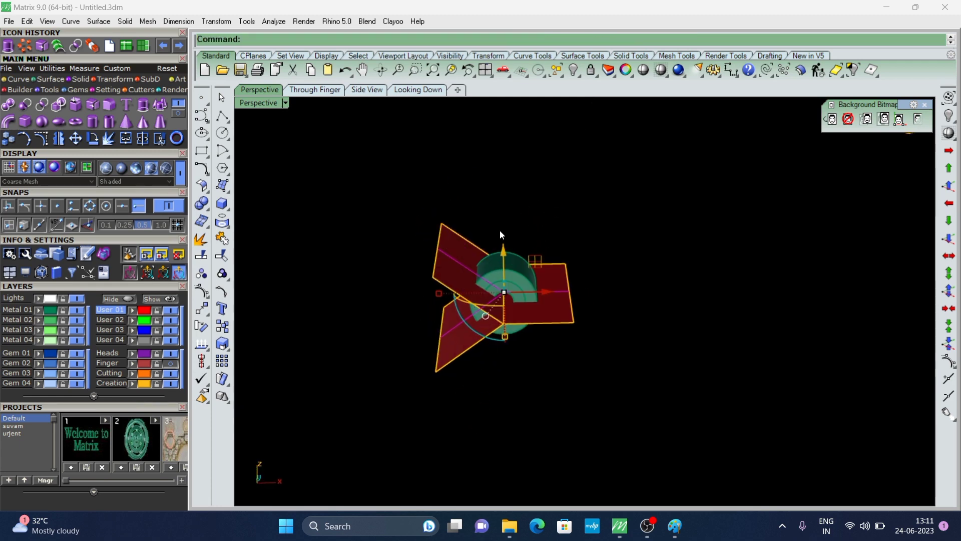
Step: Offset the left and right planes into 0.001-thick solids
{"action": "left_click", "coordinate": [455, 261]}
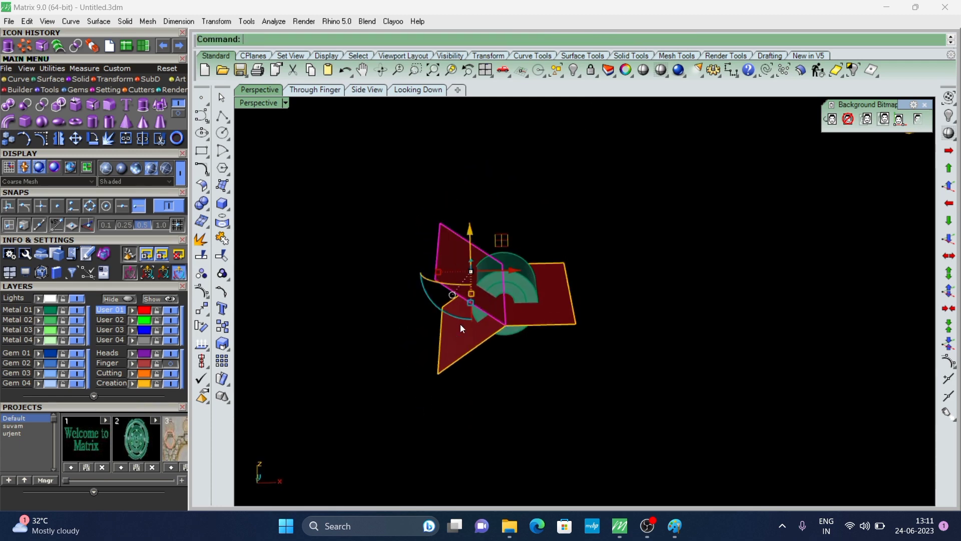
{"action": "left_click", "coordinate": [537, 324], "text": "shift"}
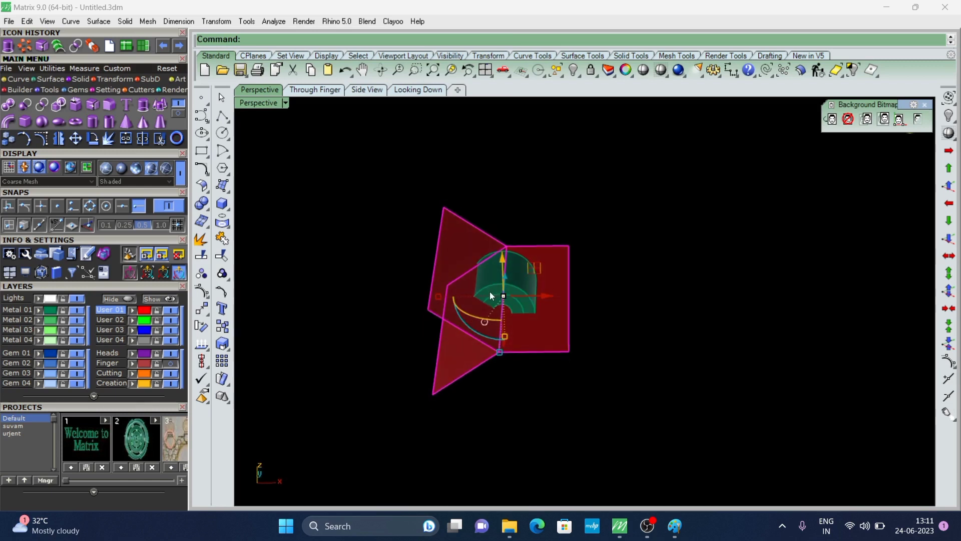
{"action": "left_click", "coordinate": [59, 80]}
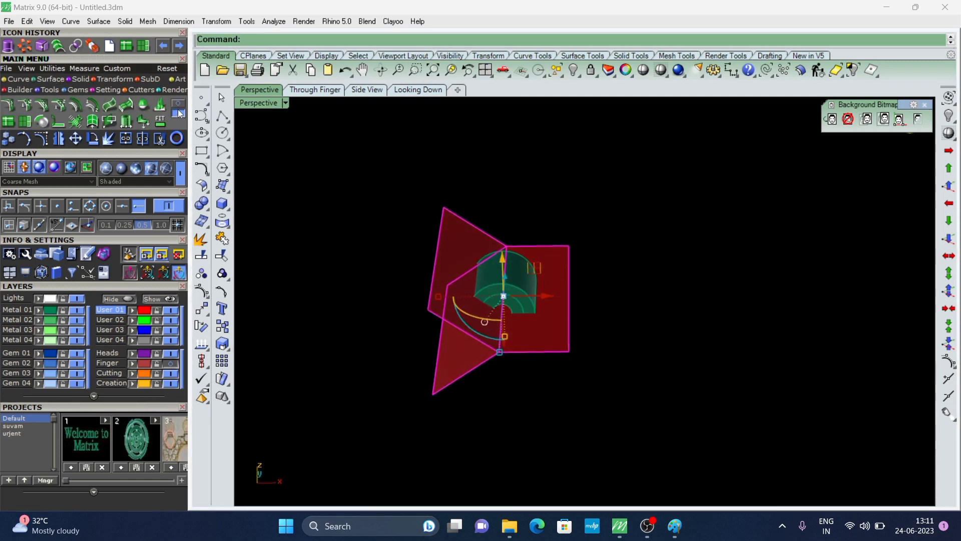
{"action": "left_click", "coordinate": [79, 105]}
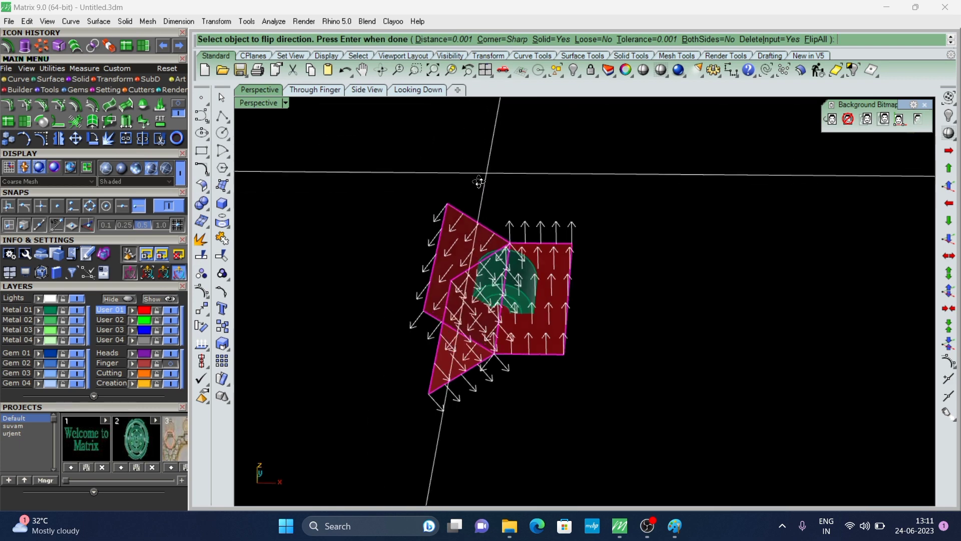
{"action": "right_click_drag", "start_coordinate": [479, 182], "coordinate": [537, 143]}
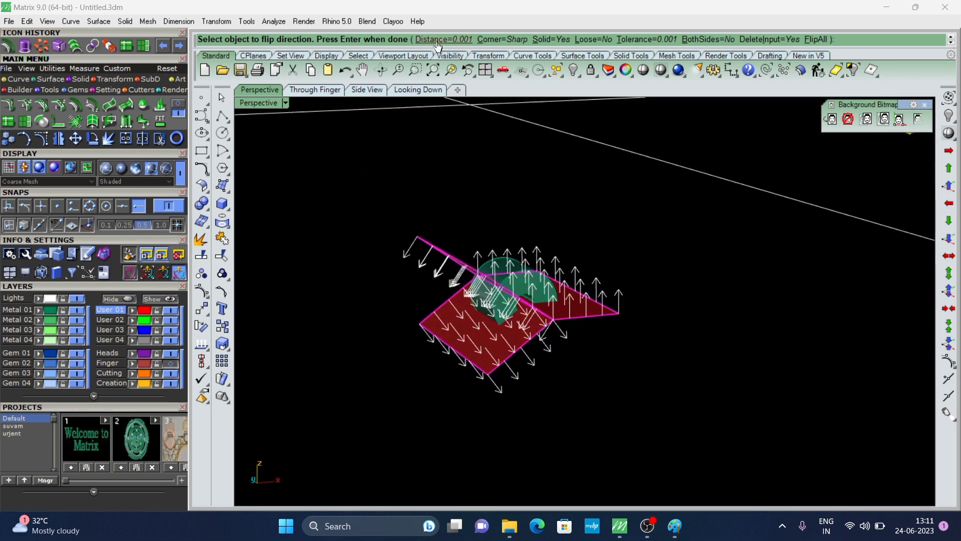
{"action": "key", "text": "Return"}
{"action": "type", "text": ".001"}
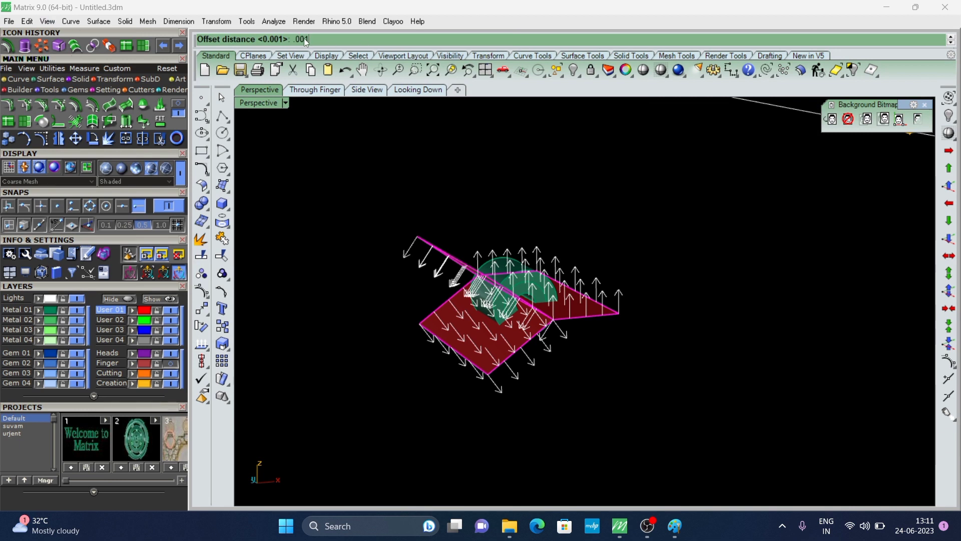
{"action": "key", "text": "Return"}
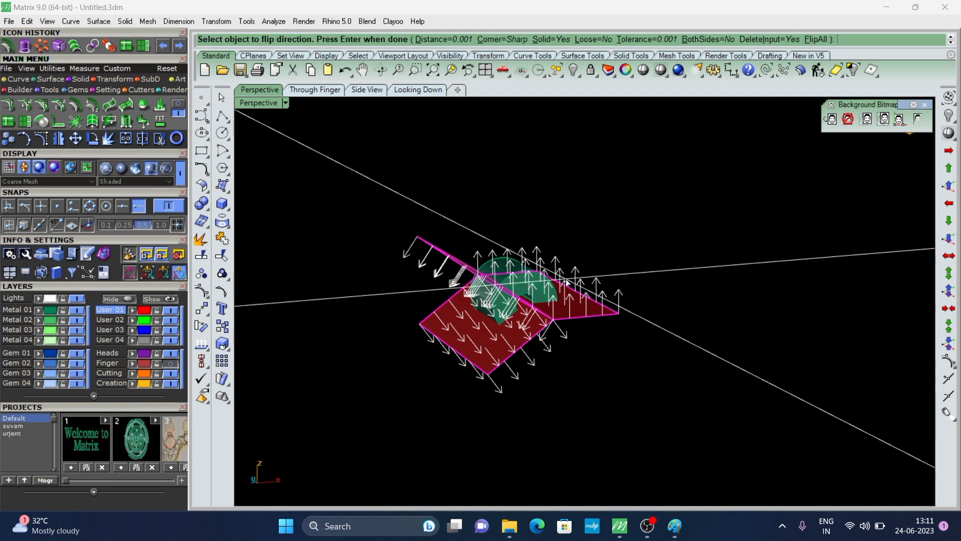
{"action": "key", "text": "Return"}
{"action": "right_click_drag", "start_coordinate": [557, 257], "coordinate": [510, 265]}
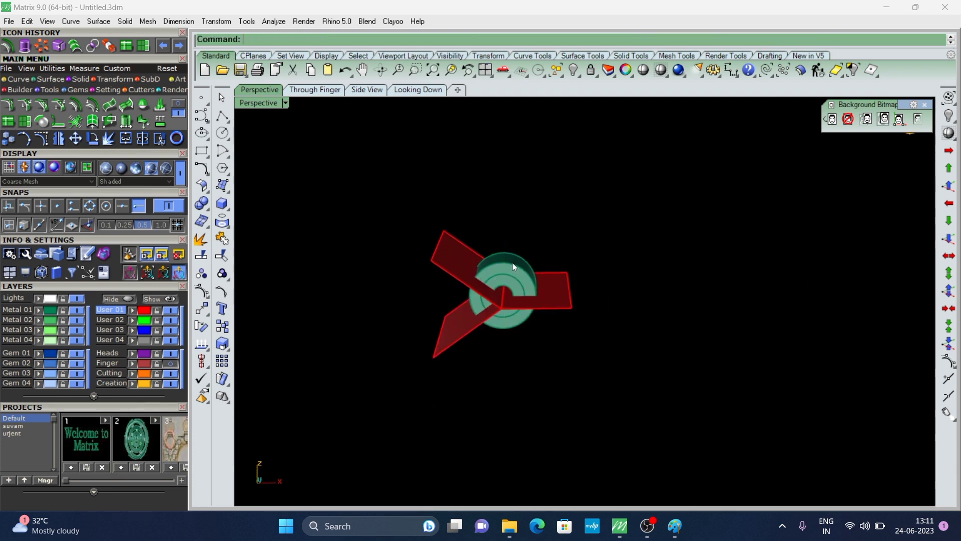
Step: Boolean-difference the cylinder with the upper, lower and right cutting planes
{"action": "scroll", "coordinate": [506, 281], "scroll_direction": "up", "scroll_amount": 3}
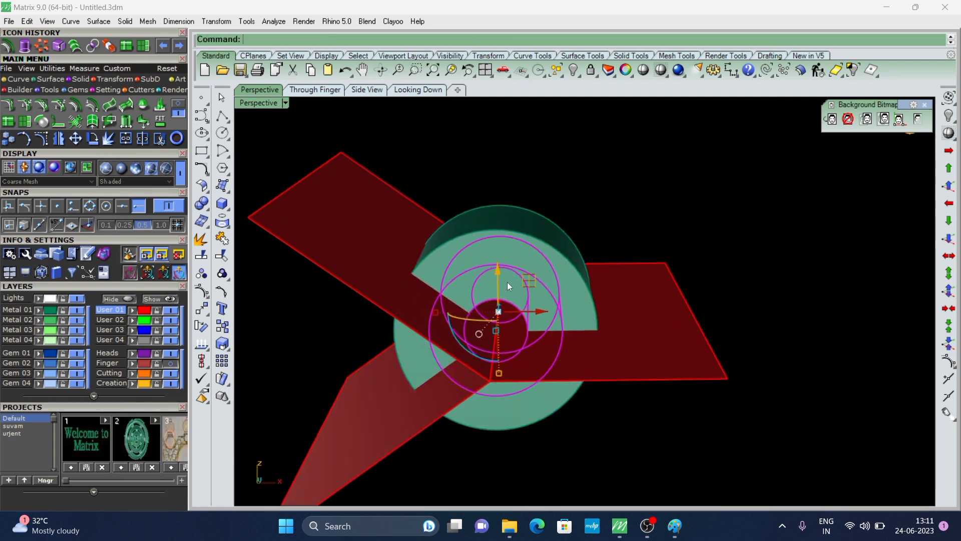
{"action": "mouse_move", "coordinate": [507, 280]}
{"action": "right_mouse_down"}
{"action": "mouse_move", "coordinate": [470, 250]}
{"action": "mouse_move", "coordinate": [465, 229]}
{"action": "mouse_move", "coordinate": [499, 241]}
{"action": "right_mouse_up"}
{"action": "mouse_move", "coordinate": [672, 245]}
{"action": "right_mouse_down"}
{"action": "mouse_move", "coordinate": [512, 297]}
{"action": "mouse_move", "coordinate": [497, 289]}
{"action": "right_mouse_up"}
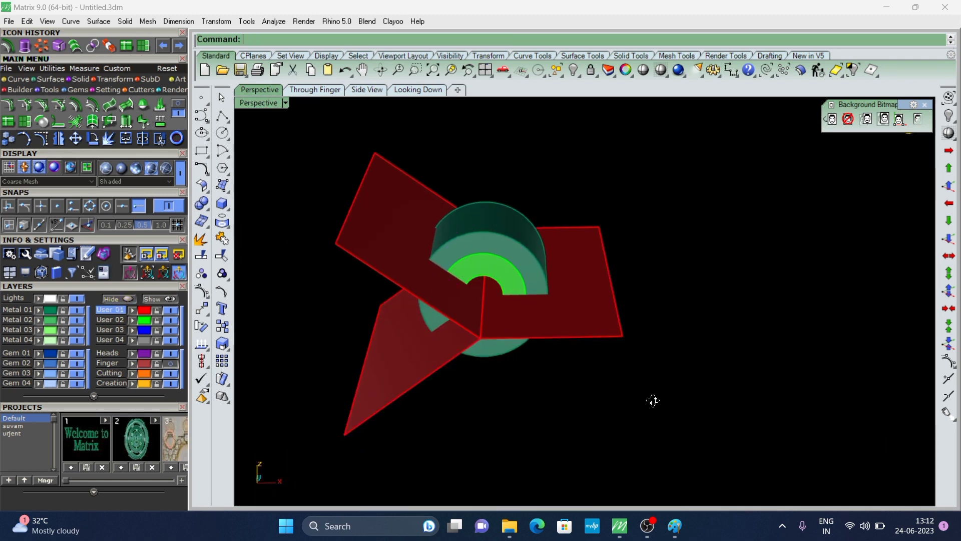
{"action": "mouse_move", "coordinate": [652, 399]}
{"action": "right_mouse_down"}
{"action": "mouse_move", "coordinate": [646, 365]}
{"action": "mouse_move", "coordinate": [593, 380]}
{"action": "mouse_move", "coordinate": [452, 265]}
{"action": "right_mouse_up"}
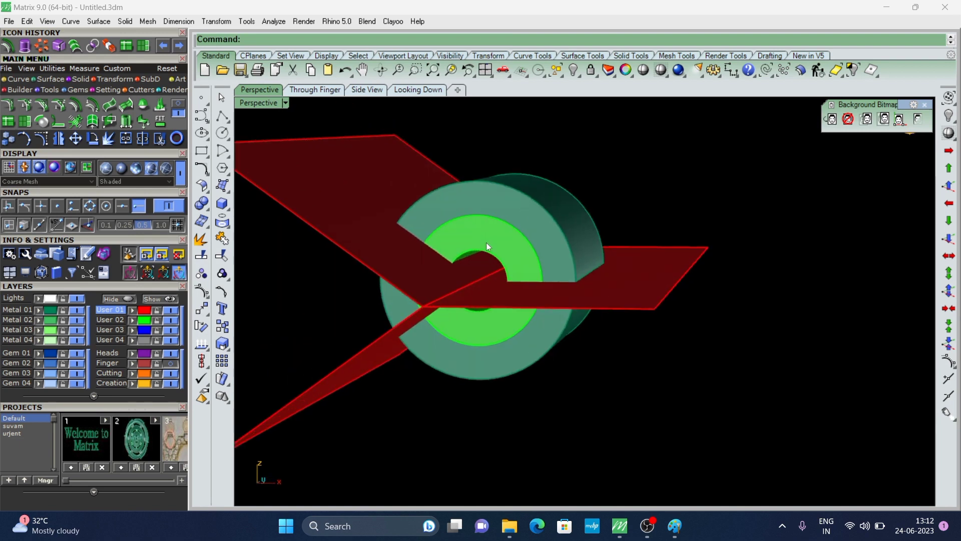
{"action": "scroll", "coordinate": [449, 275], "scroll_direction": "up", "scroll_amount": 5}
{"action": "left_click", "coordinate": [448, 275]}
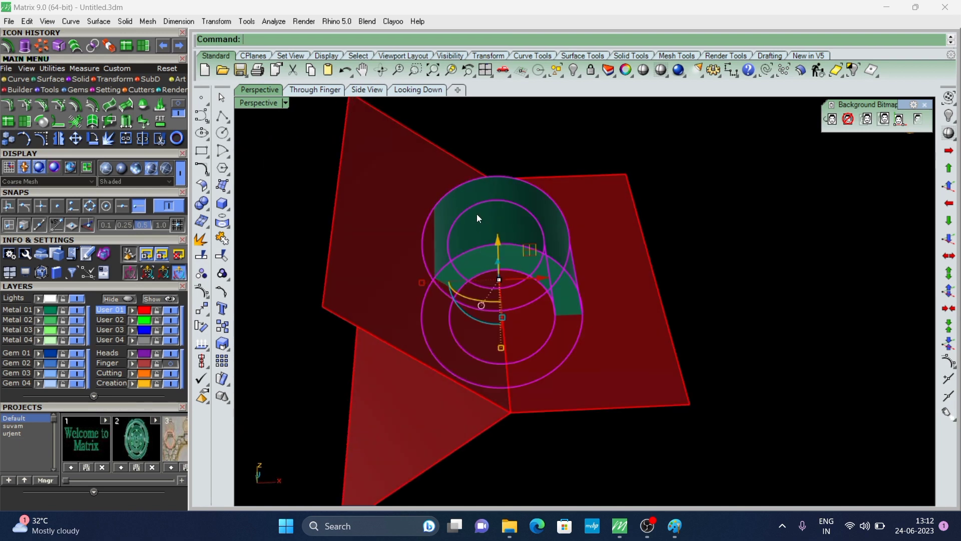
{"action": "scroll", "coordinate": [478, 230], "scroll_direction": "down", "scroll_amount": 5}
{"action": "type", "text": "b"}
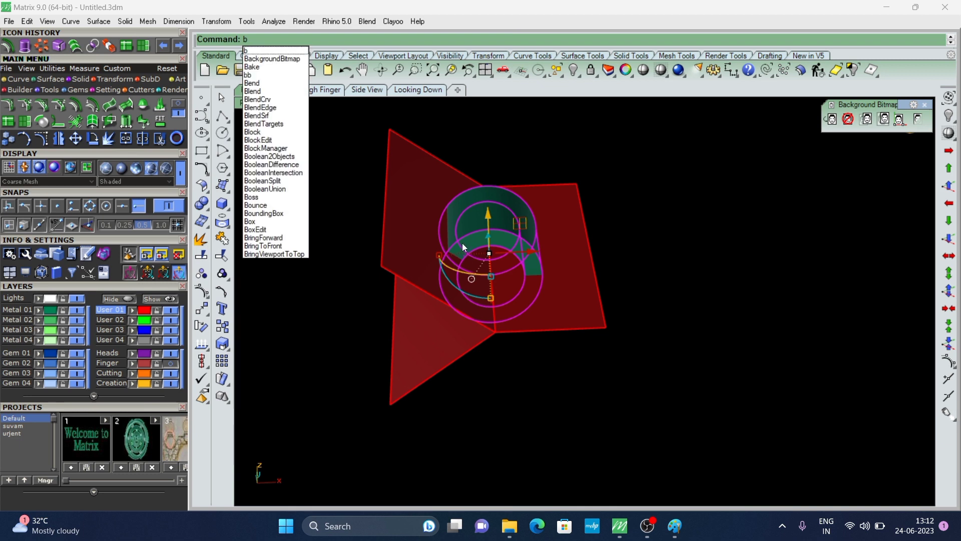
{"action": "key", "text": "Return"}
{"action": "right_click_drag", "start_coordinate": [459, 241], "coordinate": [418, 222]}
{"action": "left_click", "coordinate": [419, 224]}
{"action": "left_click", "coordinate": [437, 303]}
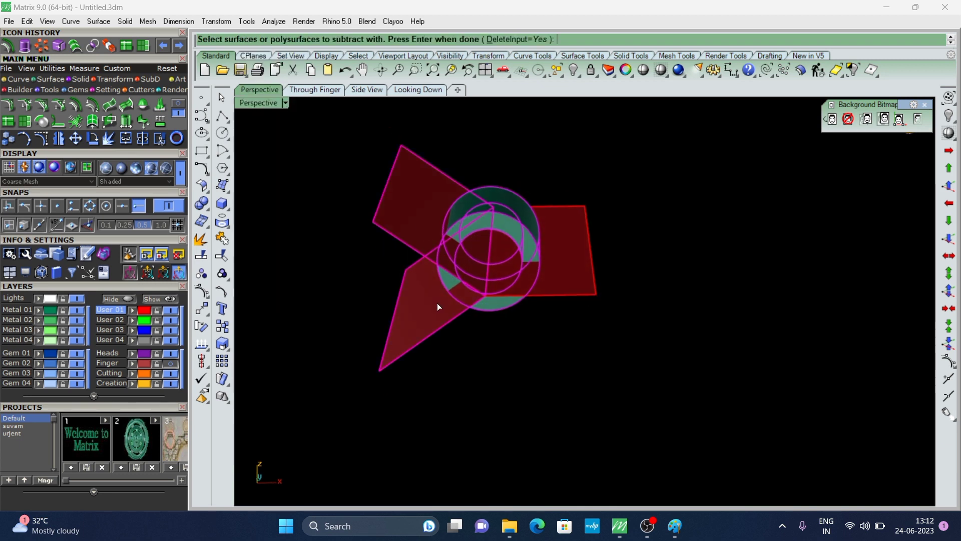
{"action": "left_click", "coordinate": [554, 274]}
{"action": "key", "text": "Return"}
Step: Delete the left wedge of the cut ring and select the C-shaped piece
{"action": "mouse_move", "coordinate": [570, 264]}
{"action": "right_mouse_down"}
{"action": "mouse_move", "coordinate": [449, 256]}
{"action": "mouse_move", "coordinate": [475, 239]}
{"action": "mouse_move", "coordinate": [503, 310]}
{"action": "mouse_move", "coordinate": [533, 218]}
{"action": "mouse_move", "coordinate": [446, 243]}
{"action": "mouse_move", "coordinate": [503, 321]}
{"action": "right_mouse_up"}
{"action": "left_click", "coordinate": [449, 260]}
{"action": "key", "text": "Delete"}
{"action": "right_click_drag", "start_coordinate": [517, 265], "coordinate": [453, 252]}
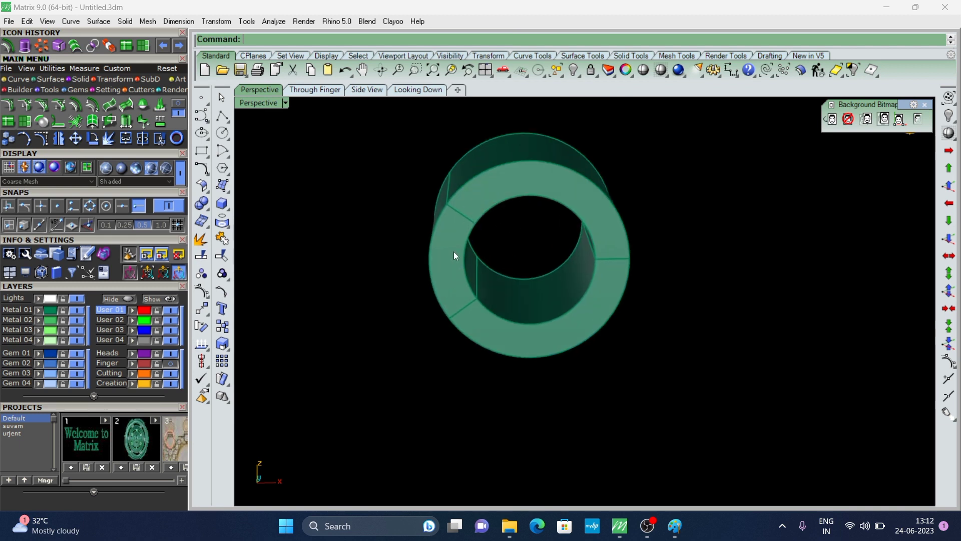
{"action": "left_click", "coordinate": [453, 252]}
{"action": "key", "text": "Delete"}
{"action": "right_click_drag", "start_coordinate": [525, 322], "coordinate": [515, 314]}
{"action": "left_click", "coordinate": [531, 328]}
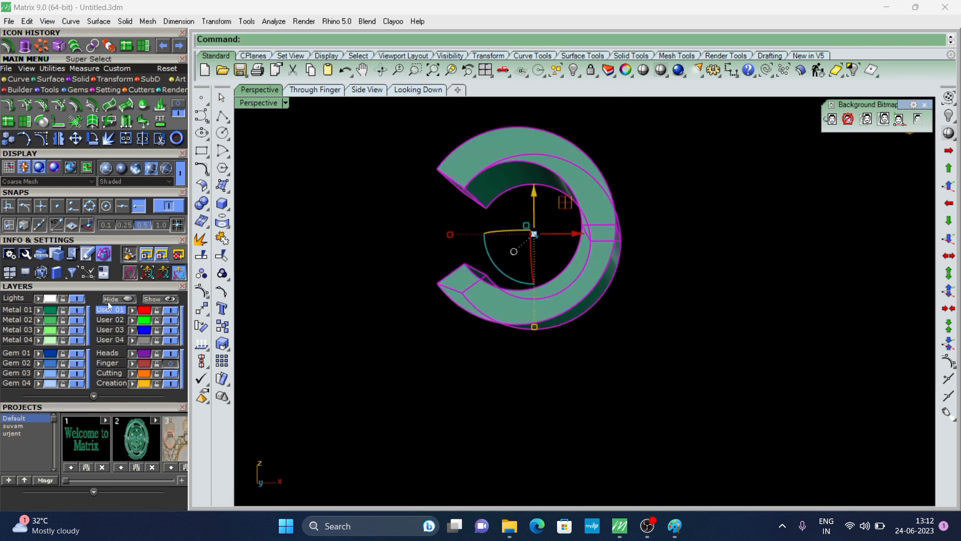
Step: Assign the C-shaped piece to the blue layer and hide it
{"action": "left_click", "coordinate": [342, 359]}
{"action": "mouse_move", "coordinate": [341, 359]}
{"action": "right_mouse_down"}
{"action": "mouse_move", "coordinate": [531, 383]}
{"action": "mouse_move", "coordinate": [502, 274]}
{"action": "mouse_move", "coordinate": [464, 365]}
{"action": "mouse_move", "coordinate": [628, 169]}
{"action": "right_mouse_up"}
{"action": "left_click", "coordinate": [550, 250]}
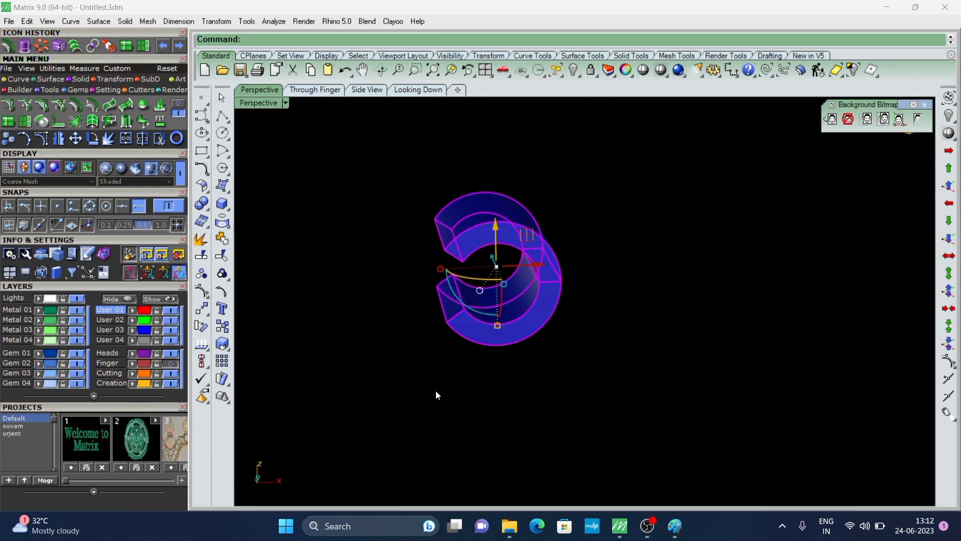
{"action": "left_click", "coordinate": [436, 389]}
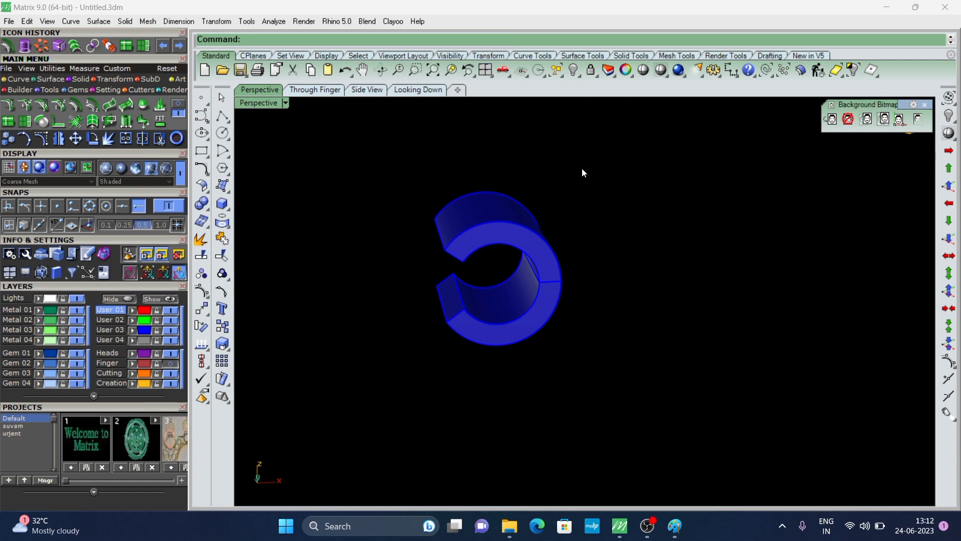
{"action": "left_click_drag", "start_coordinate": [583, 172], "coordinate": [460, 353]}
{"action": "key", "text": "Delete"}
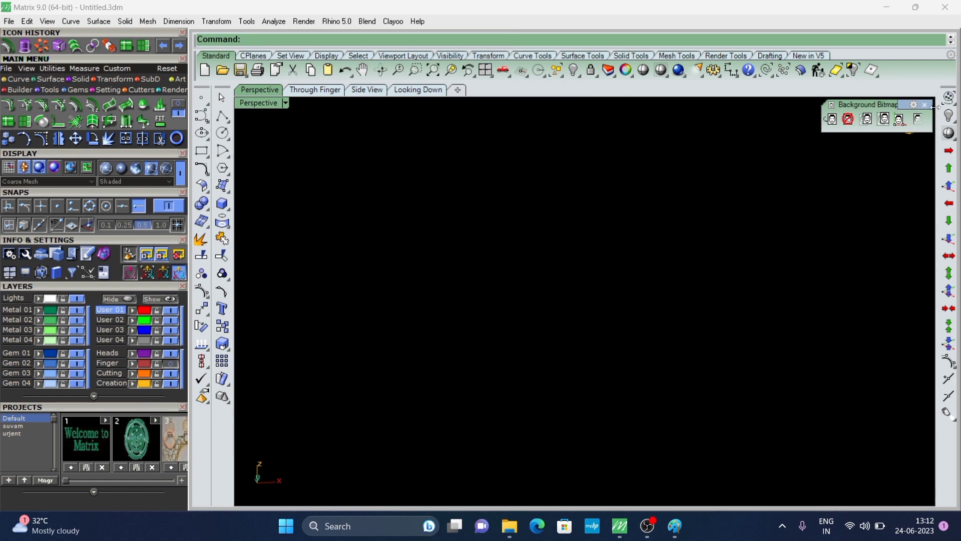
Step: Isolate the green inner hinge cylinder and view it in Looking Down
{"action": "right_click_drag", "start_coordinate": [801, 211], "coordinate": [553, 294]}
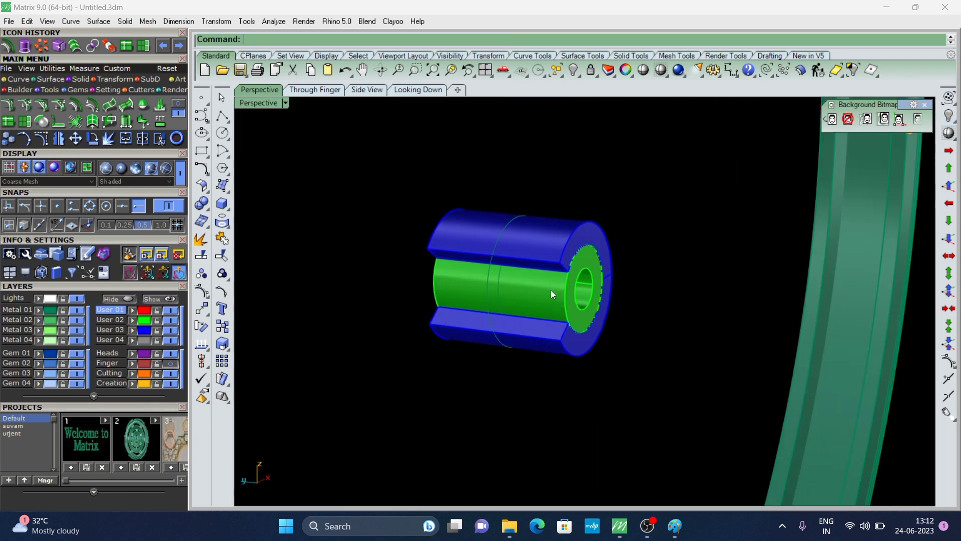
{"action": "left_click", "coordinate": [551, 293]}
{"action": "left_click", "coordinate": [837, 70]}
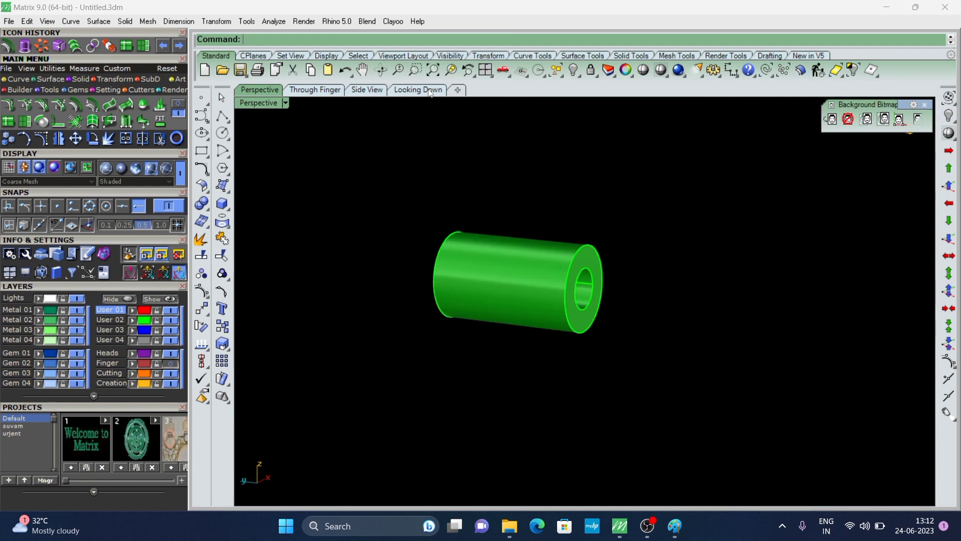
{"action": "left_click", "coordinate": [430, 92]}
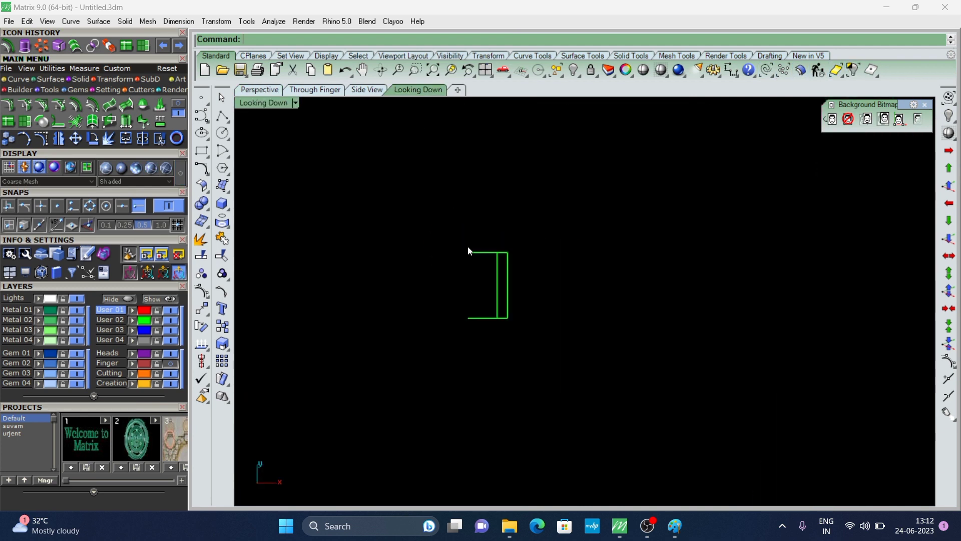
Step: Draw a long horizontal centre line from its midpoint at the hinge cylinder's centre
{"action": "left_click", "coordinate": [228, 125]}
{"action": "left_click", "coordinate": [266, 122]}
{"action": "left_click", "coordinate": [476, 276]}
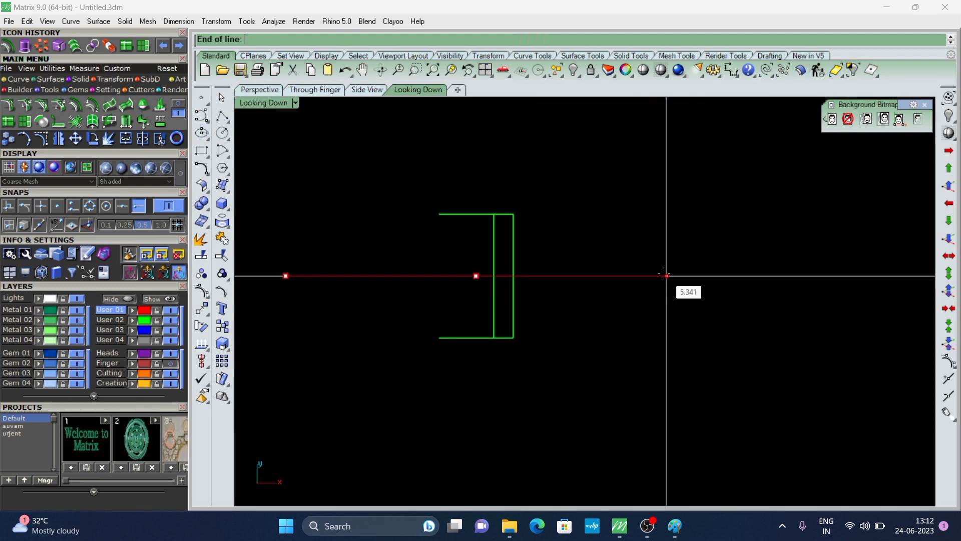
{"action": "left_click", "coordinate": [666, 276]}
Step: Offset the centre line to both sides through the inner edge, then remove the centre line
{"action": "left_click", "coordinate": [202, 290]}
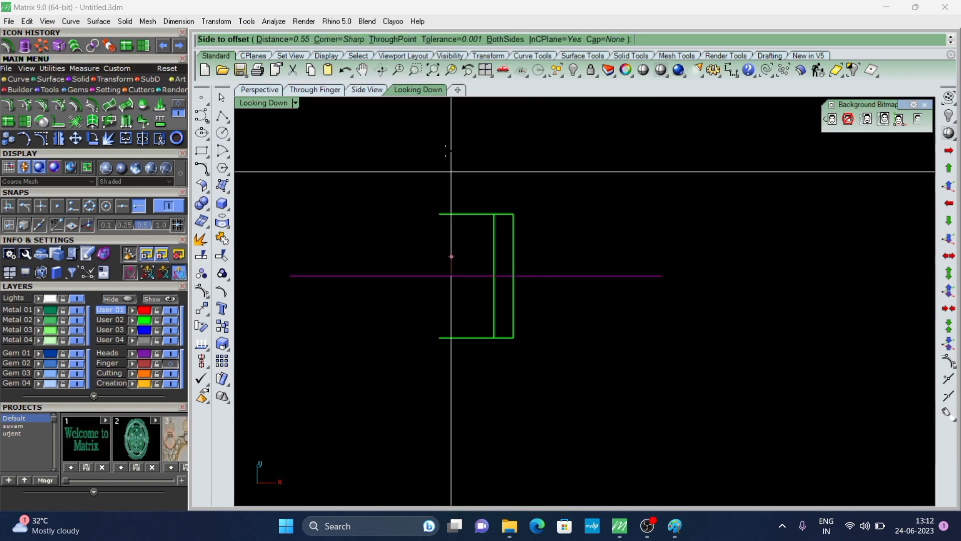
{"action": "left_click", "coordinate": [392, 40]}
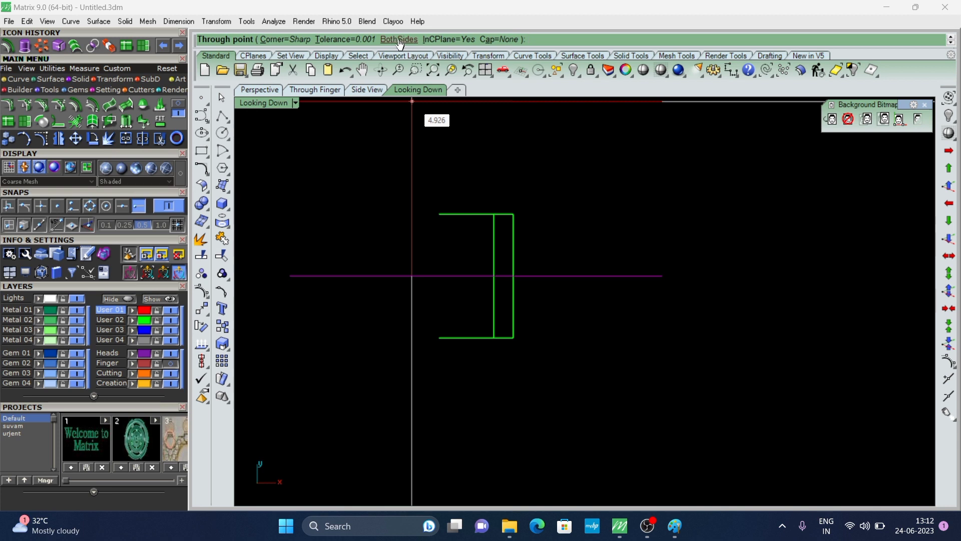
{"action": "left_click", "coordinate": [399, 40]}
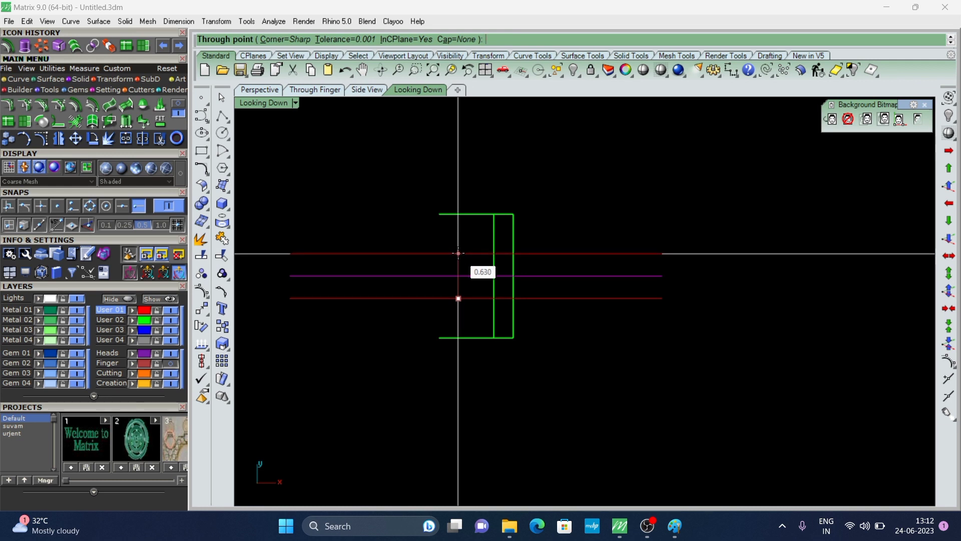
{"action": "left_click", "coordinate": [458, 254]}
{"action": "key", "text": "Escape"}
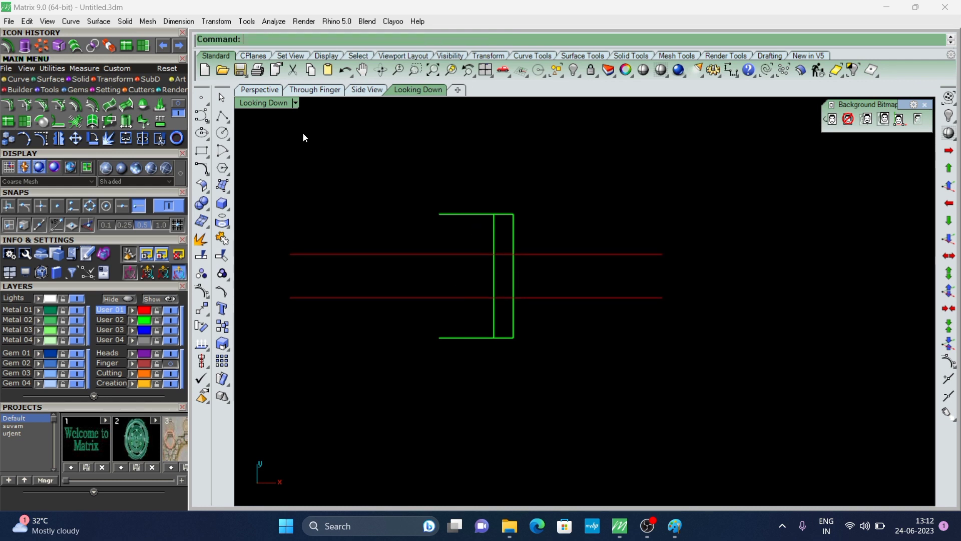
{"action": "left_click", "coordinate": [260, 89]}
{"action": "right_click_drag", "start_coordinate": [485, 304], "coordinate": [395, 349]}
Step: Extrude the two parallel lines into cutting surfaces across the green tube
{"action": "key", "text": "ctrl+a"}
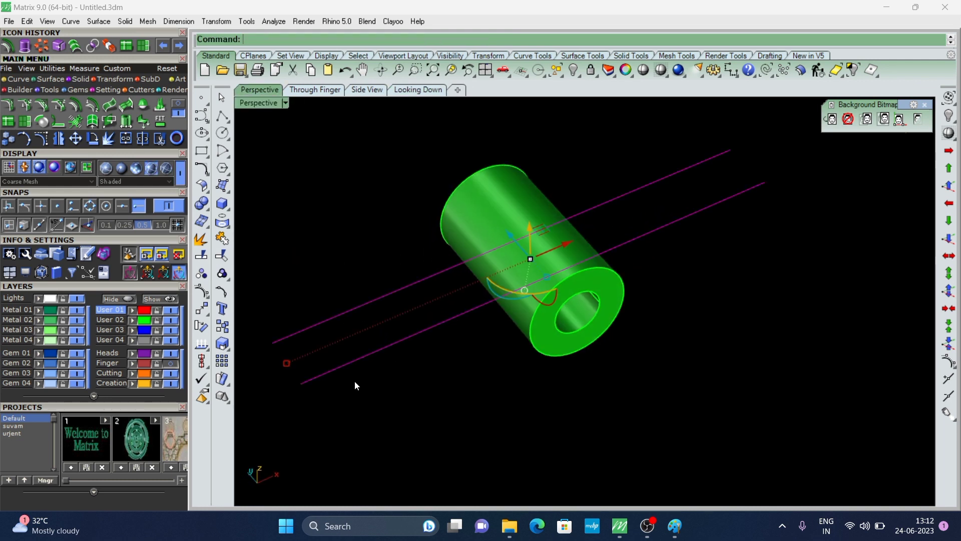
{"action": "right_click_drag", "start_coordinate": [355, 381], "coordinate": [479, 321]}
{"action": "left_click", "coordinate": [59, 46]}
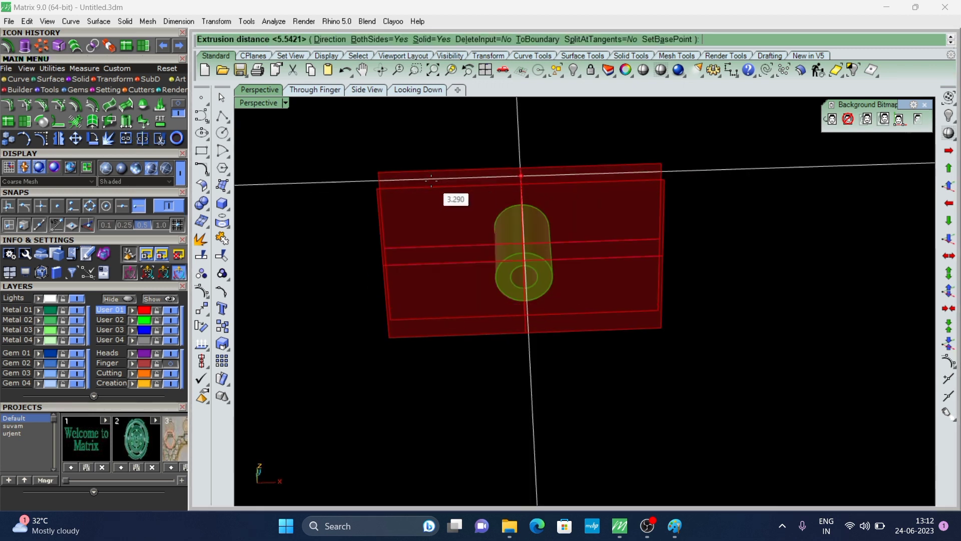
{"action": "left_click", "coordinate": [509, 206]}
{"action": "right_click_drag", "start_coordinate": [509, 206], "coordinate": [531, 278]}
Step: Split the tube with the two red surfaces, then delete the cutter surfaces
{"action": "left_click", "coordinate": [528, 275]}
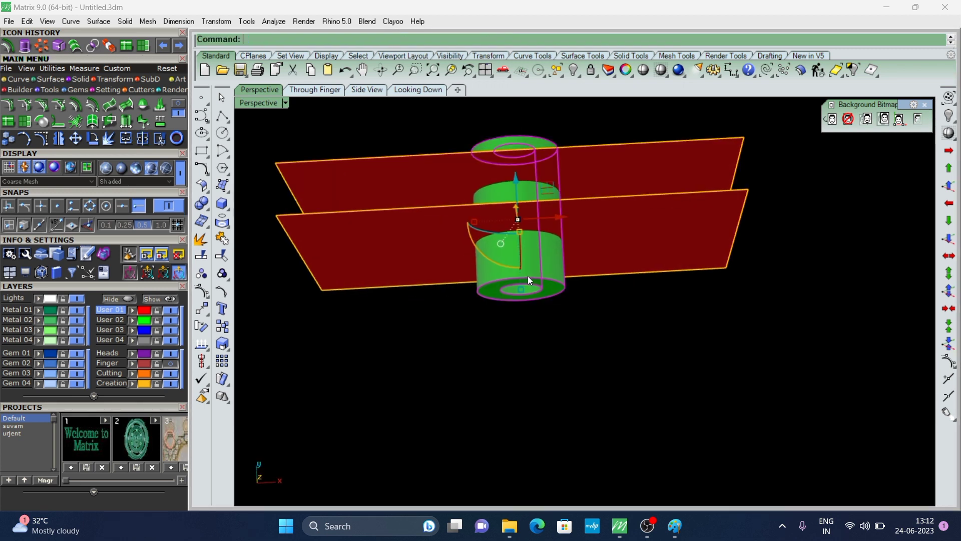
{"action": "left_click", "coordinate": [423, 249]}
{"action": "left_click", "coordinate": [411, 171]}
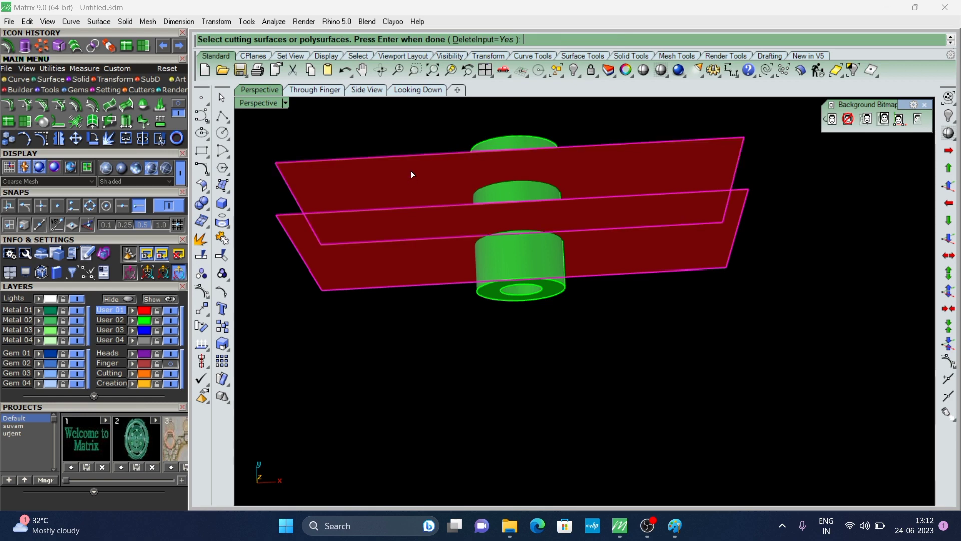
{"action": "key", "text": "Return"}
{"action": "left_click", "coordinate": [414, 229]}
{"action": "key", "text": "Delete"}
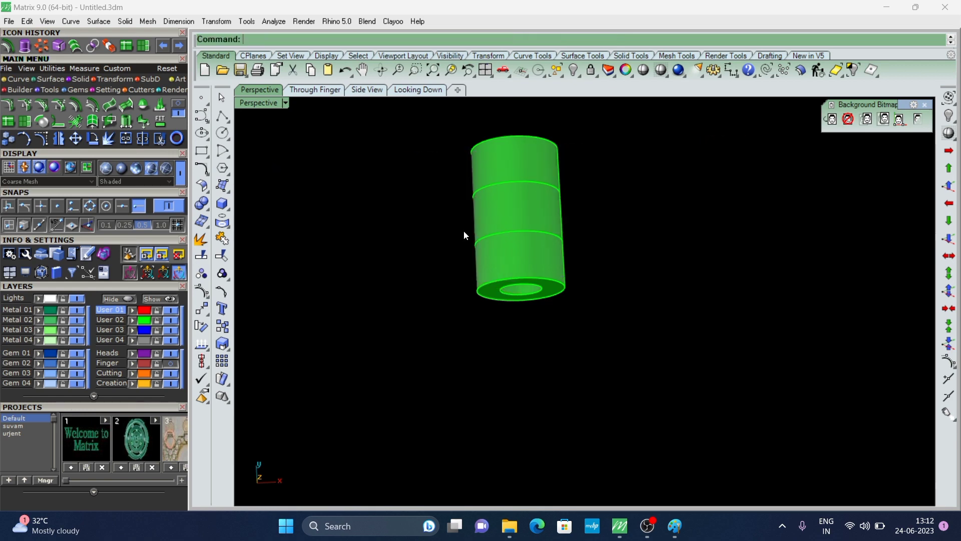
{"action": "mouse_move", "coordinate": [464, 230]}
{"action": "right_mouse_down"}
{"action": "mouse_move", "coordinate": [539, 286]}
{"action": "mouse_move", "coordinate": [483, 299]}
{"action": "right_mouse_up"}
{"action": "left_click", "coordinate": [483, 299]}
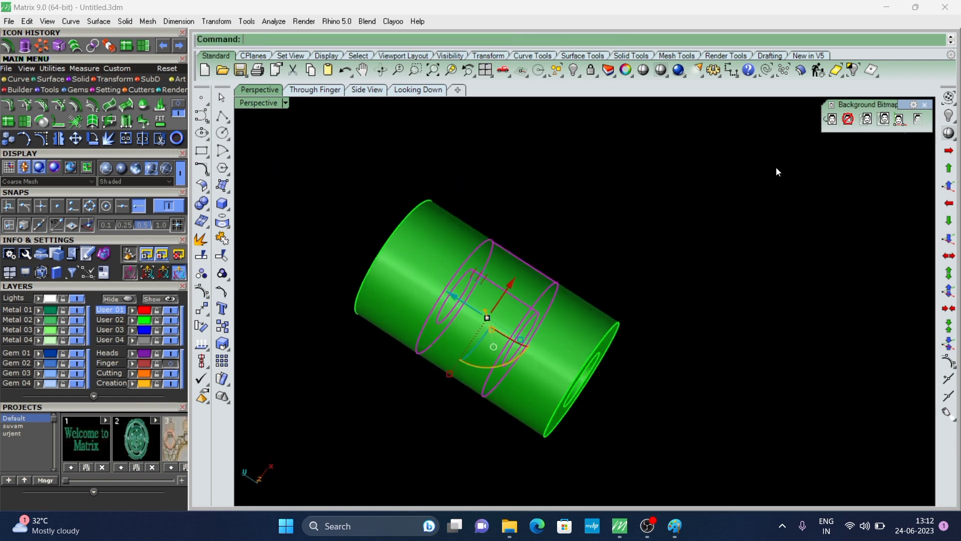
{"action": "left_click", "coordinate": [948, 115]}
{"action": "mouse_move", "coordinate": [760, 277]}
{"action": "right_mouse_down"}
{"action": "mouse_move", "coordinate": [666, 221]}
{"action": "mouse_move", "coordinate": [603, 286]}
{"action": "mouse_move", "coordinate": [527, 277]}
{"action": "mouse_move", "coordinate": [483, 308]}
{"action": "mouse_move", "coordinate": [437, 250]}
{"action": "mouse_move", "coordinate": [494, 280]}
{"action": "right_mouse_up"}
{"action": "left_click", "coordinate": [675, 221]}
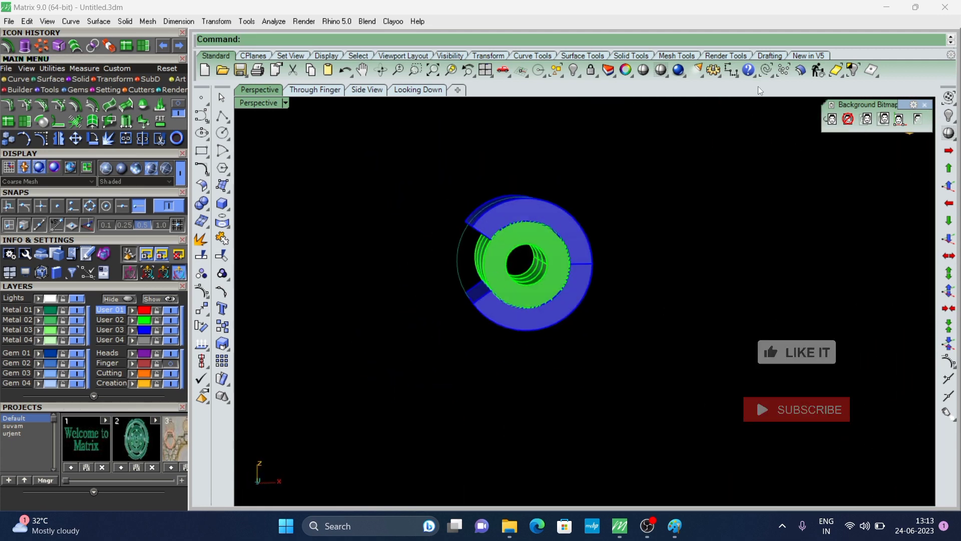
{"action": "left_click", "coordinate": [315, 89]}
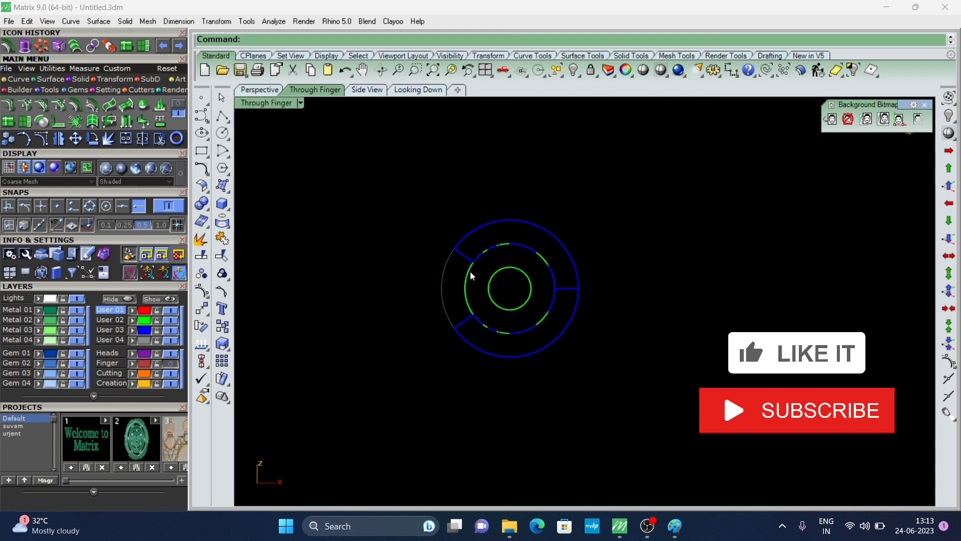
{"action": "left_click", "coordinate": [763, 73]}
{"action": "key", "text": "Escape"}
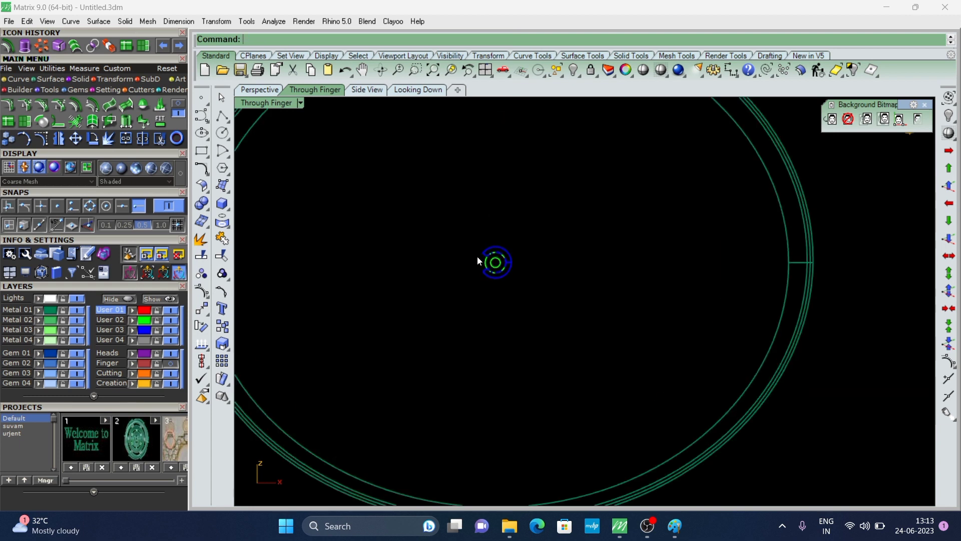
{"action": "left_click_drag", "start_coordinate": [434, 350], "coordinate": [433, 351]}
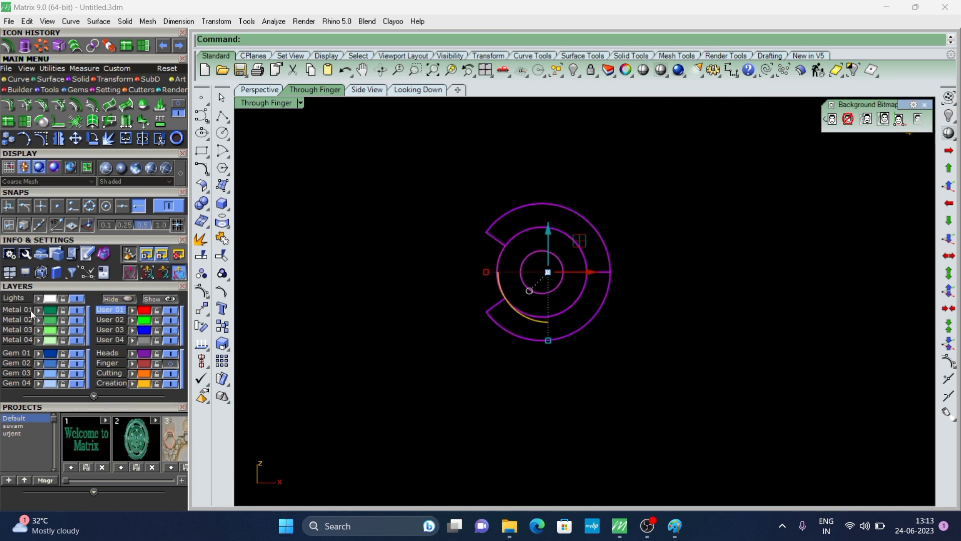
{"action": "key", "text": "Escape"}
{"action": "scroll", "coordinate": [441, 250], "scroll_direction": "down", "scroll_amount": 1}
{"action": "scroll", "coordinate": [521, 303], "scroll_direction": "down", "scroll_amount": 2}
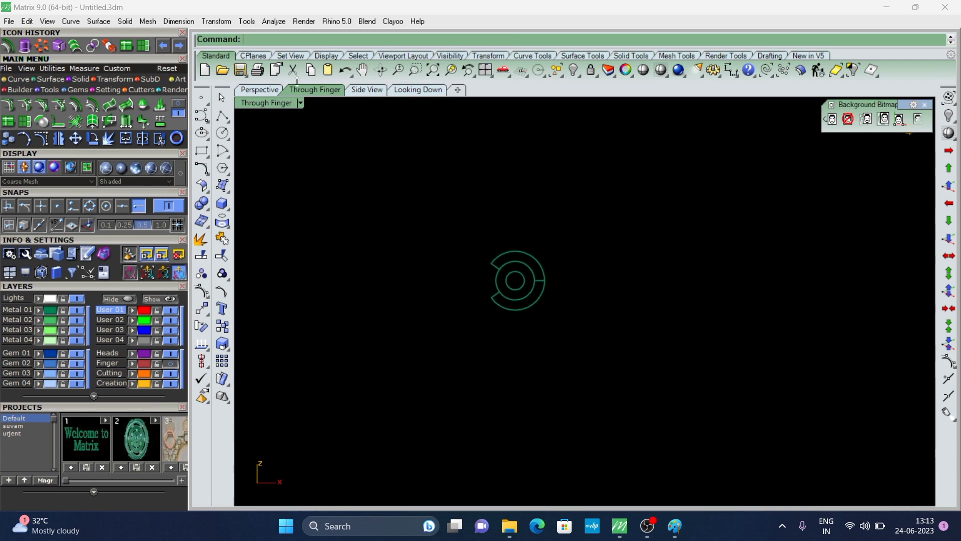
{"action": "left_click", "coordinate": [258, 94]}
{"action": "mouse_move", "coordinate": [573, 293]}
{"action": "right_mouse_down"}
{"action": "mouse_move", "coordinate": [553, 332]}
{"action": "mouse_move", "coordinate": [501, 328]}
{"action": "mouse_move", "coordinate": [569, 320]}
{"action": "mouse_move", "coordinate": [575, 281]}
{"action": "mouse_move", "coordinate": [584, 292]}
{"action": "mouse_move", "coordinate": [691, 292]}
{"action": "mouse_move", "coordinate": [554, 286]}
{"action": "right_mouse_up"}
{"action": "scroll", "coordinate": [568, 308], "scroll_direction": "down", "scroll_amount": 1}
Step: Move the middle knuckle and upper half onto the red User 01 layer
{"action": "scroll", "coordinate": [552, 285], "scroll_direction": "up", "scroll_amount": 2}
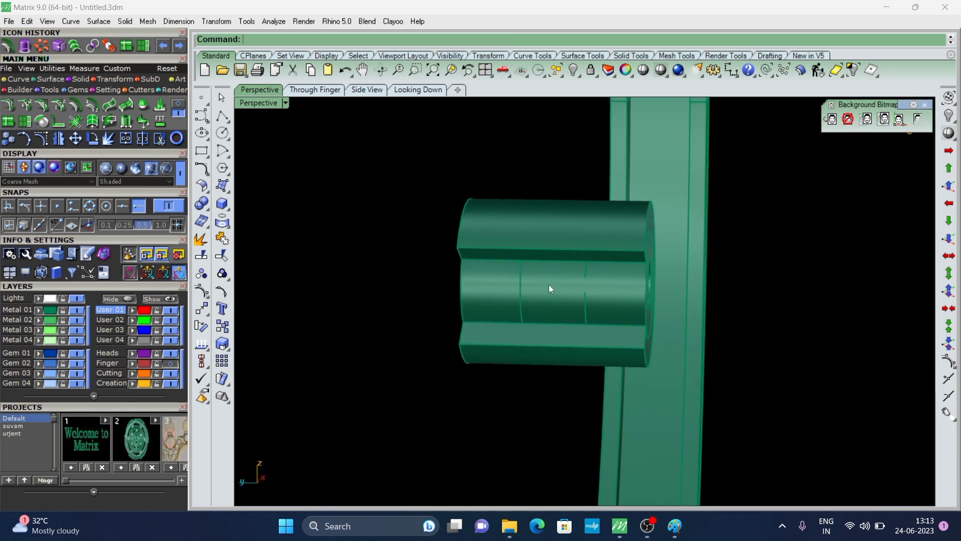
{"action": "left_click", "coordinate": [550, 284]}
{"action": "left_click", "coordinate": [562, 225], "text": "shift"}
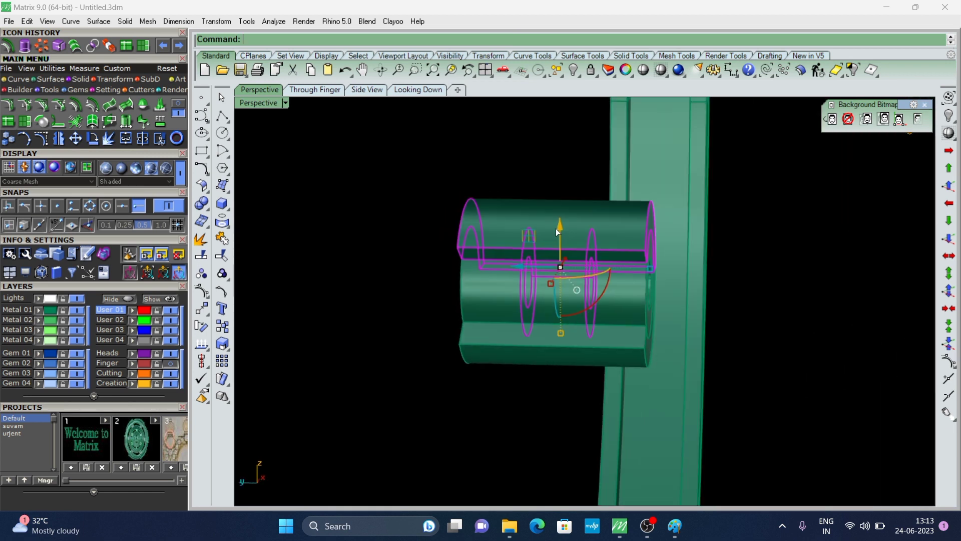
{"action": "left_click", "coordinate": [134, 311]}
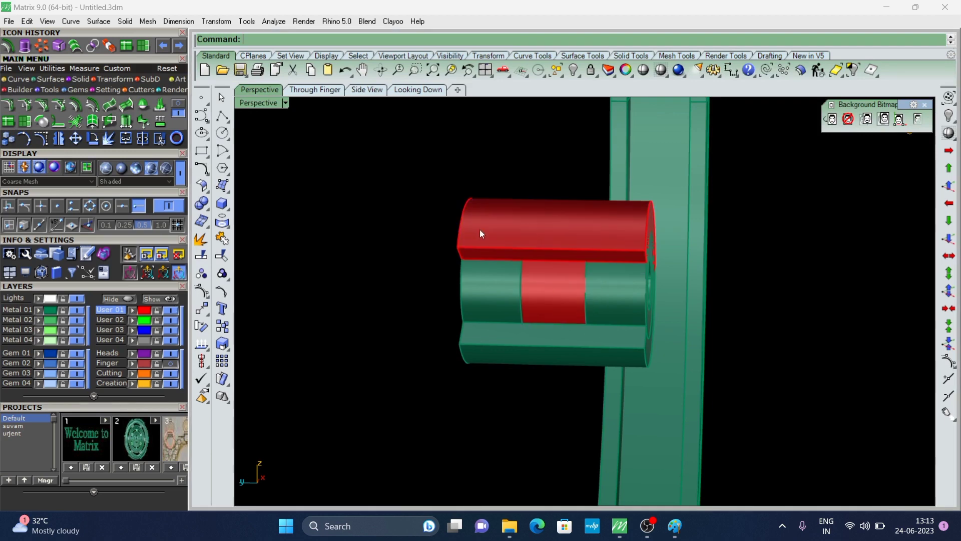
{"action": "right_click_drag", "start_coordinate": [480, 229], "coordinate": [462, 287]}
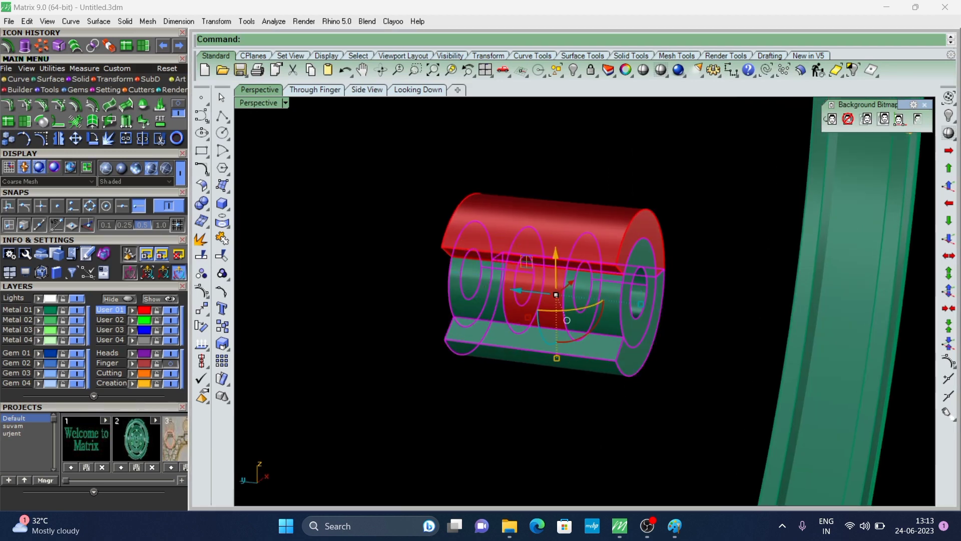
Step: Move the remaining hinge pieces onto the purple Heads layer and show the Through Finger view
{"action": "left_click", "coordinate": [134, 353]}
{"action": "right_click_drag", "start_coordinate": [319, 306], "coordinate": [528, 217]}
{"action": "left_click", "coordinate": [528, 217]}
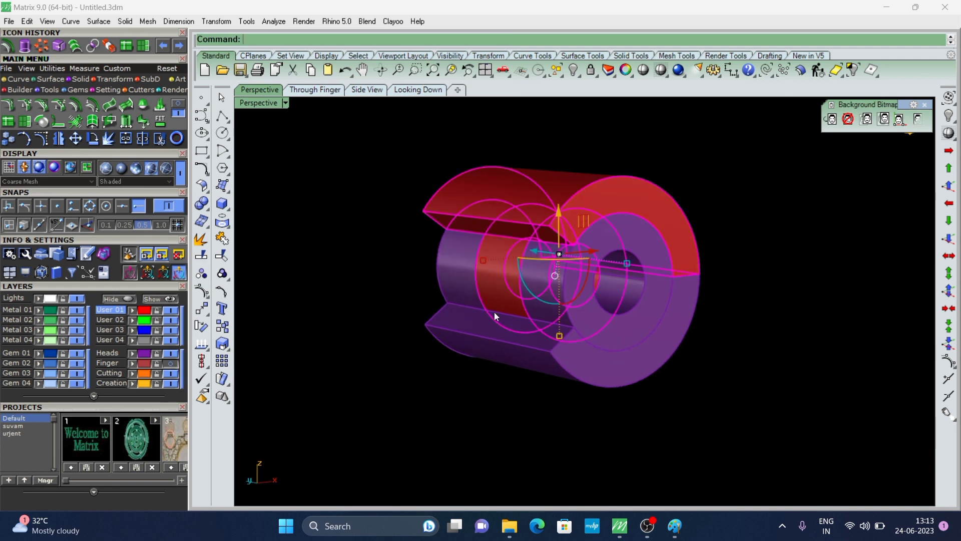
{"action": "key", "text": "Escape"}
{"action": "scroll", "coordinate": [686, 243], "scroll_direction": "down", "scroll_amount": 3}
{"action": "right_click_drag", "start_coordinate": [686, 243], "coordinate": [592, 221]}
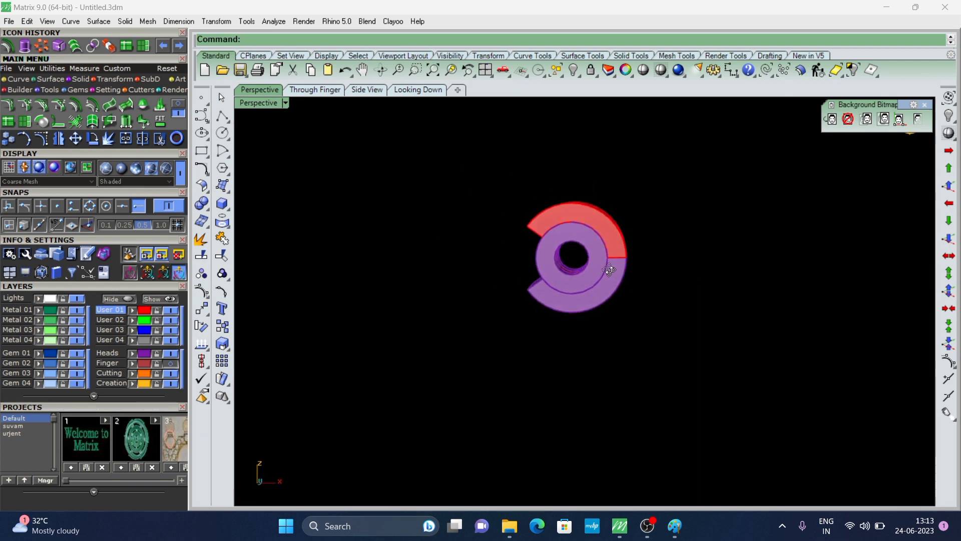
{"action": "left_click", "coordinate": [592, 220]}
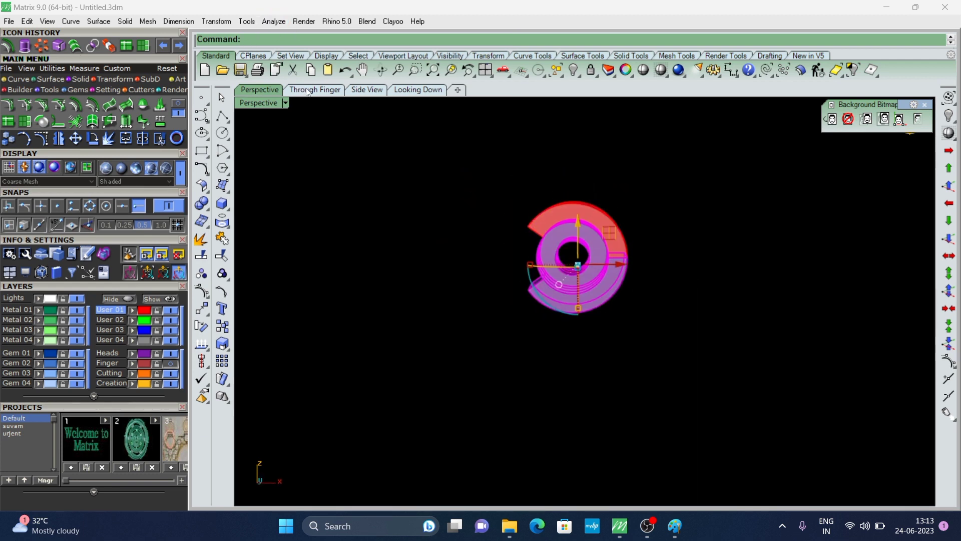
{"action": "key", "text": "ctrl+Tab"}
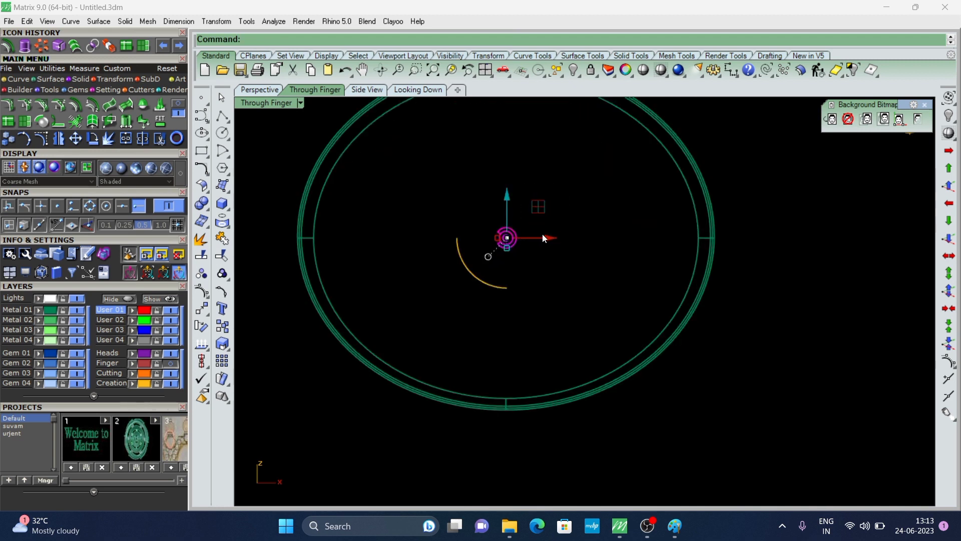
Step: Slide the hinge assembly -32.493 along X onto the left side of the band
{"action": "mouse_move", "coordinate": [543, 237]}
{"action": "left_mouse_down"}
{"action": "mouse_move", "coordinate": [339, 259]}
{"action": "mouse_move", "coordinate": [383, 247]}
{"action": "left_mouse_up"}
{"action": "scroll", "coordinate": [282, 236], "scroll_direction": "up", "scroll_amount": 2}
{"action": "scroll", "coordinate": [302, 242], "scroll_direction": "up", "scroll_amount": 2}
{"action": "key", "text": "Escape"}
{"action": "scroll", "coordinate": [326, 222], "scroll_direction": "down", "scroll_amount": 5}
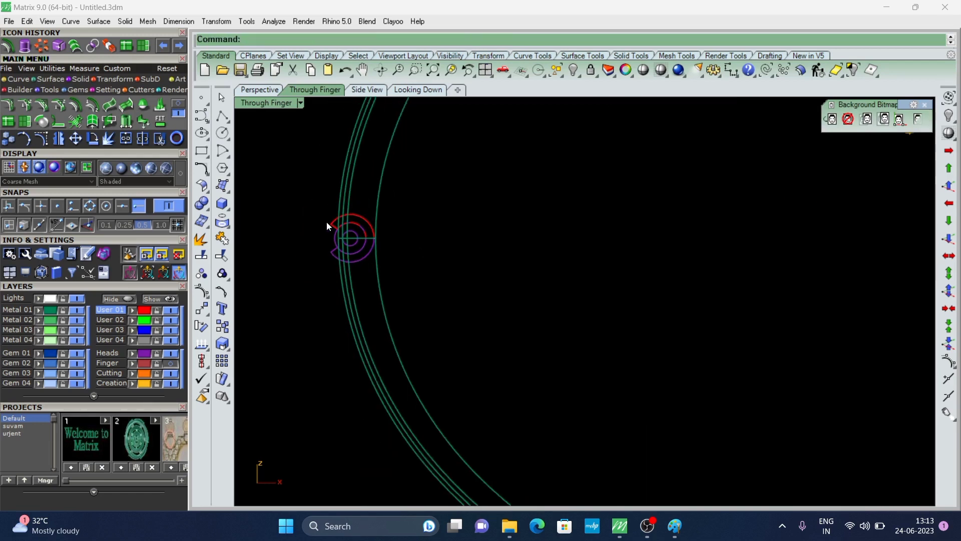
{"action": "scroll", "coordinate": [380, 224], "scroll_direction": "up", "scroll_amount": 4}
{"action": "scroll", "coordinate": [369, 237], "scroll_direction": "up", "scroll_amount": 2}
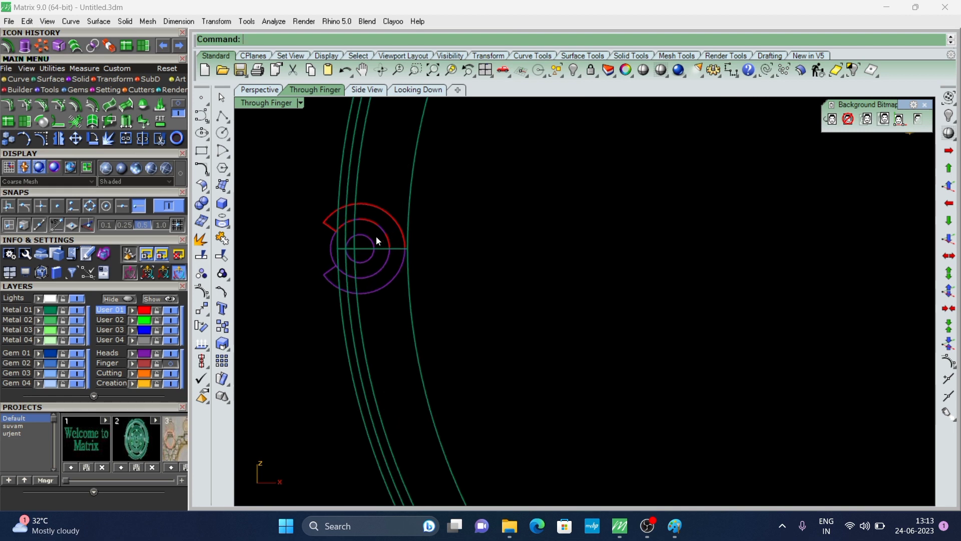
Step: Pick Group14 from the overlapping candidates and nudge it slightly downward
{"action": "left_click", "coordinate": [403, 248]}
{"action": "left_click", "coordinate": [436, 267]}
{"action": "scroll", "coordinate": [346, 233], "scroll_direction": "up", "scroll_amount": 2}
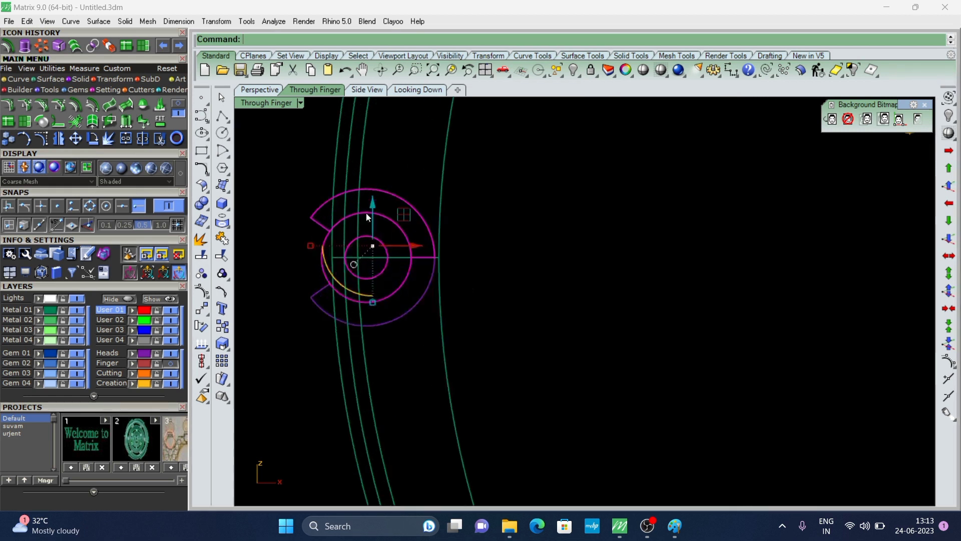
{"action": "left_click_drag", "start_coordinate": [375, 254], "coordinate": [411, 260]}
{"action": "scroll", "coordinate": [416, 244], "scroll_direction": "down", "scroll_amount": 4}
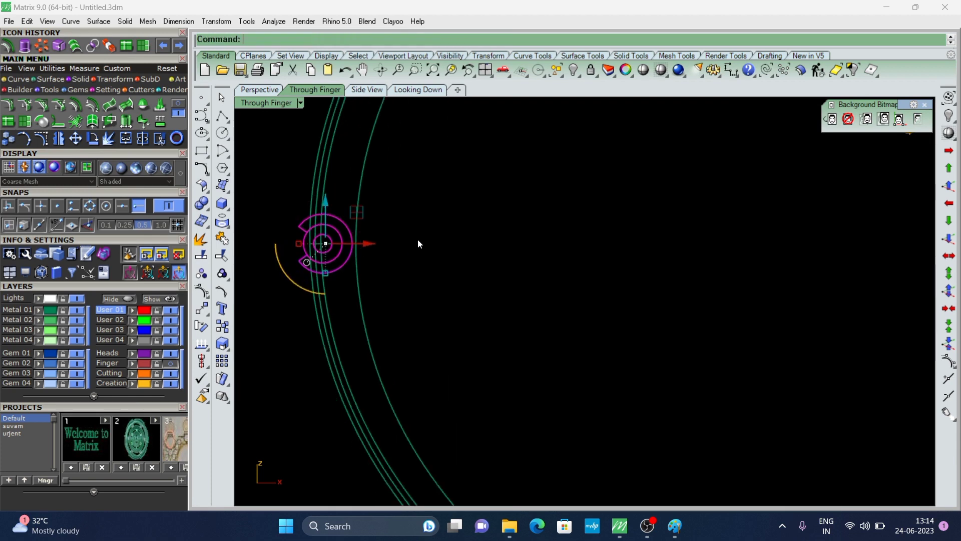
{"action": "left_click", "coordinate": [417, 239]}
{"action": "left_click", "coordinate": [253, 92]}
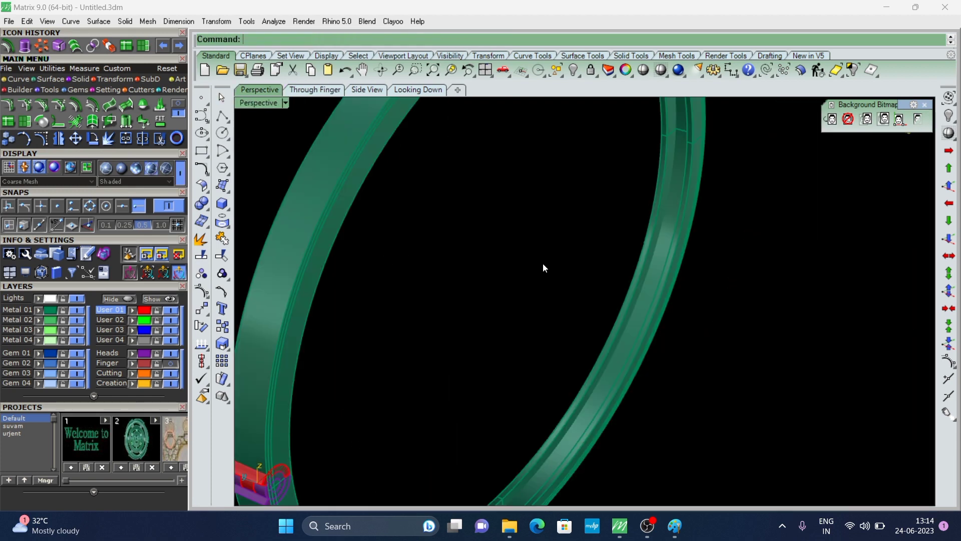
Step: Orbit around the ring until the band stands as an upright arc beside the hinge
{"action": "mouse_move", "coordinate": [542, 263]}
{"action": "right_mouse_down"}
{"action": "mouse_move", "coordinate": [416, 336]}
{"action": "mouse_move", "coordinate": [391, 339]}
{"action": "mouse_move", "coordinate": [376, 314]}
{"action": "right_mouse_up"}
{"action": "scroll", "coordinate": [343, 174], "scroll_direction": "up", "scroll_amount": 3}
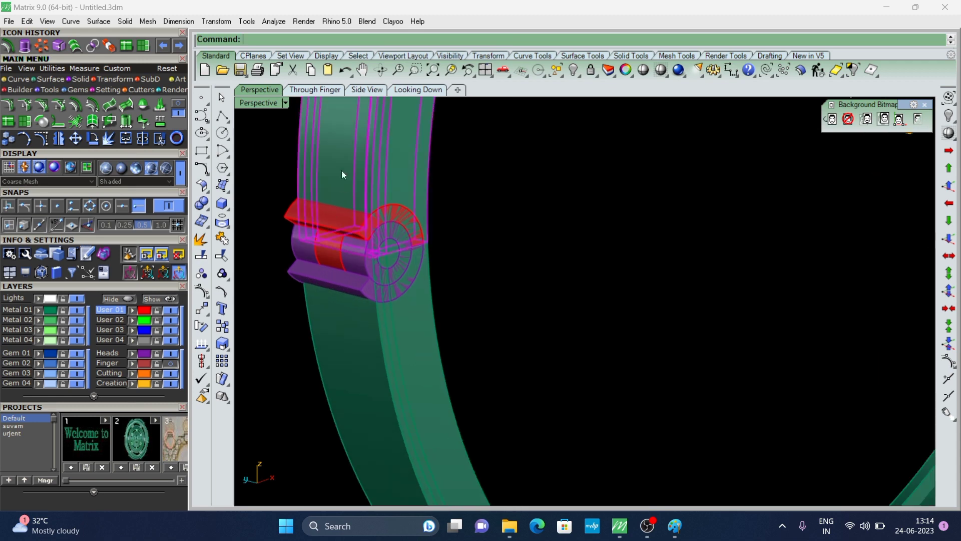
{"action": "right_click_drag", "start_coordinate": [332, 221], "coordinate": [726, 230]}
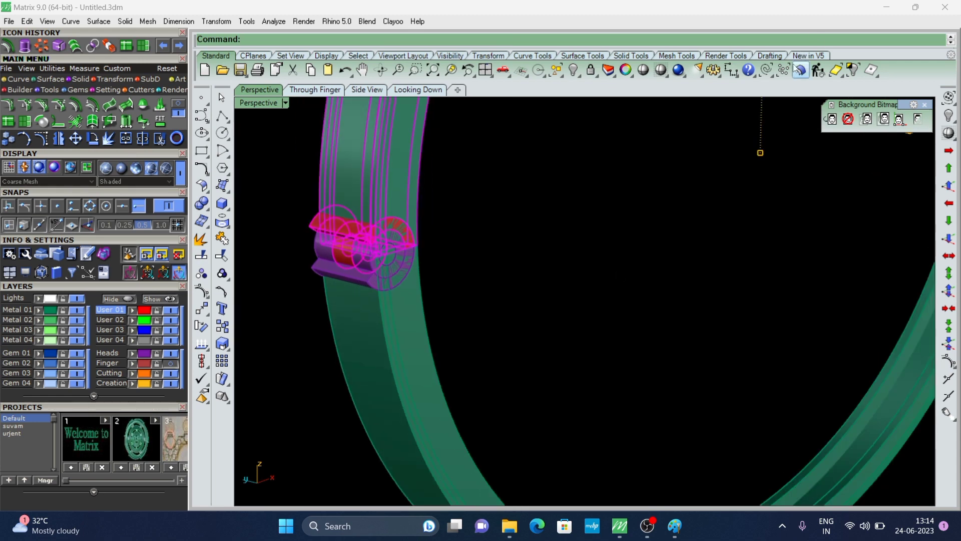
{"action": "mouse_move", "coordinate": [751, 150]}
{"action": "right_mouse_down"}
{"action": "mouse_move", "coordinate": [610, 223]}
{"action": "mouse_move", "coordinate": [582, 265]}
{"action": "mouse_move", "coordinate": [497, 155]}
{"action": "mouse_move", "coordinate": [572, 305]}
{"action": "right_mouse_up"}
{"action": "scroll", "coordinate": [572, 305], "scroll_direction": "up", "scroll_amount": 3}
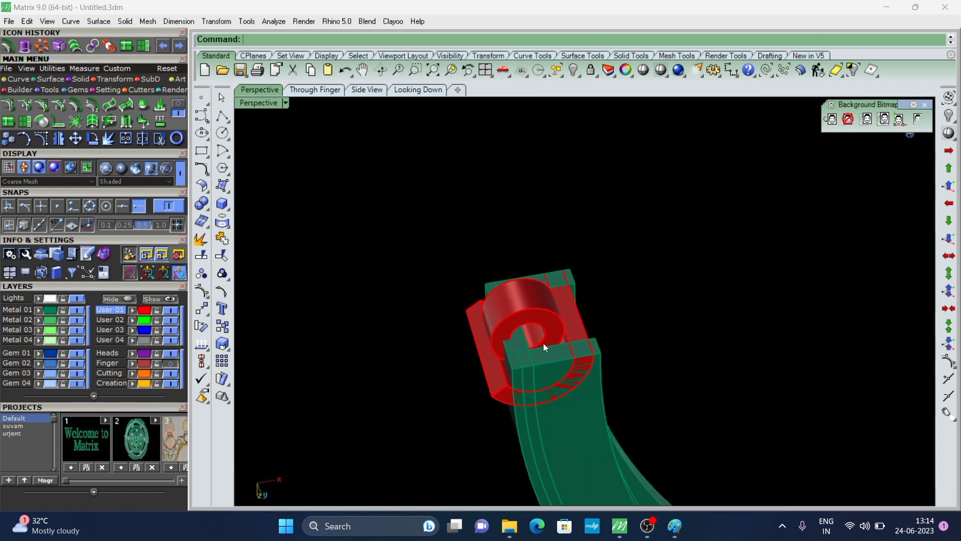
{"action": "scroll", "coordinate": [473, 270], "scroll_direction": "down", "scroll_amount": 3}
{"action": "scroll", "coordinate": [540, 346], "scroll_direction": "up", "scroll_amount": 4}
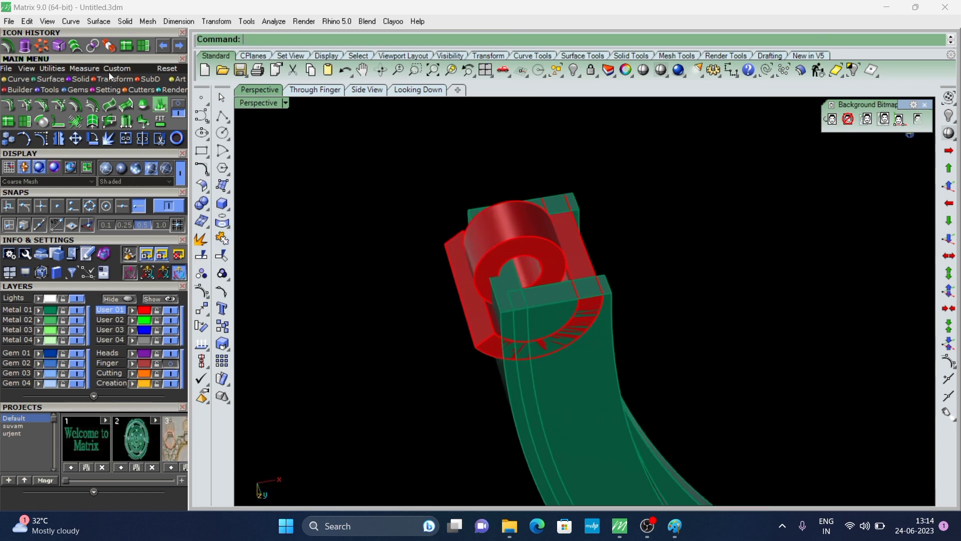
Step: Extract the curved face of the red hinge half with Extract Surface and delete it
{"action": "left_click", "coordinate": [75, 79]}
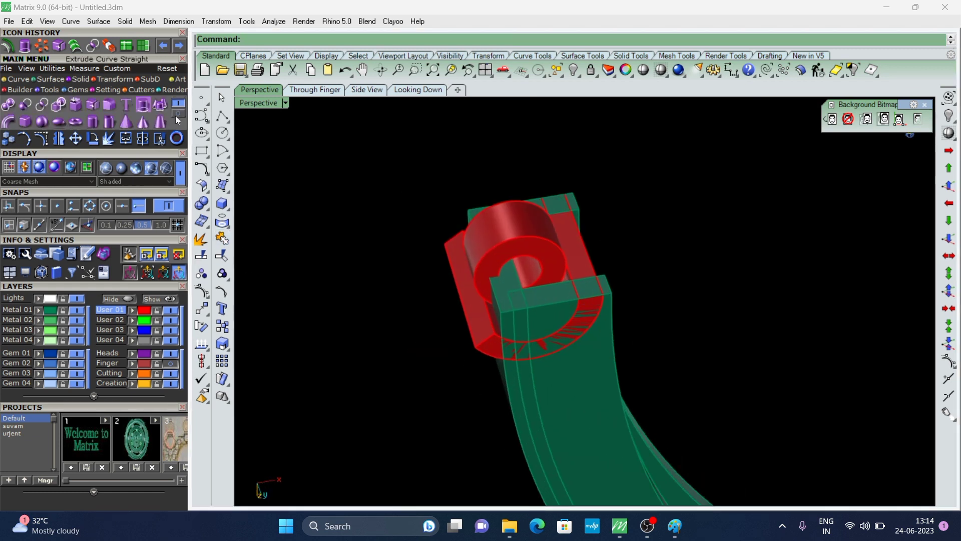
{"action": "left_click", "coordinate": [93, 111]}
{"action": "scroll", "coordinate": [533, 327], "scroll_direction": "up", "scroll_amount": 3}
{"action": "scroll", "coordinate": [526, 310], "scroll_direction": "up", "scroll_amount": 2}
{"action": "left_click", "coordinate": [526, 310]}
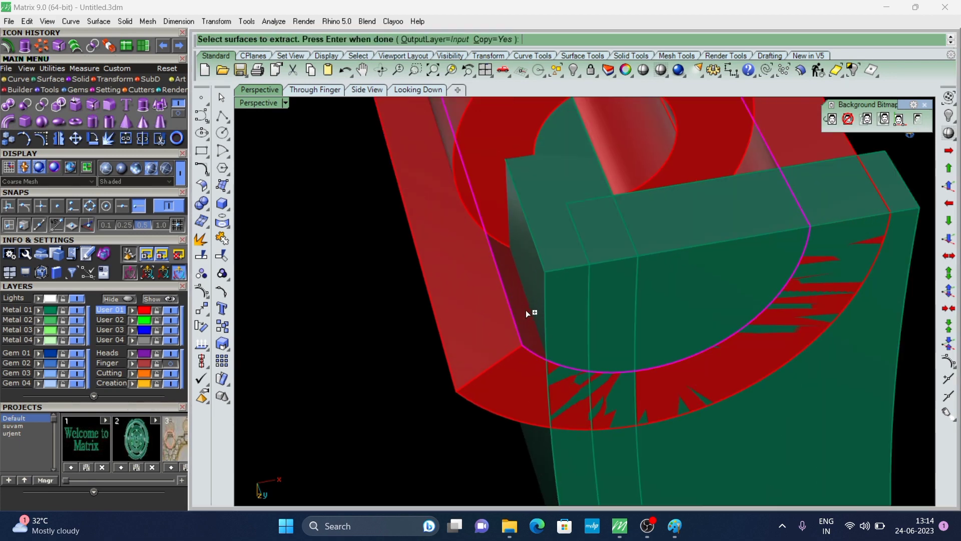
{"action": "key", "text": "Return"}
{"action": "scroll", "coordinate": [455, 284], "scroll_direction": "down", "scroll_amount": 4}
{"action": "key", "text": "Escape"}
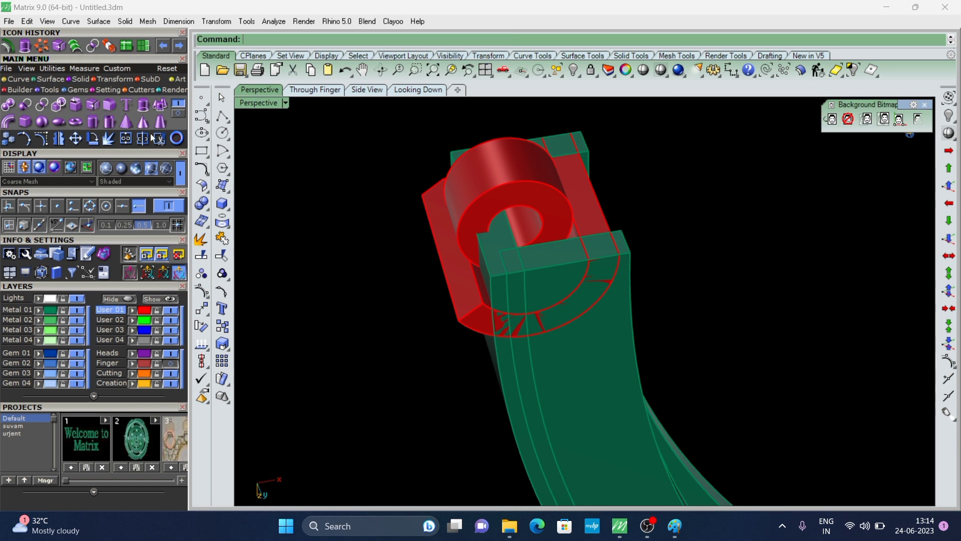
{"action": "left_click", "coordinate": [50, 79]}
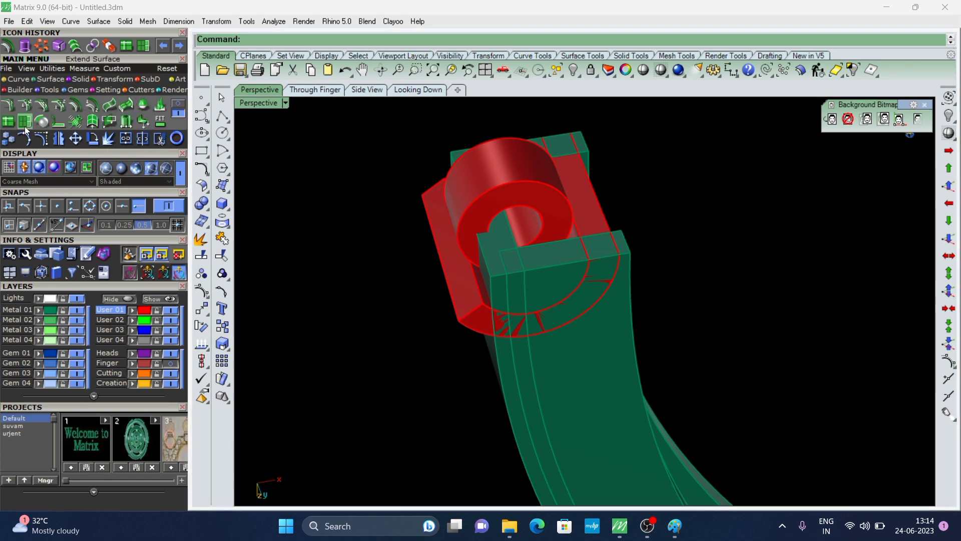
Step: Extend the red half-tube surface at its first end edge
{"action": "left_click", "coordinate": [24, 123]}
{"action": "mouse_move", "coordinate": [544, 320]}
{"action": "right_mouse_down"}
{"action": "mouse_move", "coordinate": [477, 311]}
{"action": "mouse_move", "coordinate": [581, 352]}
{"action": "mouse_move", "coordinate": [521, 316]}
{"action": "mouse_move", "coordinate": [540, 277]}
{"action": "right_mouse_up"}
{"action": "left_click", "coordinate": [477, 311]}
{"action": "key", "text": "Return"}
Step: Extend the half-tube's other end edges using the 2.5 extension factor
{"action": "key", "text": "Return"}
{"action": "scroll", "coordinate": [613, 275], "scroll_direction": "up", "scroll_amount": 2}
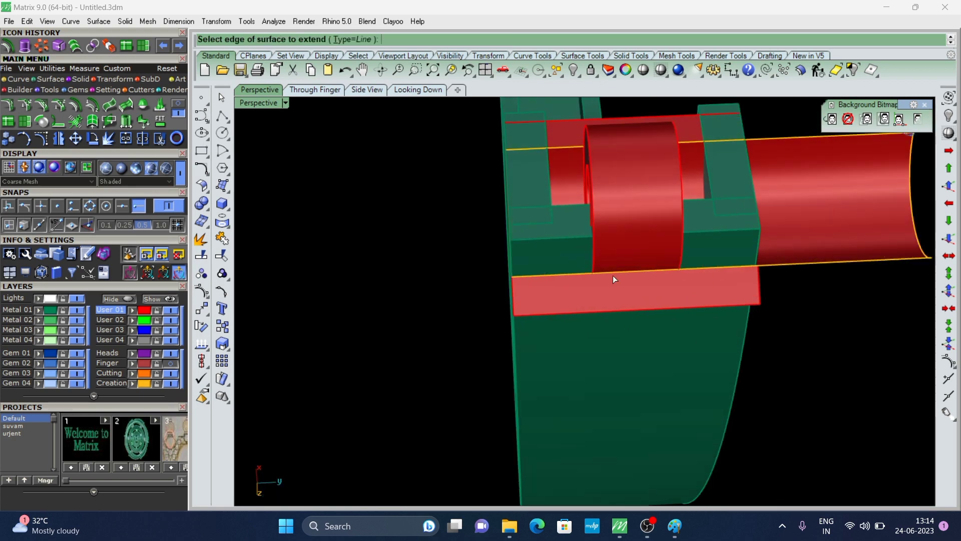
{"action": "right_click_drag", "start_coordinate": [613, 275], "coordinate": [524, 270]}
{"action": "left_click", "coordinate": [524, 271]}
{"action": "key", "text": "Return"}
{"action": "scroll", "coordinate": [554, 283], "scroll_direction": "down", "scroll_amount": 2}
{"action": "key", "text": "Return"}
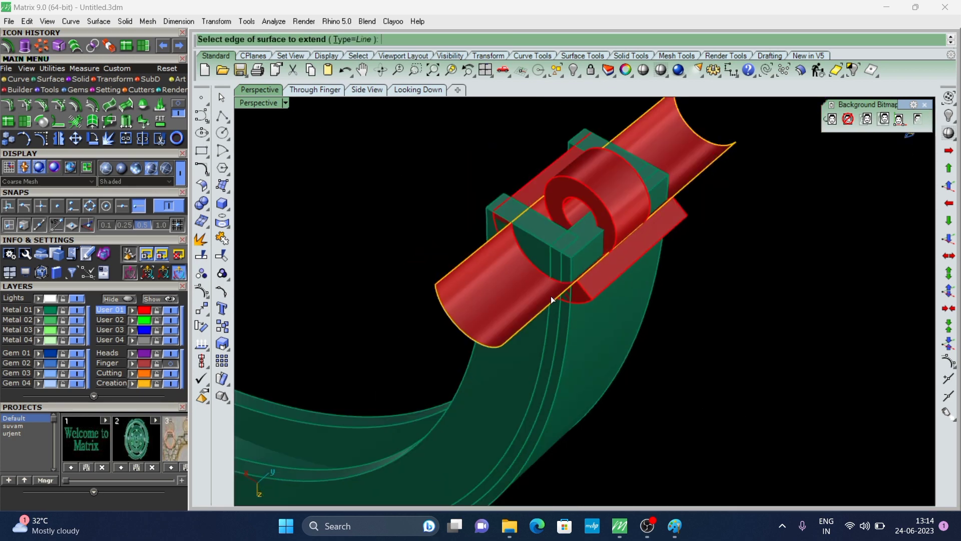
{"action": "left_click", "coordinate": [551, 300]}
{"action": "key", "text": "Return"}
{"action": "key", "text": "Return"}
{"action": "left_click", "coordinate": [499, 233]}
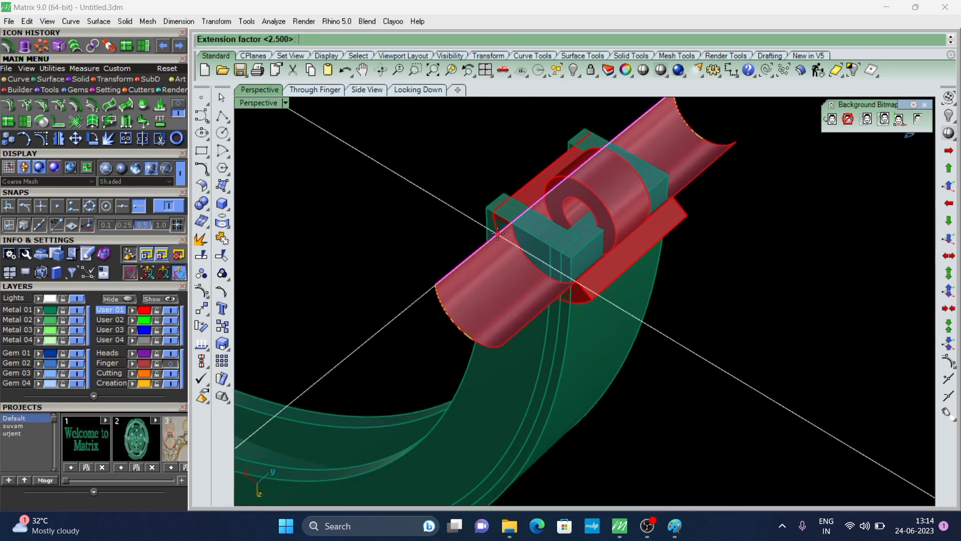
{"action": "key", "text": "Return"}
{"action": "right_click_drag", "start_coordinate": [582, 309], "coordinate": [489, 262]}
{"action": "scroll", "coordinate": [557, 224], "scroll_direction": "up", "scroll_amount": 1}
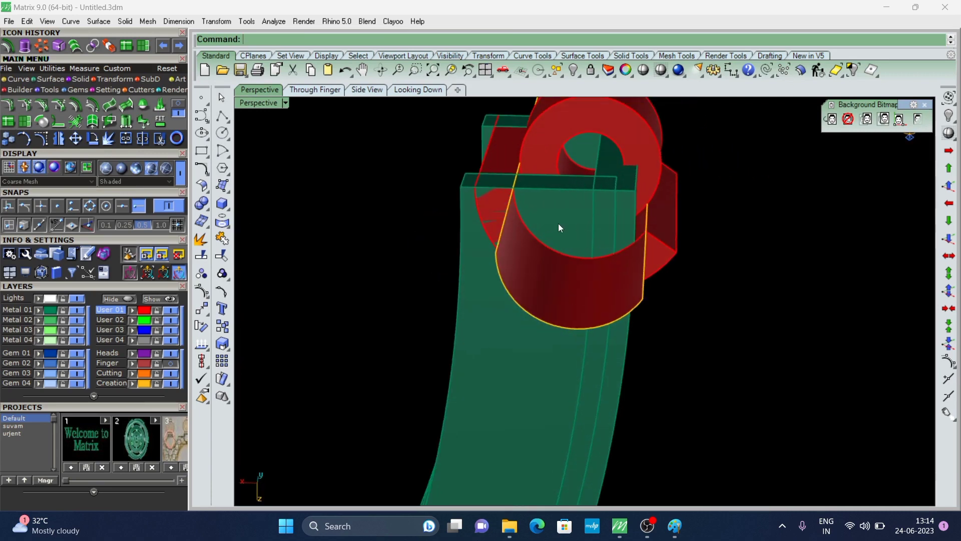
{"action": "key", "text": "Return"}
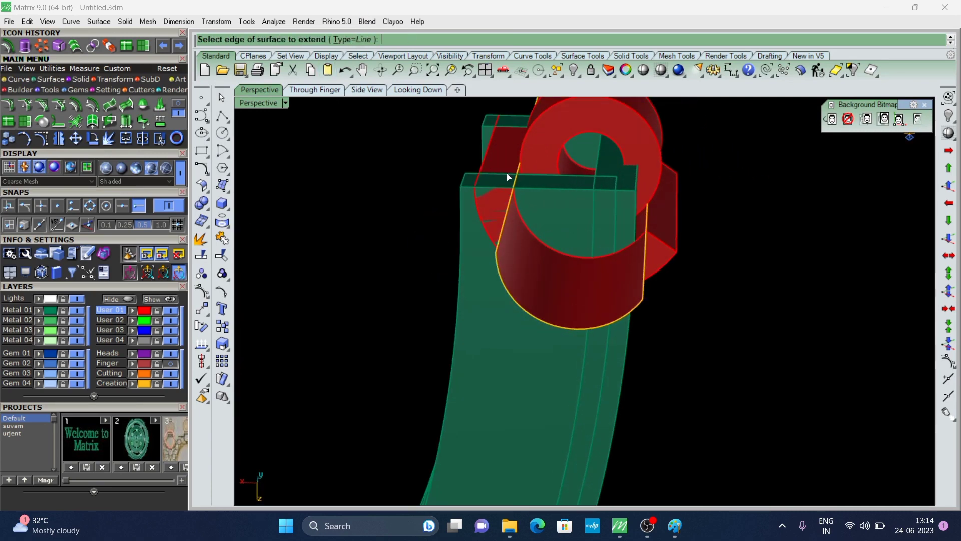
Step: Retry the surface extension, cancel it without changes, and select the green shank
{"action": "key", "text": "Escape"}
{"action": "key", "text": "Return"}
{"action": "scroll", "coordinate": [470, 263], "scroll_direction": "up", "scroll_amount": 2}
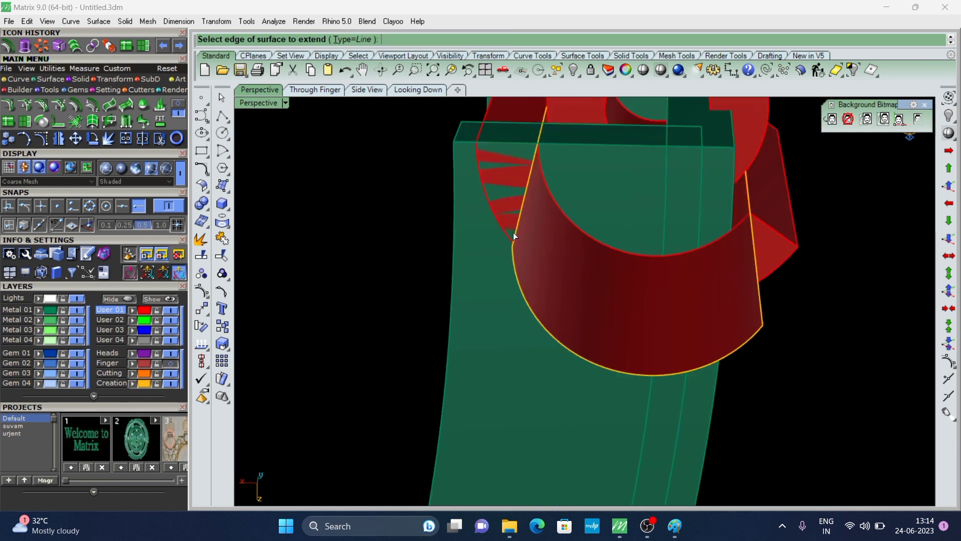
{"action": "key", "text": "Escape"}
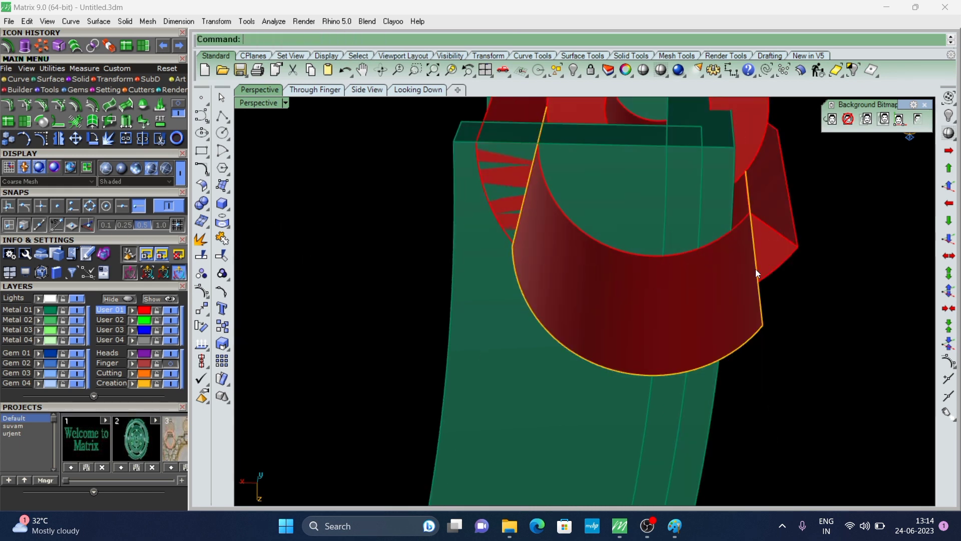
{"action": "scroll", "coordinate": [668, 211], "scroll_direction": "down", "scroll_amount": 2}
{"action": "left_click", "coordinate": [639, 209]}
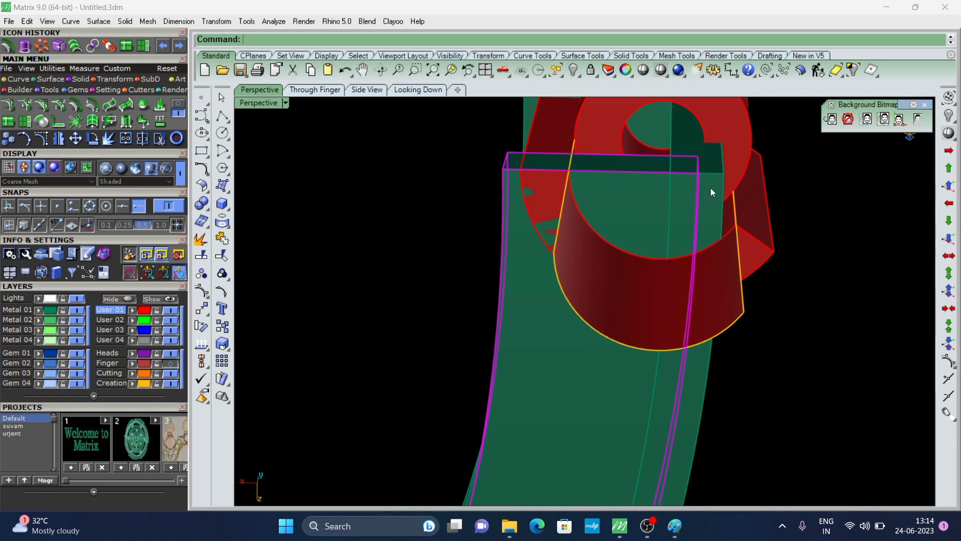
{"action": "right_click_drag", "start_coordinate": [711, 188], "coordinate": [626, 266]}
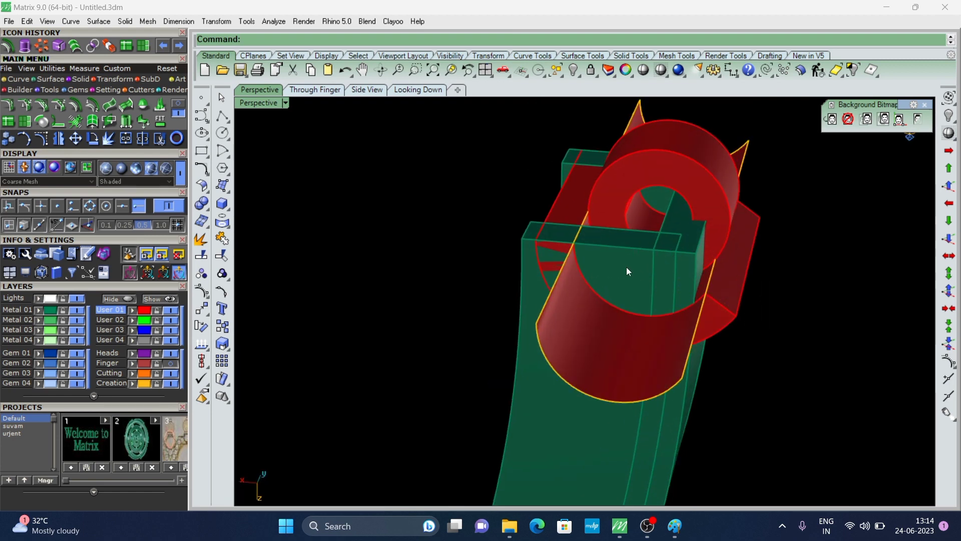
Step: Split the green shank with the half-tube surface using BooleanSplit (bd)
{"action": "left_click", "coordinate": [626, 266]}
{"action": "mouse_move", "coordinate": [692, 268]}
{"action": "right_mouse_down"}
{"action": "mouse_move", "coordinate": [686, 255]}
{"action": "mouse_move", "coordinate": [691, 289]}
{"action": "mouse_move", "coordinate": [874, 299]}
{"action": "right_mouse_up"}
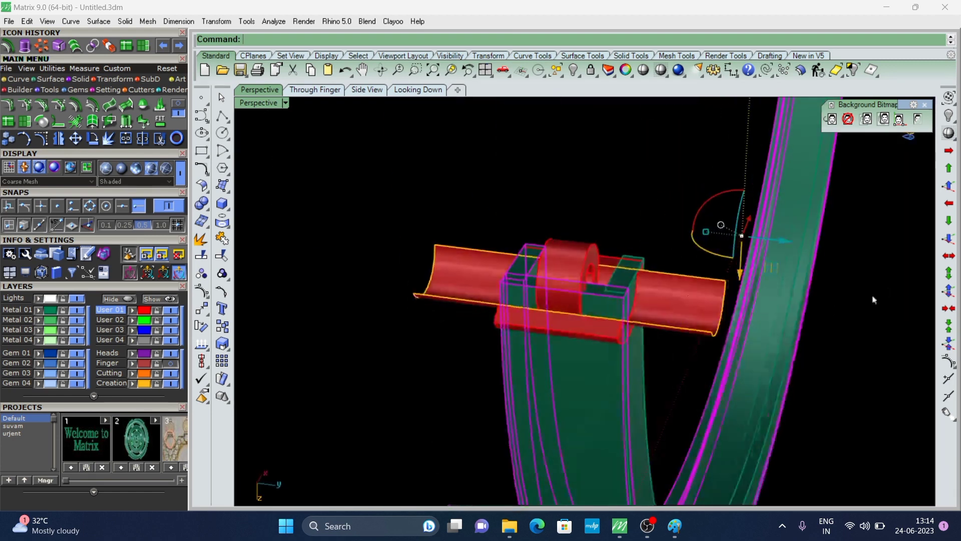
{"action": "scroll", "coordinate": [612, 298], "scroll_direction": "up", "scroll_amount": 3}
{"action": "scroll", "coordinate": [646, 246], "scroll_direction": "down", "scroll_amount": 5}
{"action": "right_click_drag", "start_coordinate": [521, 262], "coordinate": [532, 307]}
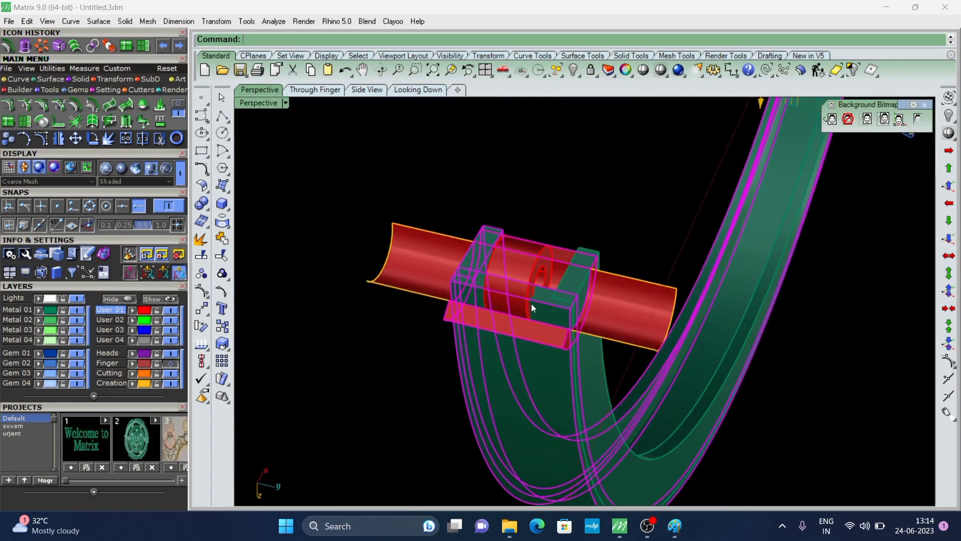
{"action": "type", "text": "bd"}
{"action": "key", "text": "Return"}
{"action": "scroll", "coordinate": [428, 266], "scroll_direction": "up", "scroll_amount": 1}
{"action": "left_click", "coordinate": [427, 263]}
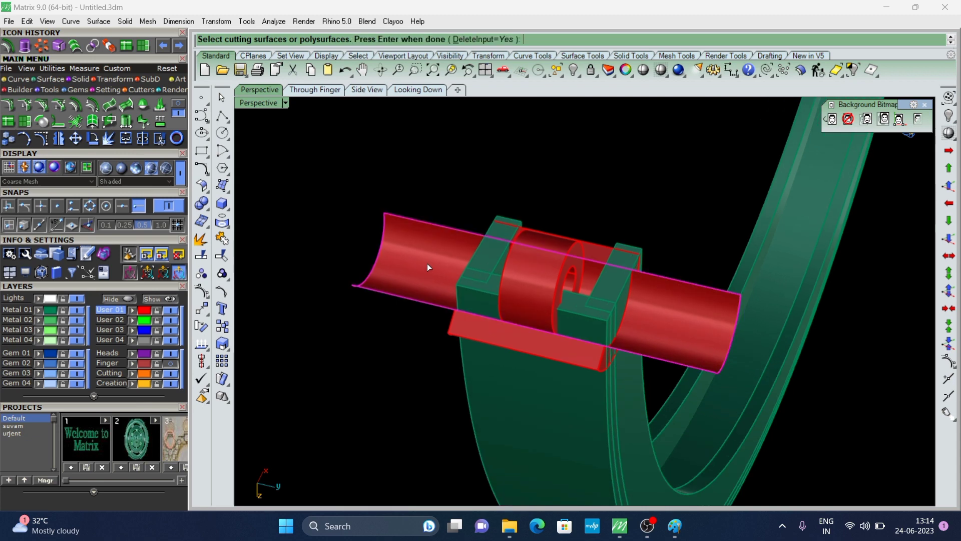
{"action": "key", "text": "Return"}
{"action": "left_click", "coordinate": [643, 299]}
Step: Delete the cut-off green blocks on the right and left
{"action": "scroll", "coordinate": [578, 328], "scroll_direction": "up", "scroll_amount": 2}
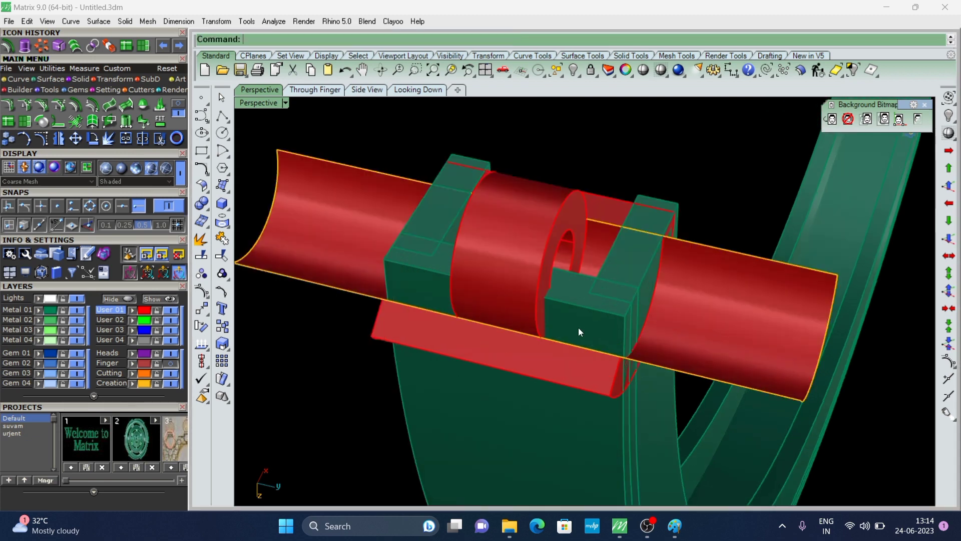
{"action": "left_click", "coordinate": [582, 320]}
{"action": "key", "text": "Delete"}
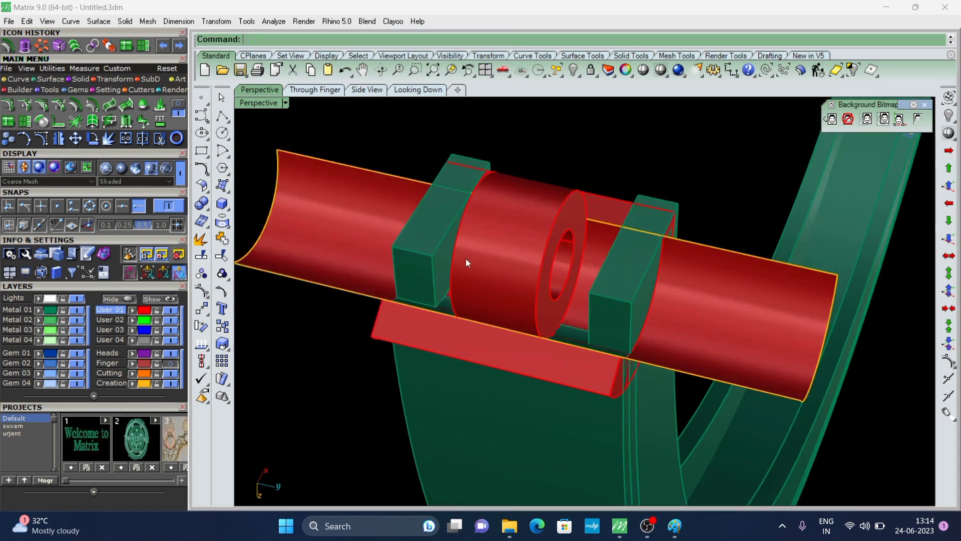
{"action": "left_click", "coordinate": [420, 276]}
{"action": "key", "text": "Delete"}
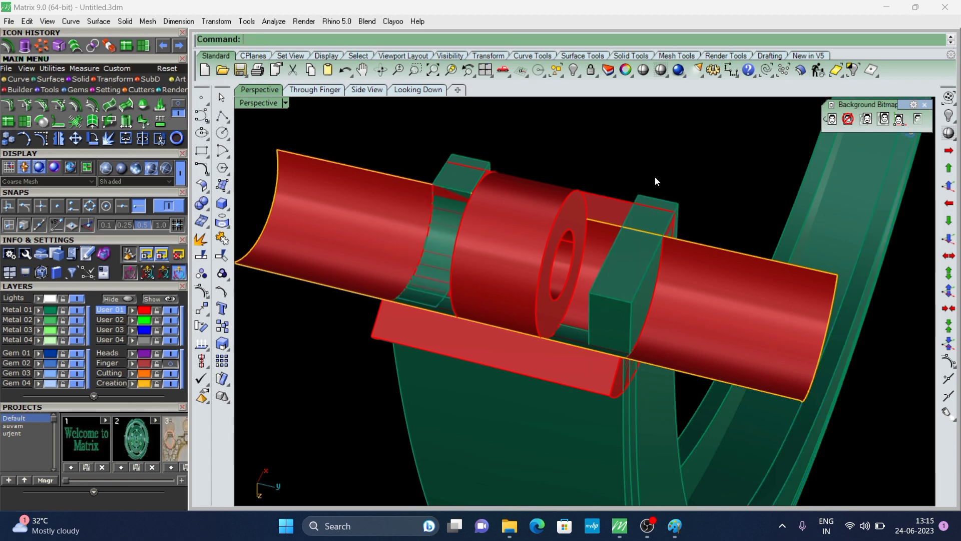
Step: Split the red cylinder with the green box and delete the piece inside the box
{"action": "right_click_drag", "start_coordinate": [655, 180], "coordinate": [509, 268]}
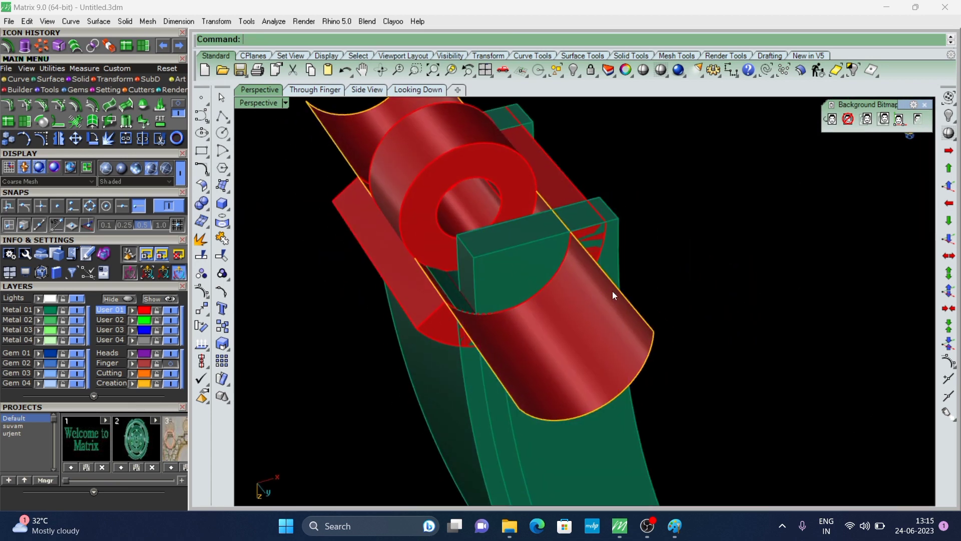
{"action": "mouse_move", "coordinate": [612, 290]}
{"action": "right_mouse_down"}
{"action": "mouse_move", "coordinate": [595, 261]}
{"action": "mouse_move", "coordinate": [523, 214]}
{"action": "mouse_move", "coordinate": [490, 251]}
{"action": "right_mouse_up"}
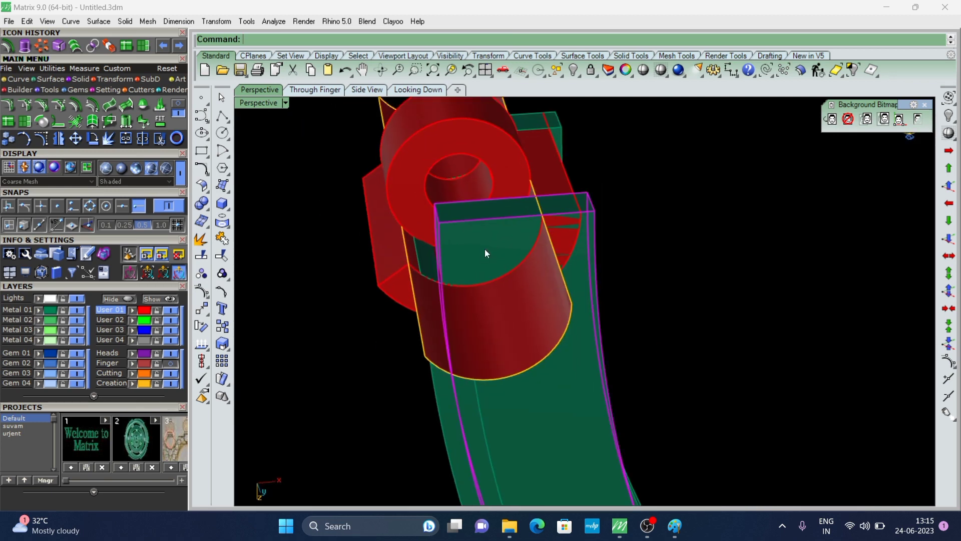
{"action": "type", "text": "b"}
{"action": "key", "text": "Return"}
{"action": "left_click", "coordinate": [507, 344]}
{"action": "key", "text": "Return"}
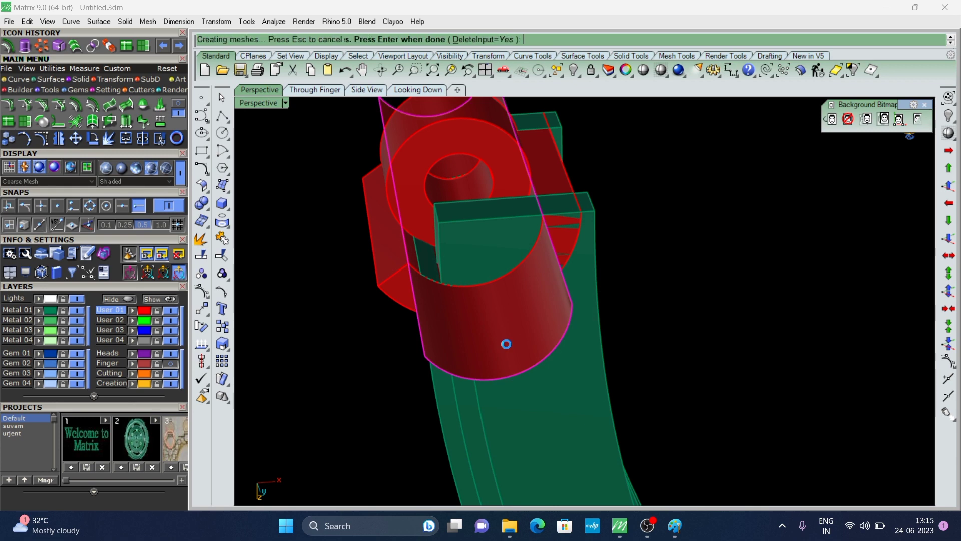
{"action": "left_click", "coordinate": [485, 251]}
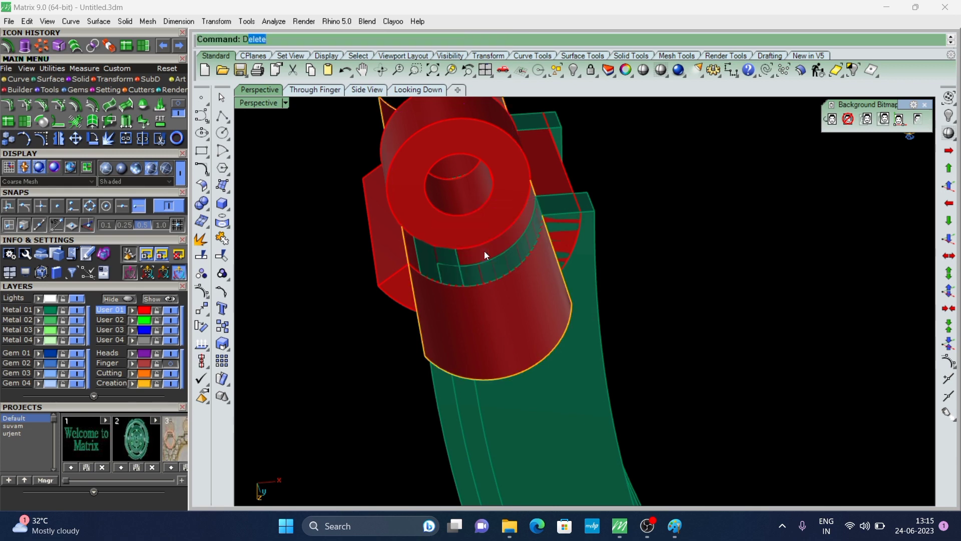
{"action": "key", "text": "Delete"}
{"action": "mouse_move", "coordinate": [509, 322]}
{"action": "right_mouse_down"}
{"action": "mouse_move", "coordinate": [506, 215]}
{"action": "mouse_move", "coordinate": [468, 203]}
{"action": "mouse_move", "coordinate": [491, 281]}
{"action": "right_mouse_up"}
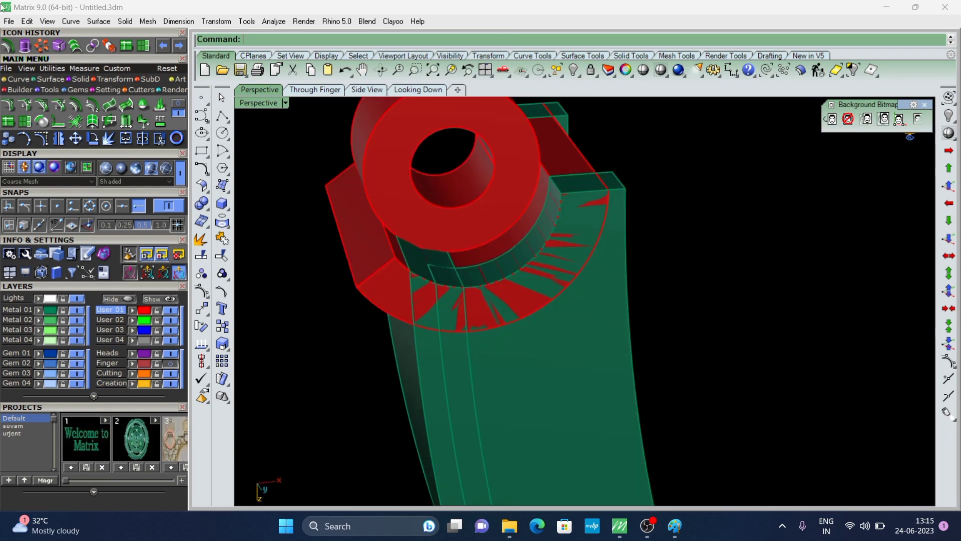
Step: Extract the knuckle's curved face as a separate surface
{"action": "left_click", "coordinate": [58, 48]}
{"action": "scroll", "coordinate": [441, 221], "scroll_direction": "up", "scroll_amount": 5}
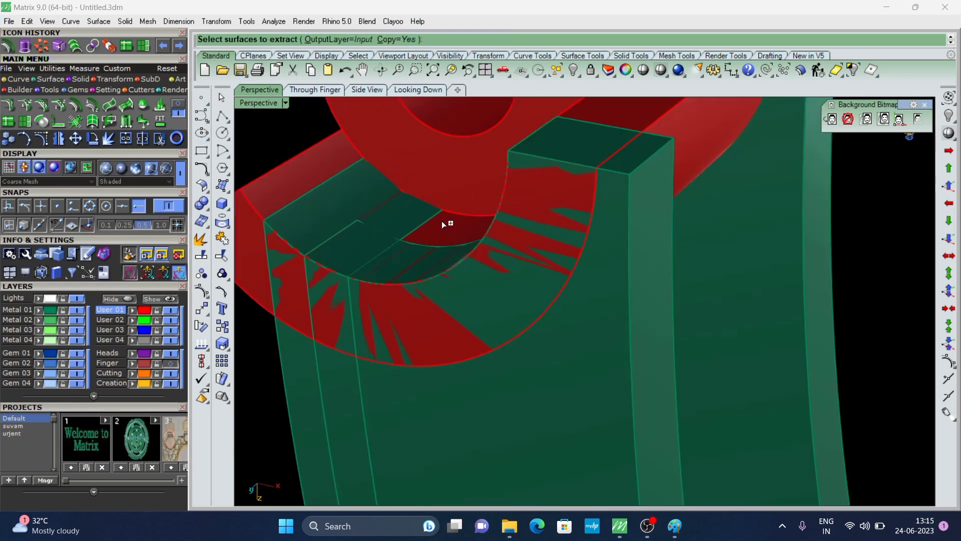
{"action": "left_click", "coordinate": [547, 283]}
{"action": "key", "text": "Return"}
{"action": "scroll", "coordinate": [576, 271], "scroll_direction": "down", "scroll_amount": 3}
{"action": "right_click_drag", "start_coordinate": [612, 254], "coordinate": [430, 221]}
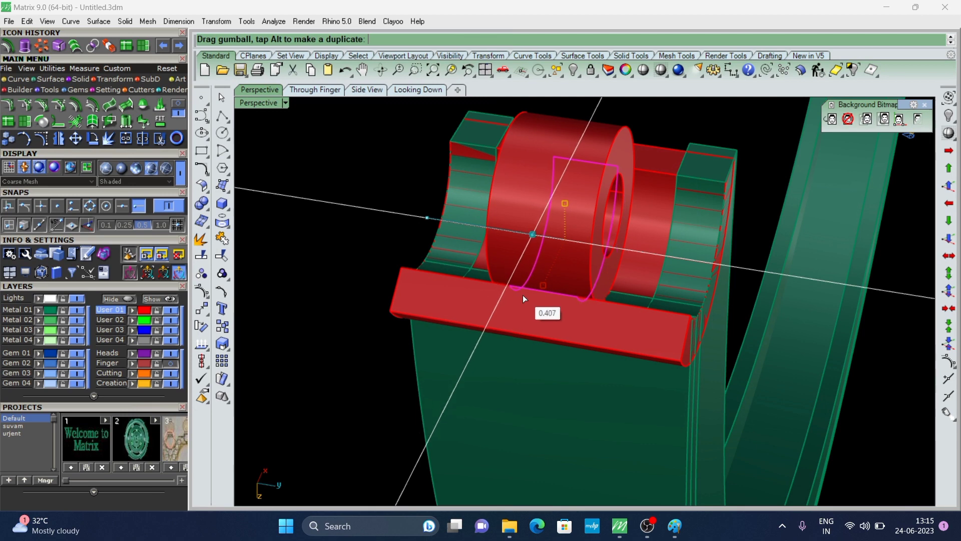
{"action": "left_click_drag", "start_coordinate": [506, 286], "coordinate": [523, 296]}
{"action": "mouse_move", "coordinate": [649, 297]}
{"action": "right_mouse_down"}
{"action": "mouse_move", "coordinate": [813, 294]}
{"action": "mouse_move", "coordinate": [509, 238]}
{"action": "right_mouse_up"}
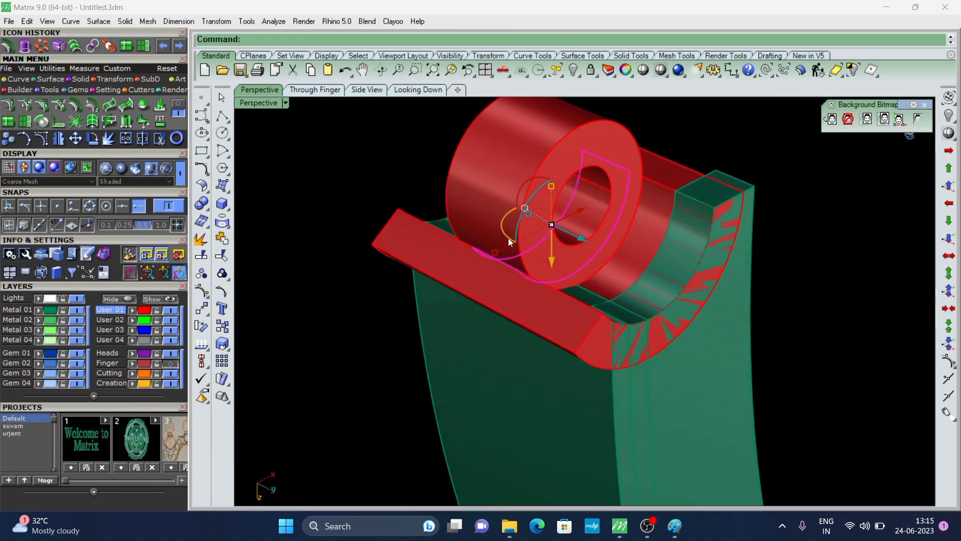
{"action": "scroll", "coordinate": [520, 227], "scroll_direction": "up", "scroll_amount": 3}
{"action": "left_click_drag", "start_coordinate": [540, 216], "coordinate": [548, 219]}
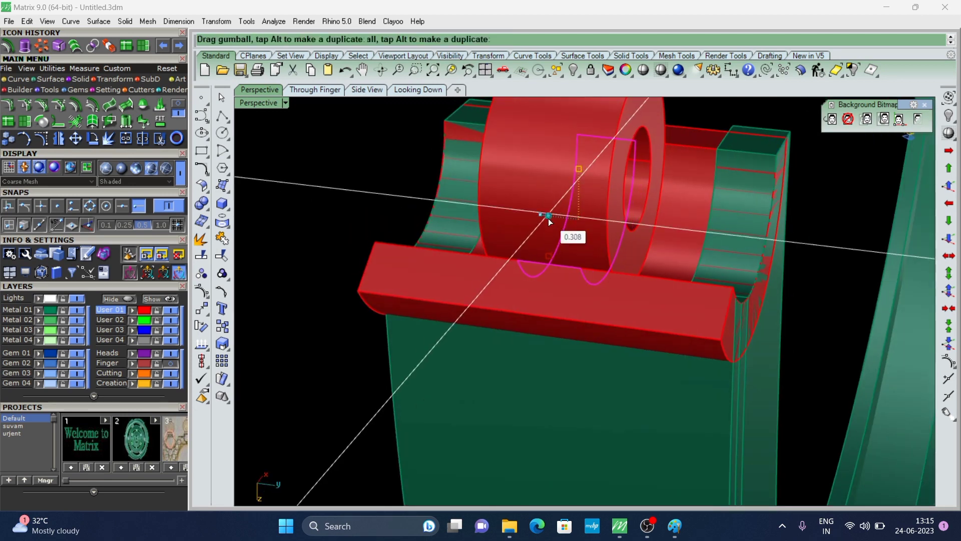
{"action": "mouse_move", "coordinate": [548, 218]}
{"action": "right_mouse_down"}
{"action": "mouse_move", "coordinate": [627, 219]}
{"action": "mouse_move", "coordinate": [603, 105]}
{"action": "right_mouse_up"}
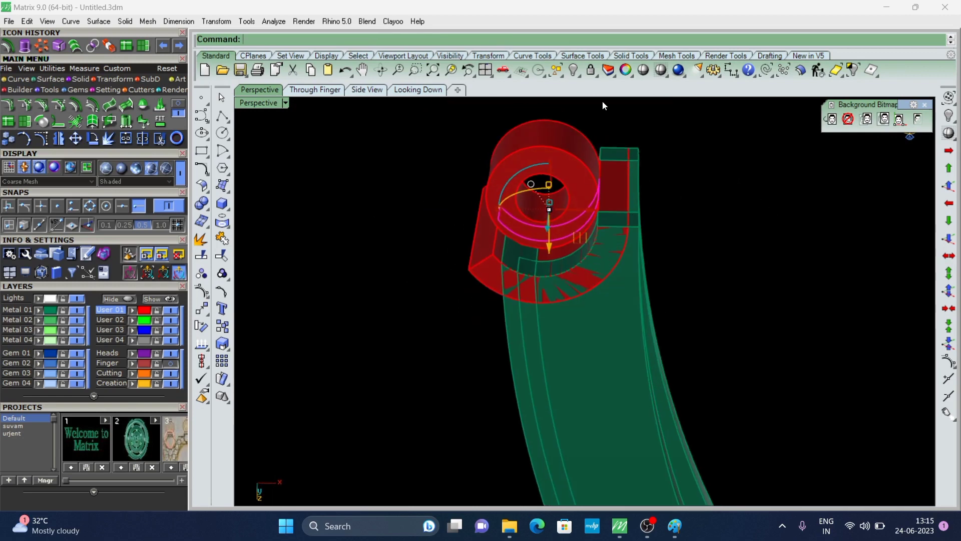
Step: Offset the extracted surface by 0.3 and inspect the resulting clearance around the hinge
{"action": "left_click", "coordinate": [7, 46]}
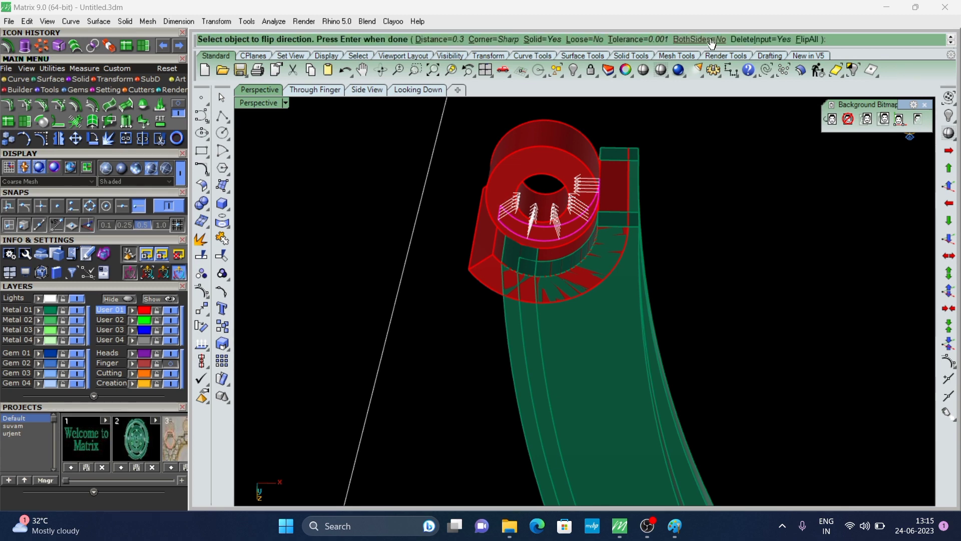
{"action": "mouse_move", "coordinate": [578, 133]}
{"action": "right_mouse_down"}
{"action": "mouse_move", "coordinate": [756, 195]}
{"action": "mouse_move", "coordinate": [509, 201]}
{"action": "mouse_move", "coordinate": [597, 208]}
{"action": "right_mouse_up"}
{"action": "key", "text": "Return"}
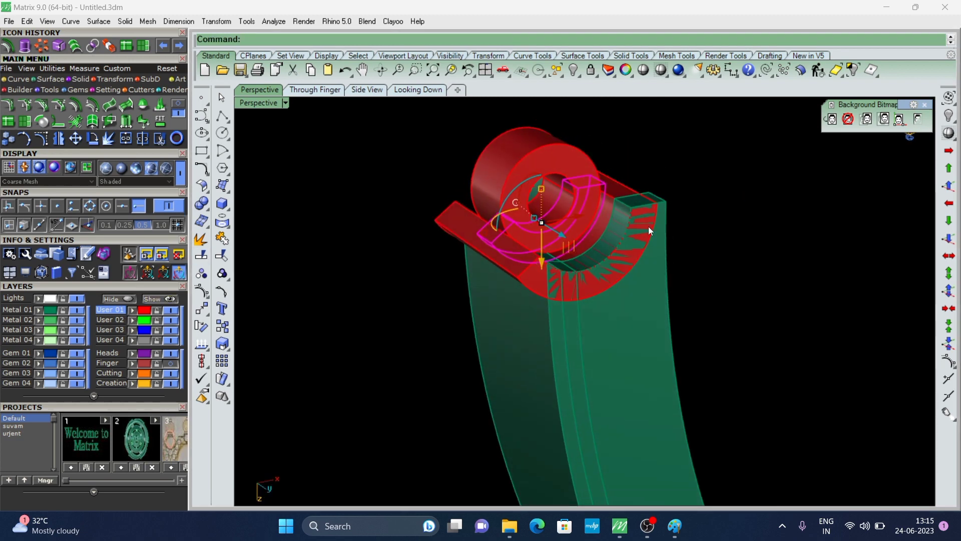
{"action": "left_click", "coordinate": [685, 199]}
{"action": "mouse_move", "coordinate": [685, 199]}
{"action": "right_mouse_down"}
{"action": "mouse_move", "coordinate": [626, 251]}
{"action": "mouse_move", "coordinate": [564, 251]}
{"action": "right_mouse_up"}
{"action": "scroll", "coordinate": [626, 250], "scroll_direction": "up", "scroll_amount": 3}
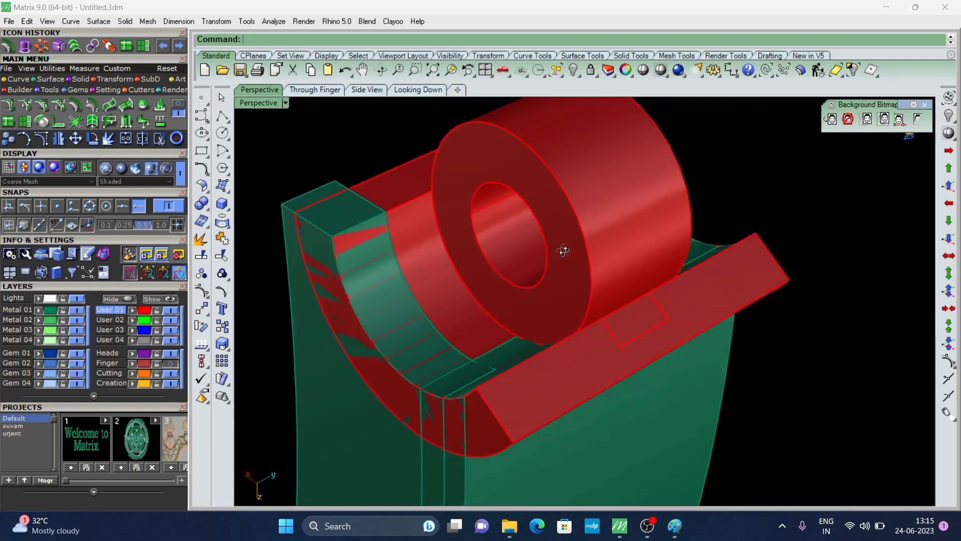
{"action": "left_click", "coordinate": [563, 250]}
{"action": "left_click", "coordinate": [346, 176]}
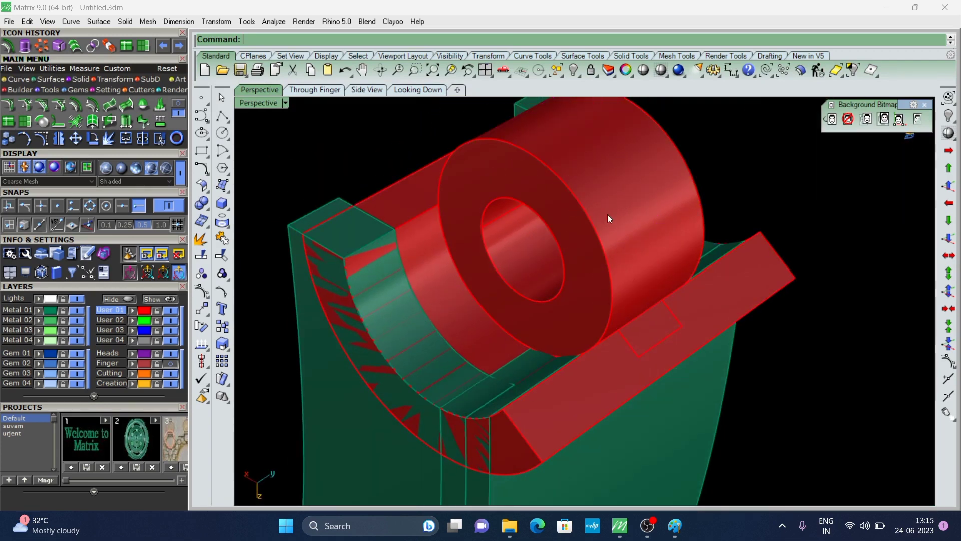
{"action": "right_click_drag", "start_coordinate": [599, 218], "coordinate": [558, 233]}
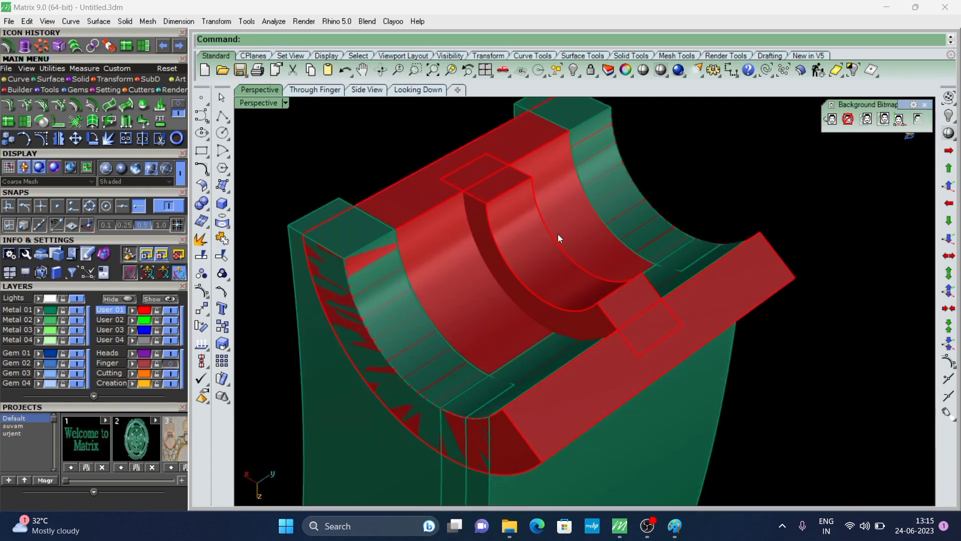
{"action": "scroll", "coordinate": [735, 232], "scroll_direction": "down", "scroll_amount": 5}
{"action": "mouse_move", "coordinate": [735, 232]}
{"action": "right_mouse_down"}
{"action": "mouse_move", "coordinate": [526, 279]}
{"action": "mouse_move", "coordinate": [577, 257]}
{"action": "right_mouse_up"}
Step: Select everything, clear the selection, and orbit around the ring shank
{"action": "key", "text": "ctrl+a"}
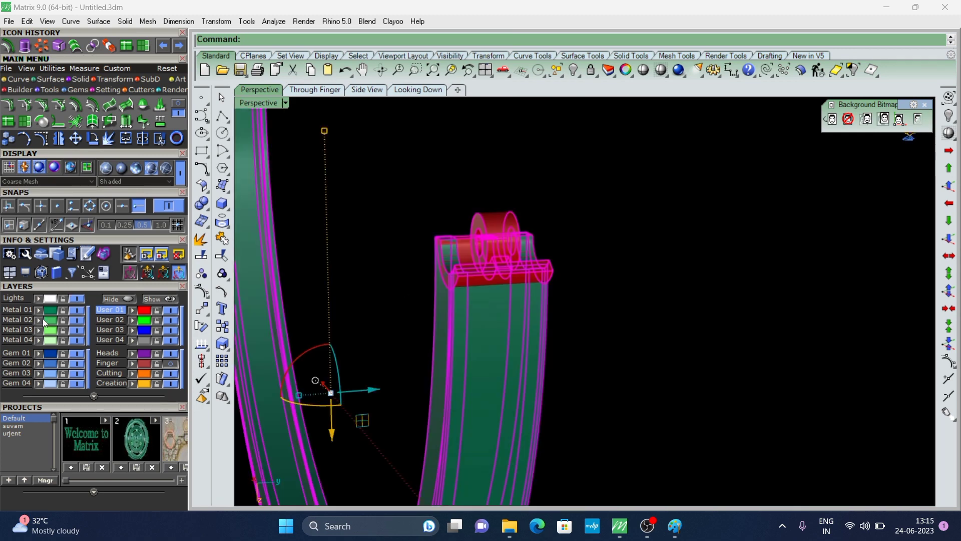
{"action": "key", "text": "Escape"}
{"action": "mouse_move", "coordinate": [515, 293]}
{"action": "right_mouse_down"}
{"action": "mouse_move", "coordinate": [543, 399]}
{"action": "mouse_move", "coordinate": [750, 291]}
{"action": "mouse_move", "coordinate": [645, 221]}
{"action": "mouse_move", "coordinate": [575, 210]}
{"action": "mouse_move", "coordinate": [498, 347]}
{"action": "mouse_move", "coordinate": [404, 259]}
{"action": "mouse_move", "coordinate": [516, 419]}
{"action": "mouse_move", "coordinate": [614, 166]}
{"action": "mouse_move", "coordinate": [651, 150]}
{"action": "right_mouse_up"}
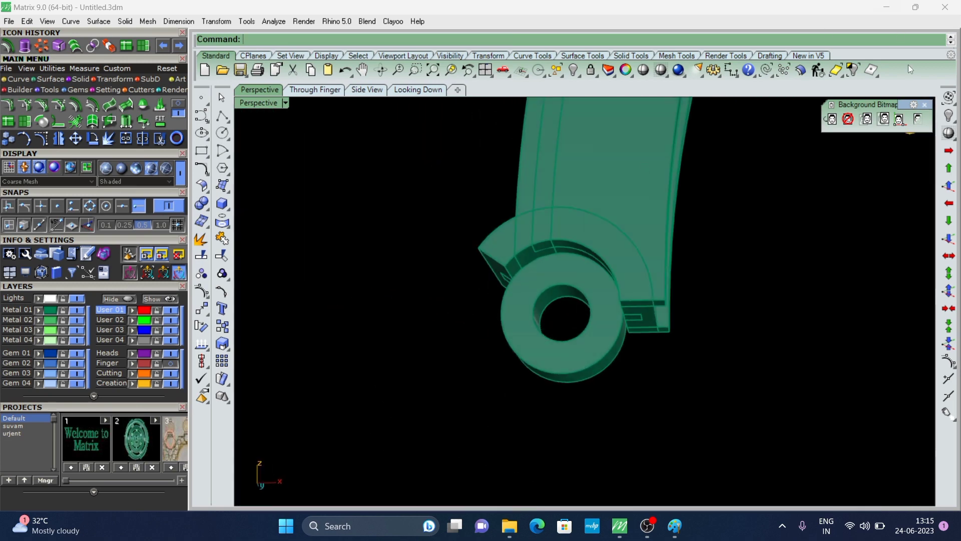
{"action": "left_click", "coordinate": [944, 119]}
Step: Pick the purple lug and choose Group12 from the Selection Menu candidates
{"action": "mouse_move", "coordinate": [400, 327]}
{"action": "right_mouse_down"}
{"action": "mouse_move", "coordinate": [411, 238]}
{"action": "mouse_move", "coordinate": [488, 338]}
{"action": "right_mouse_up"}
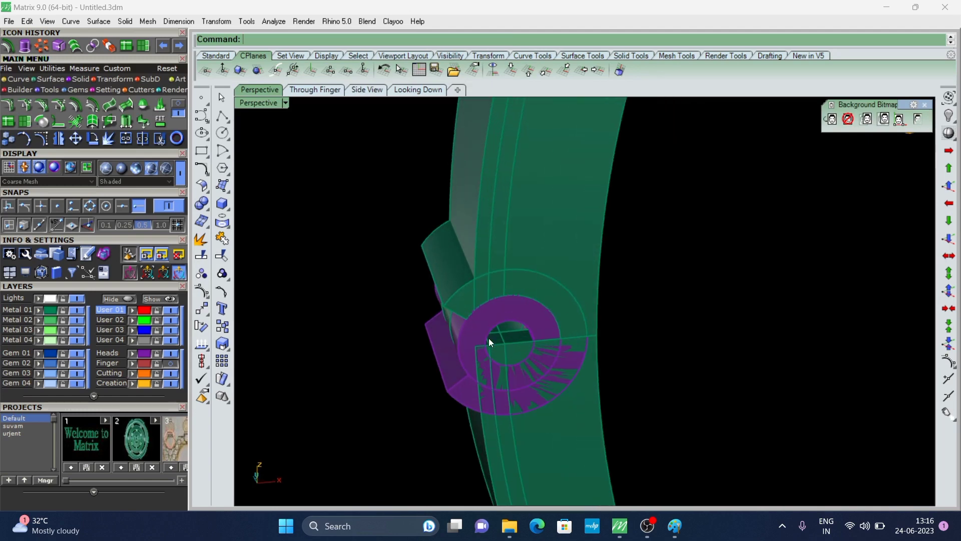
{"action": "left_click", "coordinate": [480, 359]}
{"action": "left_click", "coordinate": [551, 390]}
{"action": "left_click", "coordinate": [538, 406]}
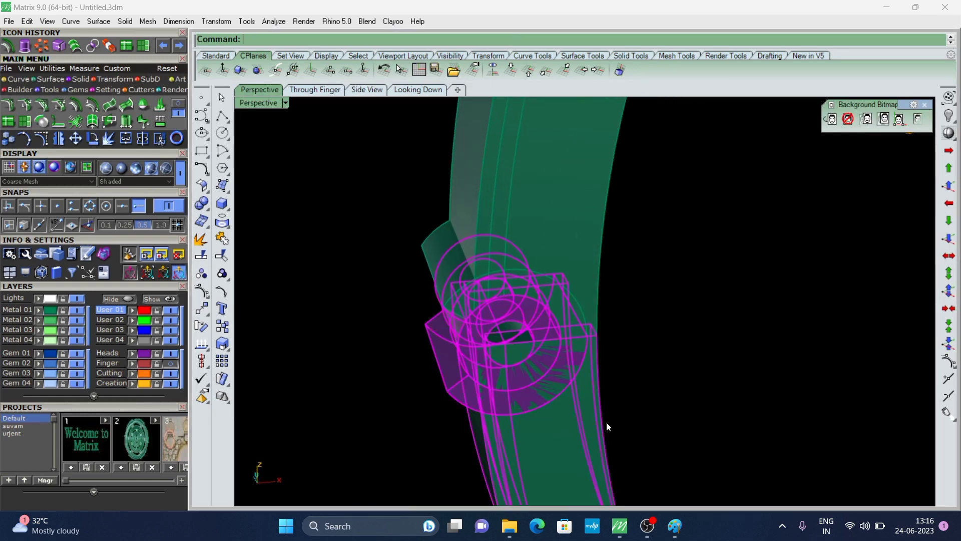
{"action": "left_click", "coordinate": [215, 56]}
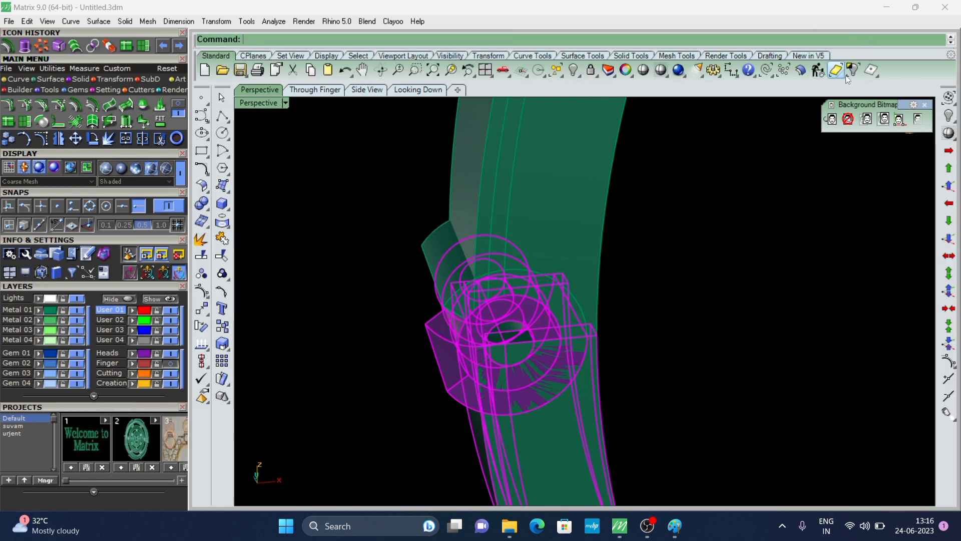
Step: Extract the lug's curved half-cylinder hinge surface
{"action": "mouse_move", "coordinate": [475, 313]}
{"action": "right_mouse_down"}
{"action": "mouse_move", "coordinate": [545, 279]}
{"action": "mouse_move", "coordinate": [532, 306]}
{"action": "mouse_move", "coordinate": [486, 274]}
{"action": "right_mouse_up"}
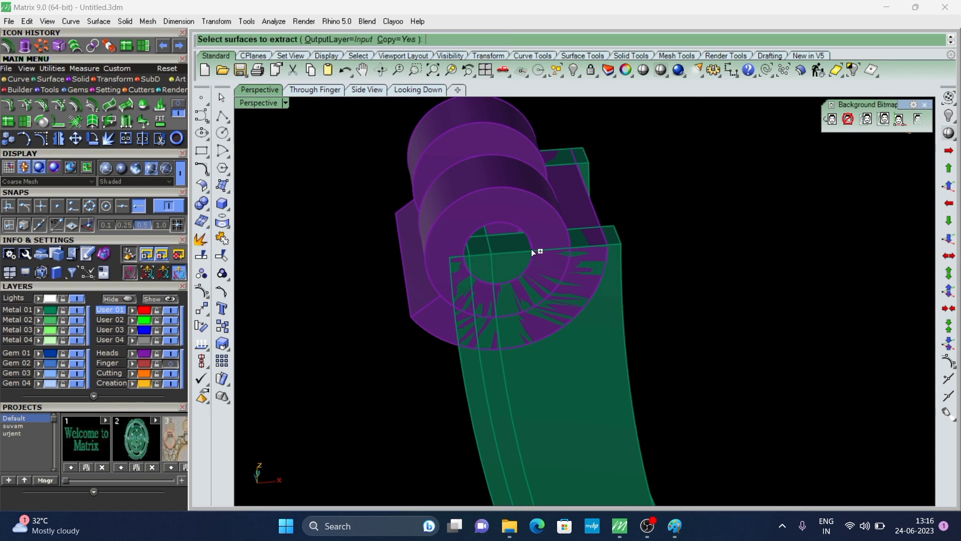
{"action": "mouse_move", "coordinate": [532, 252]}
{"action": "right_mouse_down"}
{"action": "mouse_move", "coordinate": [436, 215]}
{"action": "mouse_move", "coordinate": [515, 290]}
{"action": "mouse_move", "coordinate": [516, 234]}
{"action": "right_mouse_up"}
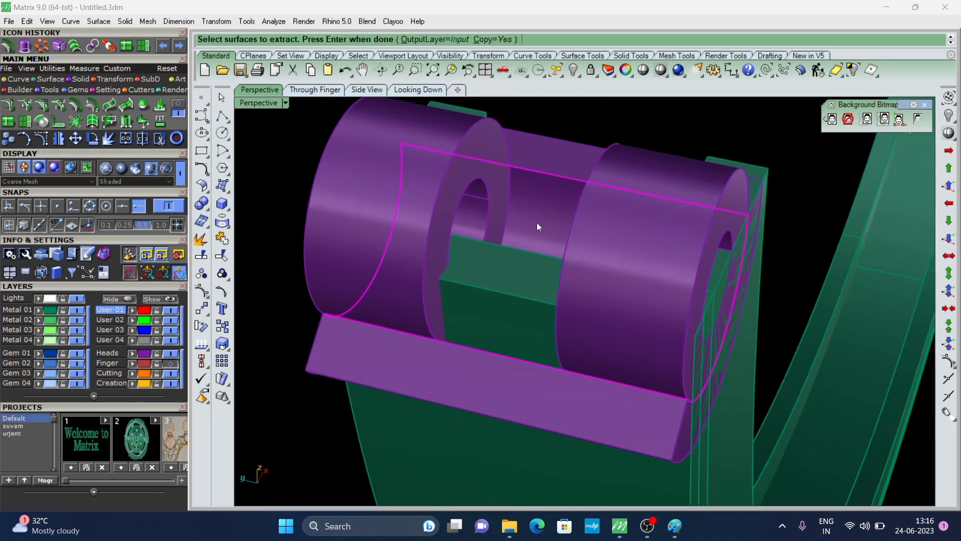
{"action": "key", "text": "Return"}
{"action": "scroll", "coordinate": [657, 241], "scroll_direction": "down", "scroll_amount": 2}
Step: Move the extracted surface along one axis and reorient the view around the lug
{"action": "mouse_move", "coordinate": [665, 275]}
{"action": "left_mouse_down"}
{"action": "mouse_move", "coordinate": [729, 332]}
{"action": "mouse_move", "coordinate": [708, 323]}
{"action": "left_mouse_up"}
{"action": "mouse_move", "coordinate": [708, 323]}
{"action": "right_mouse_down"}
{"action": "mouse_move", "coordinate": [615, 321]}
{"action": "mouse_move", "coordinate": [710, 215]}
{"action": "right_mouse_up"}
{"action": "scroll", "coordinate": [590, 272], "scroll_direction": "up", "scroll_amount": 3}
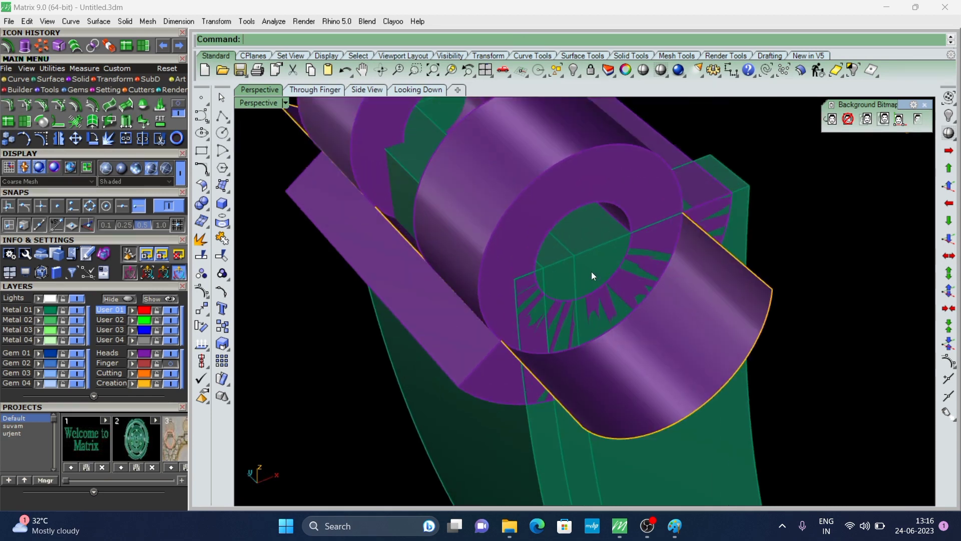
{"action": "scroll", "coordinate": [593, 263], "scroll_direction": "up", "scroll_amount": 2}
{"action": "mouse_move", "coordinate": [594, 262]}
{"action": "right_mouse_down"}
{"action": "mouse_move", "coordinate": [491, 197]}
{"action": "mouse_move", "coordinate": [820, 248]}
{"action": "mouse_move", "coordinate": [468, 231]}
{"action": "mouse_move", "coordinate": [569, 273]}
{"action": "mouse_move", "coordinate": [513, 268]}
{"action": "right_mouse_up"}
{"action": "scroll", "coordinate": [491, 197], "scroll_direction": "down", "scroll_amount": 2}
{"action": "scroll", "coordinate": [445, 220], "scroll_direction": "up", "scroll_amount": 2}
{"action": "scroll", "coordinate": [444, 220], "scroll_direction": "down", "scroll_amount": 3}
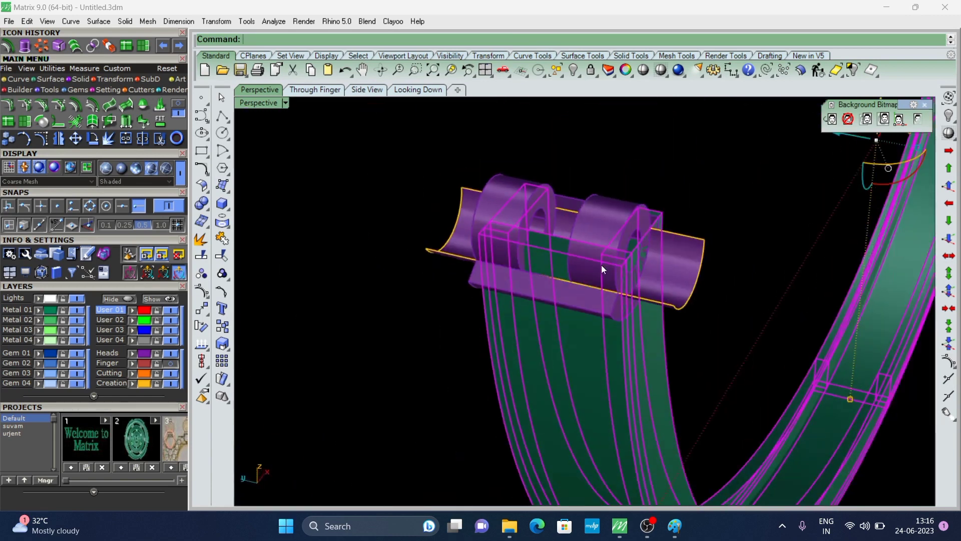
Step: Split the ring band using the extracted surface and another lug surface as cutters
{"action": "right_click", "coordinate": [602, 266]}
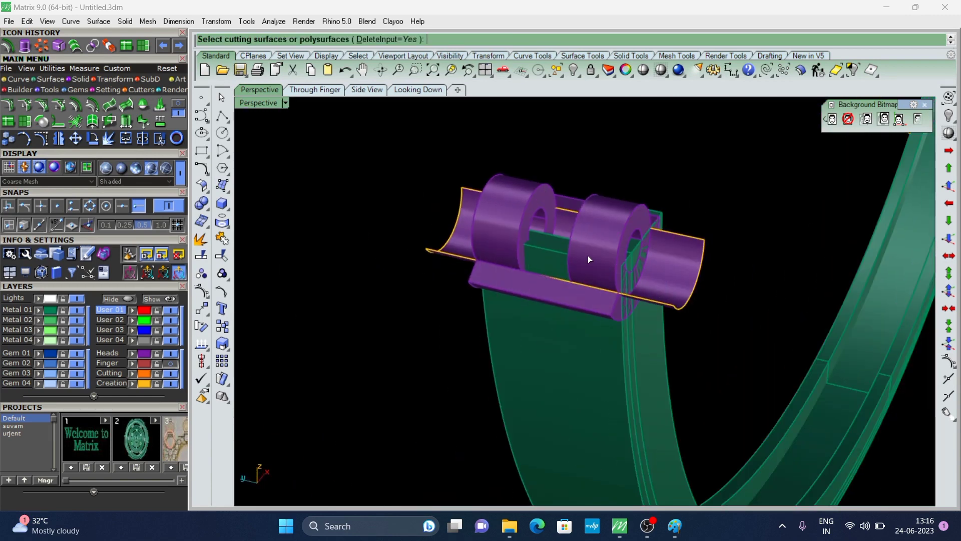
{"action": "left_click", "coordinate": [675, 277]}
{"action": "left_click", "coordinate": [626, 272]}
{"action": "right_click", "coordinate": [626, 272]}
{"action": "scroll", "coordinate": [537, 261], "scroll_direction": "up", "scroll_amount": 2}
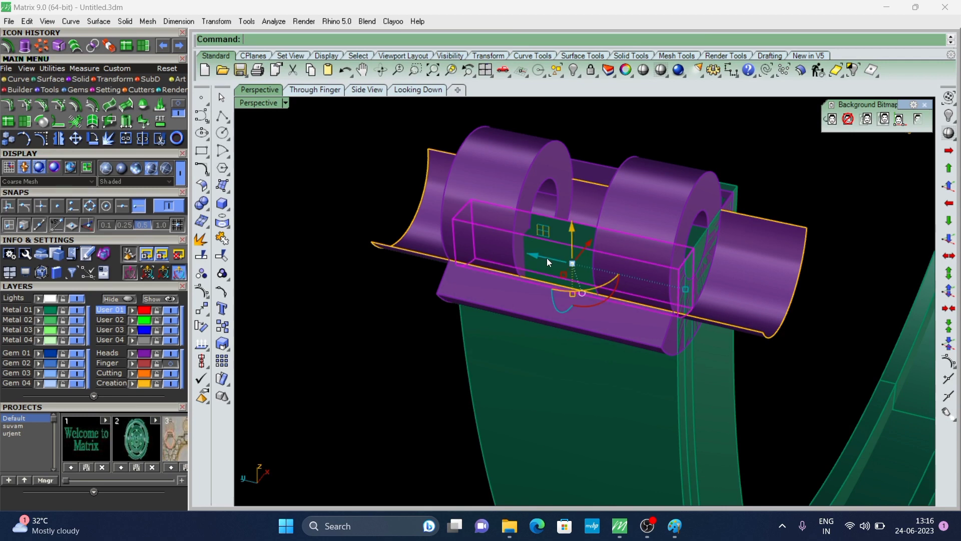
{"action": "mouse_move", "coordinate": [651, 276]}
{"action": "right_mouse_down"}
{"action": "mouse_move", "coordinate": [629, 297]}
{"action": "mouse_move", "coordinate": [822, 270]}
{"action": "right_mouse_up"}
{"action": "scroll", "coordinate": [629, 297], "scroll_direction": "up", "scroll_amount": 3}
Step: Clear the selection and reselect the hinge lug
{"action": "key", "text": "Escape"}
{"action": "scroll", "coordinate": [617, 293], "scroll_direction": "down", "scroll_amount": 3}
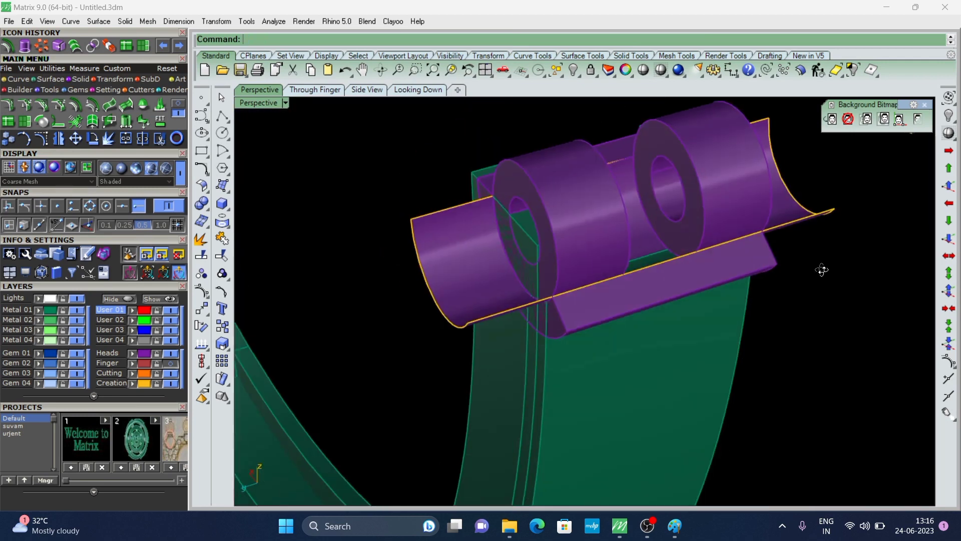
{"action": "scroll", "coordinate": [574, 252], "scroll_direction": "up", "scroll_amount": 3}
{"action": "left_click", "coordinate": [573, 248]}
{"action": "scroll", "coordinate": [551, 265], "scroll_direction": "down", "scroll_amount": 3}
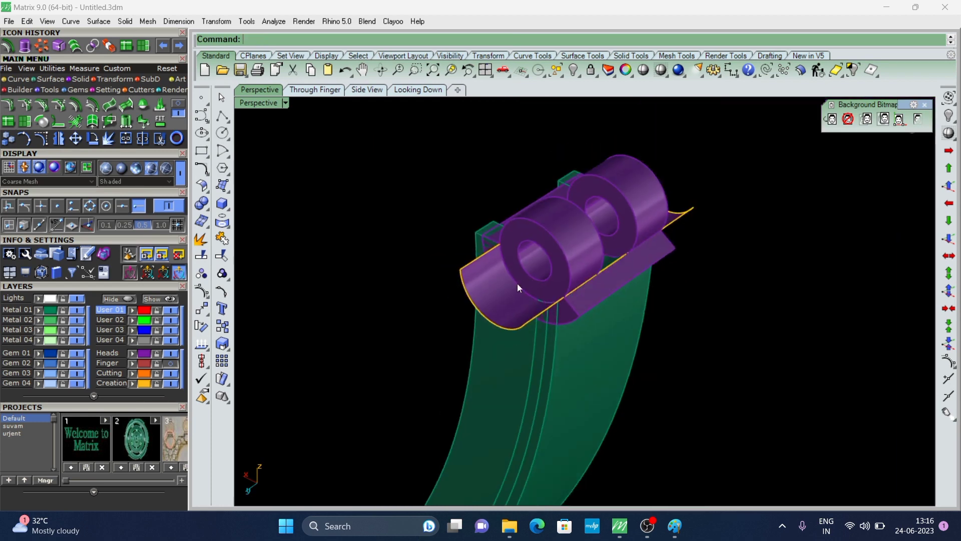
{"action": "scroll", "coordinate": [516, 290], "scroll_direction": "up", "scroll_amount": 2}
Step: Window-select the hinge lug together with one band half
{"action": "key", "text": "Escape"}
{"action": "mouse_move", "coordinate": [508, 300]}
{"action": "right_mouse_down"}
{"action": "mouse_move", "coordinate": [493, 196]}
{"action": "mouse_move", "coordinate": [615, 251]}
{"action": "mouse_move", "coordinate": [608, 212]}
{"action": "mouse_move", "coordinate": [708, 260]}
{"action": "mouse_move", "coordinate": [545, 224]}
{"action": "mouse_move", "coordinate": [551, 260]}
{"action": "mouse_move", "coordinate": [637, 261]}
{"action": "mouse_move", "coordinate": [575, 236]}
{"action": "mouse_move", "coordinate": [615, 255]}
{"action": "mouse_move", "coordinate": [646, 181]}
{"action": "right_mouse_up"}
{"action": "left_click_drag", "start_coordinate": [524, 299], "coordinate": [528, 278]}
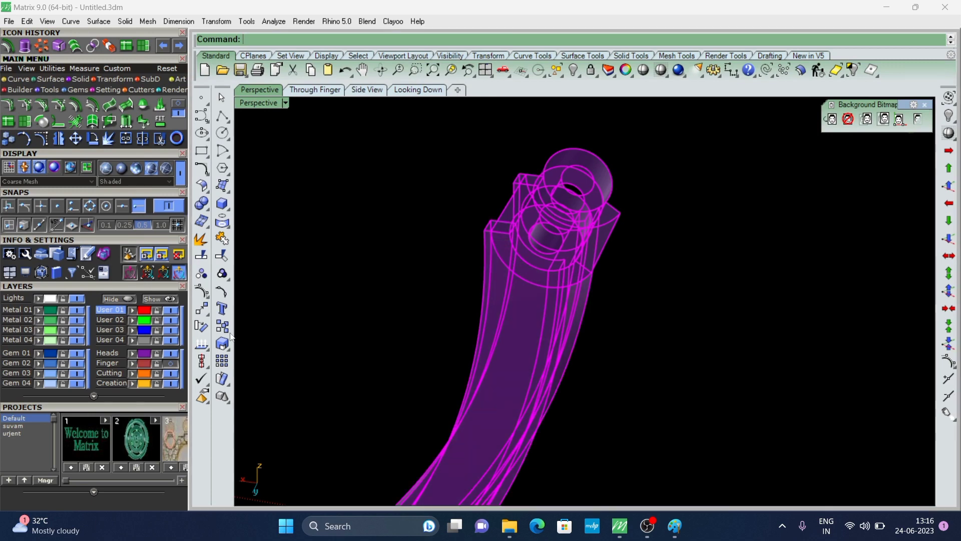
{"action": "mouse_move", "coordinate": [421, 364]}
{"action": "right_mouse_down"}
{"action": "mouse_move", "coordinate": [373, 349]}
{"action": "mouse_move", "coordinate": [537, 206]}
{"action": "mouse_move", "coordinate": [899, 197]}
{"action": "right_mouse_up"}
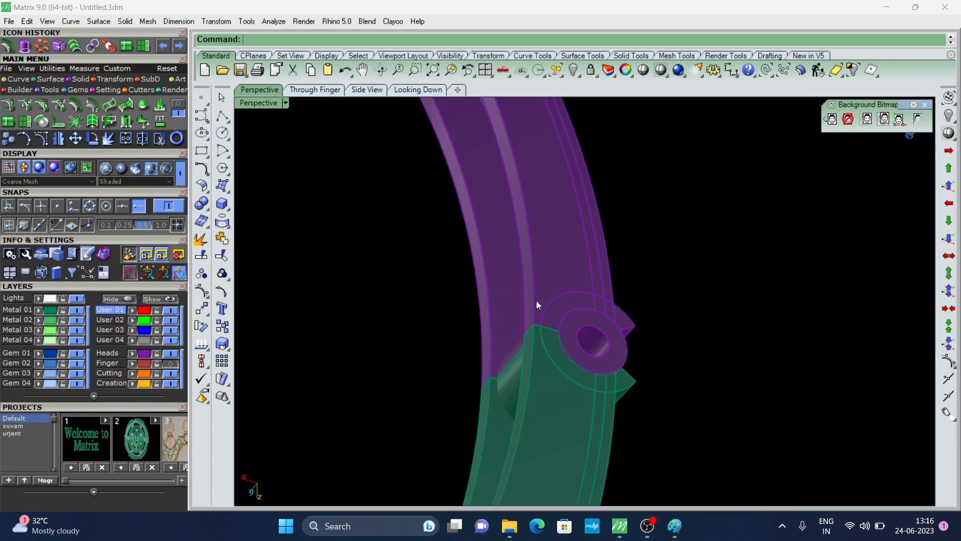
{"action": "mouse_move", "coordinate": [746, 211]}
{"action": "right_mouse_down"}
{"action": "mouse_move", "coordinate": [537, 305]}
{"action": "mouse_move", "coordinate": [579, 386]}
{"action": "mouse_move", "coordinate": [691, 337]}
{"action": "mouse_move", "coordinate": [761, 334]}
{"action": "right_mouse_up"}
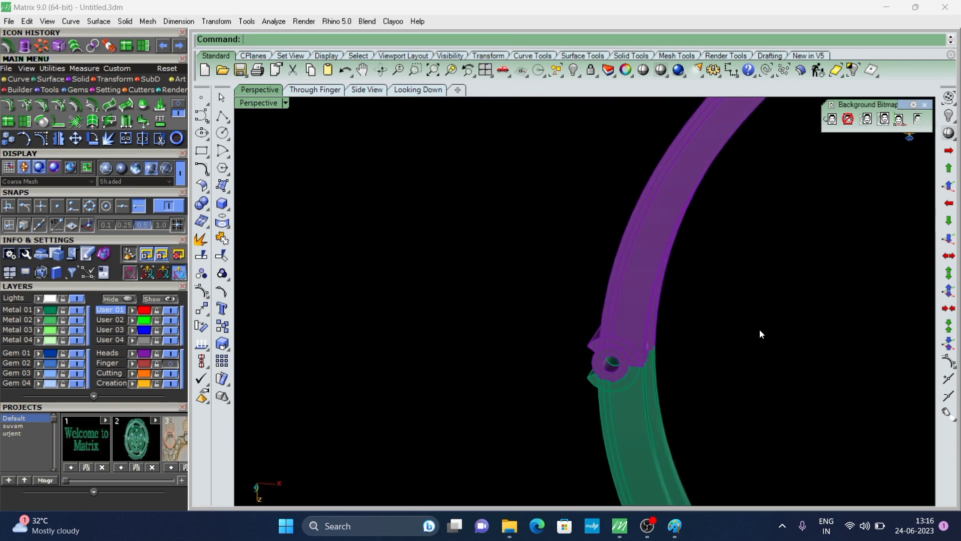
Step: Switch to the Through Finger view with Working Shade display
{"action": "left_click", "coordinate": [306, 90]}
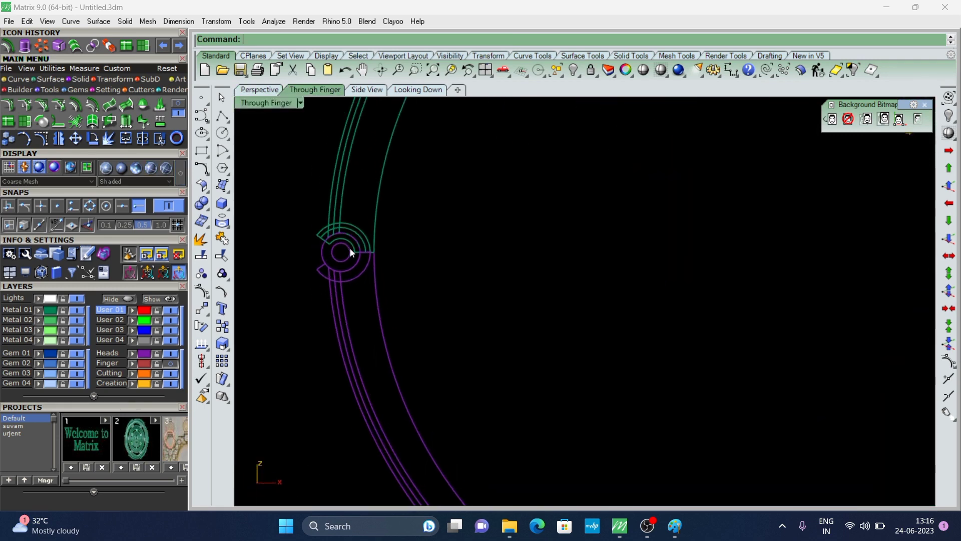
{"action": "scroll", "coordinate": [359, 216], "scroll_direction": "down", "scroll_amount": 3}
{"action": "left_click", "coordinate": [136, 168]}
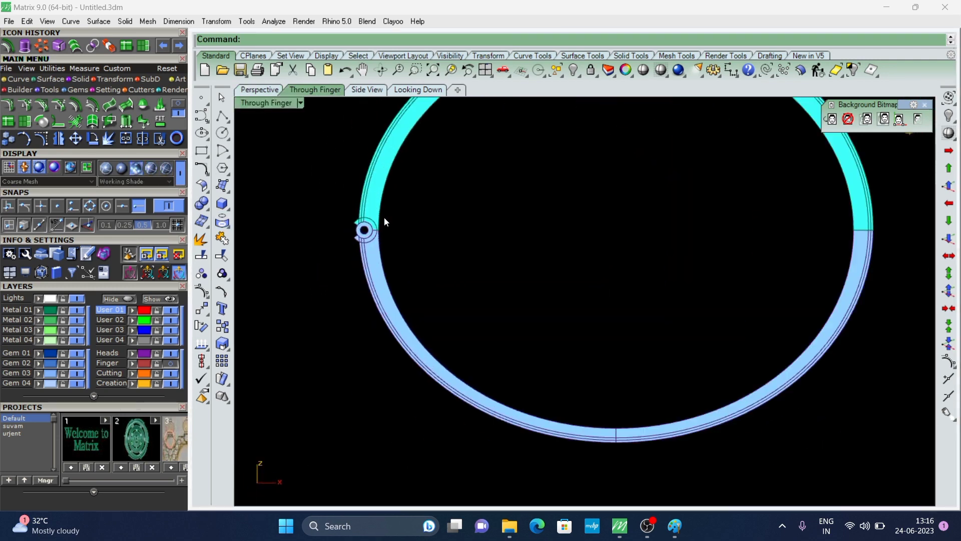
{"action": "scroll", "coordinate": [362, 219], "scroll_direction": "up", "scroll_amount": 3}
{"action": "scroll", "coordinate": [363, 220], "scroll_direction": "down", "scroll_amount": 2}
{"action": "scroll", "coordinate": [346, 239], "scroll_direction": "up", "scroll_amount": 2}
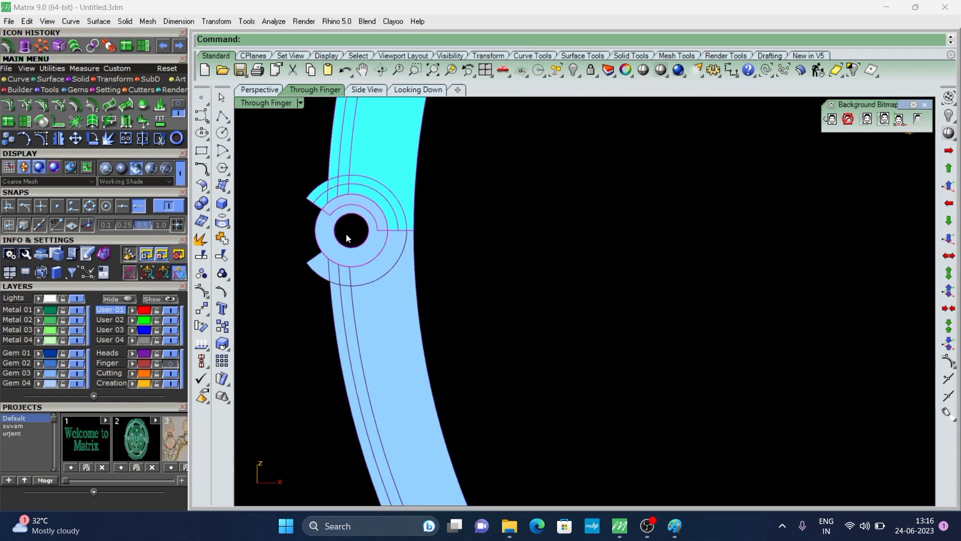
{"action": "scroll", "coordinate": [370, 261], "scroll_direction": "up", "scroll_amount": 2}
{"action": "scroll", "coordinate": [390, 250], "scroll_direction": "up", "scroll_amount": 1}
{"action": "scroll", "coordinate": [426, 264], "scroll_direction": "down", "scroll_amount": 3}
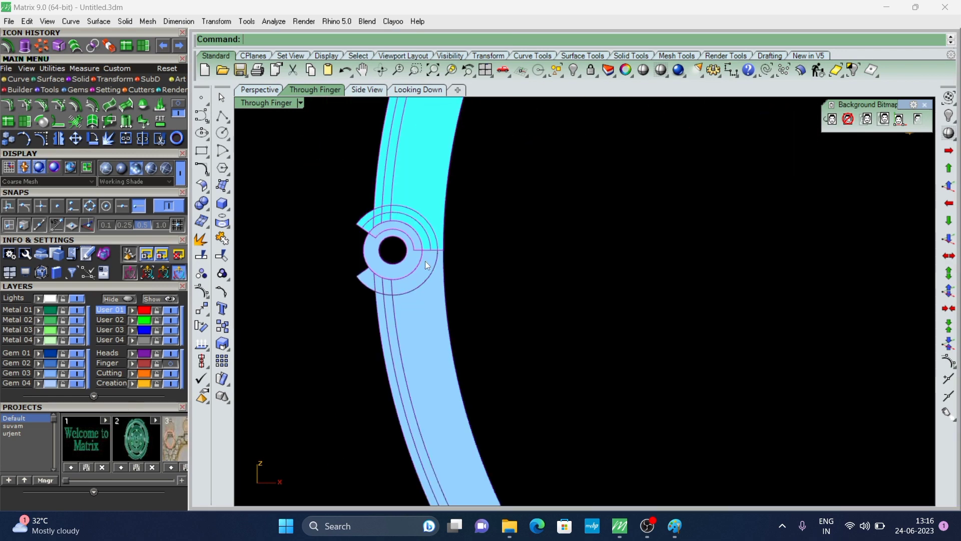
Step: Set the ring display to Shaded and zoom in on the hinge
{"action": "left_click", "coordinate": [152, 173]}
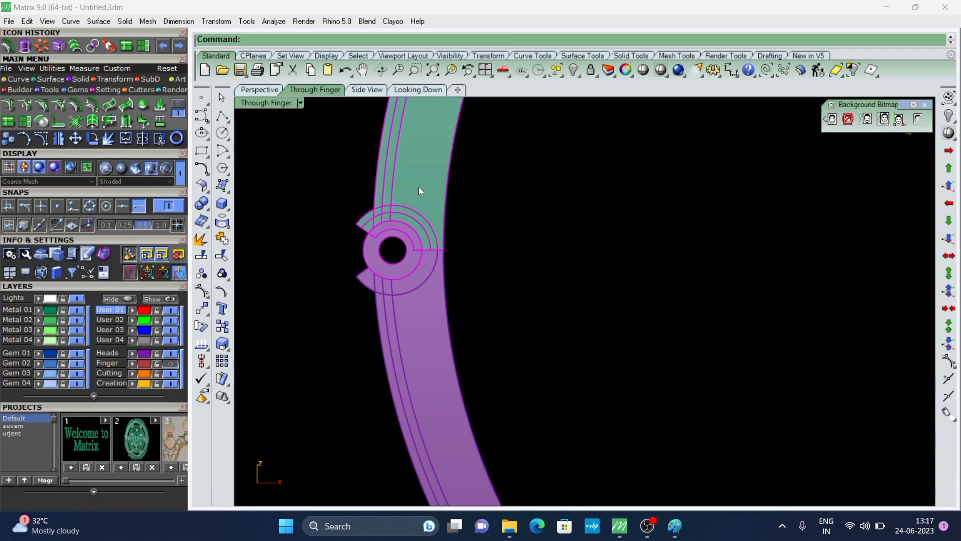
{"action": "scroll", "coordinate": [392, 261], "scroll_direction": "down", "scroll_amount": 5}
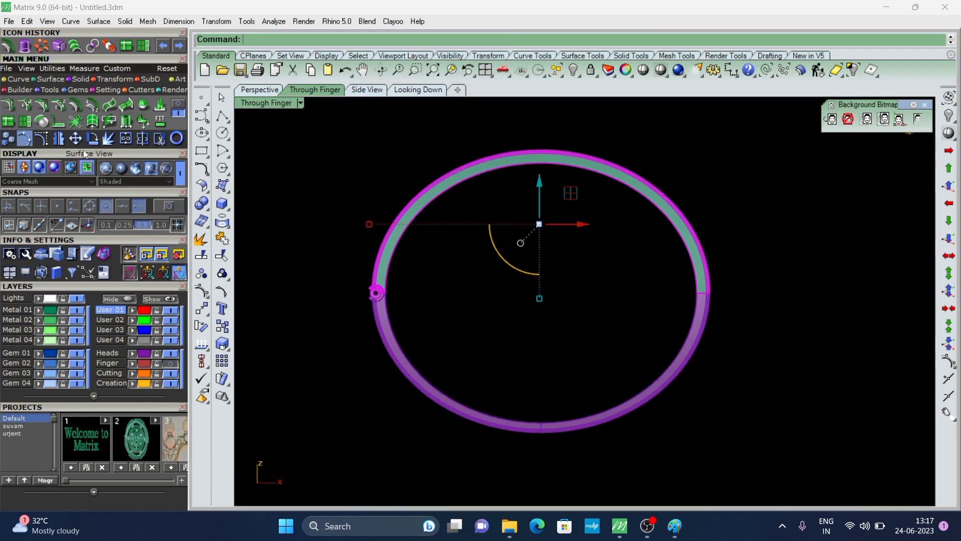
{"action": "scroll", "coordinate": [392, 298], "scroll_direction": "up", "scroll_amount": 2}
{"action": "scroll", "coordinate": [378, 300], "scroll_direction": "up", "scroll_amount": 3}
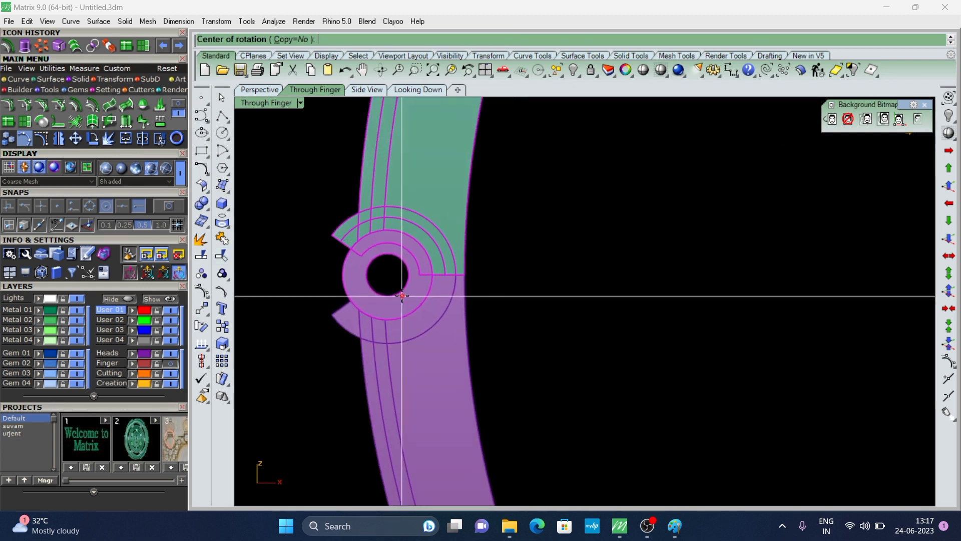
Step: Rotate the selected band half open about the hinge pin centre
{"action": "left_click", "coordinate": [388, 275]}
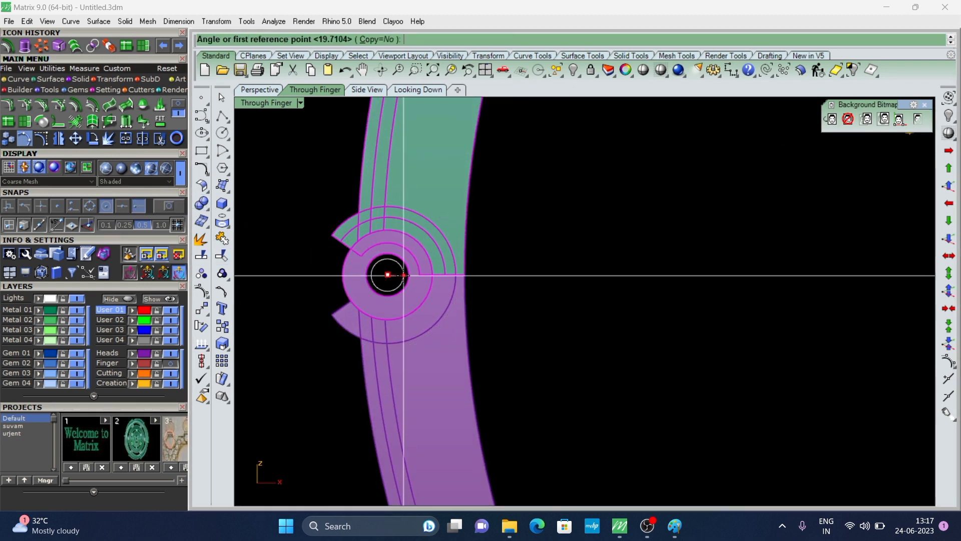
{"action": "scroll", "coordinate": [381, 274], "scroll_direction": "down", "scroll_amount": 5}
{"action": "scroll", "coordinate": [367, 273], "scroll_direction": "up", "scroll_amount": 1}
{"action": "scroll", "coordinate": [423, 305], "scroll_direction": "up", "scroll_amount": 1}
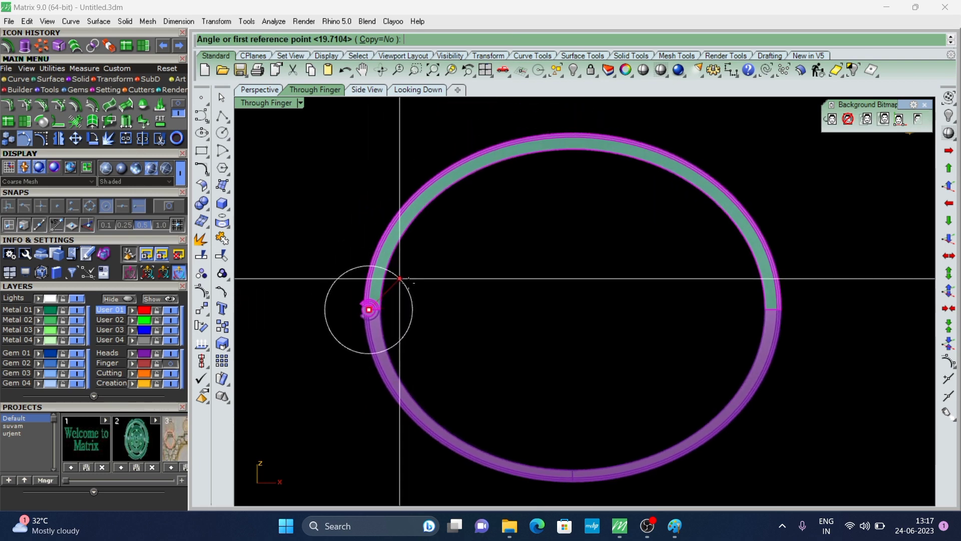
{"action": "scroll", "coordinate": [236, 209], "scroll_direction": "down", "scroll_amount": 1}
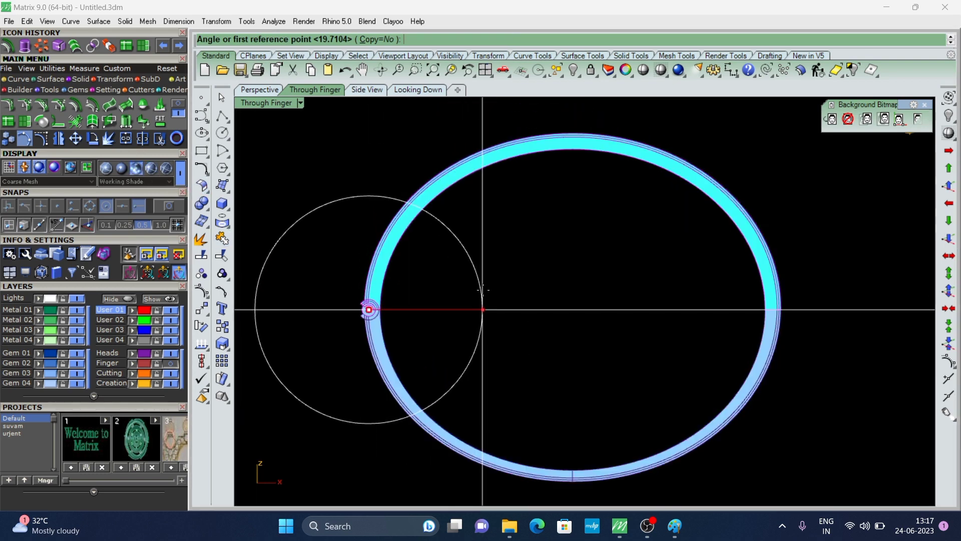
{"action": "left_click", "coordinate": [498, 309]}
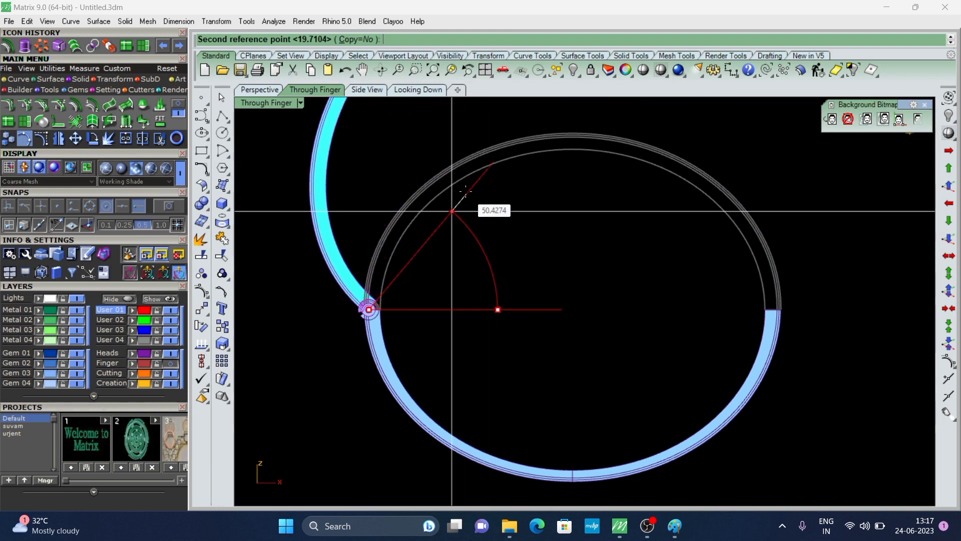
{"action": "key", "text": "Escape"}
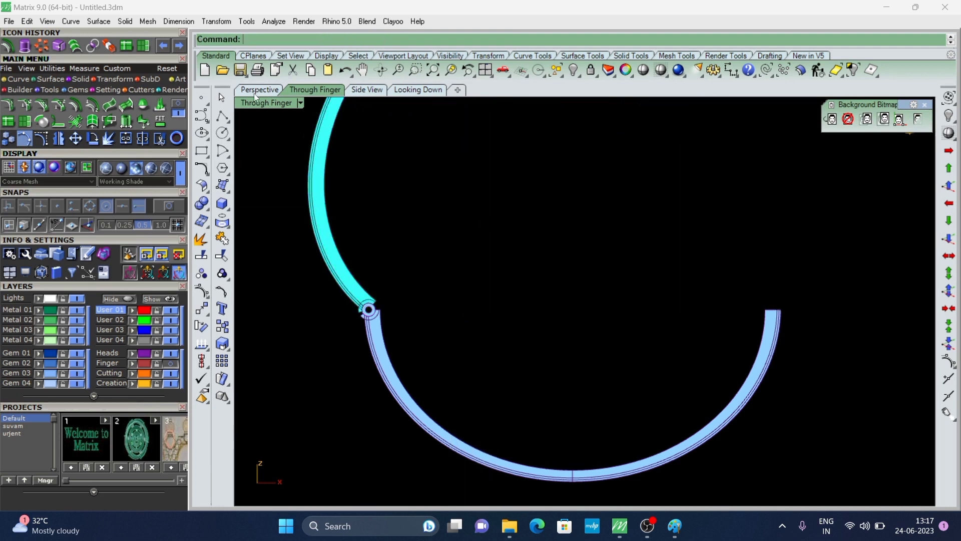
Step: Return to the Perspective view and orbit to inspect the opened hinge
{"action": "left_click", "coordinate": [254, 93]}
{"action": "right_click_drag", "start_coordinate": [341, 226], "coordinate": [488, 342]}
{"action": "mouse_move", "coordinate": [335, 266]}
{"action": "right_mouse_down"}
{"action": "mouse_move", "coordinate": [506, 360]}
{"action": "mouse_move", "coordinate": [851, 315]}
{"action": "mouse_move", "coordinate": [693, 359]}
{"action": "mouse_move", "coordinate": [593, 323]}
{"action": "mouse_move", "coordinate": [476, 258]}
{"action": "mouse_move", "coordinate": [311, 188]}
{"action": "mouse_move", "coordinate": [262, 250]}
{"action": "mouse_move", "coordinate": [349, 251]}
{"action": "mouse_move", "coordinate": [362, 263]}
{"action": "right_mouse_up"}
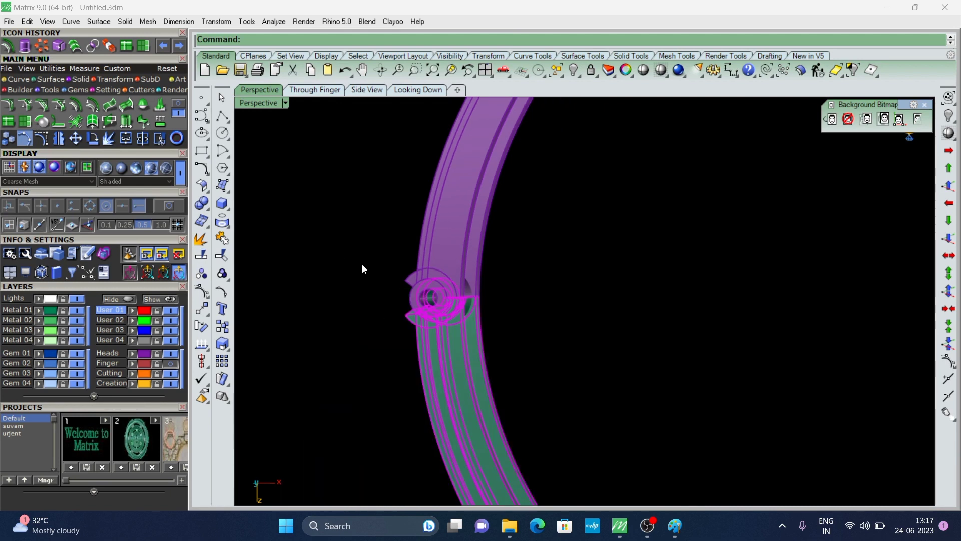